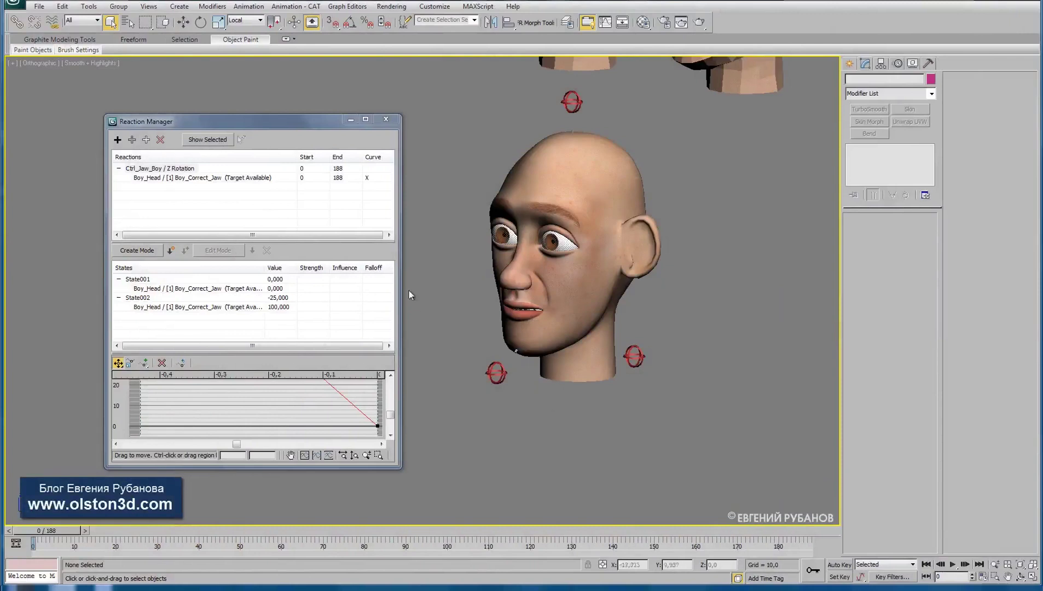
Close the Reaction Manager and view the upper heads in Wireframe shading.
{"action": "left_click", "coordinate": [385, 119]}
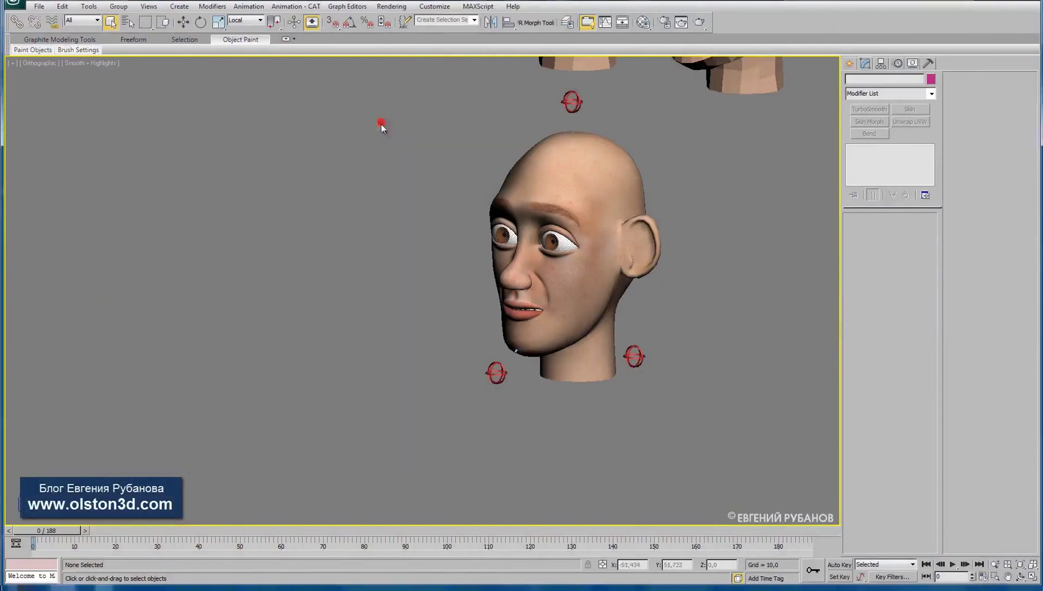
{"action": "mouse_move", "coordinate": [636, 184]}
{"action": "middle_mouse_down"}
{"action": "mouse_move", "coordinate": [564, 293]}
{"action": "mouse_move", "coordinate": [521, 466]}
{"action": "middle_mouse_up"}
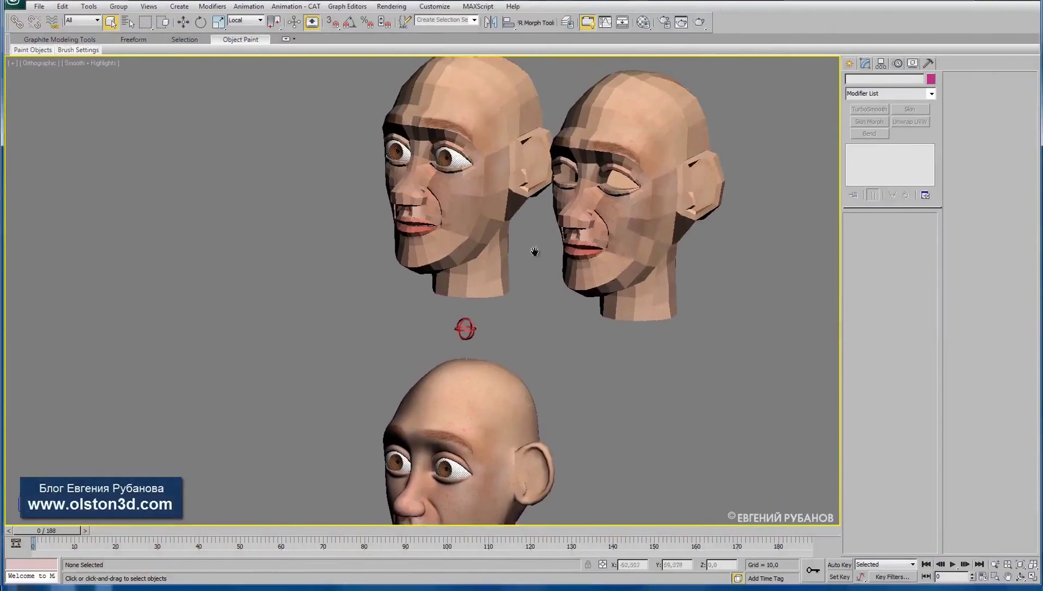
{"action": "scroll", "coordinate": [405, 290], "scroll_direction": "up", "scroll_amount": 3}
{"action": "scroll", "coordinate": [416, 296], "scroll_direction": "up", "scroll_amount": 3}
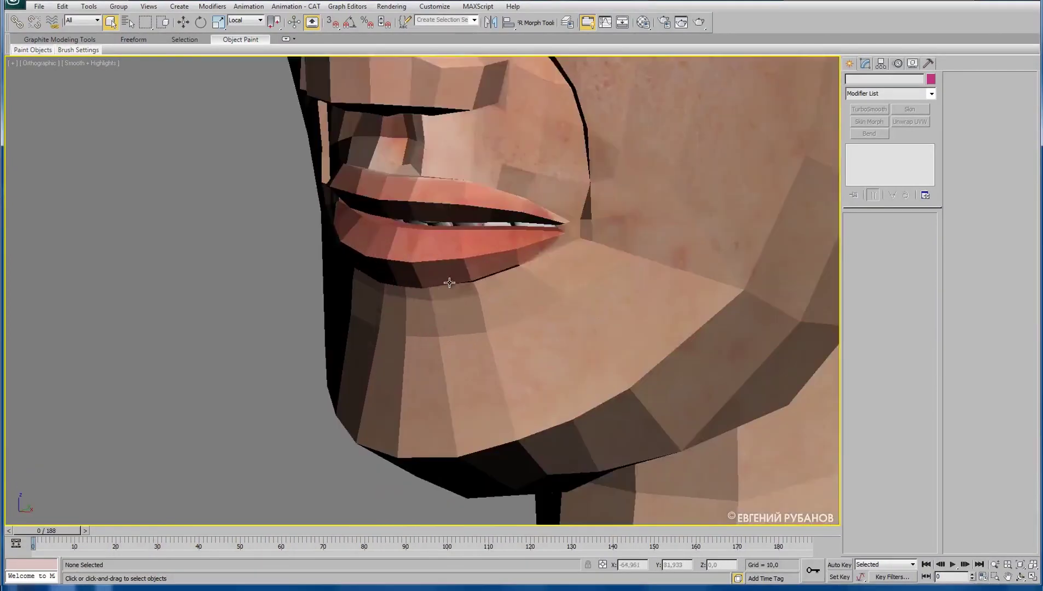
{"action": "key", "text": "F3"}
{"action": "scroll", "coordinate": [365, 300], "scroll_direction": "down", "scroll_amount": 1}
{"action": "scroll", "coordinate": [369, 302], "scroll_direction": "down", "scroll_amount": 2}
{"action": "scroll", "coordinate": [374, 304], "scroll_direction": "down", "scroll_amount": 2}
{"action": "scroll", "coordinate": [374, 304], "scroll_direction": "down", "scroll_amount": 2}
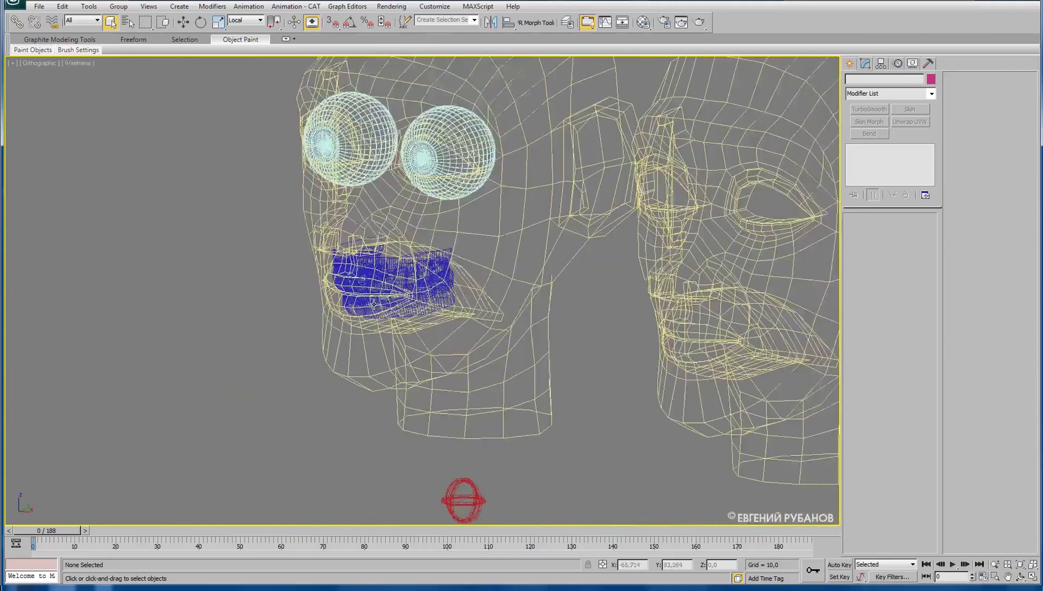
Select the upper teeth and the lower teeth together.
{"action": "left_click", "coordinate": [451, 247]}
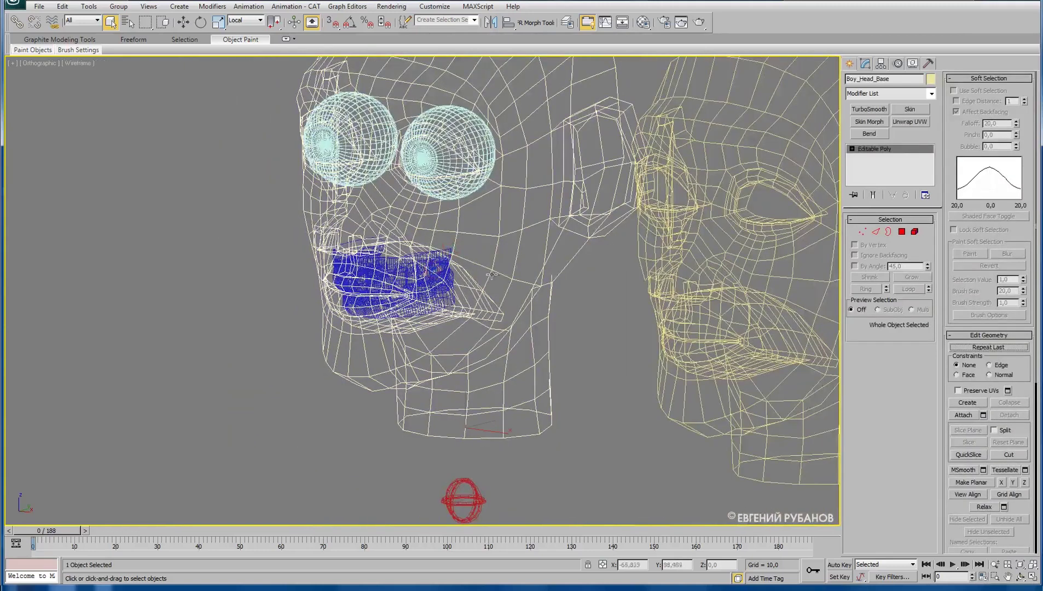
{"action": "scroll", "coordinate": [421, 306], "scroll_direction": "up", "scroll_amount": 2}
{"action": "scroll", "coordinate": [422, 305], "scroll_direction": "up", "scroll_amount": 5}
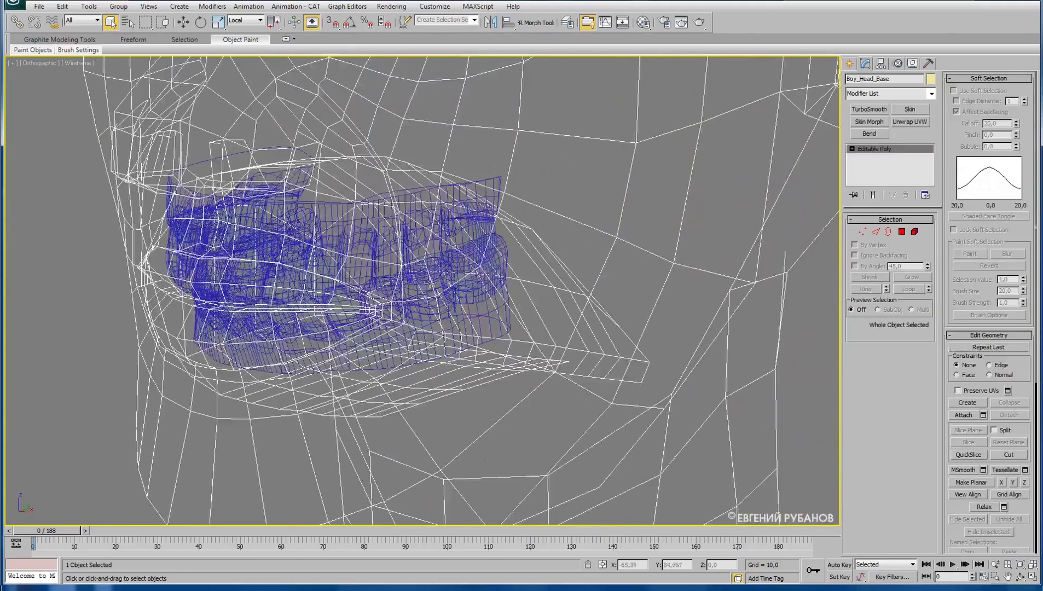
{"action": "left_click", "coordinate": [449, 275]}
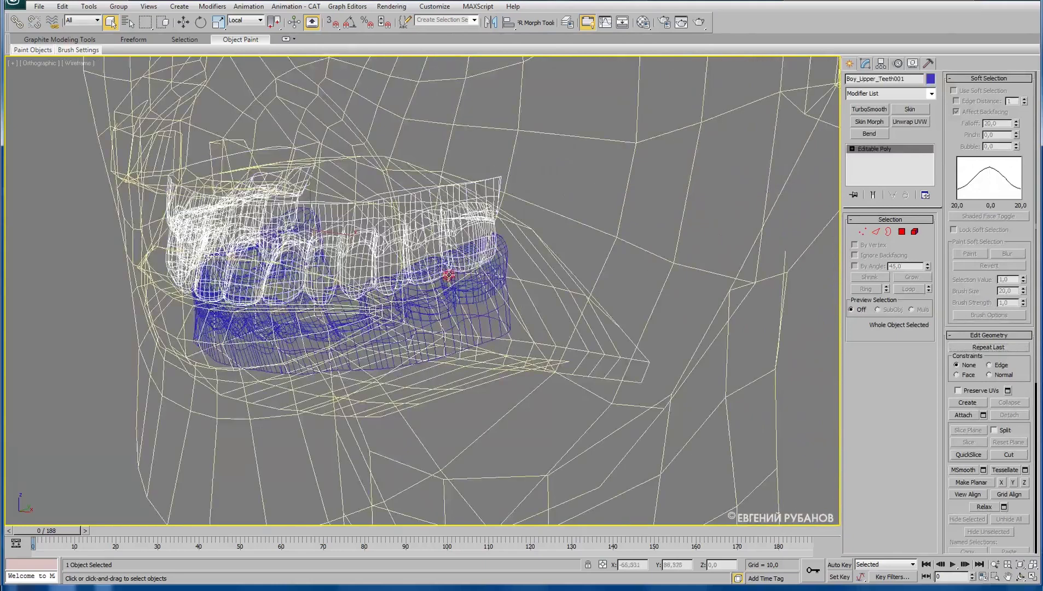
{"action": "left_click", "coordinate": [478, 301], "text": "ctrl"}
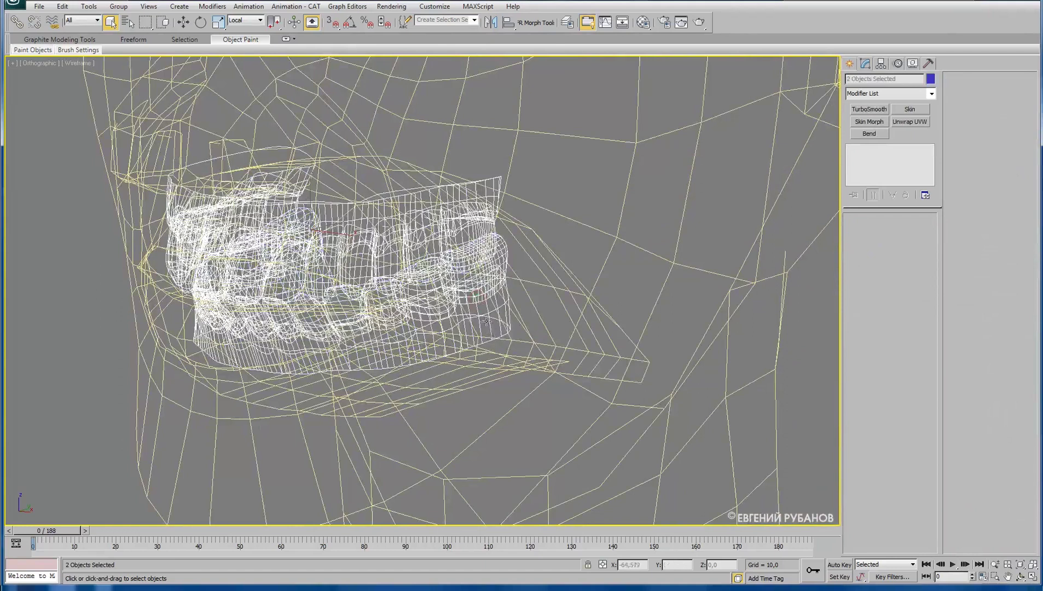
Add the right and left eyeballs, making a four-object selection.
{"action": "scroll", "coordinate": [460, 247], "scroll_direction": "down", "scroll_amount": 2}
{"action": "scroll", "coordinate": [460, 247], "scroll_direction": "down", "scroll_amount": 4}
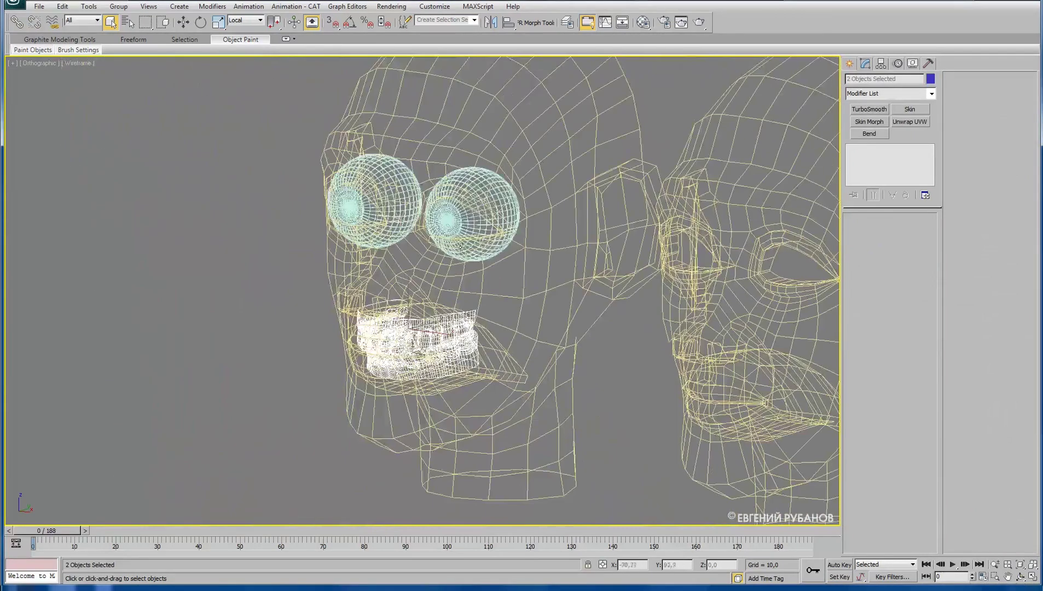
{"action": "left_click", "coordinate": [467, 223], "text": "ctrl"}
{"action": "left_click", "coordinate": [371, 213], "text": "ctrl"}
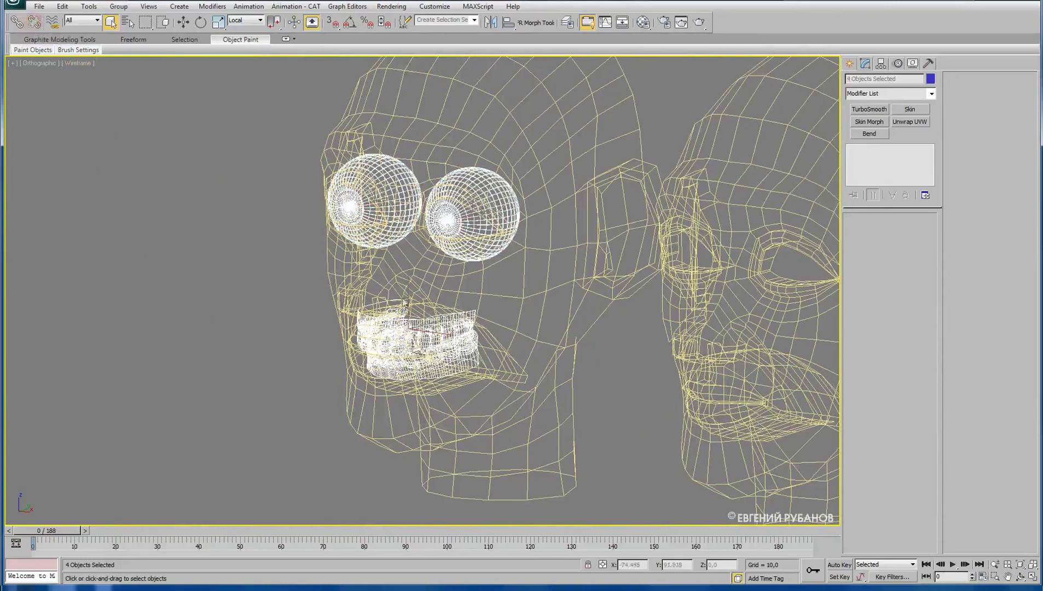
{"action": "scroll", "coordinate": [383, 303], "scroll_direction": "down", "scroll_amount": 2}
{"action": "scroll", "coordinate": [383, 304], "scroll_direction": "down", "scroll_amount": 3}
{"action": "mouse_move", "coordinate": [385, 309]}
{"action": "middle_mouse_down"}
{"action": "mouse_move", "coordinate": [365, 279]}
{"action": "mouse_move", "coordinate": [388, 257]}
{"action": "mouse_move", "coordinate": [426, 247]}
{"action": "middle_mouse_up"}
{"action": "middle_click_drag", "start_coordinate": [363, 286], "coordinate": [298, 285]}
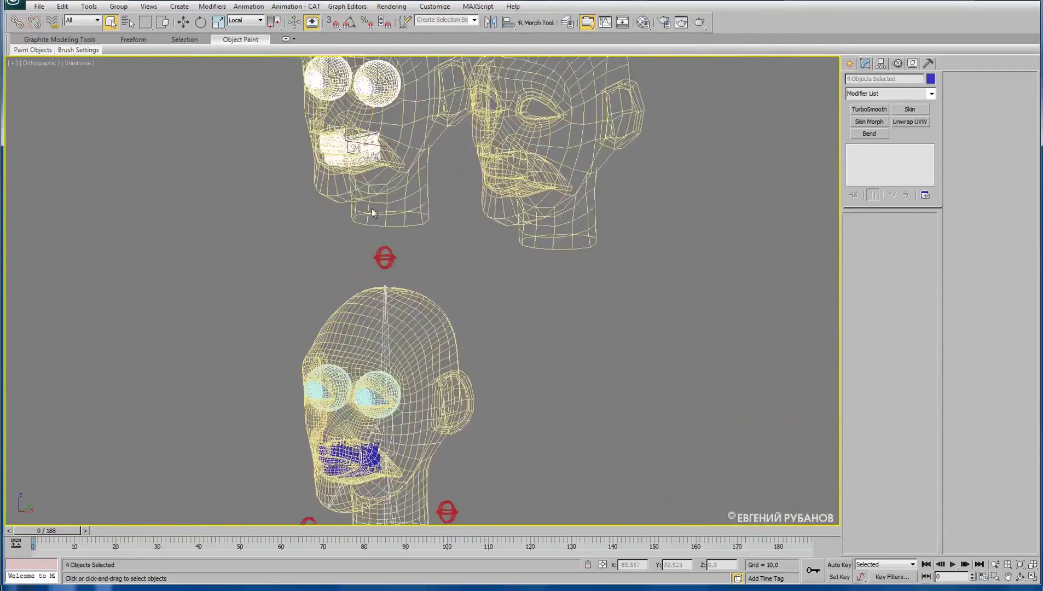
{"action": "scroll", "coordinate": [300, 378], "scroll_direction": "down", "scroll_amount": 2}
Try rotating the Ctrl_Jaw_Boy control to open the jaw, then cancel the rotation.
{"action": "left_click", "coordinate": [293, 406]}
{"action": "key", "text": "e"}
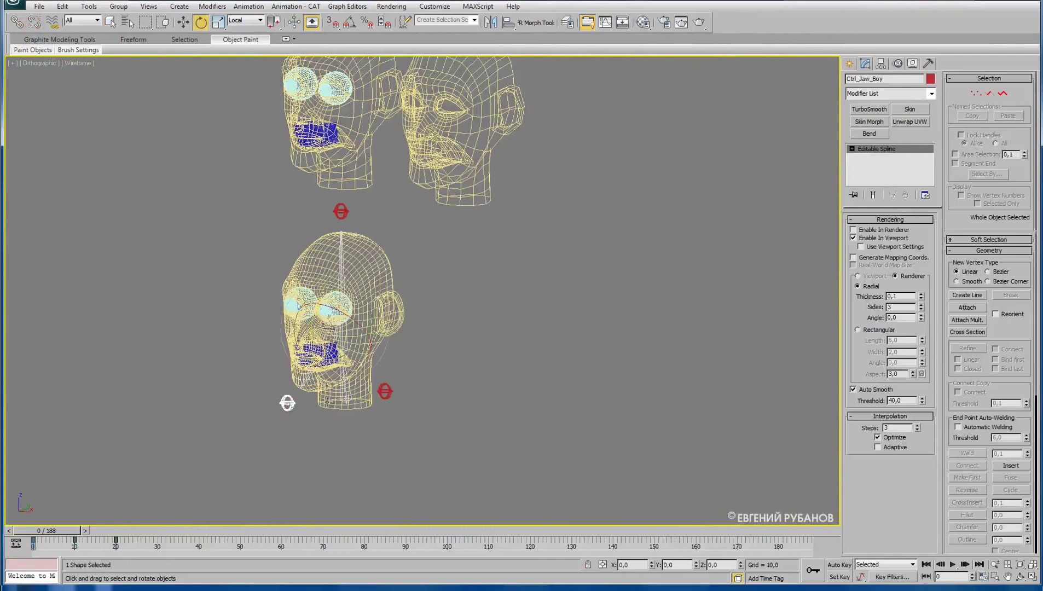
{"action": "left_click_drag", "start_coordinate": [308, 329], "coordinate": [421, 359]}
{"action": "right_click", "coordinate": [422, 360]}
Select Boy_Head_Base and show the heads as shaded surfaces with edges.
{"action": "middle_click_drag", "start_coordinate": [402, 281], "coordinate": [383, 298]}
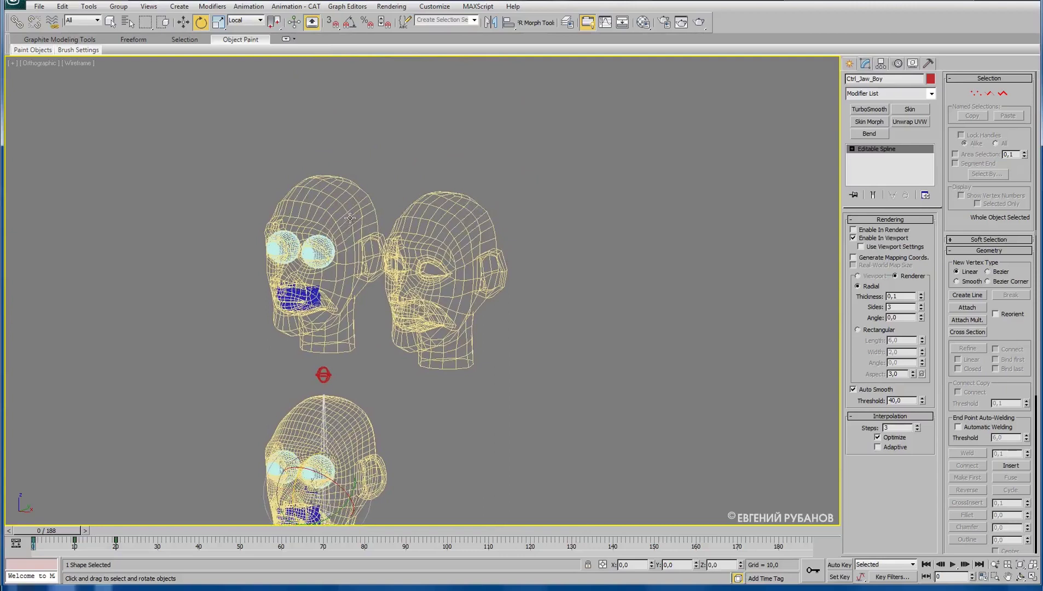
{"action": "left_click", "coordinate": [350, 218]}
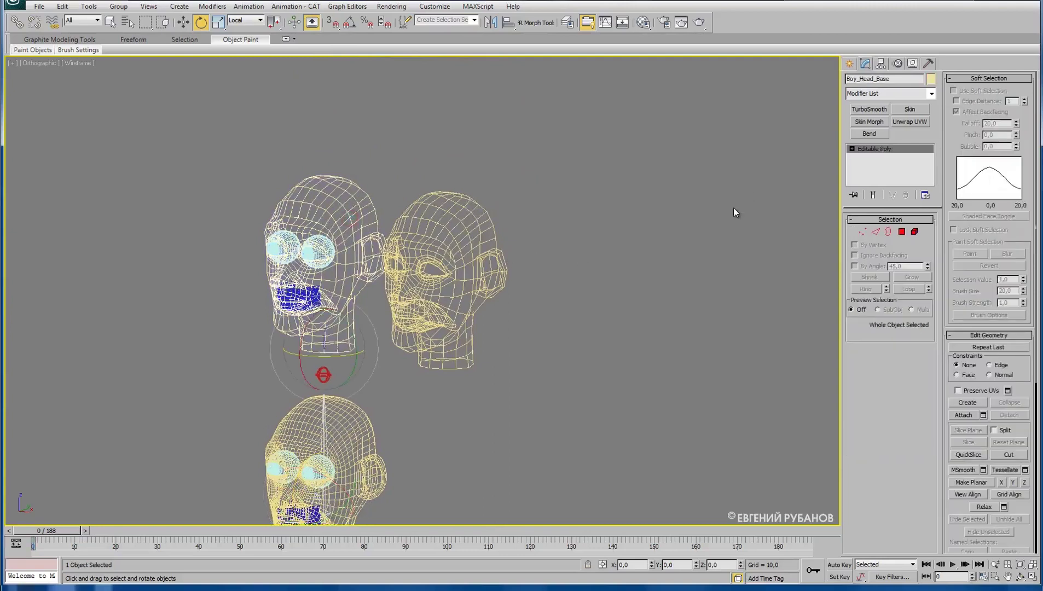
{"action": "key", "text": "F3"}
{"action": "scroll", "coordinate": [304, 238], "scroll_direction": "up", "scroll_amount": 4}
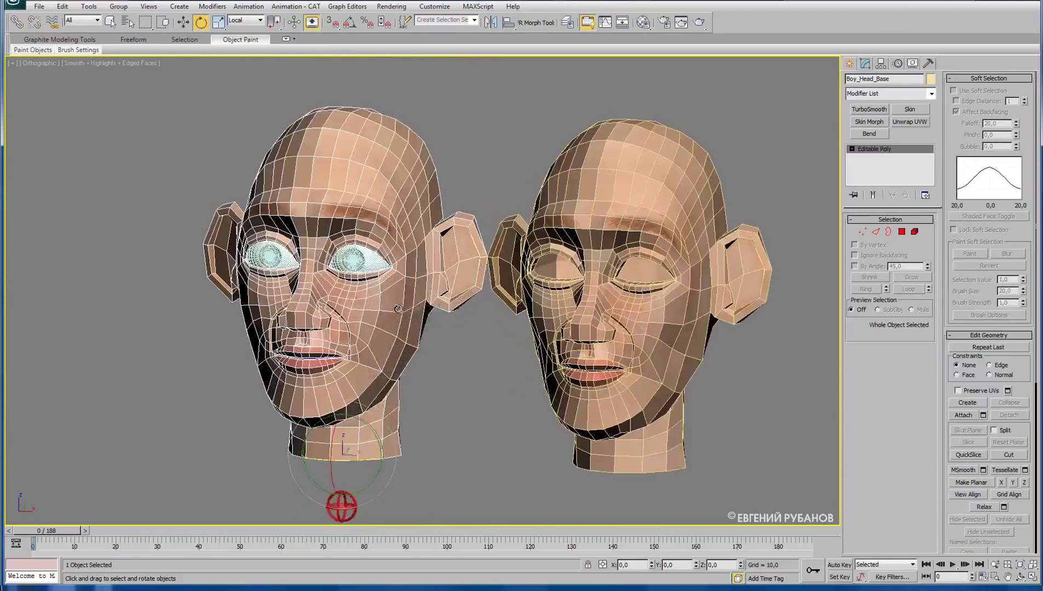
{"action": "scroll", "coordinate": [496, 304], "scroll_direction": "up", "scroll_amount": 1}
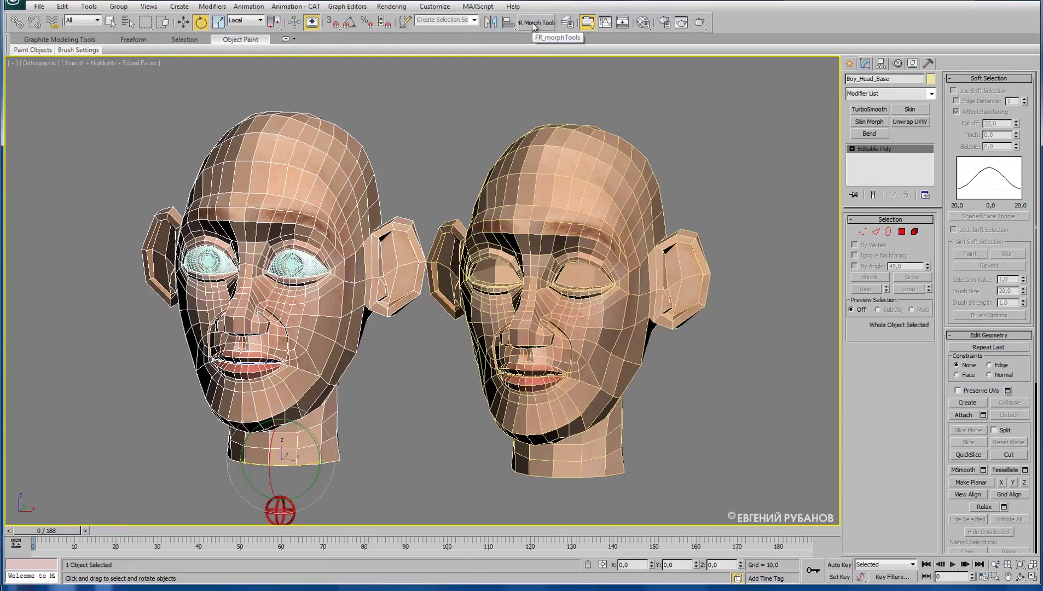
{"action": "mouse_move", "coordinate": [533, 22]}
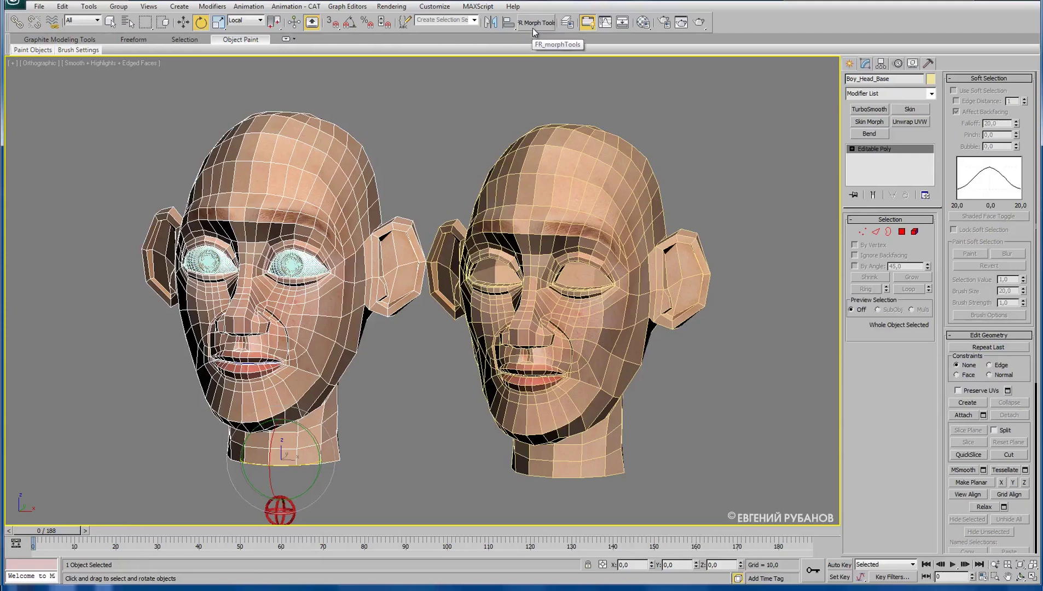
{"action": "left_click", "coordinate": [71, 553]}
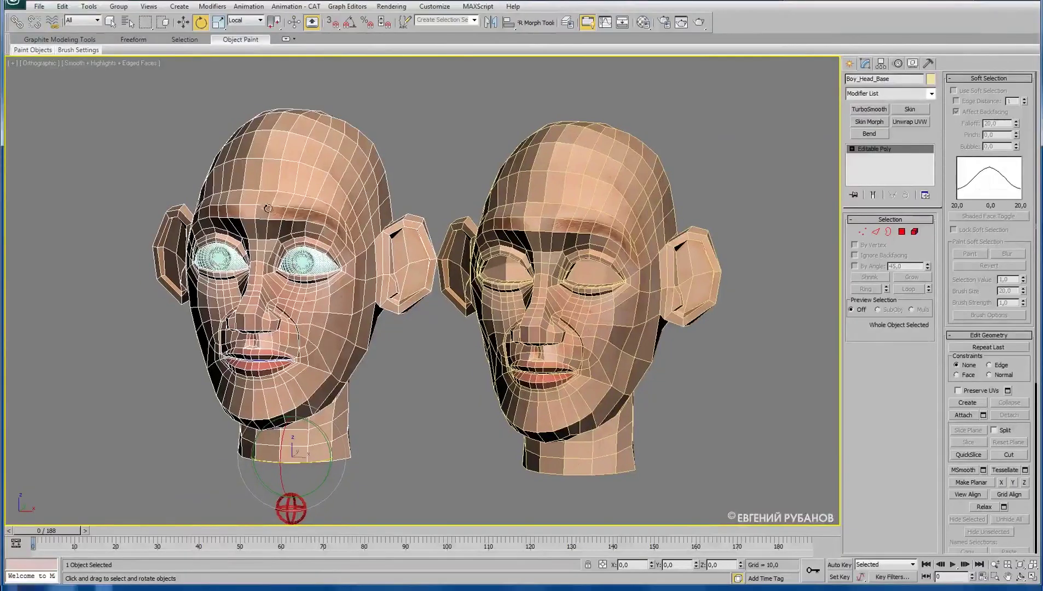
Open FR Morph Tools, move it aside, and pick Boy_Head_Base as master object.
{"action": "left_click", "coordinate": [532, 23]}
{"action": "left_click", "coordinate": [503, 159]}
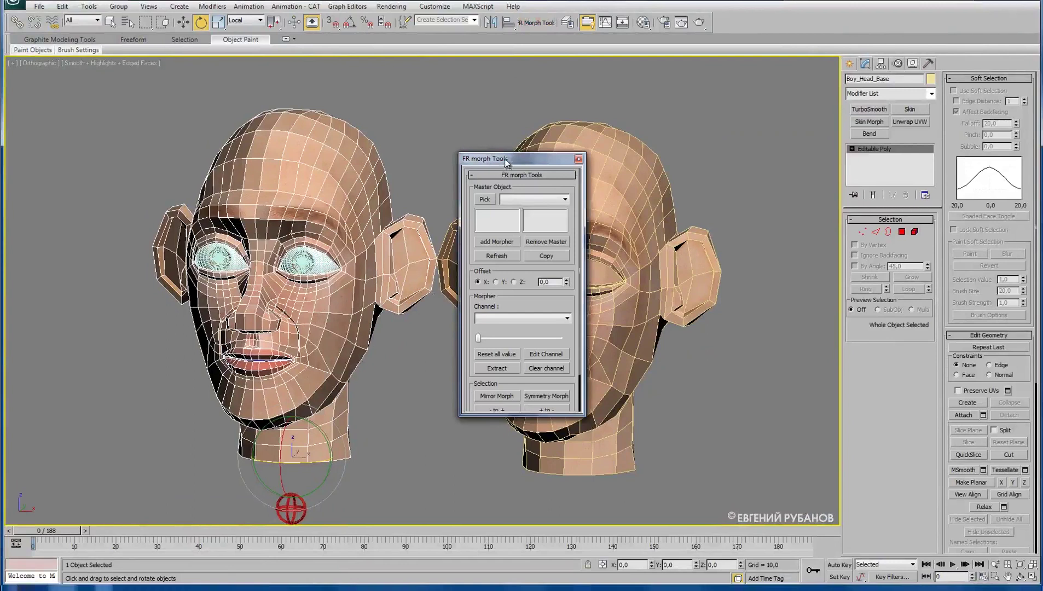
{"action": "left_click_drag", "start_coordinate": [493, 159], "coordinate": [86, 92]}
{"action": "scroll", "coordinate": [422, 290], "scroll_direction": "up", "scroll_amount": 2}
{"action": "left_click", "coordinate": [77, 133]}
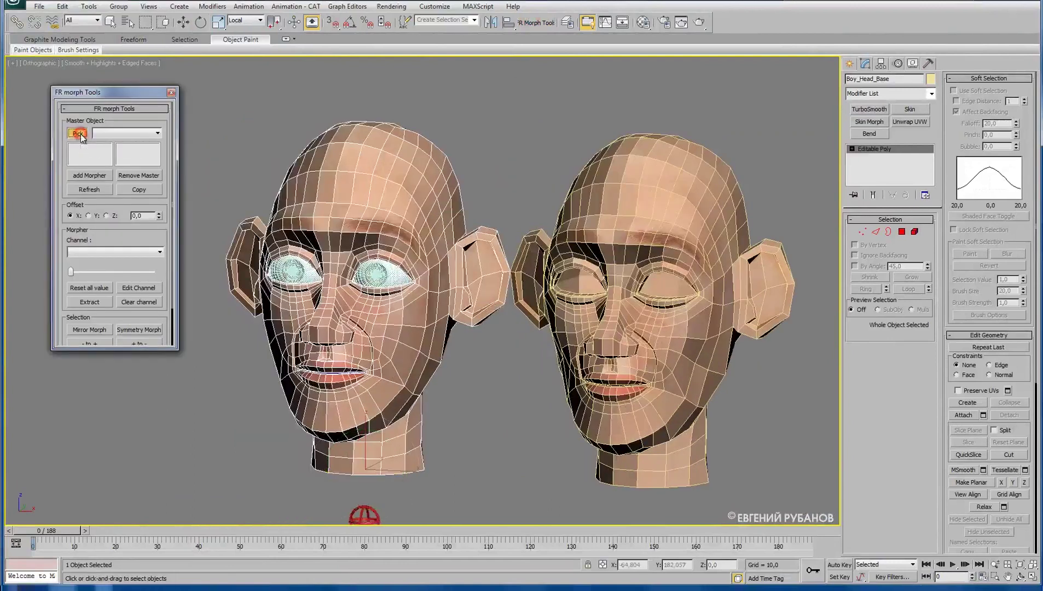
{"action": "left_click", "coordinate": [361, 150]}
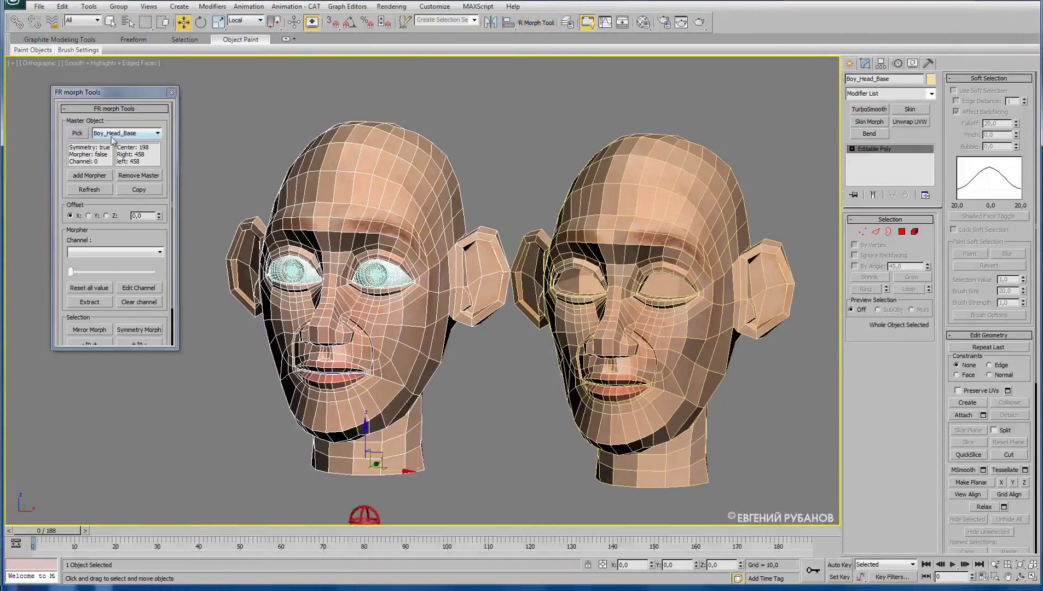
{"action": "middle_click_drag", "start_coordinate": [350, 213], "coordinate": [321, 178]}
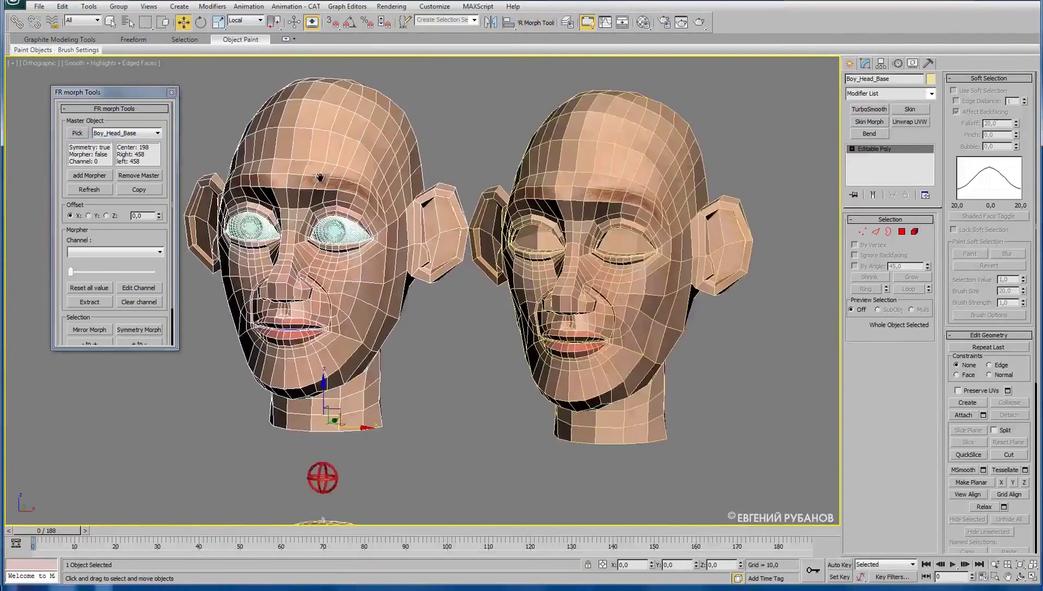
{"action": "scroll", "coordinate": [317, 178], "scroll_direction": "down", "scroll_amount": 3}
Copy the master head with FR Morph Tools and place the copy right of the others.
{"action": "left_click", "coordinate": [139, 190]}
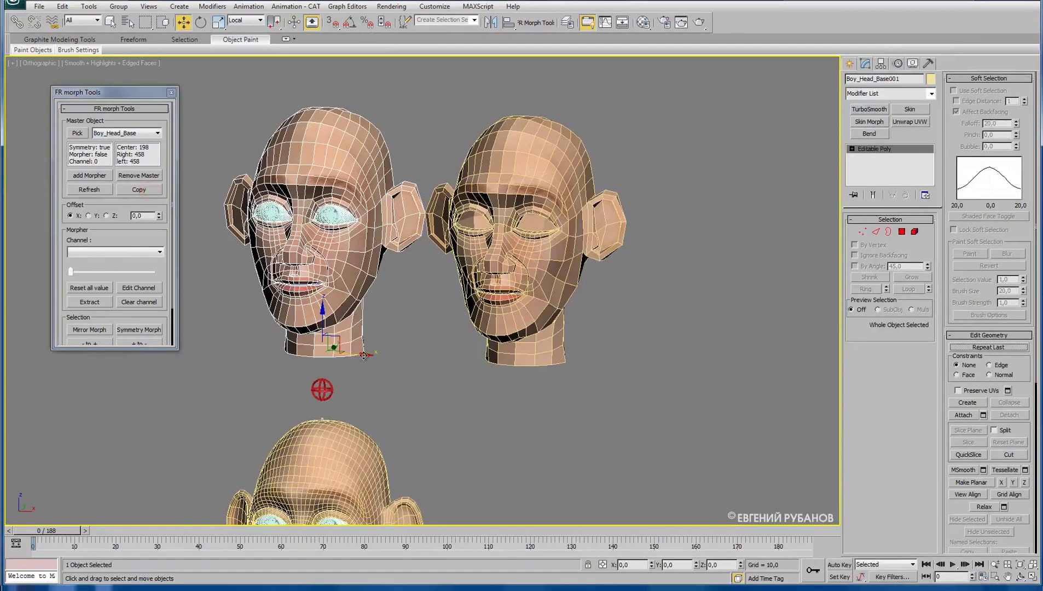
{"action": "left_click_drag", "start_coordinate": [364, 355], "coordinate": [777, 357]}
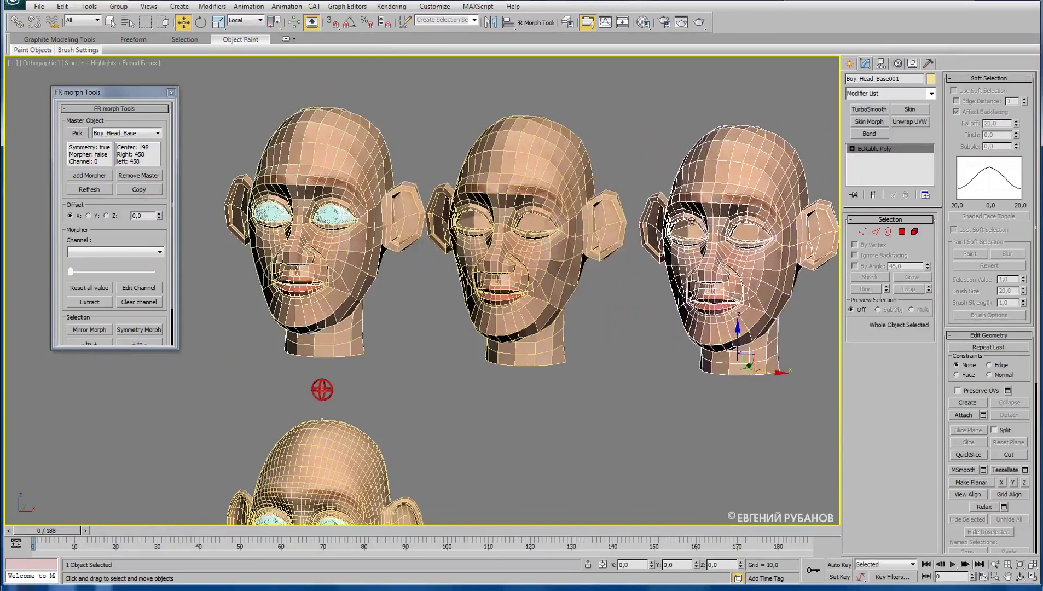
{"action": "middle_click_drag", "start_coordinate": [692, 221], "coordinate": [536, 260]}
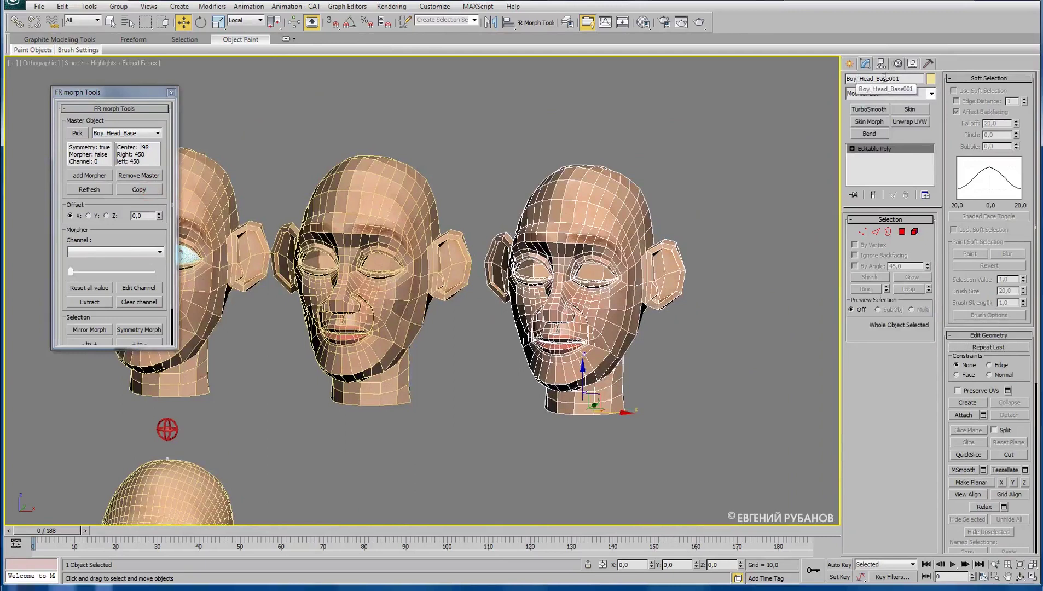
Rename the copy from Boy_Head_Base001 to Boy_Brow_1_L.
{"action": "double_click", "coordinate": [873, 79]}
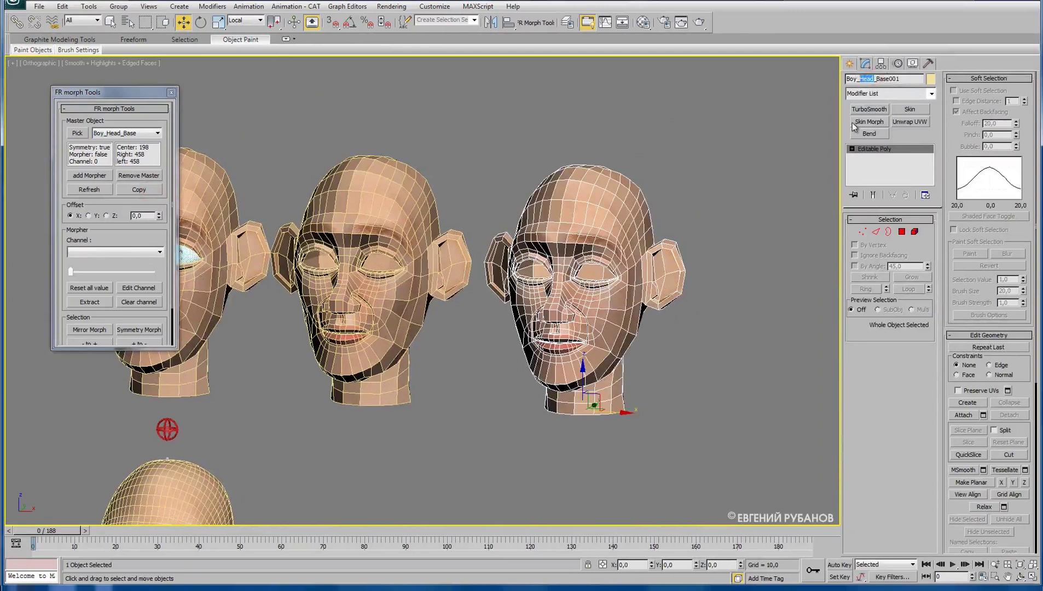
{"action": "type", "text": "Br"}
{"action": "type", "text": "ow"}
{"action": "left_click_drag", "start_coordinate": [901, 78], "coordinate": [880, 82]}
{"action": "type", "text": "1_L"}
Enter vertex editing on Boy_Brow_1_L and zoom onto its face.
{"action": "left_click", "coordinate": [863, 232]}
{"action": "middle_click_drag", "start_coordinate": [603, 321], "coordinate": [604, 286], "text": "alt"}
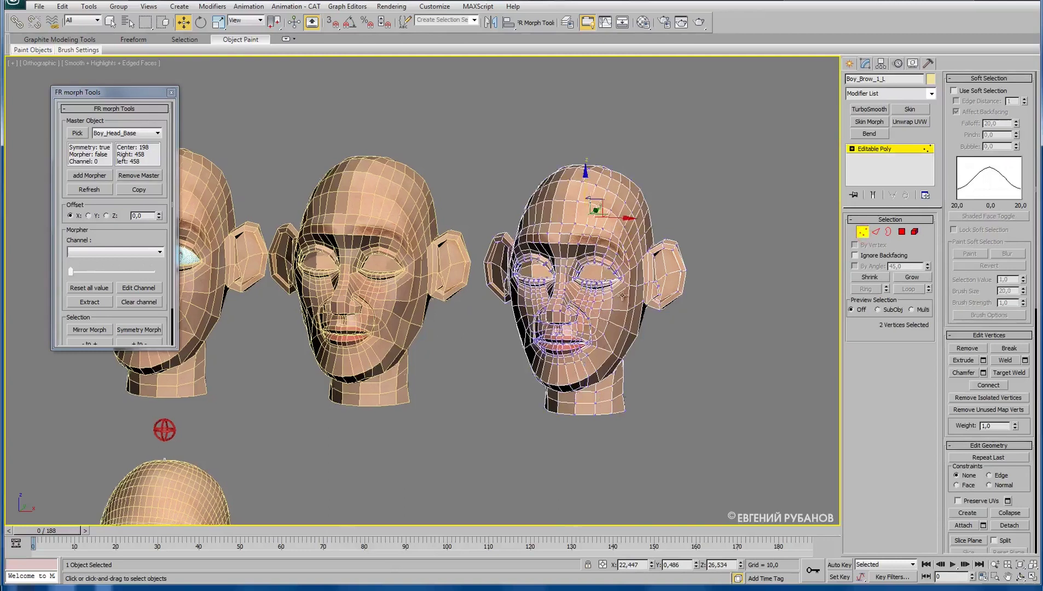
{"action": "scroll", "coordinate": [607, 277], "scroll_direction": "up", "scroll_amount": 4}
{"action": "scroll", "coordinate": [624, 253], "scroll_direction": "up", "scroll_amount": 1}
{"action": "scroll", "coordinate": [621, 252], "scroll_direction": "up", "scroll_amount": 1}
Select four brow vertices and pull them upward along Z.
{"action": "left_click", "coordinate": [572, 209]}
{"action": "left_click", "coordinate": [607, 211], "text": "ctrl"}
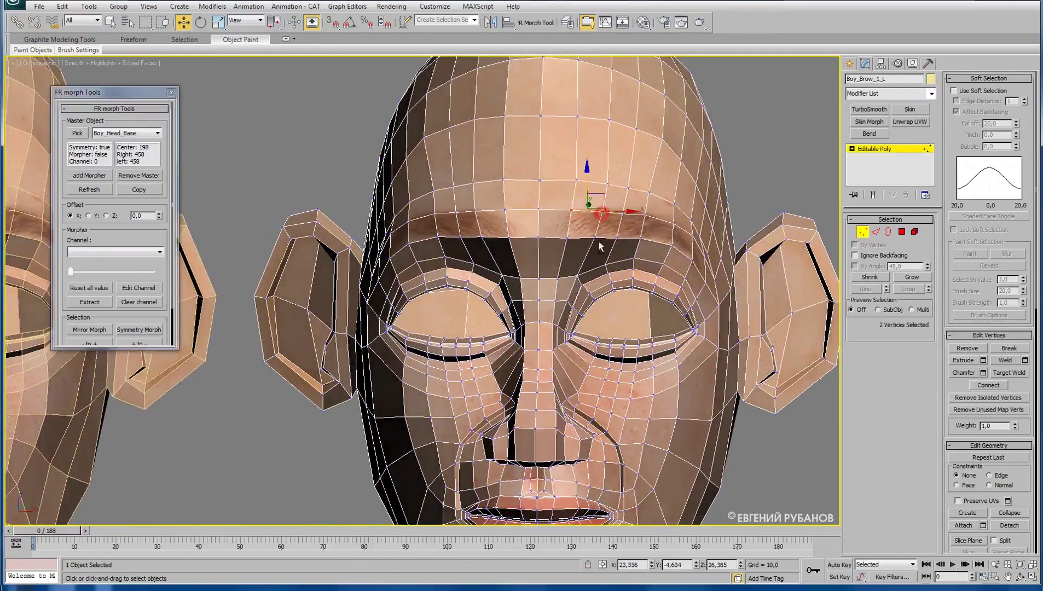
{"action": "left_click", "coordinate": [594, 236], "text": "ctrl"}
{"action": "left_click", "coordinate": [569, 239], "text": "ctrl"}
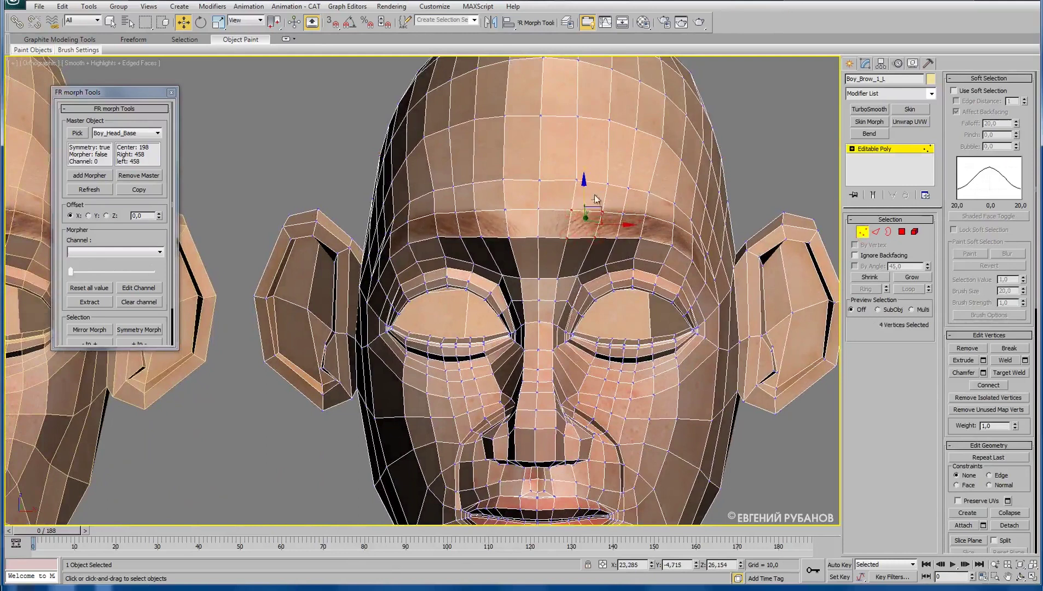
{"action": "left_click_drag", "start_coordinate": [585, 194], "coordinate": [589, 162]}
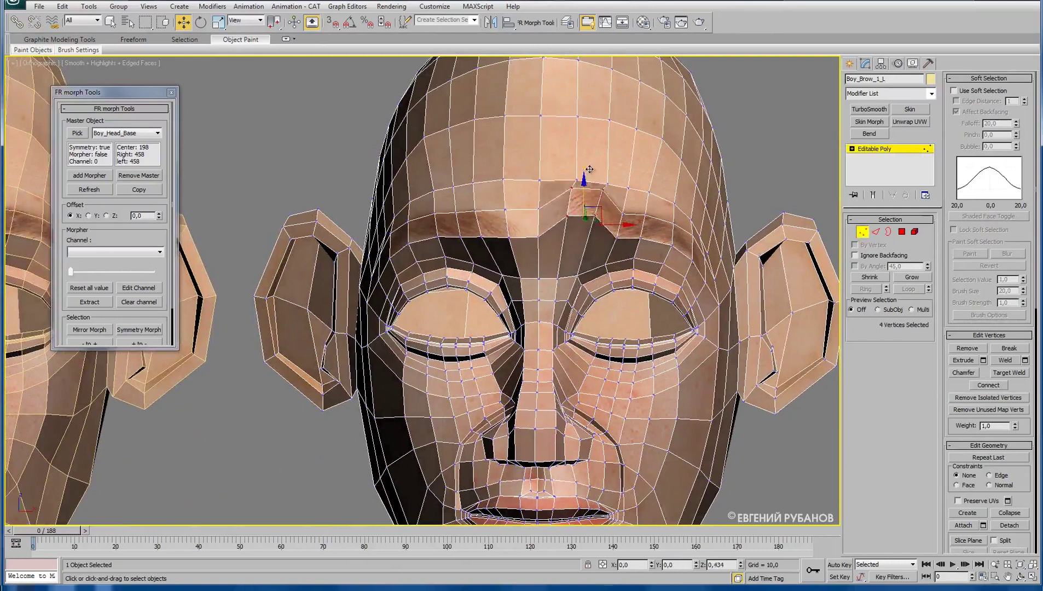
{"action": "left_click_drag", "start_coordinate": [590, 162], "coordinate": [589, 159]}
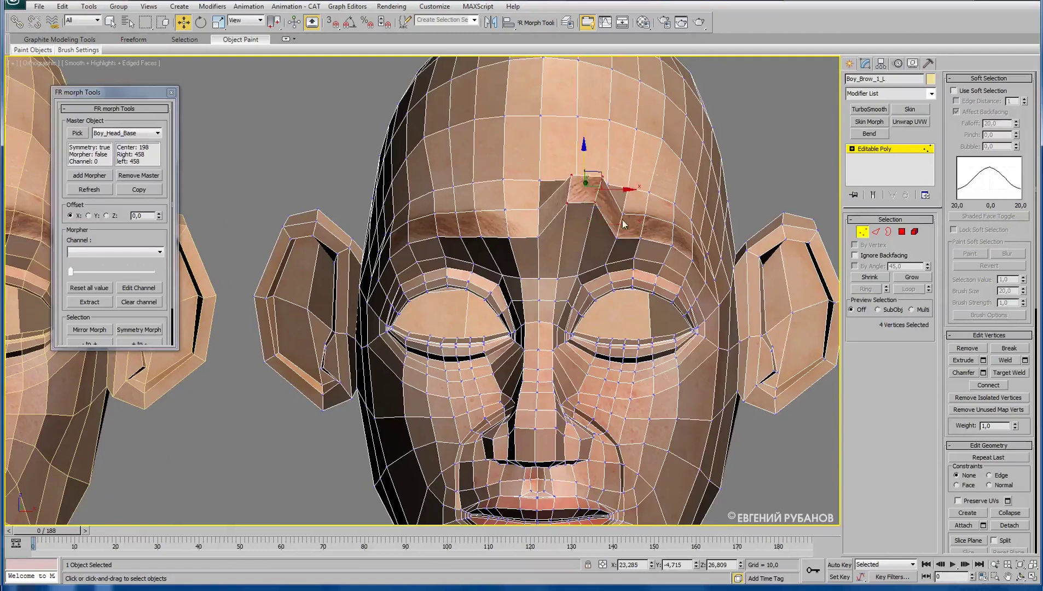
{"action": "middle_click_drag", "start_coordinate": [623, 223], "coordinate": [614, 204], "text": "alt"}
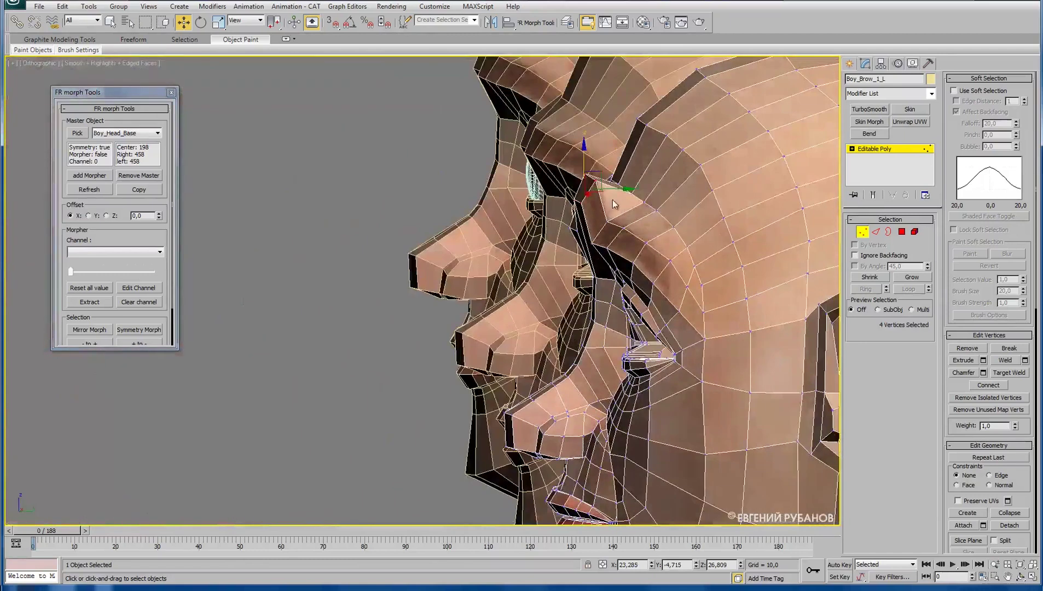
Raise two brow vertices and isolate Boy_Brow_1_L on its own.
{"action": "left_click", "coordinate": [632, 197]}
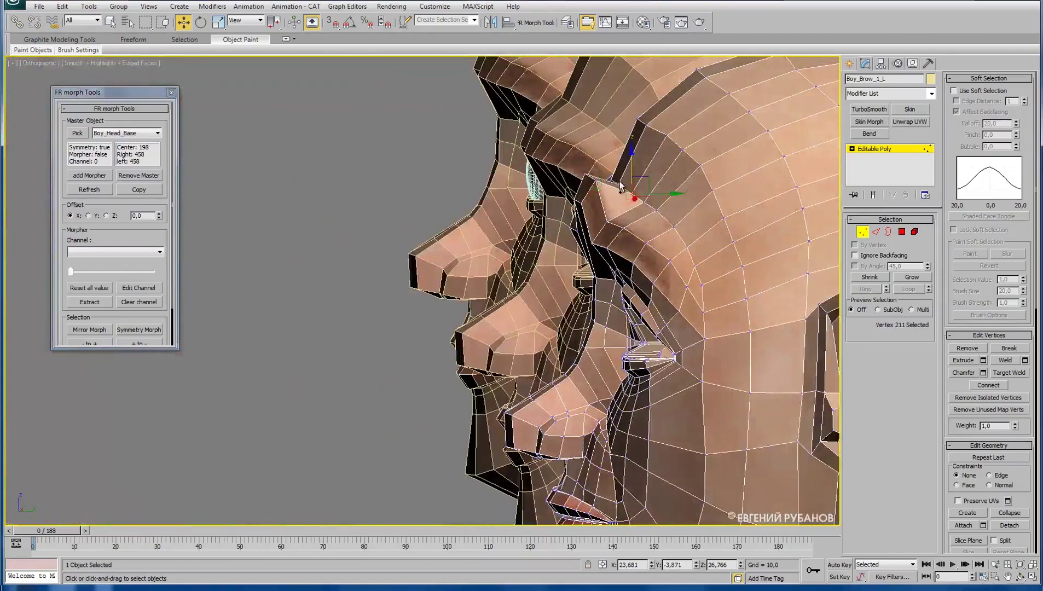
{"action": "left_click", "coordinate": [620, 186], "text": "ctrl"}
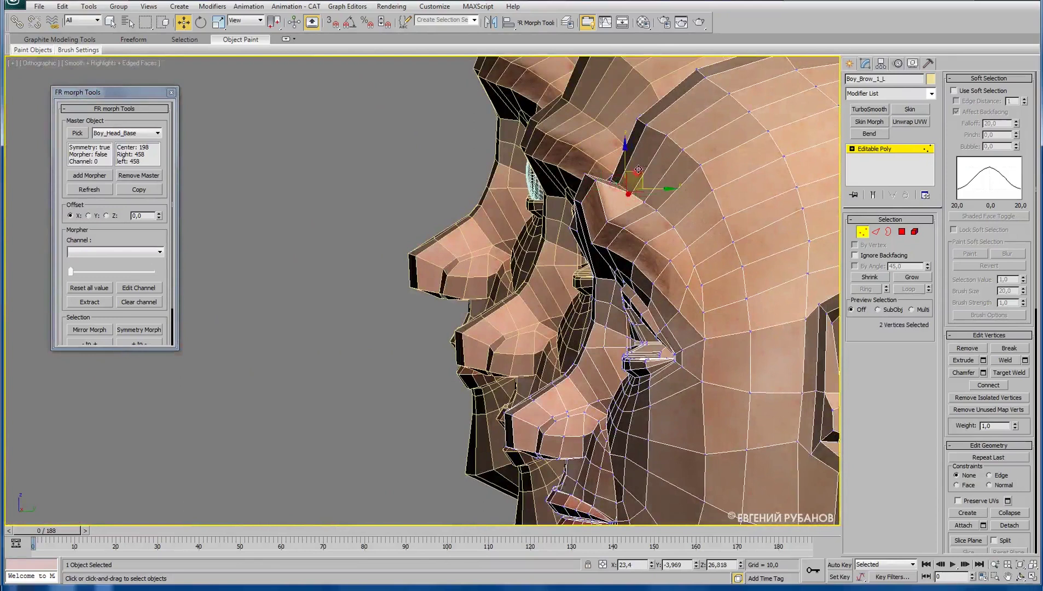
{"action": "left_click_drag", "start_coordinate": [638, 169], "coordinate": [641, 159]}
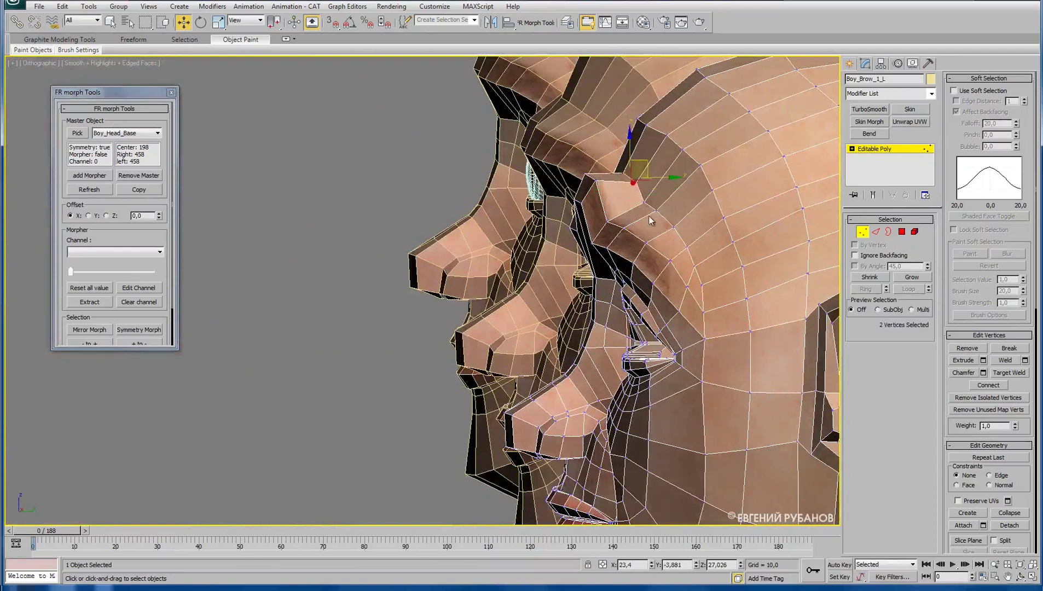
{"action": "key", "text": "alt+q"}
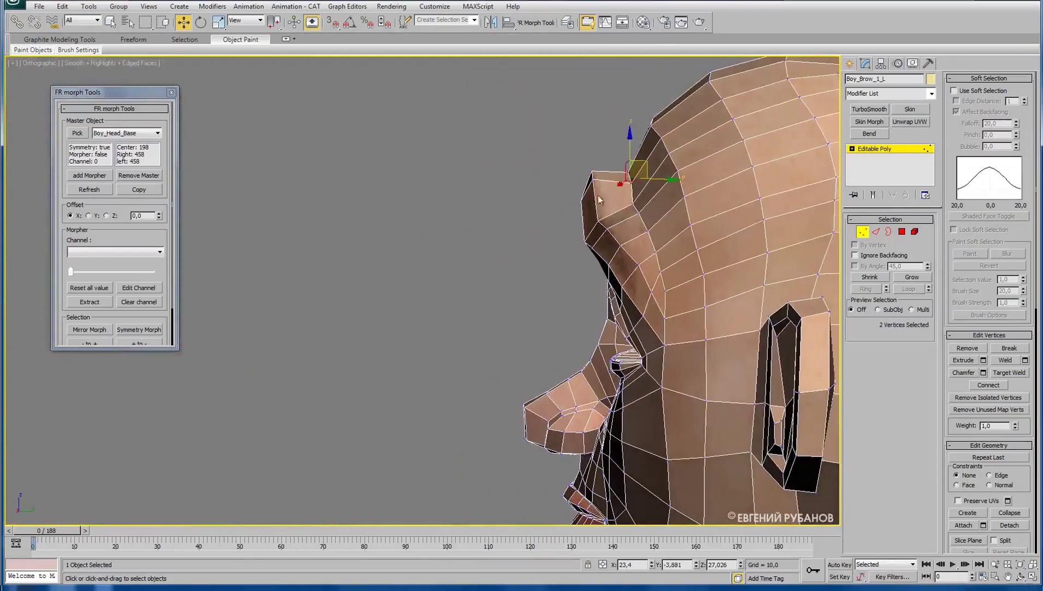
Select the six brow-corner vertices and orbit around the face to check them.
{"action": "left_click_drag", "start_coordinate": [553, 156], "coordinate": [612, 210]}
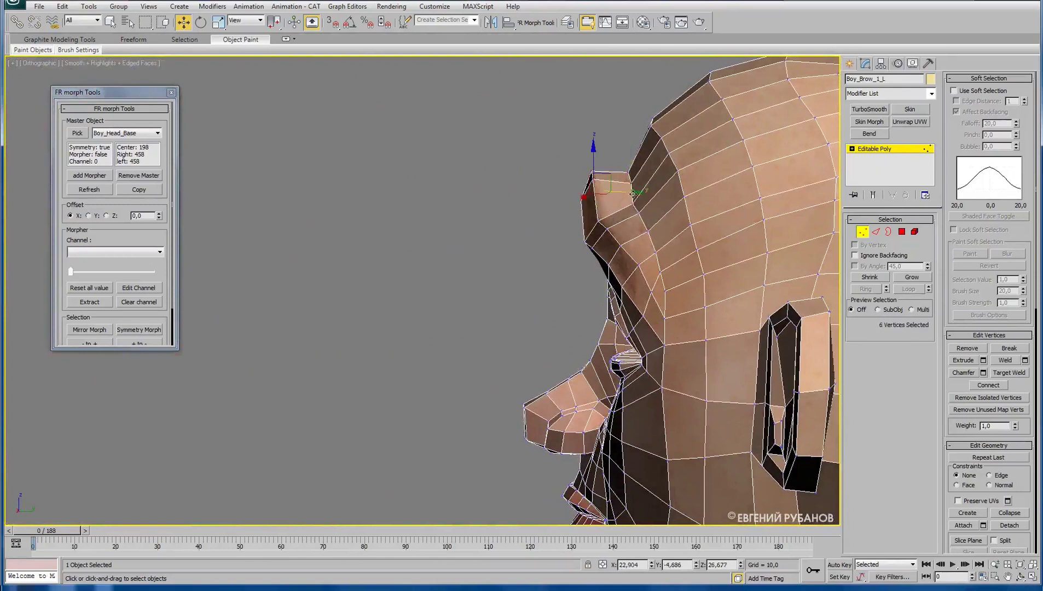
{"action": "mouse_move", "coordinate": [624, 222]}
{"action": "middle_mouse_down", "text": "alt"}
{"action": "mouse_move", "coordinate": [617, 251]}
{"action": "mouse_move", "coordinate": [684, 230]}
{"action": "middle_mouse_up", "text": "alt"}
{"action": "scroll", "coordinate": [713, 206], "scroll_direction": "up", "scroll_amount": 3}
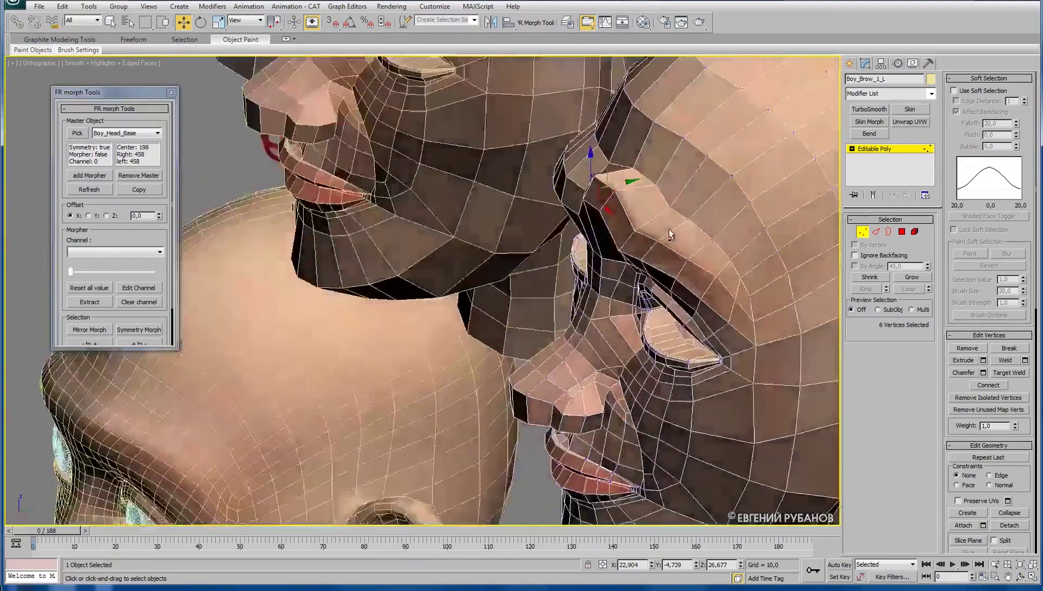
{"action": "scroll", "coordinate": [713, 206], "scroll_direction": "down", "scroll_amount": 4}
{"action": "mouse_move", "coordinate": [662, 192]}
{"action": "middle_mouse_down", "text": "alt"}
{"action": "mouse_move", "coordinate": [682, 188]}
{"action": "mouse_move", "coordinate": [587, 241]}
{"action": "middle_mouse_up", "text": "alt"}
Lift two more brow vertices upward to smooth out the brow notch.
{"action": "left_click", "coordinate": [543, 229]}
{"action": "left_click", "coordinate": [554, 234], "text": "ctrl"}
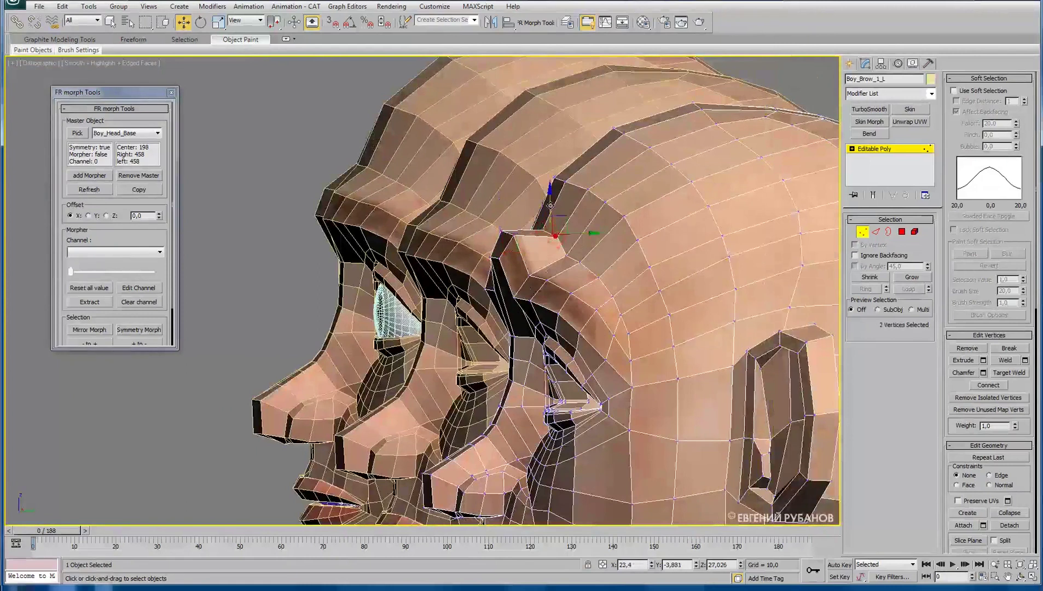
{"action": "left_click_drag", "start_coordinate": [550, 202], "coordinate": [581, 199]}
{"action": "left_click_drag", "start_coordinate": [589, 189], "coordinate": [586, 185]}
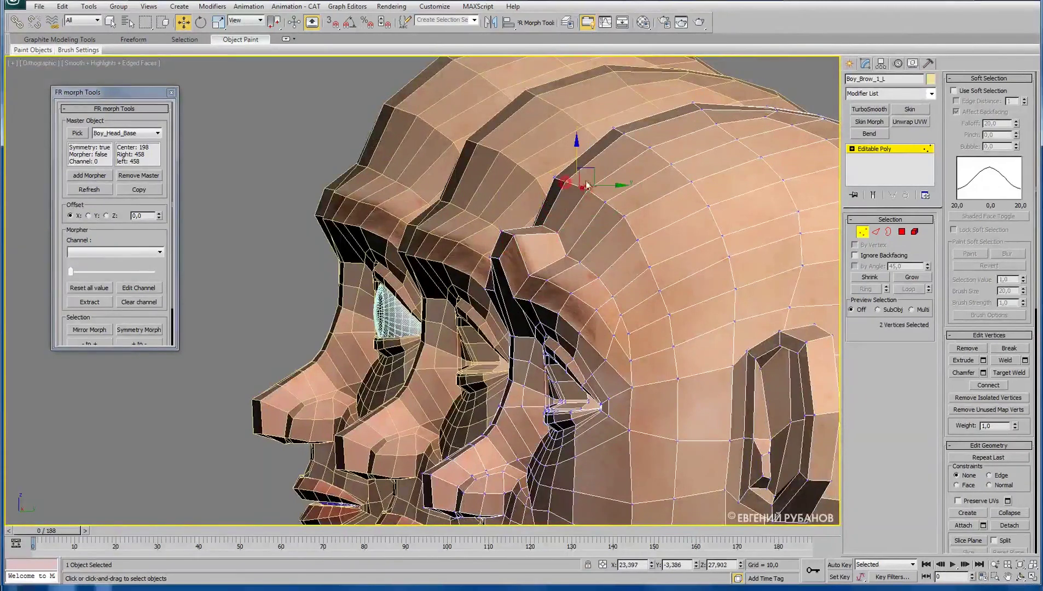
{"action": "left_click_drag", "start_coordinate": [591, 169], "coordinate": [592, 168]}
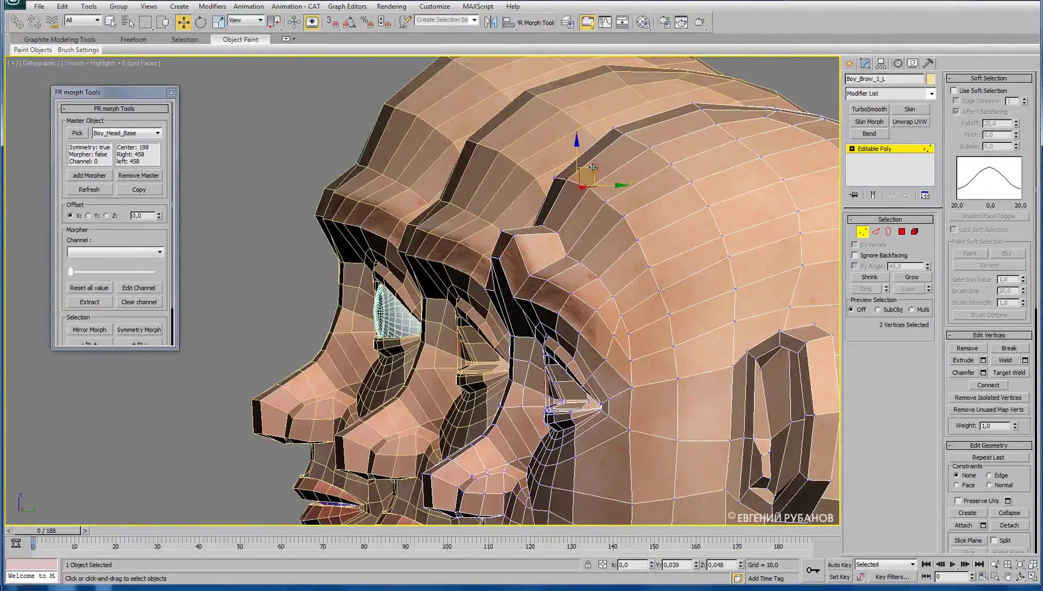
{"action": "middle_click_drag", "start_coordinate": [602, 261], "coordinate": [645, 267], "text": "alt"}
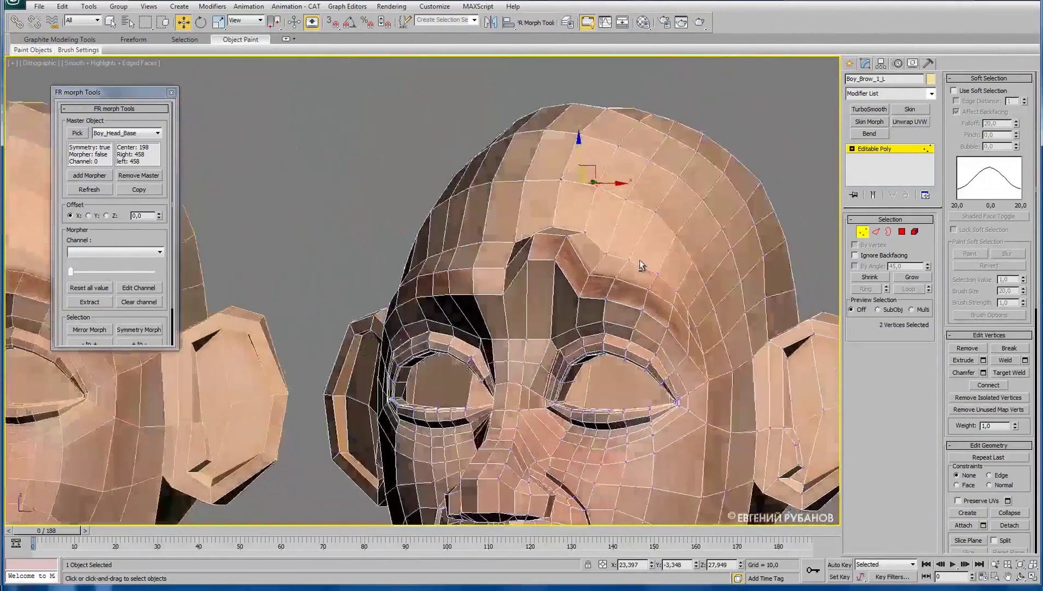
{"action": "scroll", "coordinate": [645, 267], "scroll_direction": "down", "scroll_amount": 1}
{"action": "scroll", "coordinate": [637, 257], "scroll_direction": "down", "scroll_amount": 1}
{"action": "scroll", "coordinate": [629, 249], "scroll_direction": "down", "scroll_amount": 1}
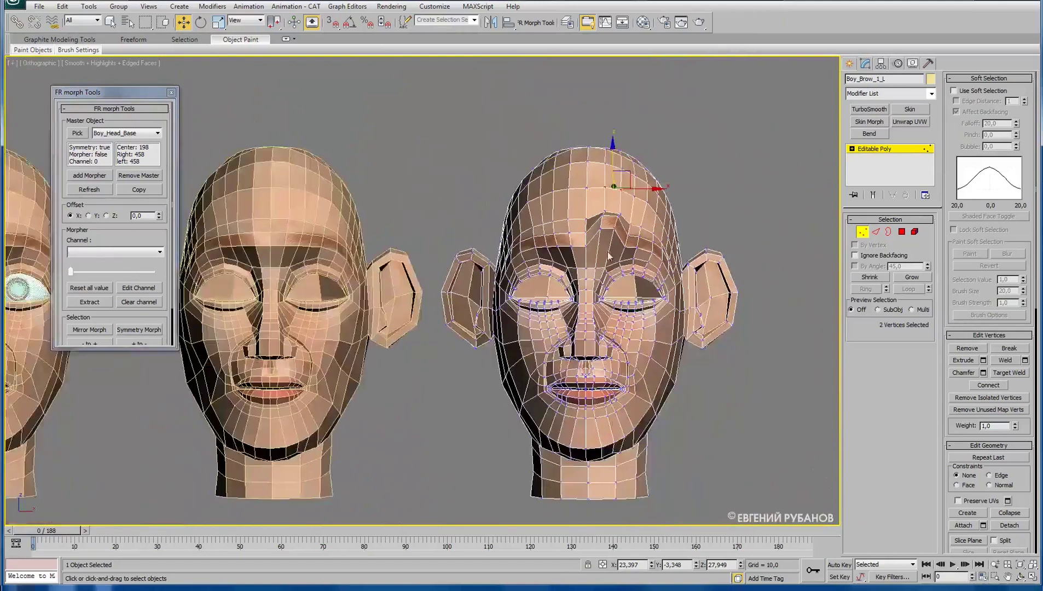
{"action": "scroll", "coordinate": [617, 235], "scroll_direction": "down", "scroll_amount": 2}
{"action": "scroll", "coordinate": [618, 234], "scroll_direction": "down", "scroll_amount": 2}
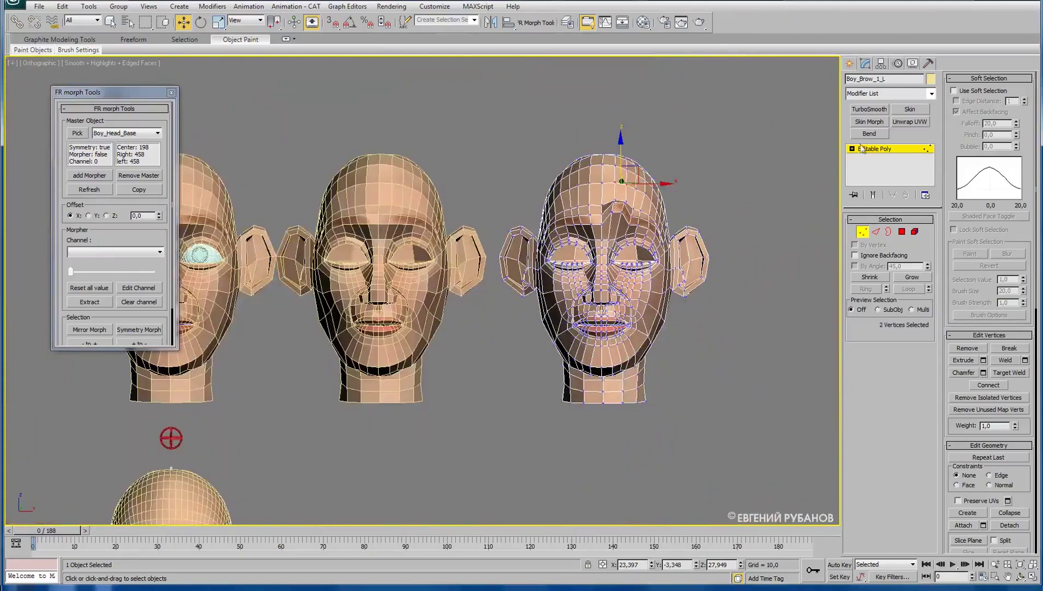
Create a mirrored copy of the brow target with Mirror Morph and space the heads apart along X.
{"action": "left_click", "coordinate": [885, 151]}
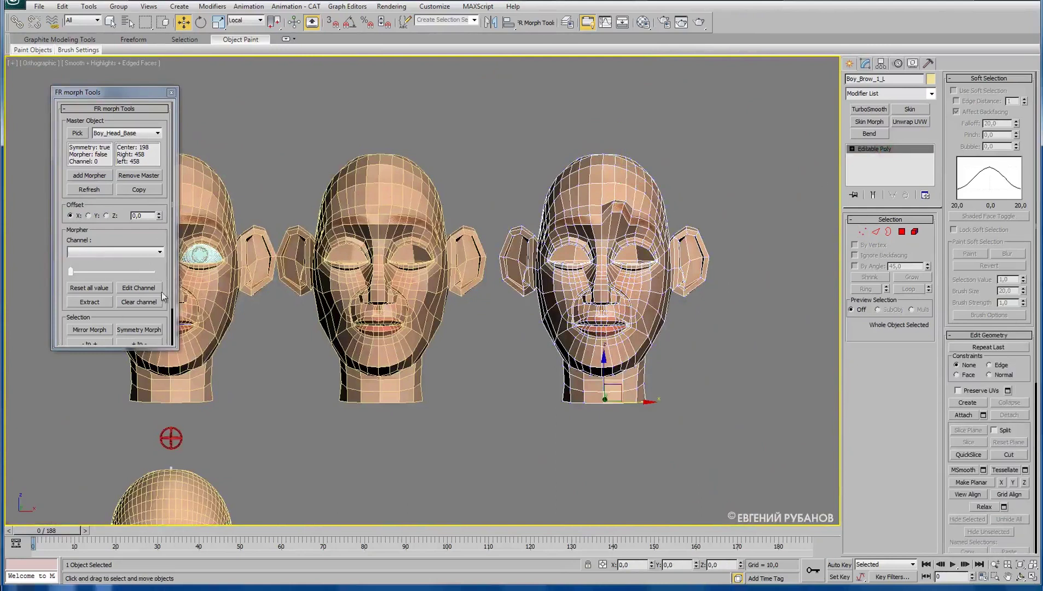
{"action": "left_click", "coordinate": [85, 332]}
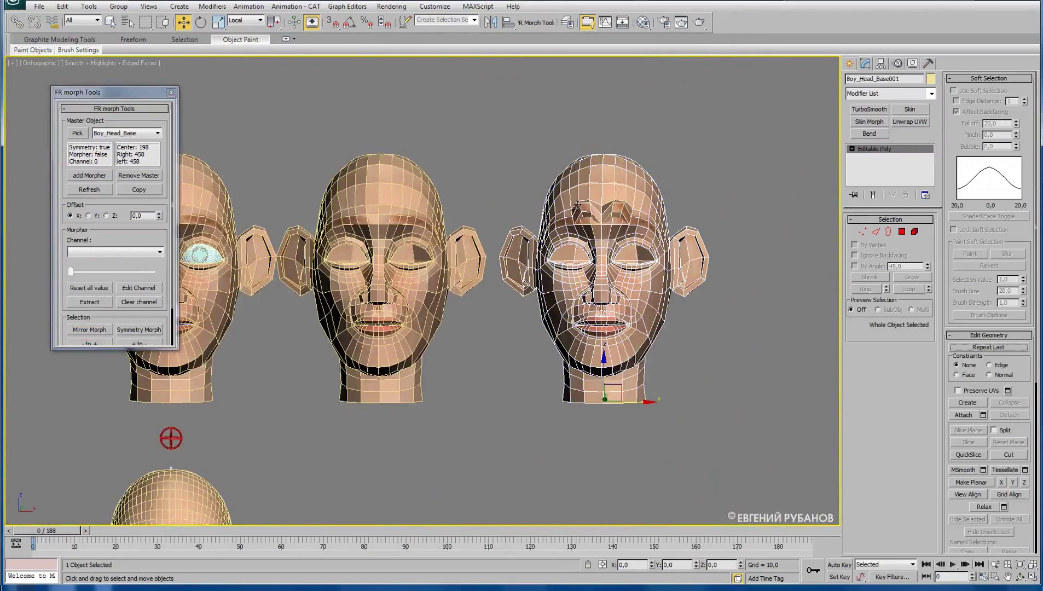
{"action": "left_click_drag", "start_coordinate": [646, 402], "coordinate": [575, 396]}
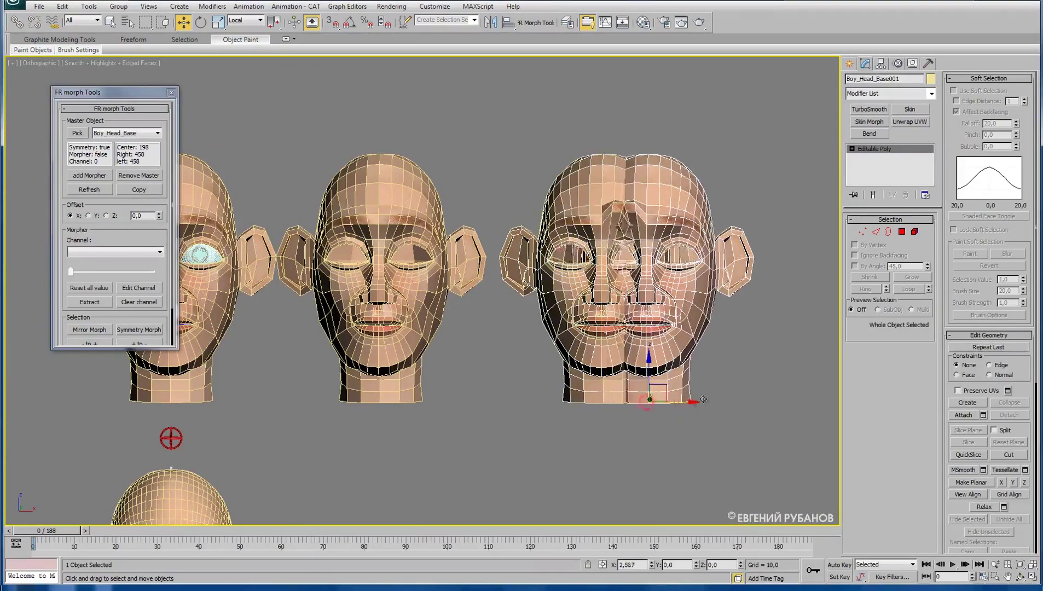
{"action": "left_click", "coordinate": [624, 194]}
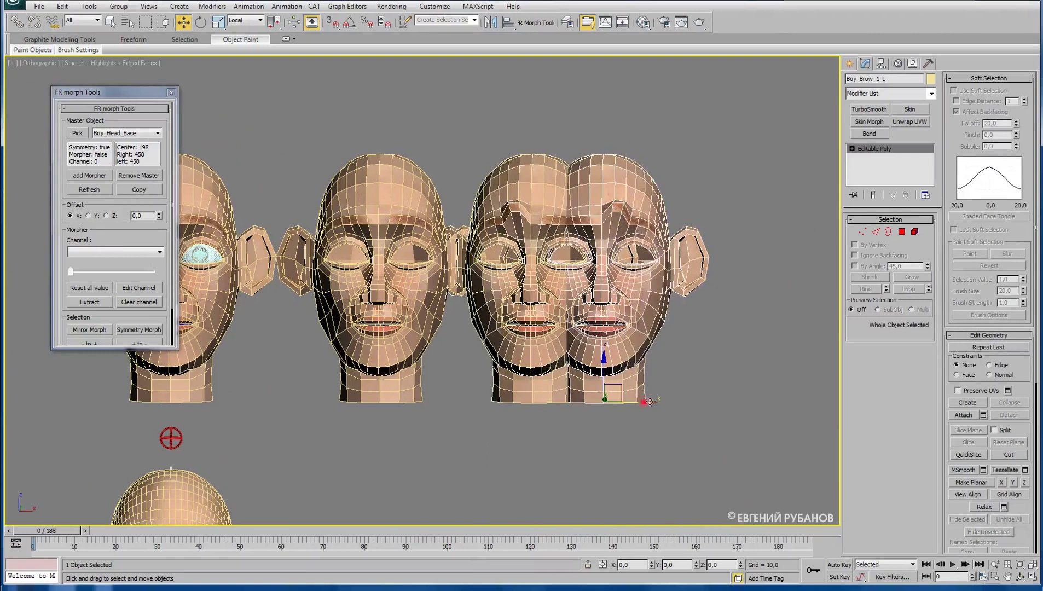
{"action": "left_click_drag", "start_coordinate": [649, 402], "coordinate": [788, 401]}
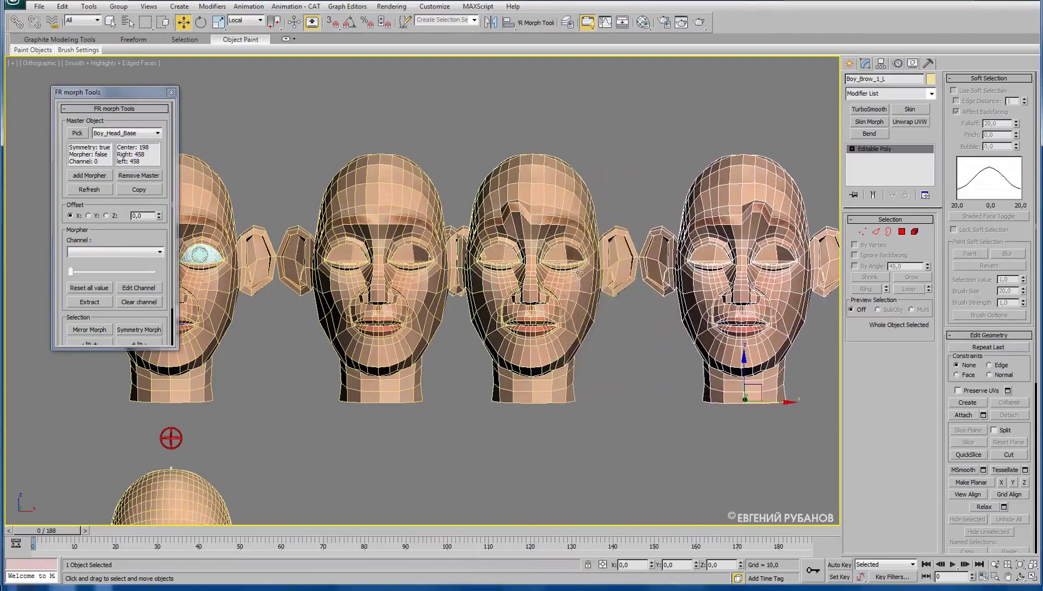
Copy the Boy_Brow_1_L name and paste it onto the mirrored head.
{"action": "left_click", "coordinate": [559, 185]}
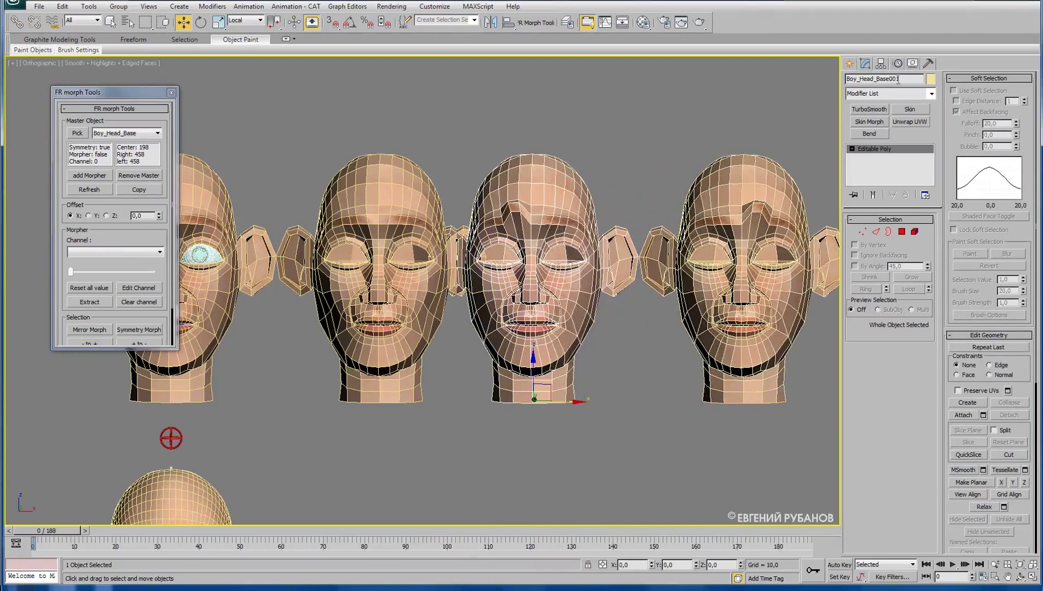
{"action": "left_click", "coordinate": [753, 174]}
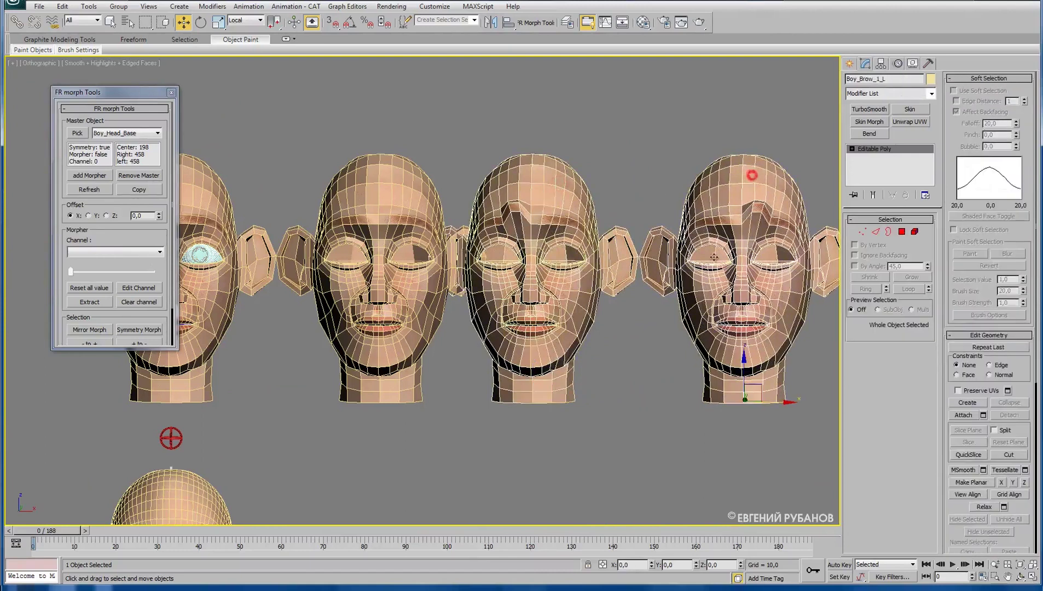
{"action": "left_click", "coordinate": [897, 79]}
{"action": "left_click", "coordinate": [536, 186]}
{"action": "left_click", "coordinate": [900, 80]}
{"action": "type", "text": "Boy_Brow_1_L"}
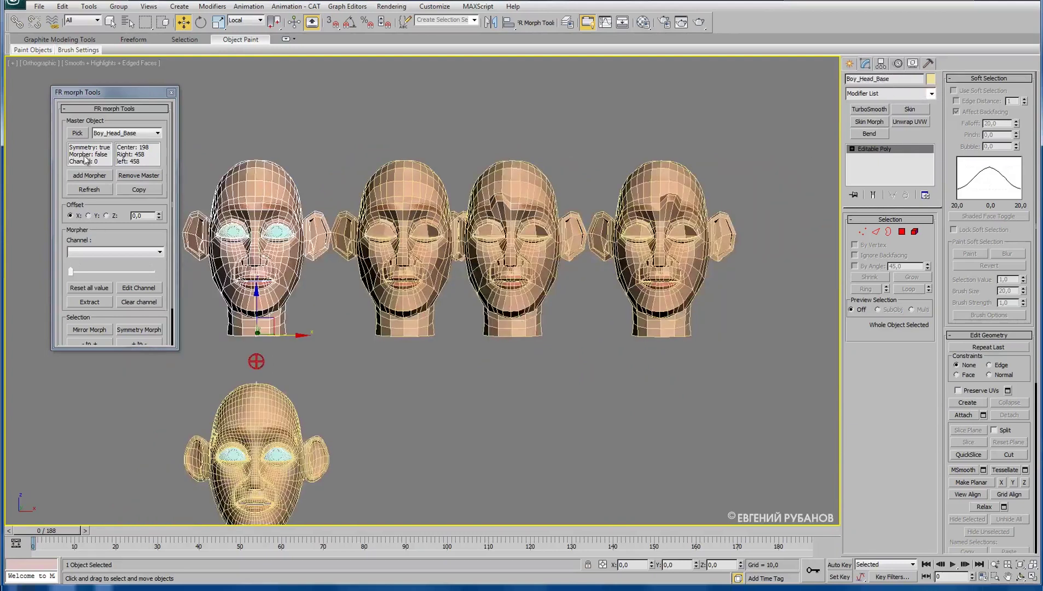
Copy the base head with FR Morph Tools and move it to the end of the row.
{"action": "left_click", "coordinate": [139, 189]}
{"action": "left_click_drag", "start_coordinate": [301, 336], "coordinate": [854, 337]}
{"action": "middle_click_drag", "start_coordinate": [743, 329], "coordinate": [466, 369]}
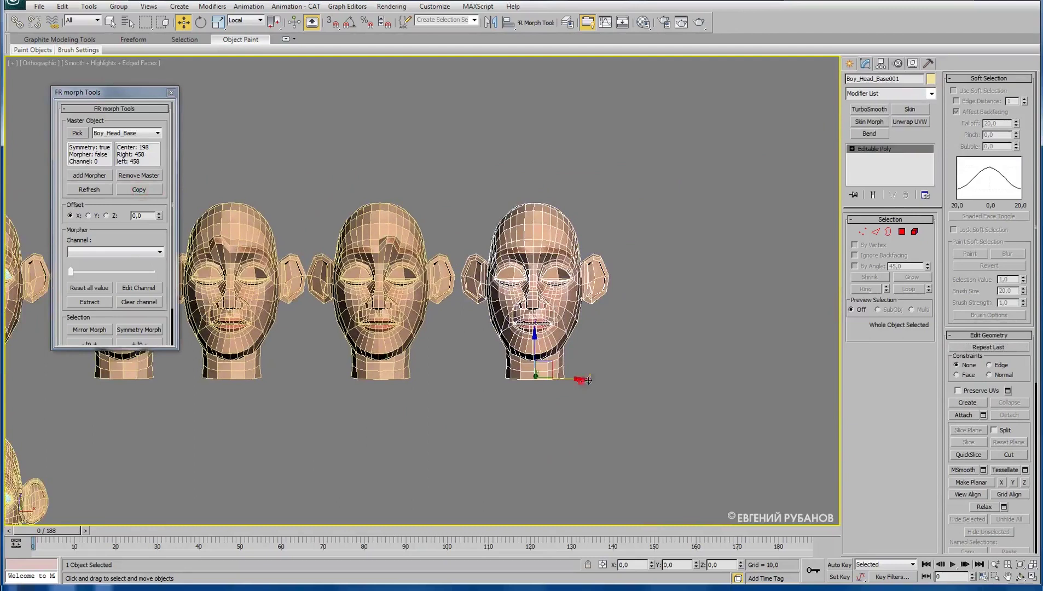
{"action": "left_click_drag", "start_coordinate": [581, 381], "coordinate": [615, 379]}
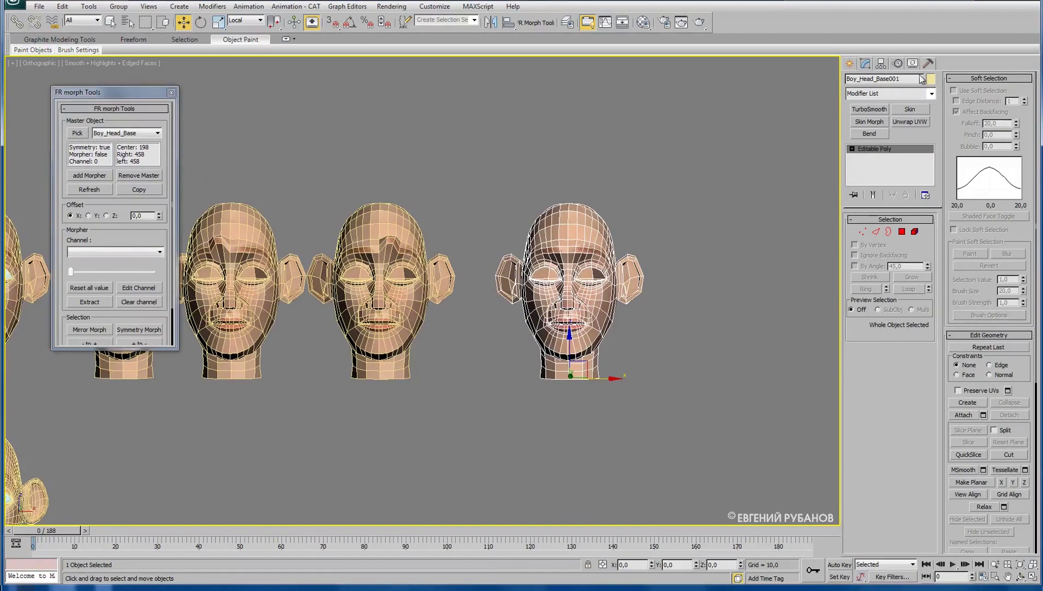
Paste the brow name onto the copy and change its number to make Boy_Brow_2_L.
{"action": "double_click", "coordinate": [903, 80]}
{"action": "key", "text": "ctrl+v"}
{"action": "left_click_drag", "start_coordinate": [882, 80], "coordinate": [878, 80]}
In vertex mode on Boy_Brow_2_L, raise two left-brow vertices.
{"action": "left_click", "coordinate": [862, 232]}
{"action": "key", "text": "z"}
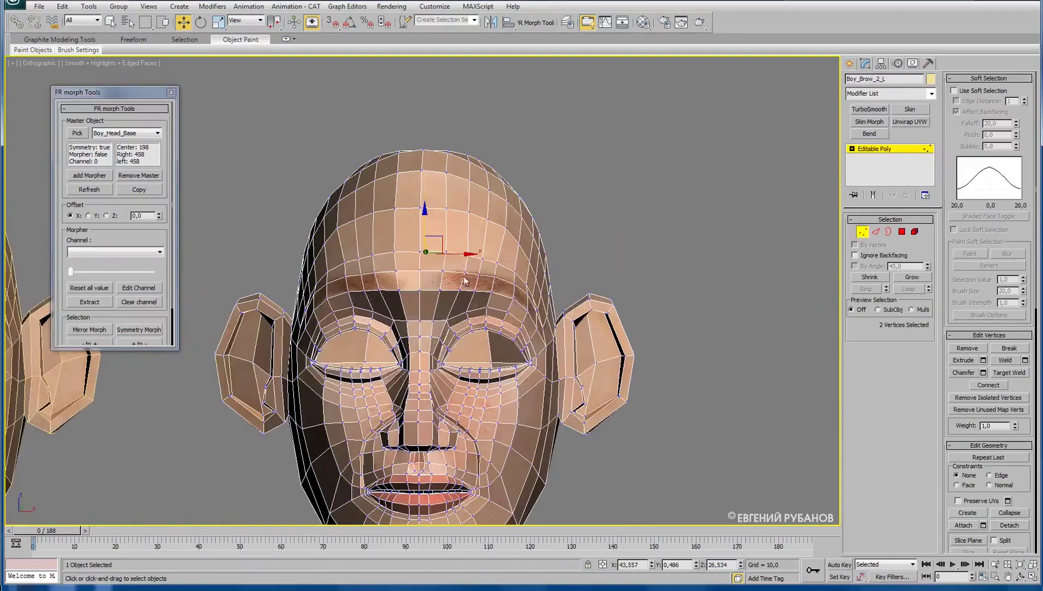
{"action": "left_click", "coordinate": [478, 274]}
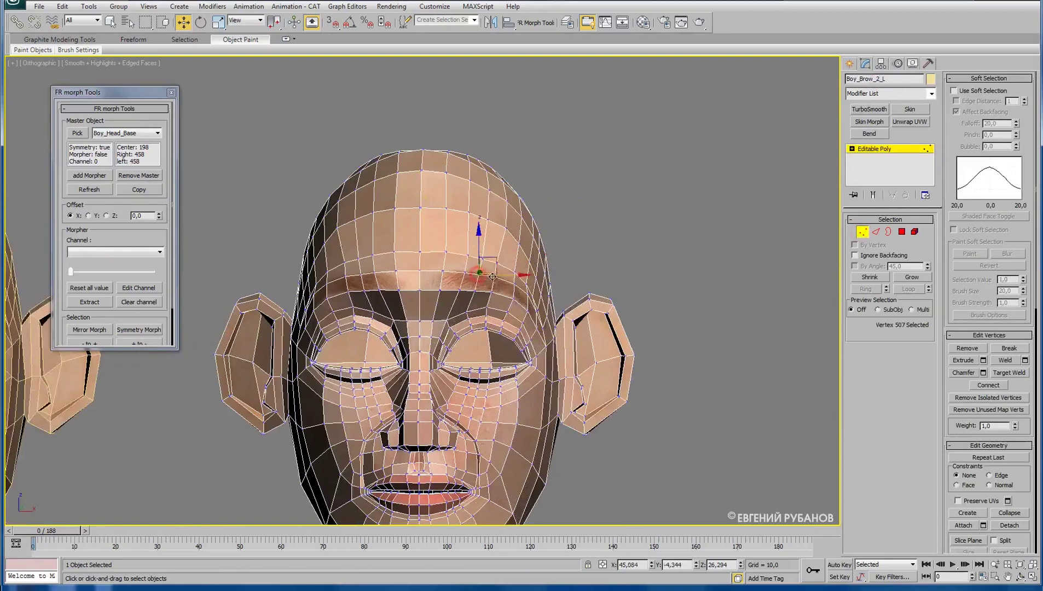
{"action": "left_click", "coordinate": [475, 293], "text": "ctrl"}
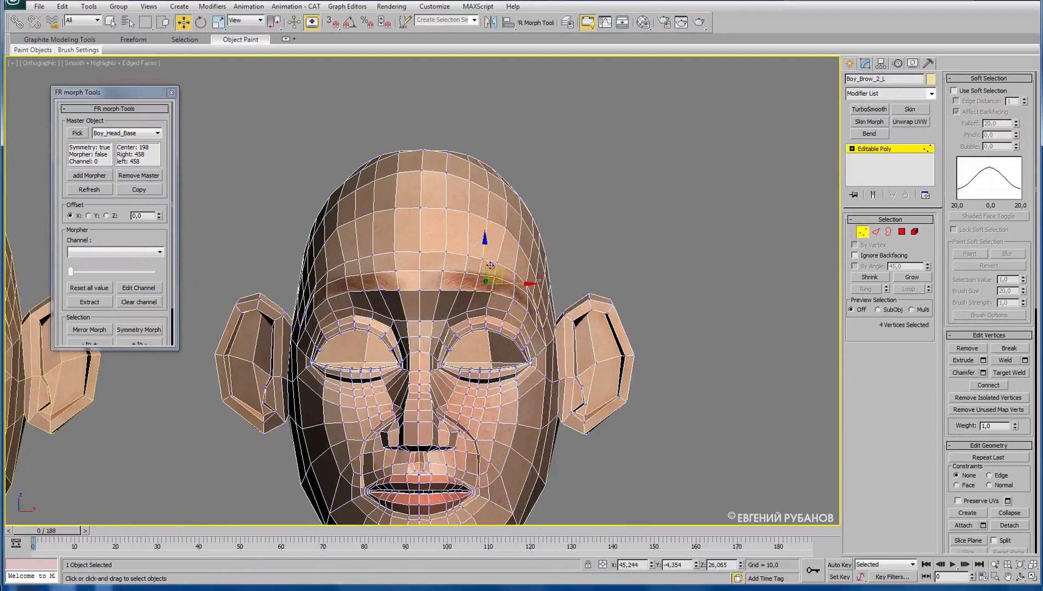
{"action": "mouse_move", "coordinate": [494, 265]}
{"action": "left_mouse_down"}
{"action": "mouse_move", "coordinate": [489, 245]}
{"action": "mouse_move", "coordinate": [506, 258]}
{"action": "left_mouse_up"}
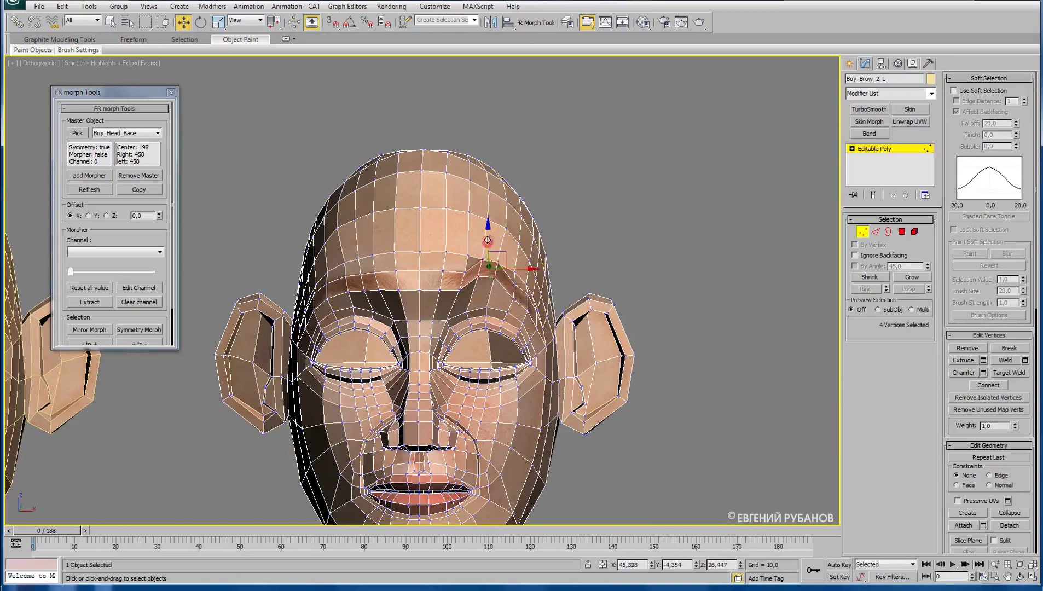
{"action": "left_click_drag", "start_coordinate": [488, 243], "coordinate": [488, 240]}
From an angled view, select two more brow vertices and move them up.
{"action": "mouse_move", "coordinate": [488, 239]}
{"action": "middle_mouse_down", "text": "alt"}
{"action": "mouse_move", "coordinate": [472, 296]}
{"action": "mouse_move", "coordinate": [514, 268]}
{"action": "middle_mouse_up", "text": "alt"}
{"action": "left_click", "coordinate": [519, 267]}
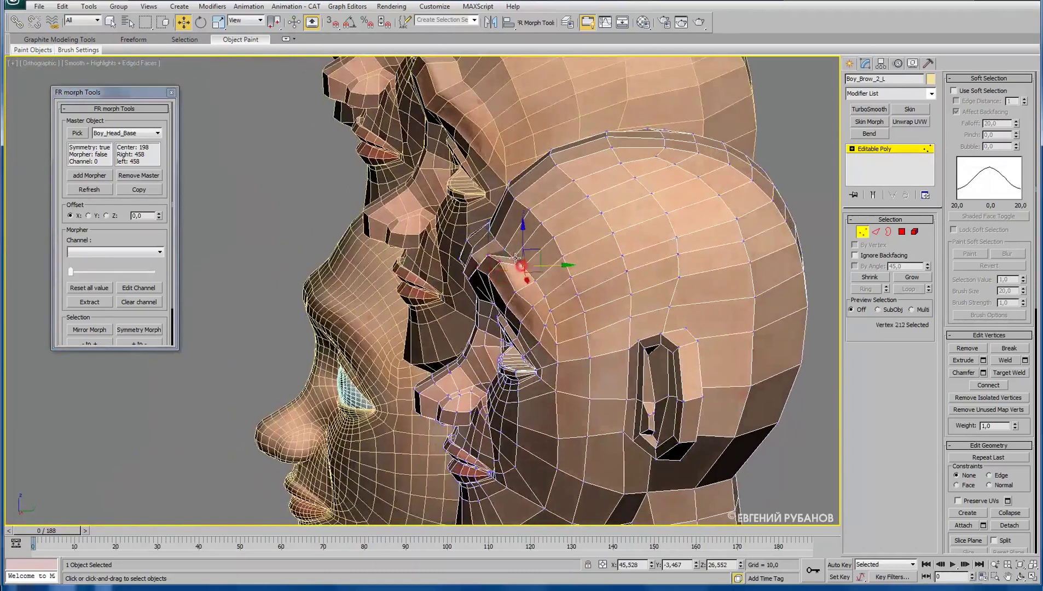
{"action": "left_click", "coordinate": [514, 258], "text": "ctrl"}
{"action": "middle_click_drag", "start_coordinate": [551, 293], "coordinate": [547, 282], "text": "alt"}
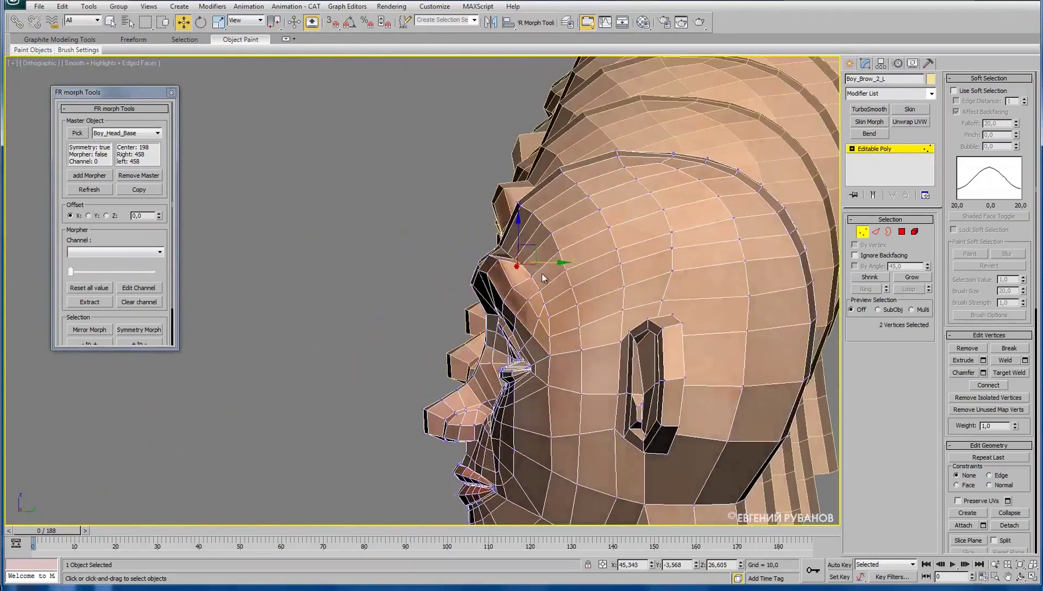
{"action": "mouse_move", "coordinate": [530, 253]}
{"action": "left_mouse_down"}
{"action": "mouse_move", "coordinate": [545, 250]}
{"action": "mouse_move", "coordinate": [570, 211]}
{"action": "left_mouse_up"}
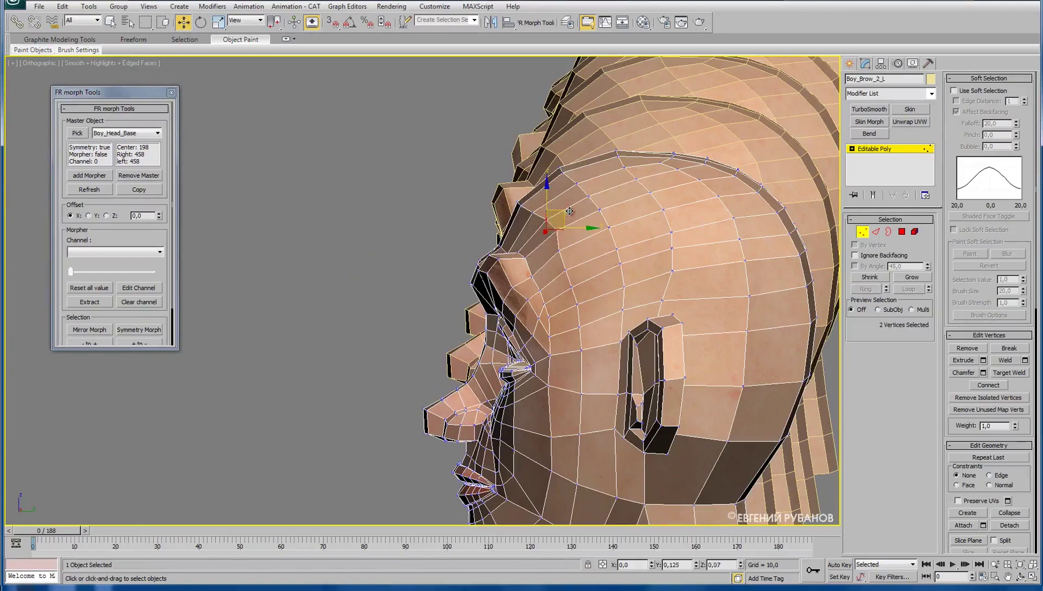
{"action": "middle_click_drag", "start_coordinate": [569, 213], "coordinate": [581, 230], "text": "alt"}
{"action": "left_click_drag", "start_coordinate": [580, 231], "coordinate": [575, 235]}
Back in the front view, lift four brow vertices slightly upward.
{"action": "key", "text": "shift+z"}
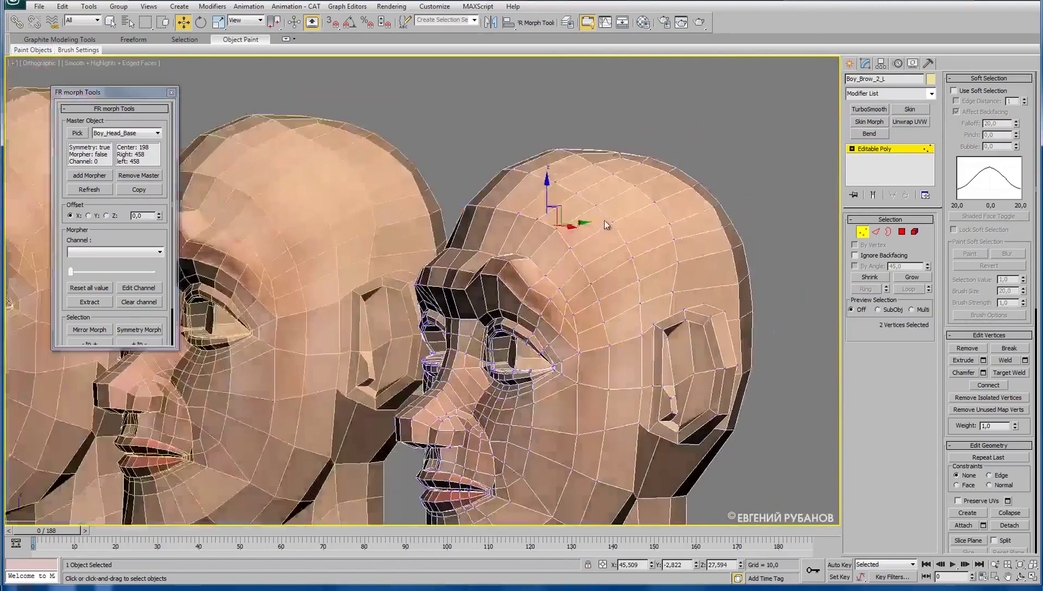
{"action": "key", "text": "shift+z"}
{"action": "left_click", "coordinate": [527, 236], "text": "ctrl"}
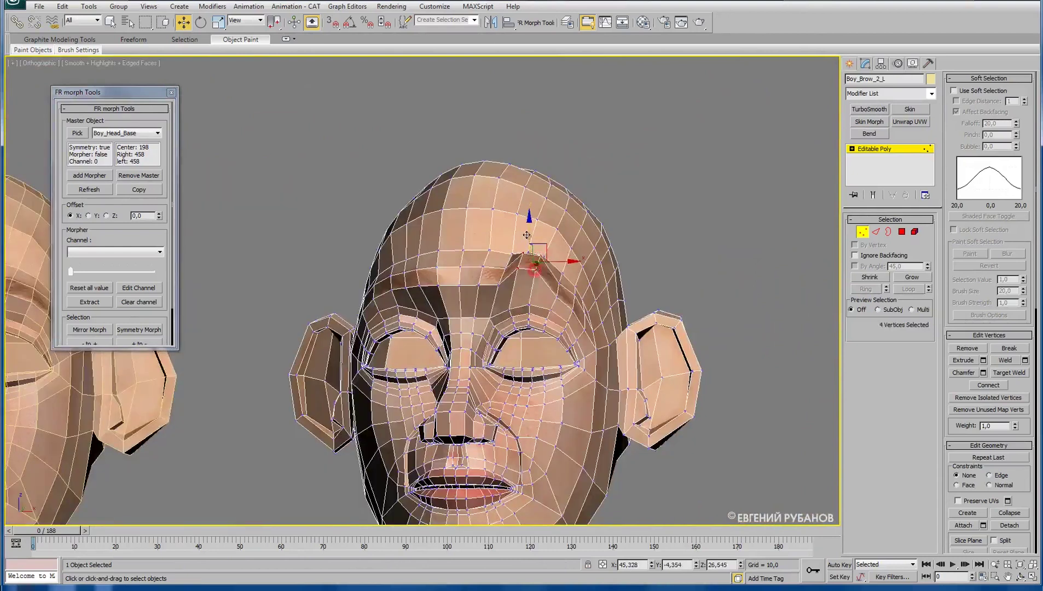
{"action": "left_click_drag", "start_coordinate": [526, 234], "coordinate": [544, 285]}
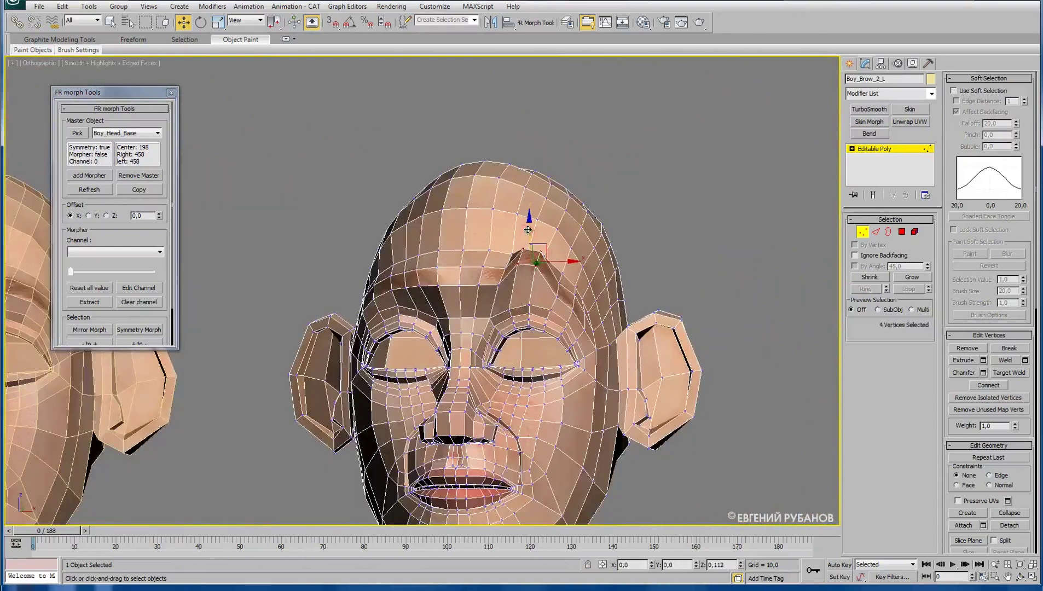
Select three brow vertices from an angle and nudge them upward.
{"action": "mouse_move", "coordinate": [541, 281]}
{"action": "middle_mouse_down", "text": "alt"}
{"action": "mouse_move", "coordinate": [468, 304]}
{"action": "mouse_move", "coordinate": [552, 292]}
{"action": "mouse_move", "coordinate": [575, 257]}
{"action": "middle_mouse_up", "text": "alt"}
{"action": "left_click_drag", "start_coordinate": [576, 209], "coordinate": [587, 225]}
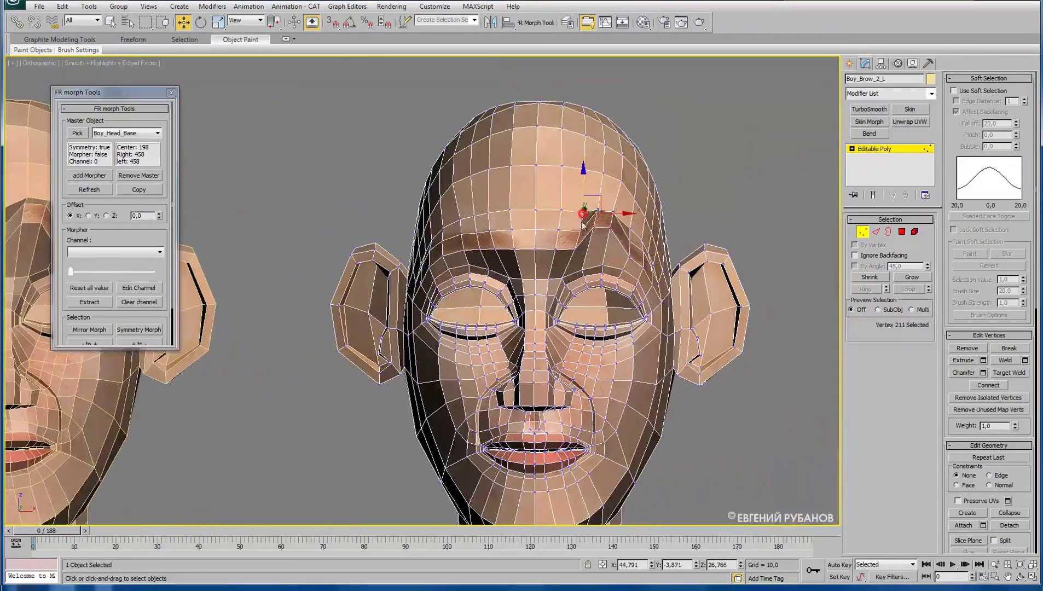
{"action": "left_click", "coordinate": [578, 229], "text": "ctrl"}
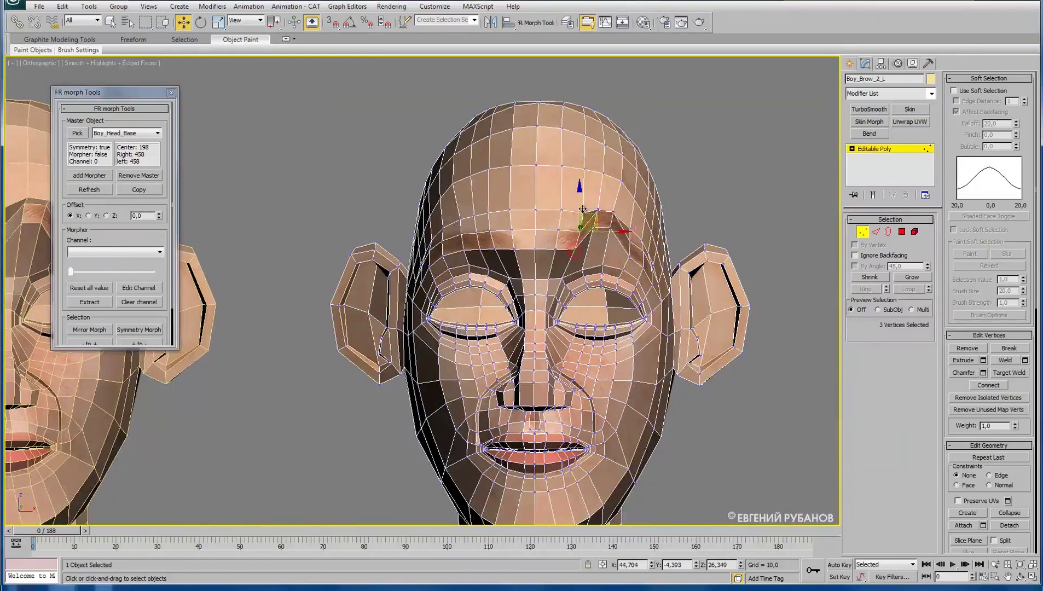
{"action": "left_click_drag", "start_coordinate": [579, 205], "coordinate": [579, 201]}
{"action": "middle_click_drag", "start_coordinate": [552, 280], "coordinate": [549, 265]}
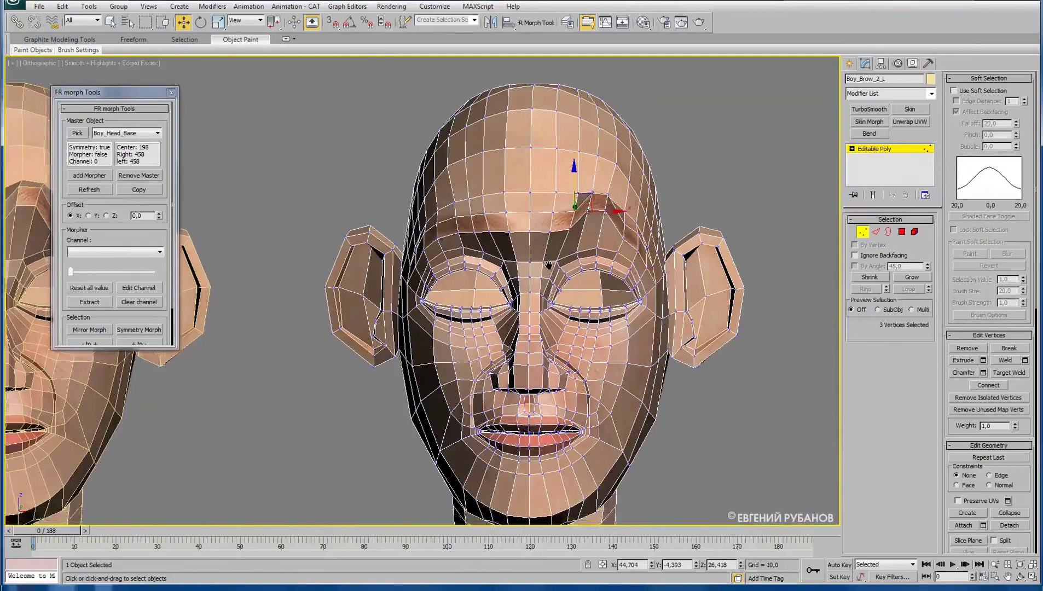
{"action": "scroll", "coordinate": [548, 265], "scroll_direction": "down", "scroll_amount": 3}
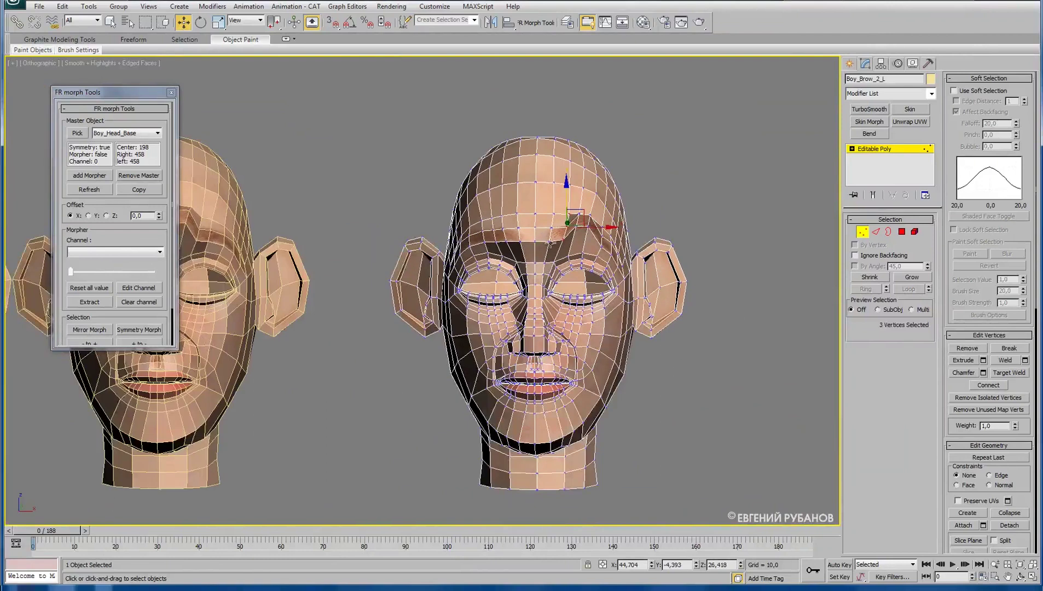
Mirror Boy_Brow_2_L into a new copy and arrange both heads side by side in the row.
{"action": "left_click", "coordinate": [863, 231]}
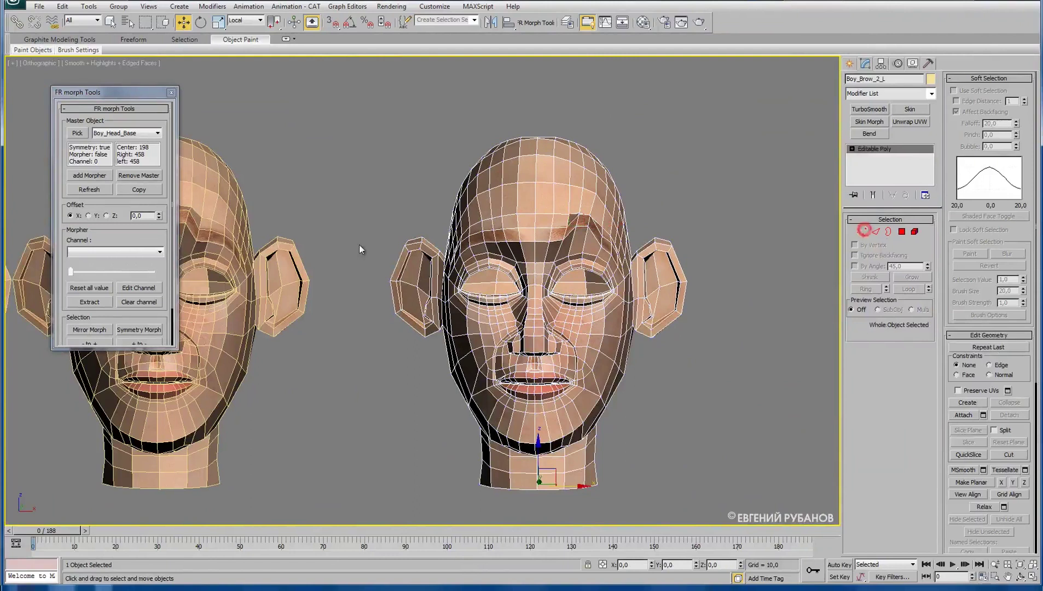
{"action": "left_click", "coordinate": [82, 330]}
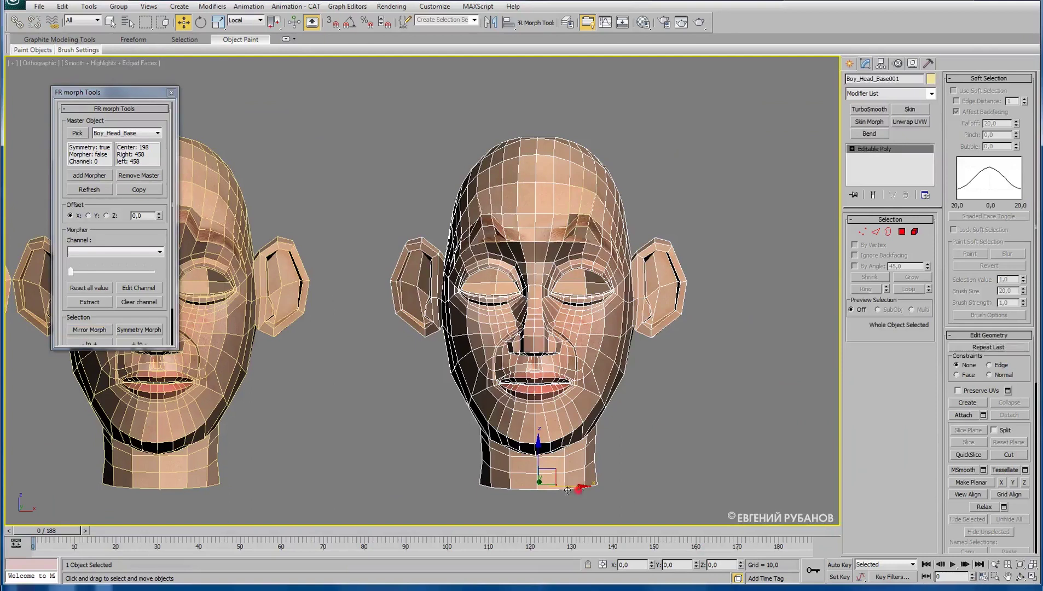
{"action": "left_click_drag", "start_coordinate": [579, 489], "coordinate": [469, 487]}
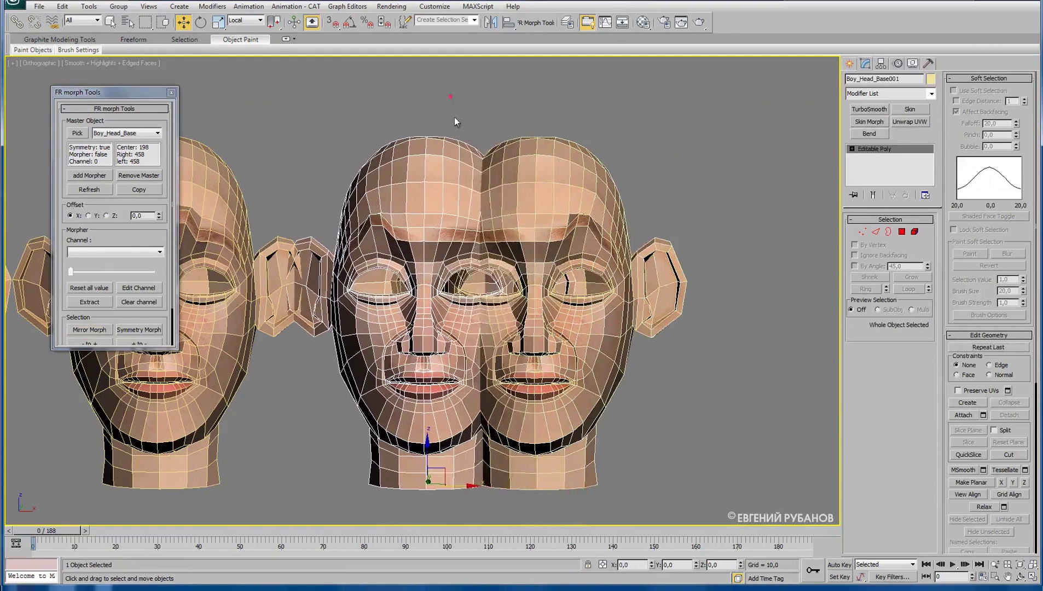
{"action": "left_click_drag", "start_coordinate": [452, 97], "coordinate": [587, 158]}
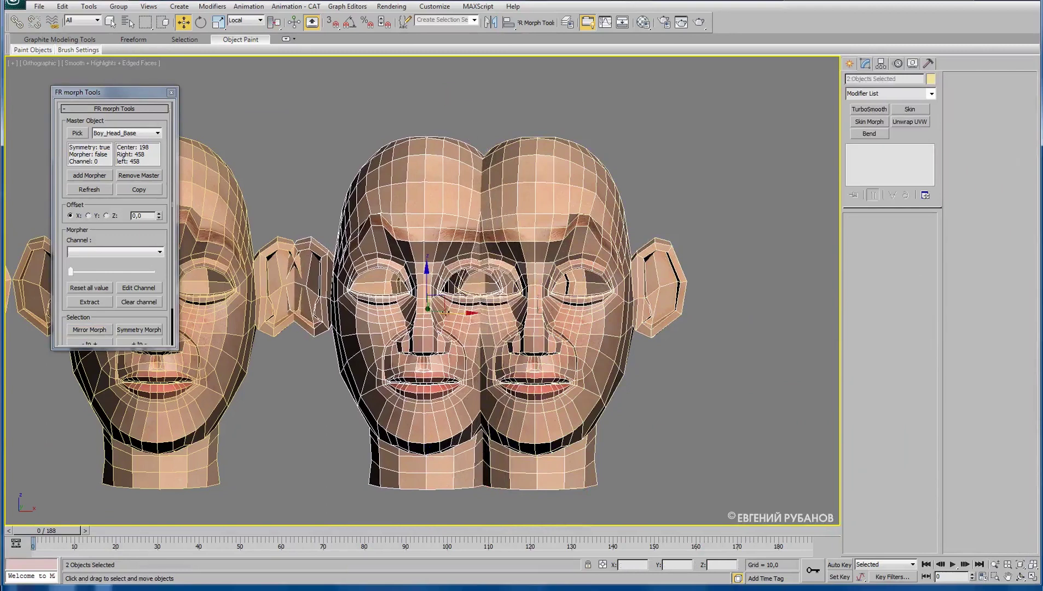
{"action": "left_click_drag", "start_coordinate": [453, 312], "coordinate": [500, 333]}
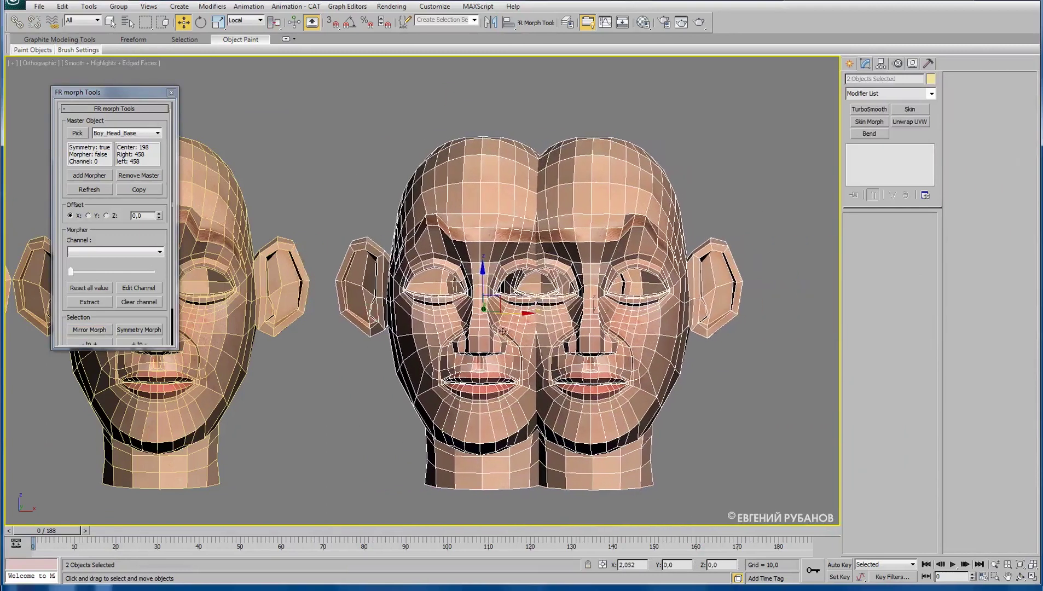
{"action": "left_click", "coordinate": [632, 191]}
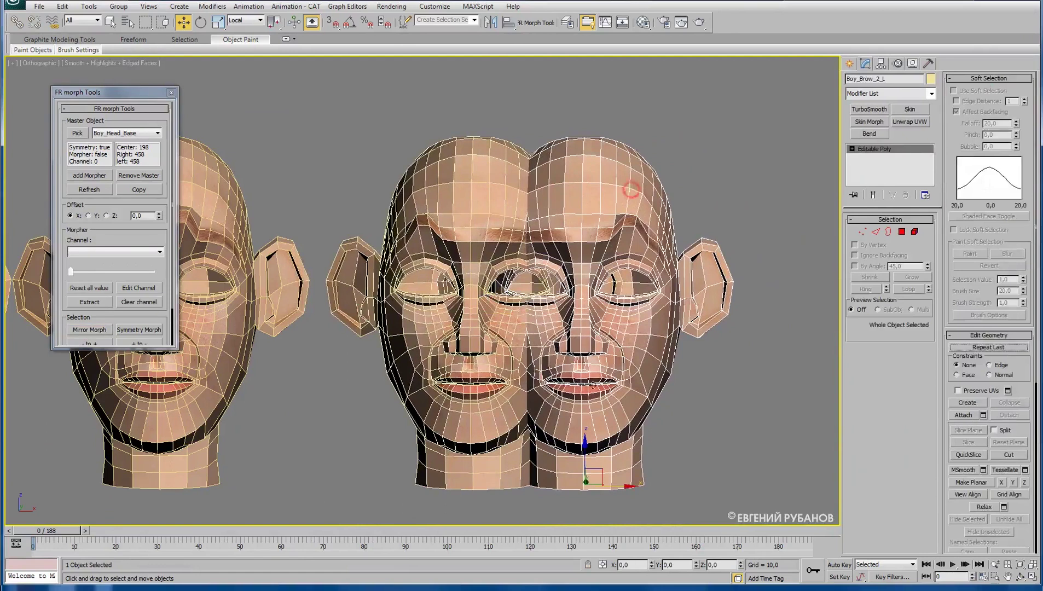
{"action": "left_click_drag", "start_coordinate": [614, 486], "coordinate": [814, 456]}
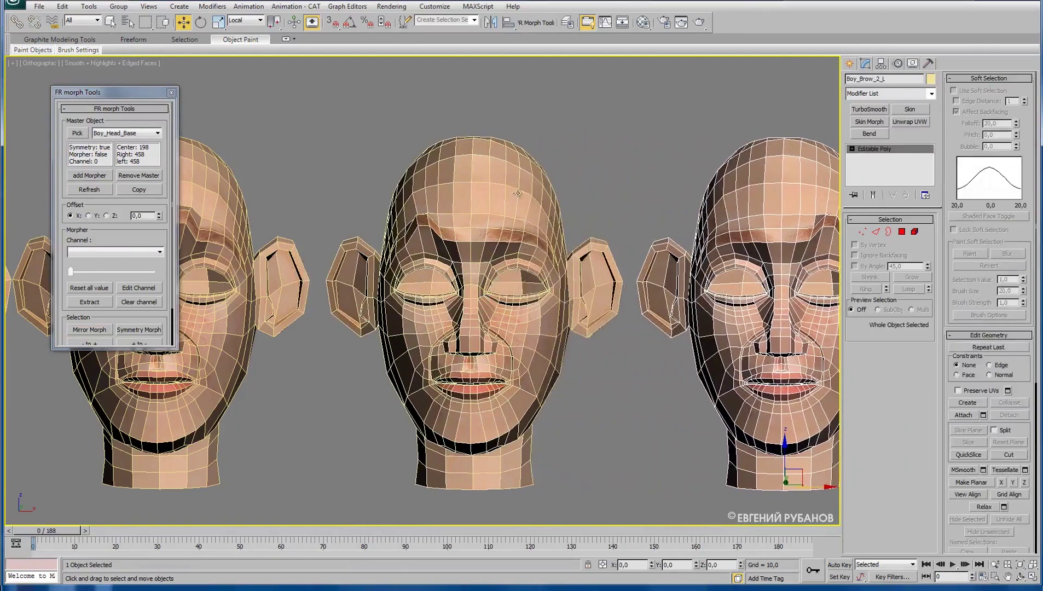
Name the mirrored copy Boy_Brow_2_R, based on the original's name.
{"action": "left_click", "coordinate": [784, 181]}
{"action": "left_click", "coordinate": [907, 81]}
{"action": "double_click", "coordinate": [906, 81]}
{"action": "key", "text": "ctrl+c"}
{"action": "left_click", "coordinate": [503, 177]}
{"action": "double_click", "coordinate": [912, 81]}
{"action": "key", "text": "ctrl+v"}
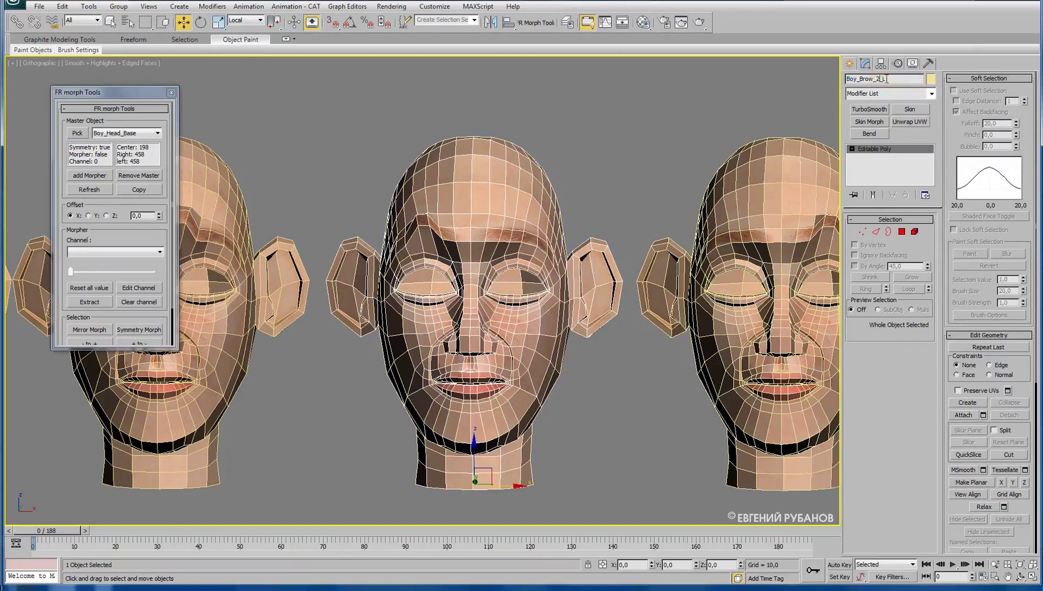
{"action": "key", "text": "BackSpace"}
Copy Boy_Head_Base and place the copy at the end of the row of heads.
{"action": "scroll", "coordinate": [616, 271], "scroll_direction": "down", "scroll_amount": 2}
{"action": "scroll", "coordinate": [553, 254], "scroll_direction": "down", "scroll_amount": 1}
{"action": "scroll", "coordinate": [288, 279], "scroll_direction": "down", "scroll_amount": 1}
{"action": "scroll", "coordinate": [421, 275], "scroll_direction": "down", "scroll_amount": 1}
{"action": "scroll", "coordinate": [389, 278], "scroll_direction": "down", "scroll_amount": 2}
{"action": "scroll", "coordinate": [445, 296], "scroll_direction": "down", "scroll_amount": 1}
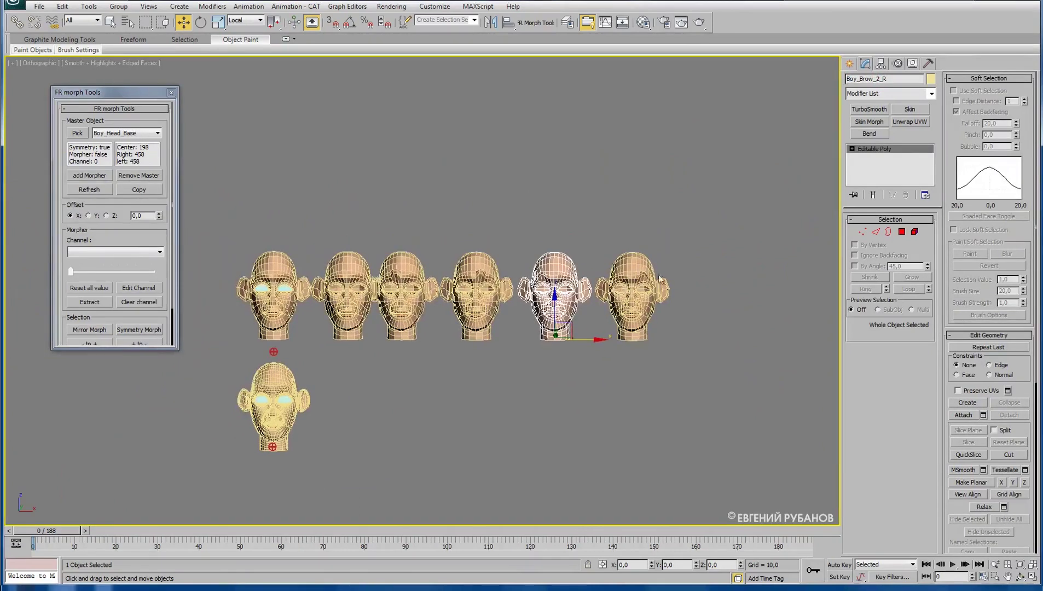
{"action": "middle_click_drag", "start_coordinate": [312, 313], "coordinate": [319, 317]}
{"action": "left_click", "coordinate": [284, 274]}
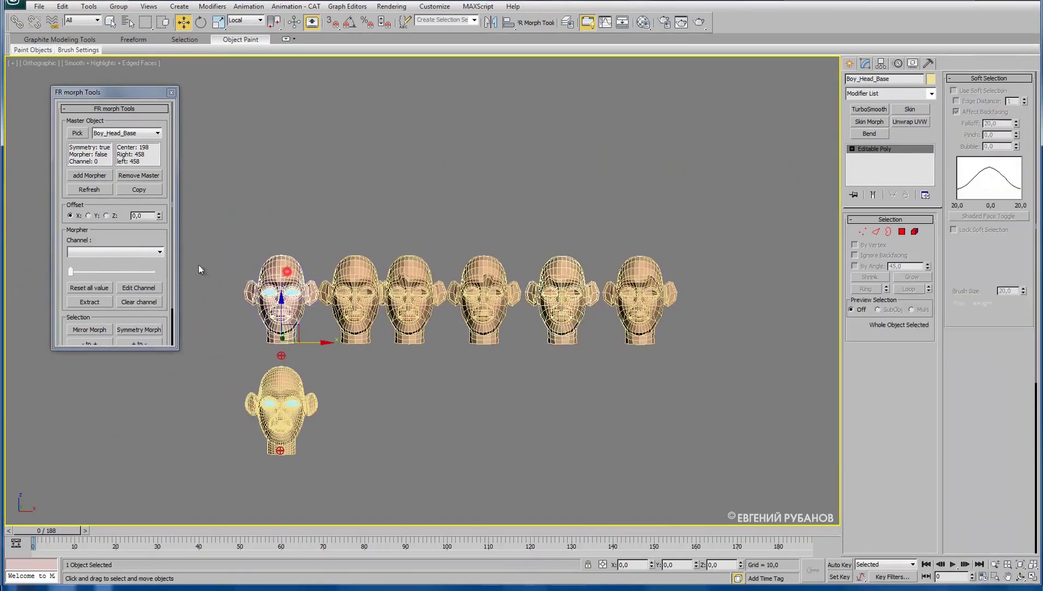
{"action": "left_click", "coordinate": [139, 189]}
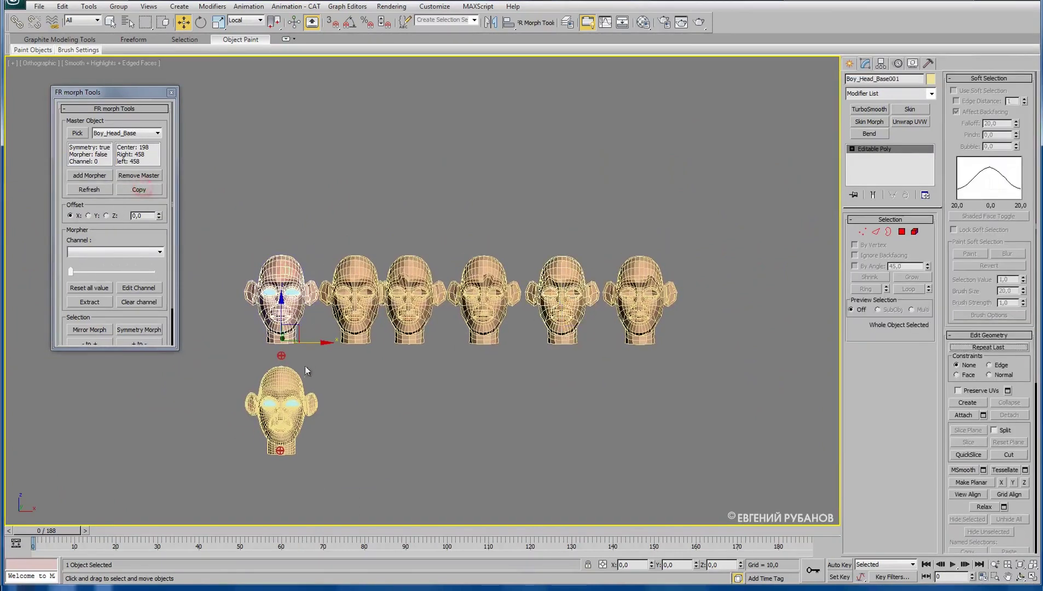
{"action": "left_click_drag", "start_coordinate": [310, 342], "coordinate": [805, 337]}
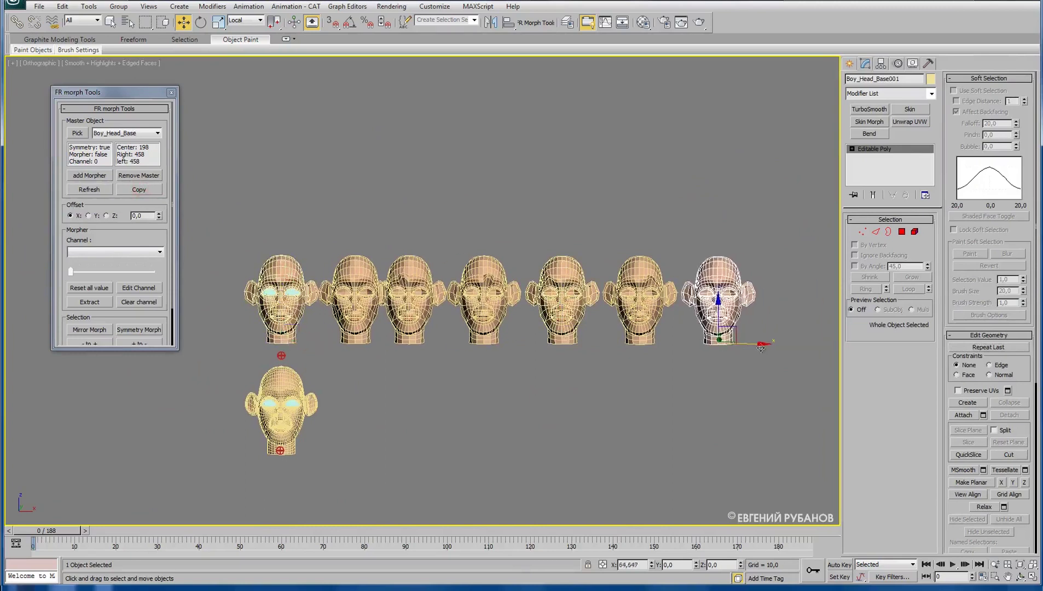
Name the new copy Boy_Brow_3_L.
{"action": "scroll", "coordinate": [553, 378], "scroll_direction": "up", "scroll_amount": 3}
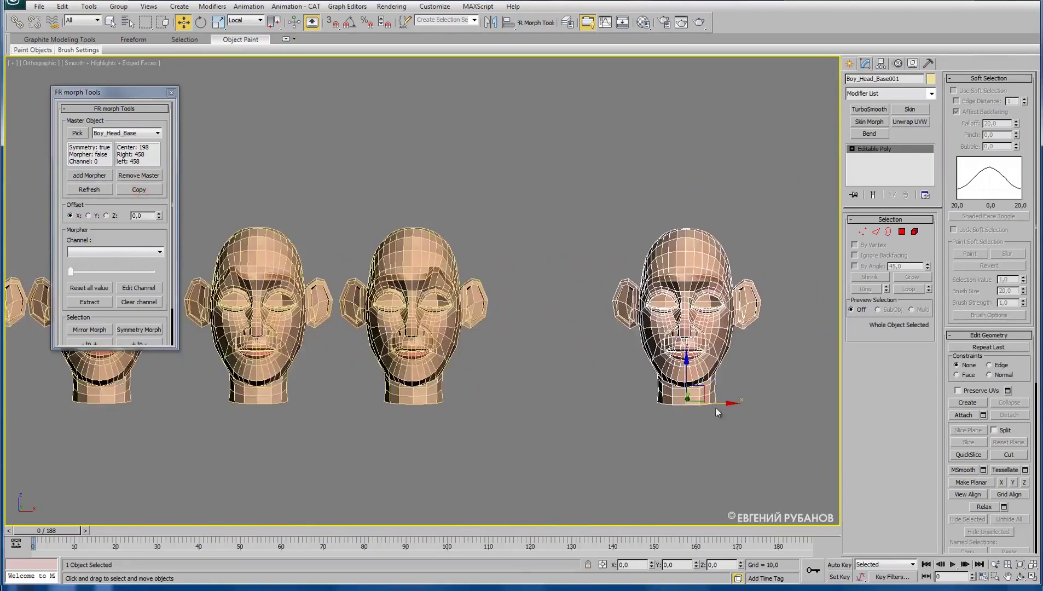
{"action": "middle_click_drag", "start_coordinate": [720, 404], "coordinate": [602, 404]}
{"action": "scroll", "coordinate": [548, 328], "scroll_direction": "up", "scroll_amount": 3}
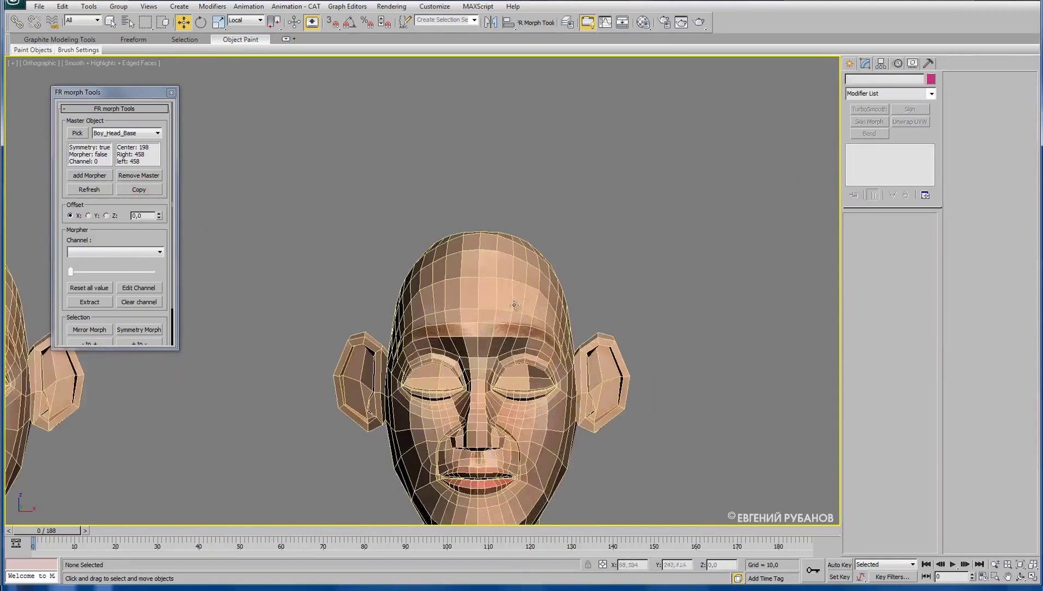
{"action": "left_click", "coordinate": [512, 275]}
{"action": "double_click", "coordinate": [911, 81]}
{"action": "type", "text": "Boy_Brow_2_L"}
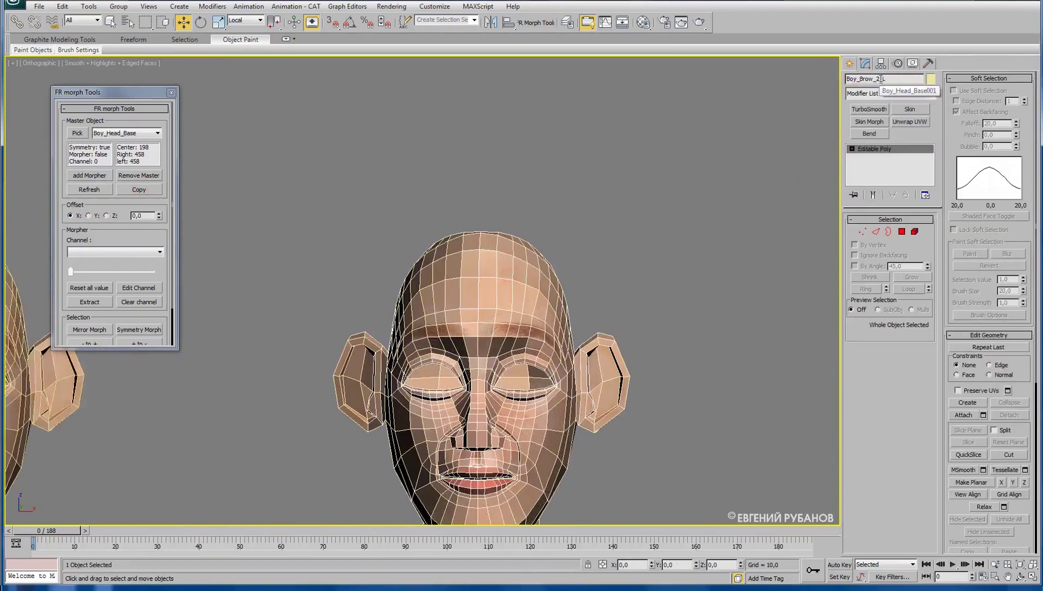
{"action": "left_click_drag", "start_coordinate": [880, 80], "coordinate": [875, 80]}
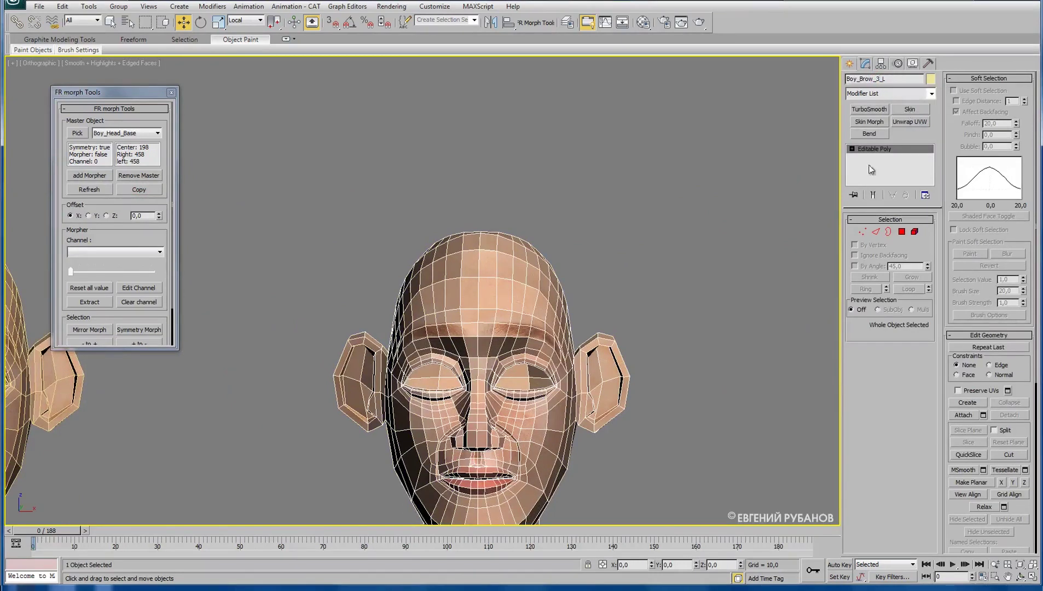
Enter vertex editing on Boy_Brow_3_L and raise four brow vertices.
{"action": "left_click", "coordinate": [862, 232]}
{"action": "scroll", "coordinate": [498, 346], "scroll_direction": "up", "scroll_amount": 2}
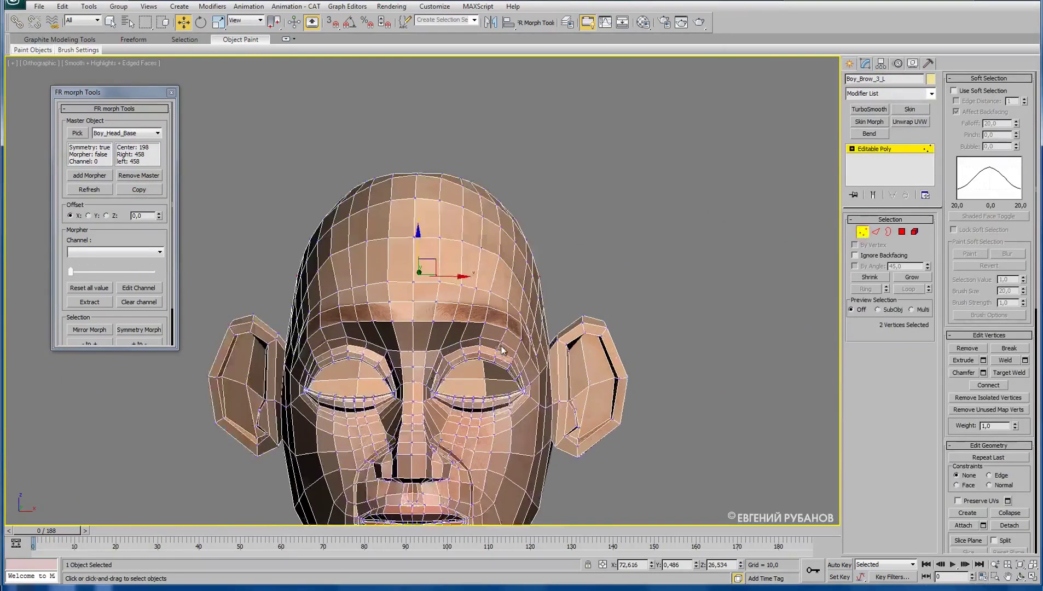
{"action": "scroll", "coordinate": [514, 334], "scroll_direction": "up", "scroll_amount": 2}
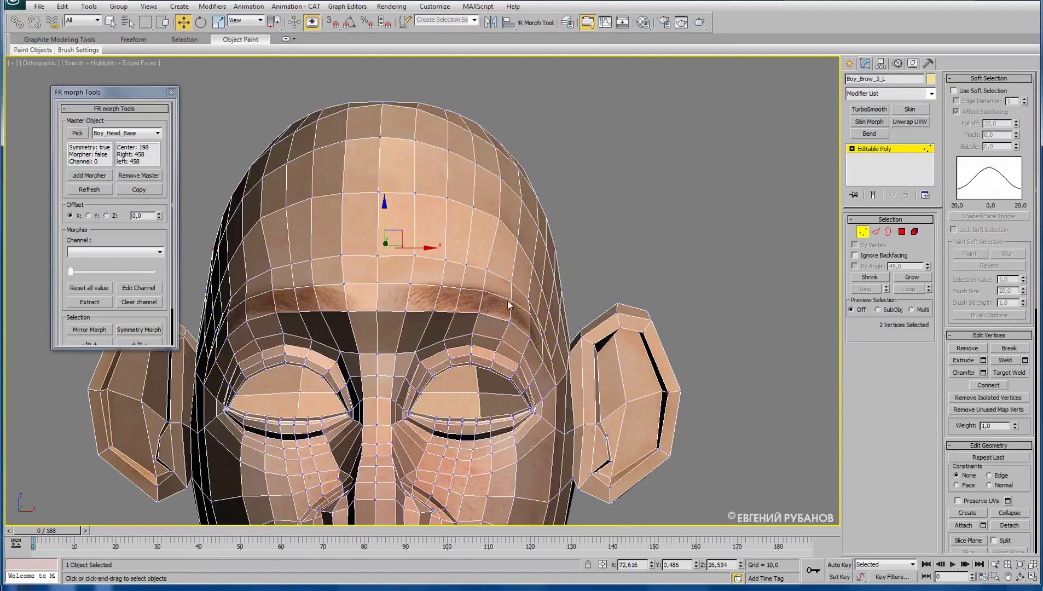
{"action": "left_click", "coordinate": [530, 316]}
{"action": "left_click", "coordinate": [530, 339], "text": "ctrl"}
{"action": "left_click", "coordinate": [541, 336], "text": "ctrl"}
{"action": "left_click", "coordinate": [541, 361], "text": "ctrl"}
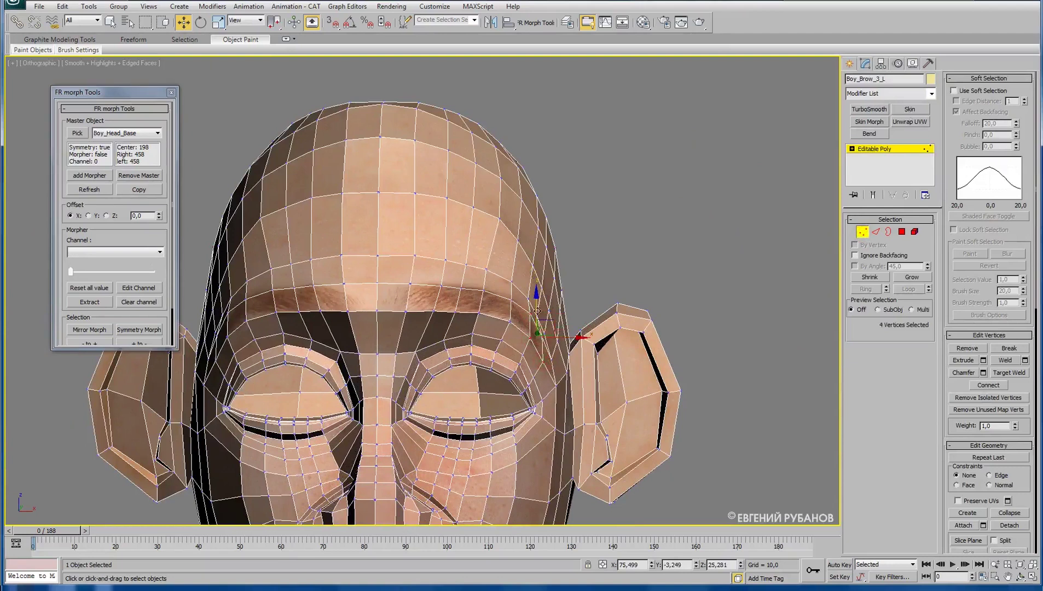
{"action": "left_click_drag", "start_coordinate": [538, 308], "coordinate": [538, 291]}
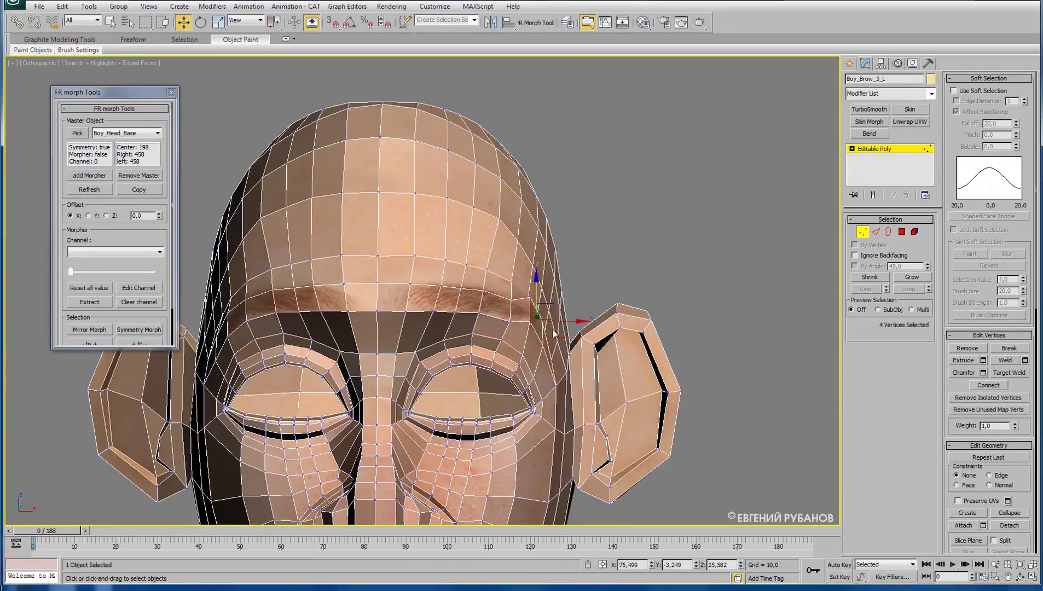
{"action": "mouse_move", "coordinate": [539, 351]}
{"action": "middle_mouse_down", "text": "alt"}
{"action": "mouse_move", "coordinate": [461, 344]}
{"action": "mouse_move", "coordinate": [532, 335]}
{"action": "middle_mouse_up", "text": "alt"}
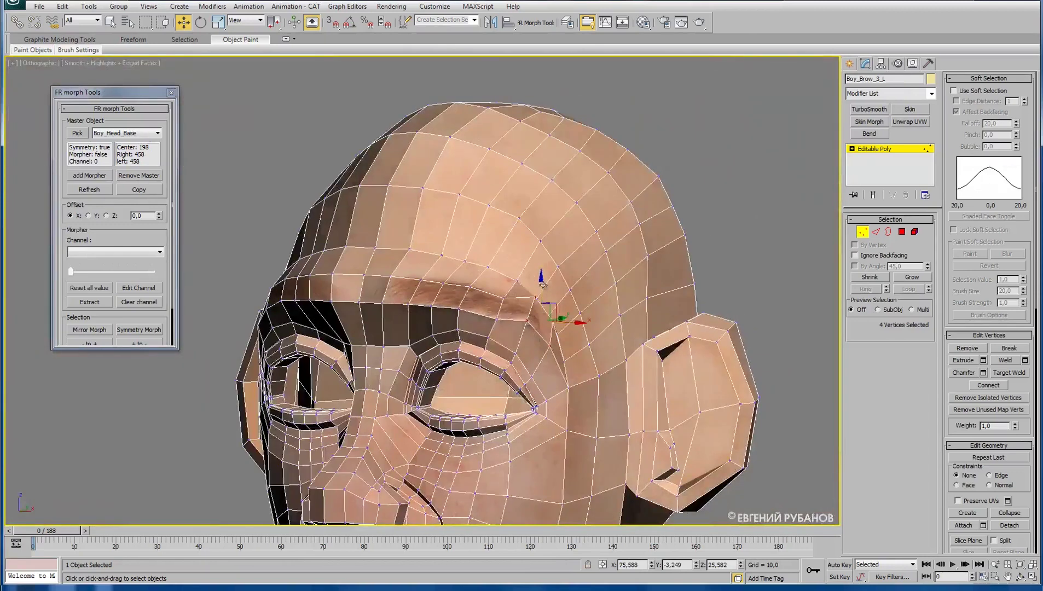
{"action": "left_click_drag", "start_coordinate": [542, 283], "coordinate": [542, 278]}
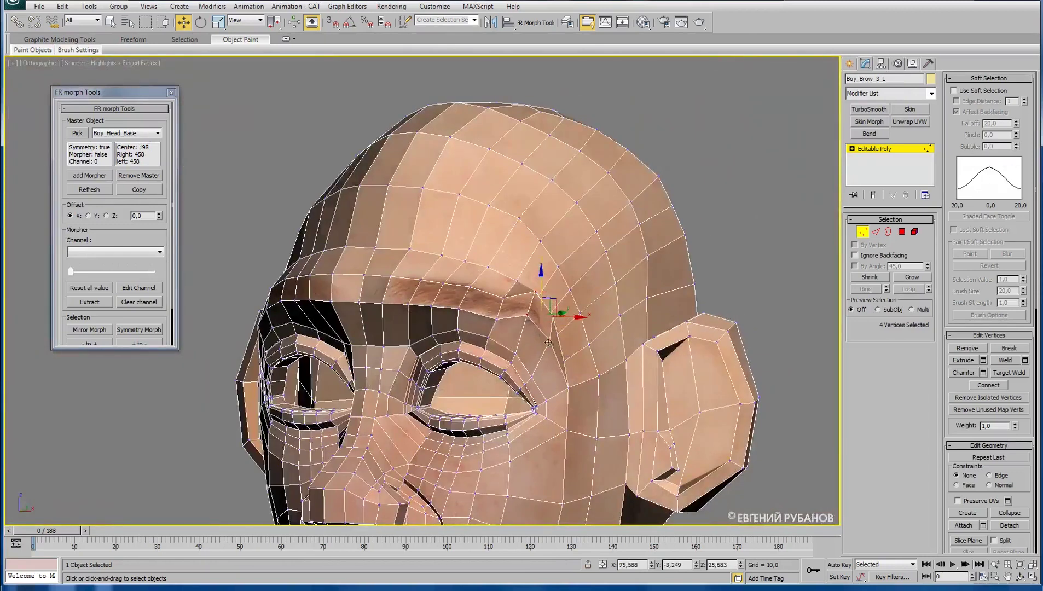
Raise two more brow vertices and nudge a vertex at the brow edge.
{"action": "left_click", "coordinate": [556, 321]}
{"action": "left_click", "coordinate": [554, 316], "text": "ctrl"}
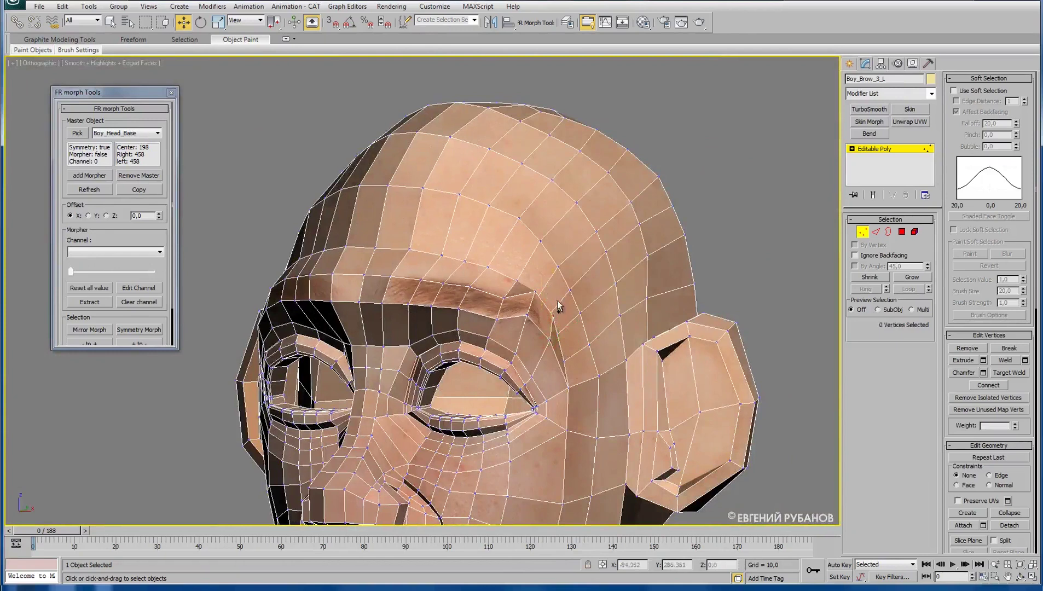
{"action": "left_click_drag", "start_coordinate": [550, 298], "coordinate": [551, 283]}
{"action": "mouse_move", "coordinate": [572, 342]}
{"action": "middle_mouse_down", "text": "alt"}
{"action": "mouse_move", "coordinate": [530, 310]}
{"action": "mouse_move", "coordinate": [501, 345]}
{"action": "middle_mouse_up", "text": "alt"}
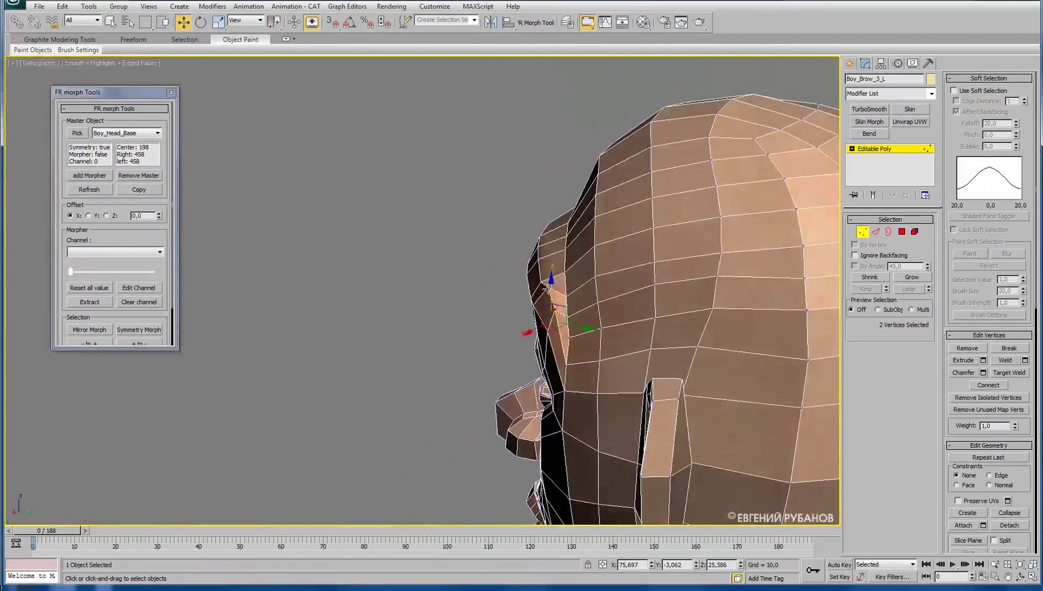
{"action": "left_click_drag", "start_coordinate": [526, 300], "coordinate": [561, 323], "text": "ctrl"}
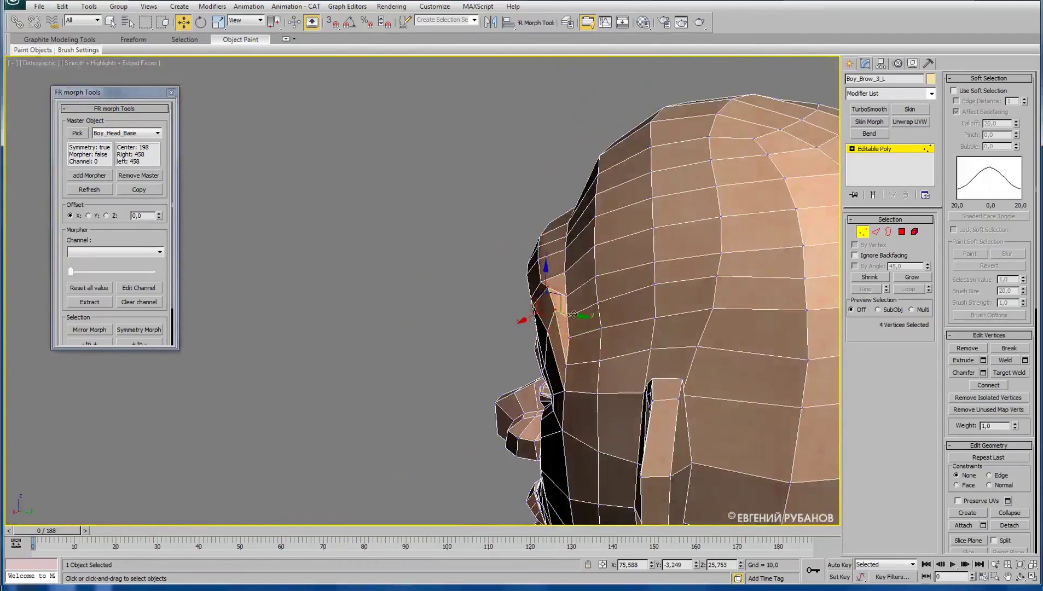
{"action": "middle_click_drag", "start_coordinate": [573, 315], "coordinate": [556, 331], "text": "alt"}
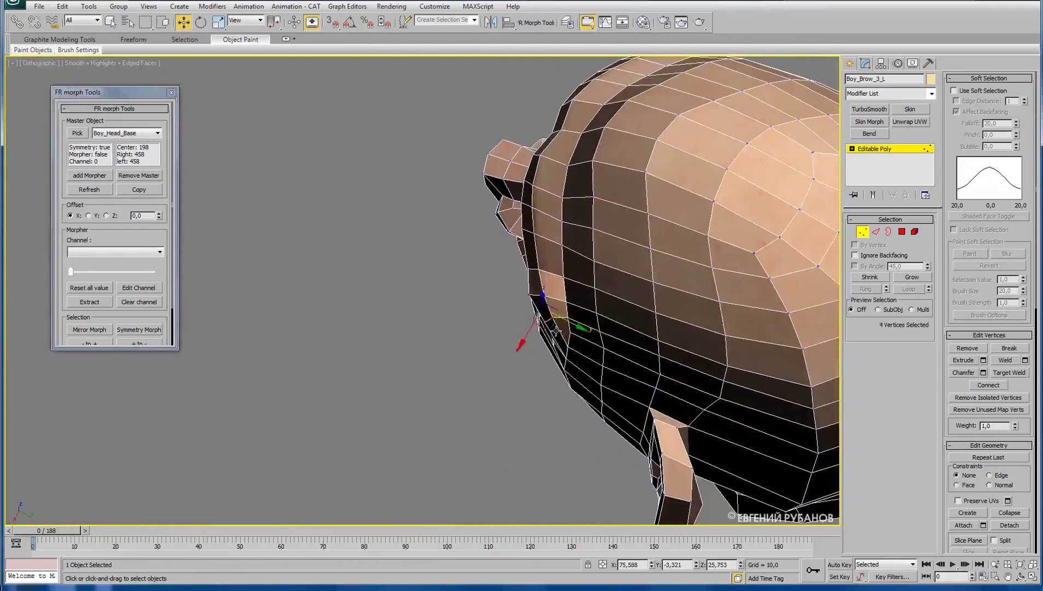
{"action": "left_click", "coordinate": [528, 298]}
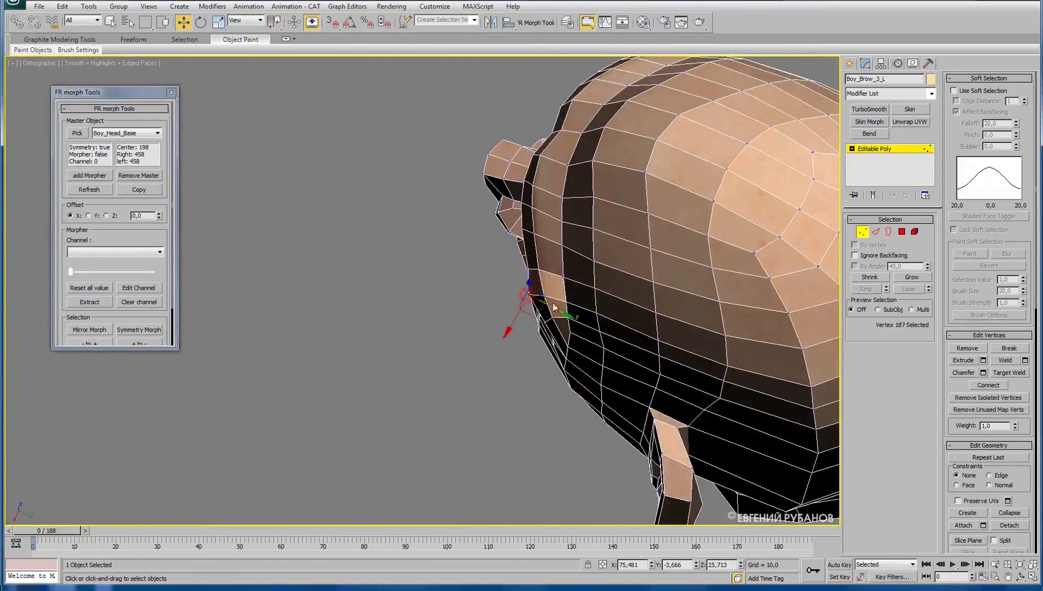
{"action": "left_click_drag", "start_coordinate": [539, 309], "coordinate": [547, 348]}
{"action": "mouse_move", "coordinate": [547, 348]}
{"action": "middle_mouse_down", "text": "alt"}
{"action": "mouse_move", "coordinate": [585, 340]}
{"action": "mouse_move", "coordinate": [564, 324]}
{"action": "middle_mouse_up", "text": "alt"}
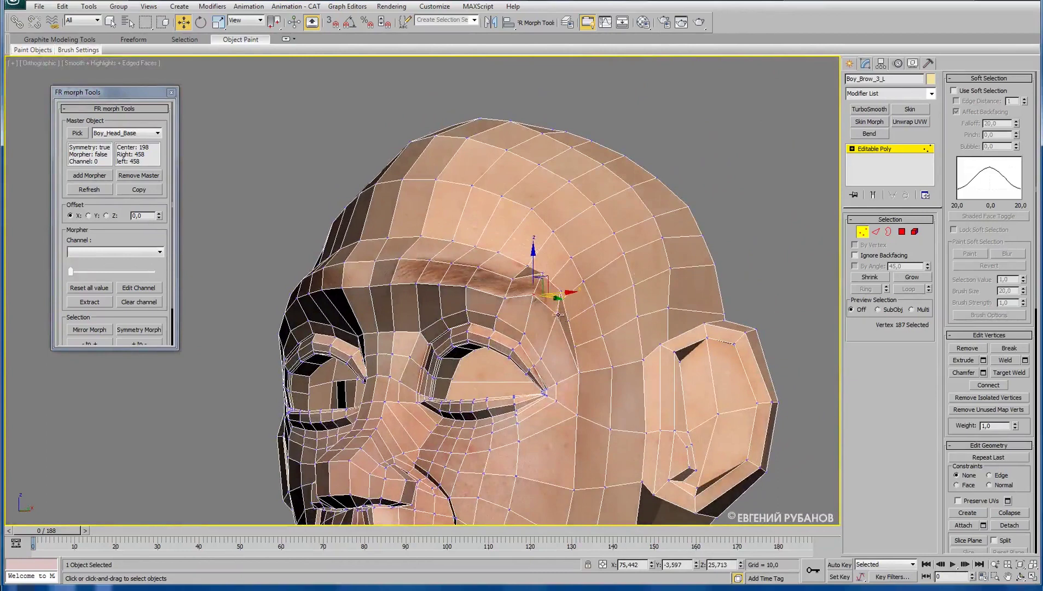
Shift four brow-corner vertices and lift the two outermost brow vertices.
{"action": "left_click", "coordinate": [535, 298], "text": "ctrl"}
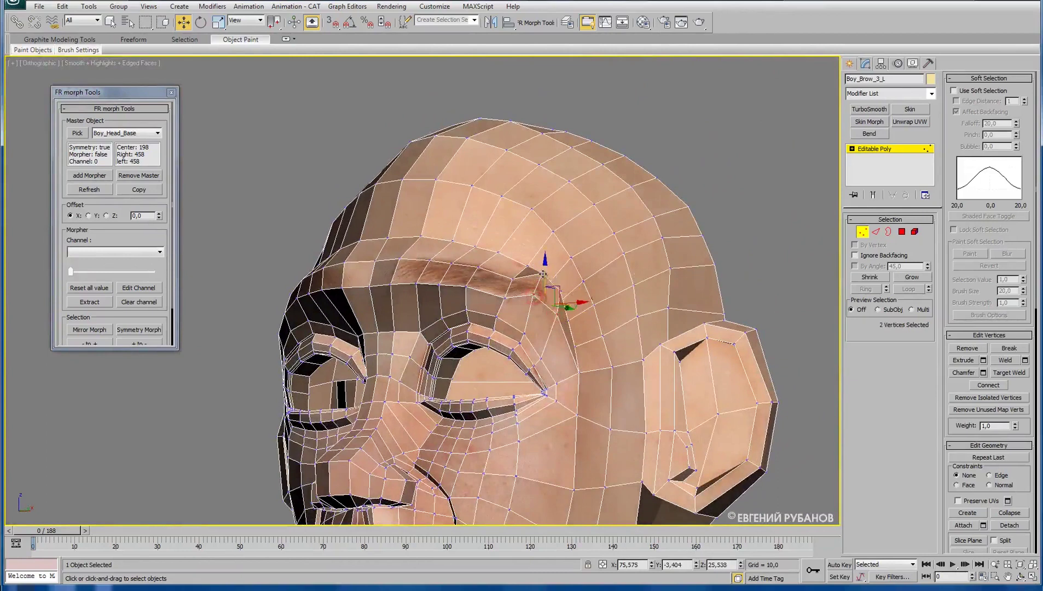
{"action": "left_click", "coordinate": [543, 274], "text": "ctrl"}
{"action": "left_click", "coordinate": [563, 304], "text": "ctrl"}
{"action": "middle_click_drag", "start_coordinate": [565, 310], "coordinate": [594, 320], "text": "alt"}
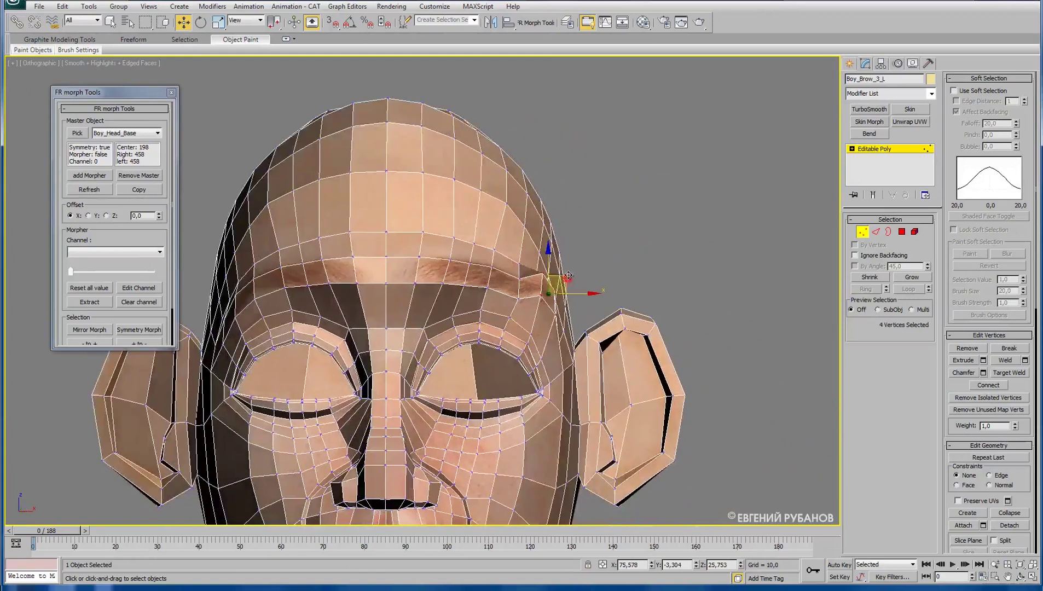
{"action": "left_click_drag", "start_coordinate": [568, 278], "coordinate": [570, 271]}
{"action": "mouse_move", "coordinate": [577, 317]}
{"action": "middle_mouse_down", "text": "alt"}
{"action": "mouse_move", "coordinate": [498, 329]}
{"action": "mouse_move", "coordinate": [579, 317]}
{"action": "mouse_move", "coordinate": [507, 321]}
{"action": "middle_mouse_up", "text": "alt"}
{"action": "mouse_move", "coordinate": [601, 317]}
{"action": "middle_mouse_down", "text": "alt"}
{"action": "mouse_move", "coordinate": [566, 289]}
{"action": "mouse_move", "coordinate": [575, 323]}
{"action": "mouse_move", "coordinate": [575, 290]}
{"action": "middle_mouse_up", "text": "alt"}
{"action": "left_click", "coordinate": [575, 284]}
{"action": "left_click", "coordinate": [579, 298], "text": "ctrl"}
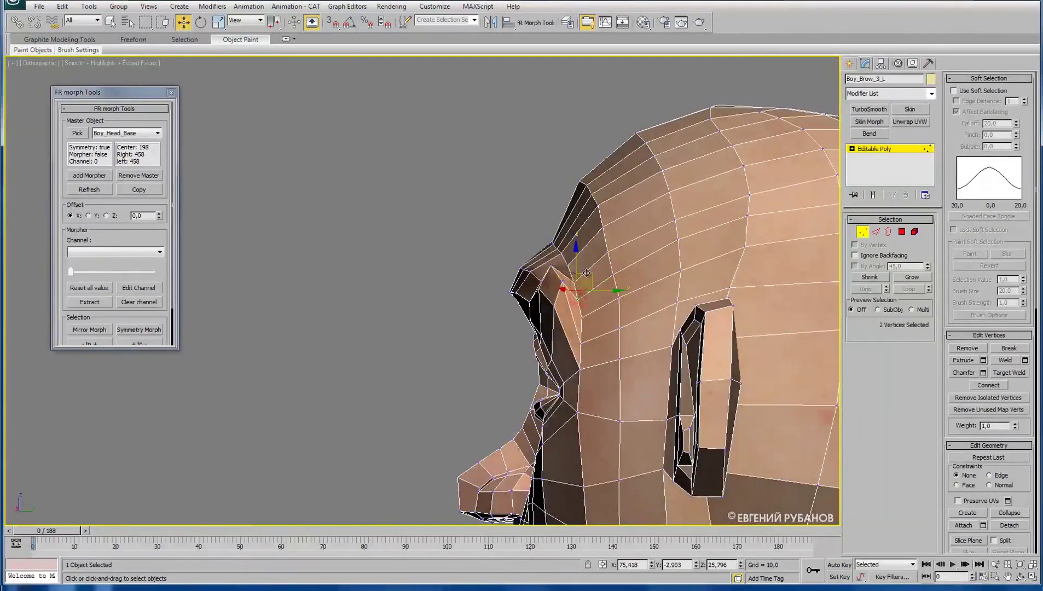
{"action": "mouse_move", "coordinate": [590, 260]}
{"action": "left_mouse_down"}
{"action": "mouse_move", "coordinate": [612, 259]}
{"action": "mouse_move", "coordinate": [617, 242]}
{"action": "left_mouse_up"}
{"action": "middle_click_drag", "start_coordinate": [602, 283], "coordinate": [708, 287], "text": "alt"}
{"action": "middle_click_drag", "start_coordinate": [603, 279], "coordinate": [590, 278], "text": "alt"}
Lift two outer brow vertices and raise three temple vertices slightly.
{"action": "left_click", "coordinate": [589, 266]}
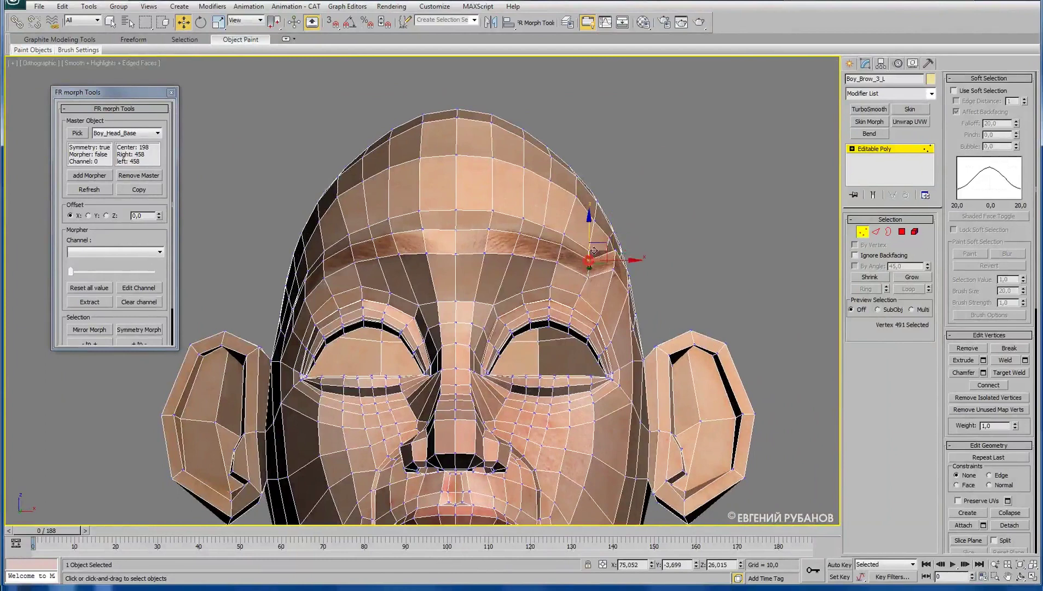
{"action": "left_click", "coordinate": [590, 285], "text": "ctrl"}
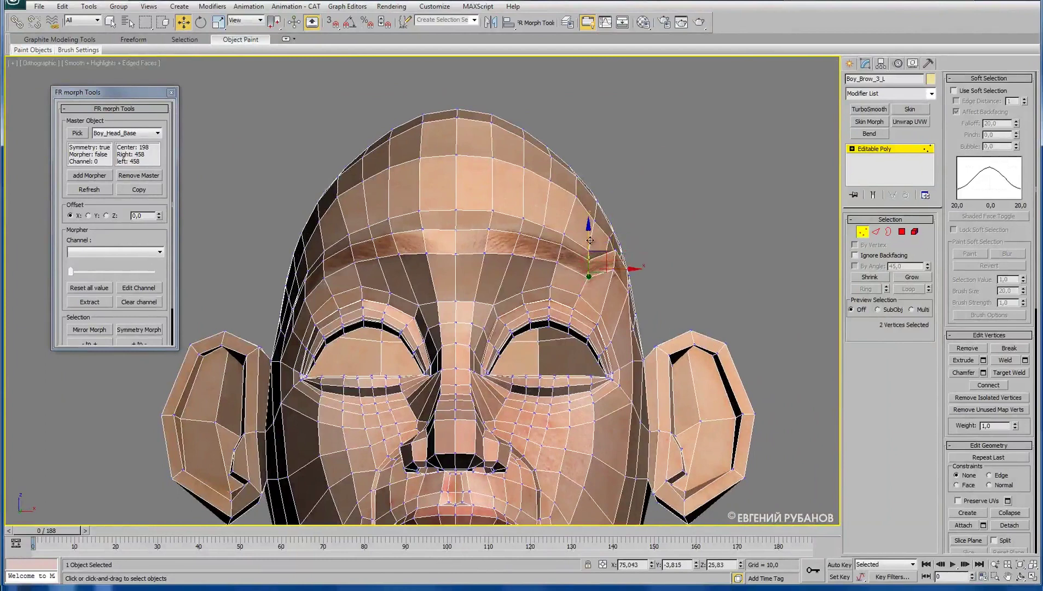
{"action": "left_click_drag", "start_coordinate": [590, 241], "coordinate": [590, 238]}
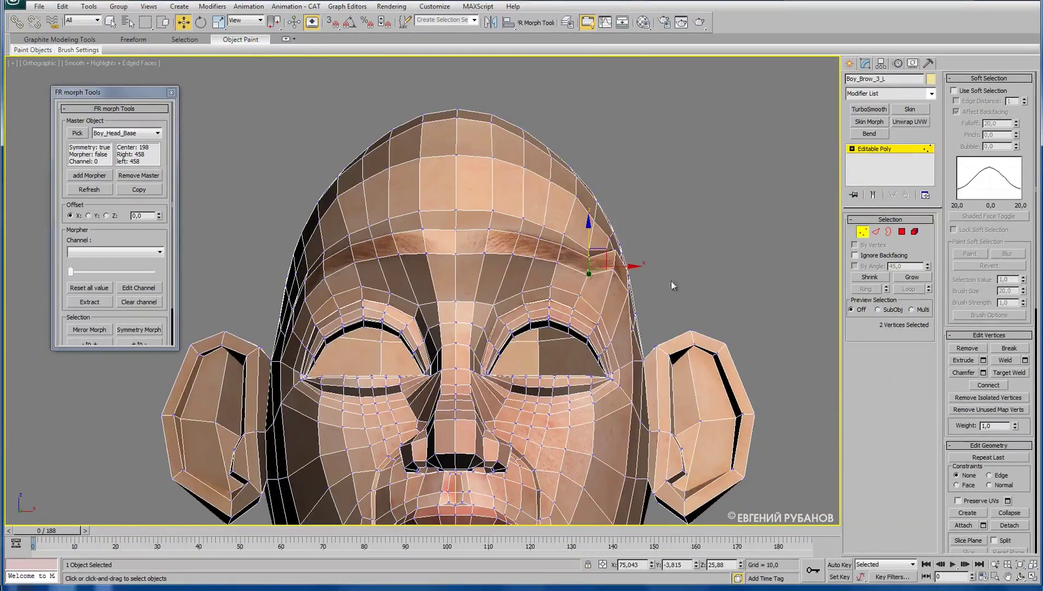
{"action": "middle_click_drag", "start_coordinate": [651, 280], "coordinate": [642, 316], "text": "alt"}
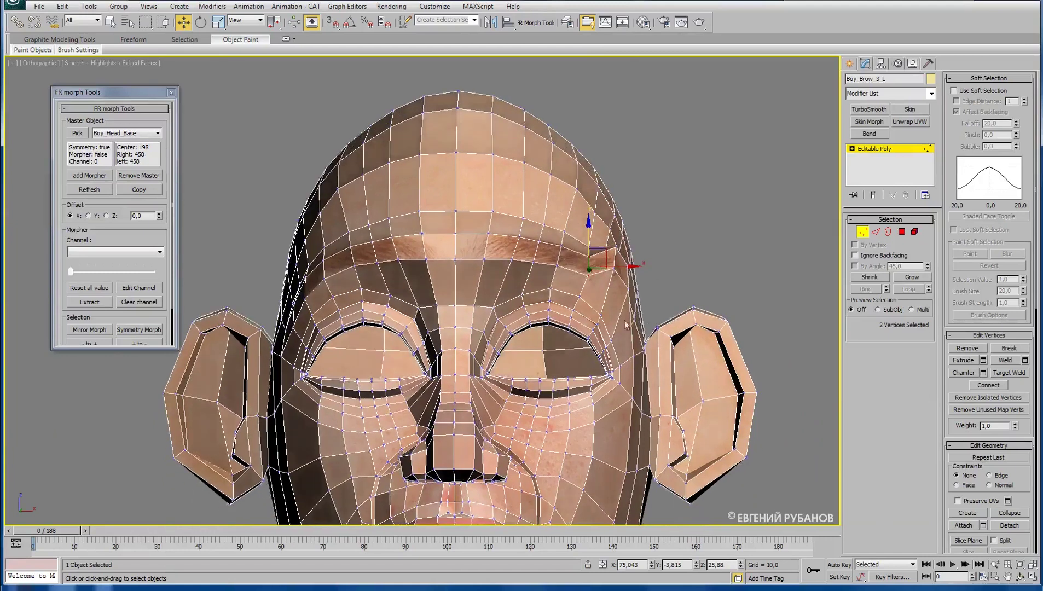
{"action": "scroll", "coordinate": [528, 332], "scroll_direction": "up", "scroll_amount": 3}
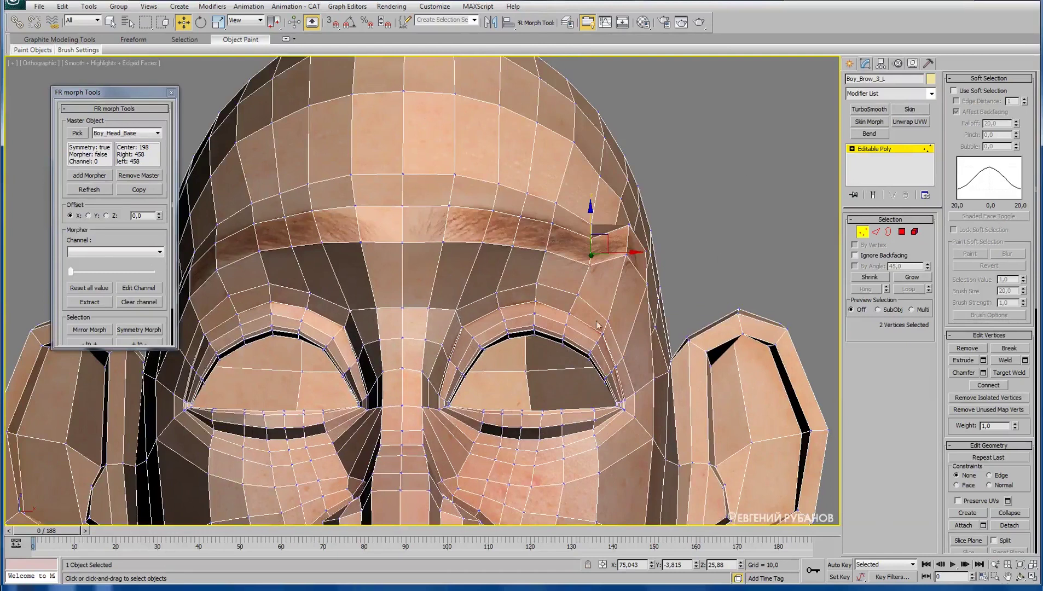
{"action": "scroll", "coordinate": [488, 296], "scroll_direction": "down", "scroll_amount": 3}
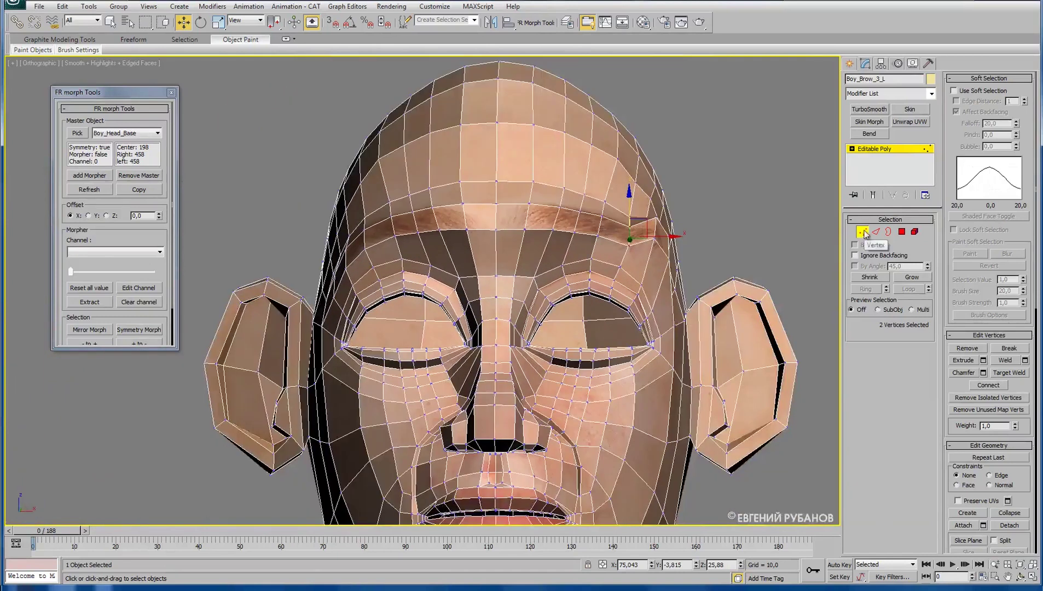
{"action": "middle_click_drag", "start_coordinate": [628, 289], "coordinate": [583, 301]}
{"action": "left_click", "coordinate": [574, 280]}
{"action": "left_click", "coordinate": [596, 296], "text": "ctrl"}
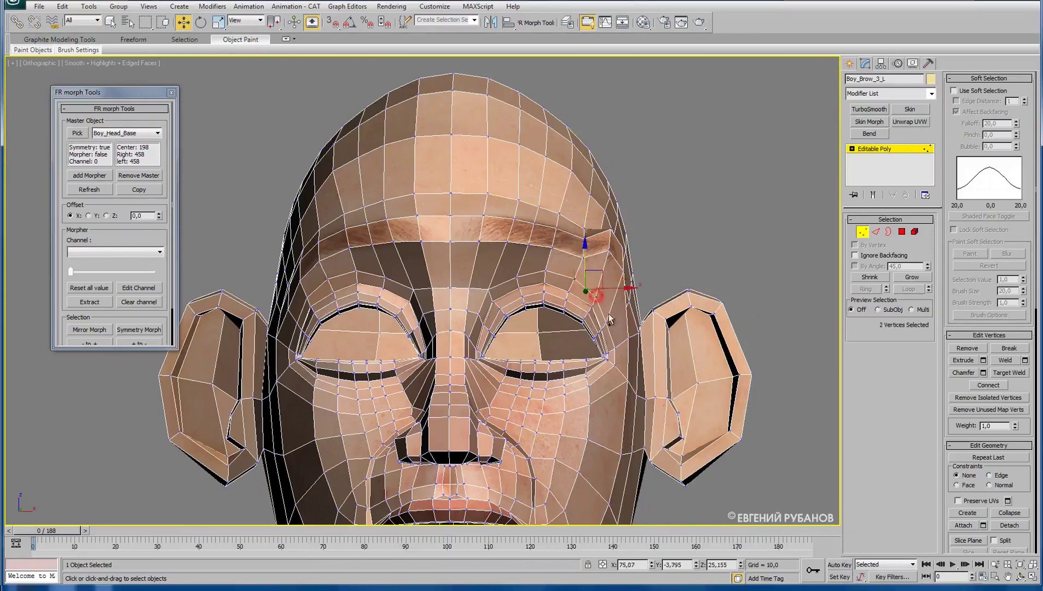
{"action": "left_click", "coordinate": [608, 323], "text": "ctrl"}
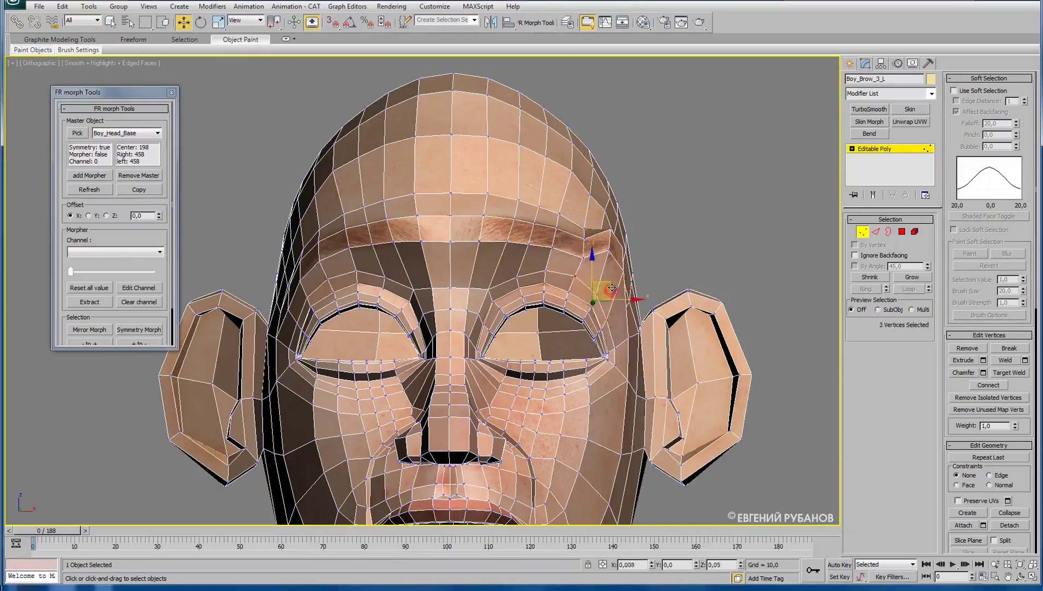
{"action": "left_click_drag", "start_coordinate": [614, 284], "coordinate": [613, 282]}
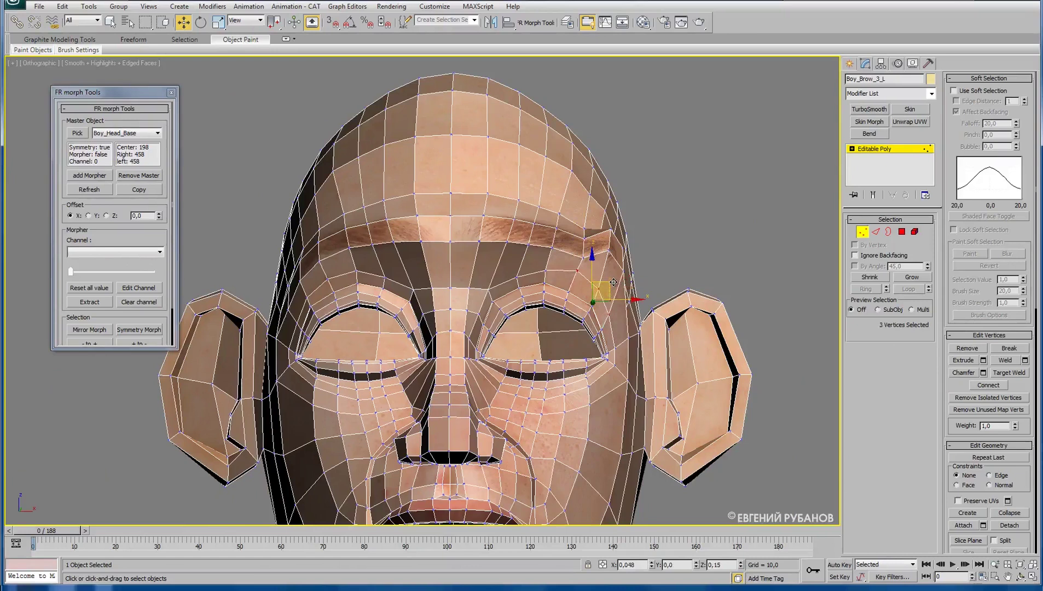
Nudge a brow-corner vertex and a lower temple vertex, then leave vertex editing.
{"action": "left_click", "coordinate": [602, 289]}
{"action": "left_click_drag", "start_coordinate": [608, 277], "coordinate": [617, 266]}
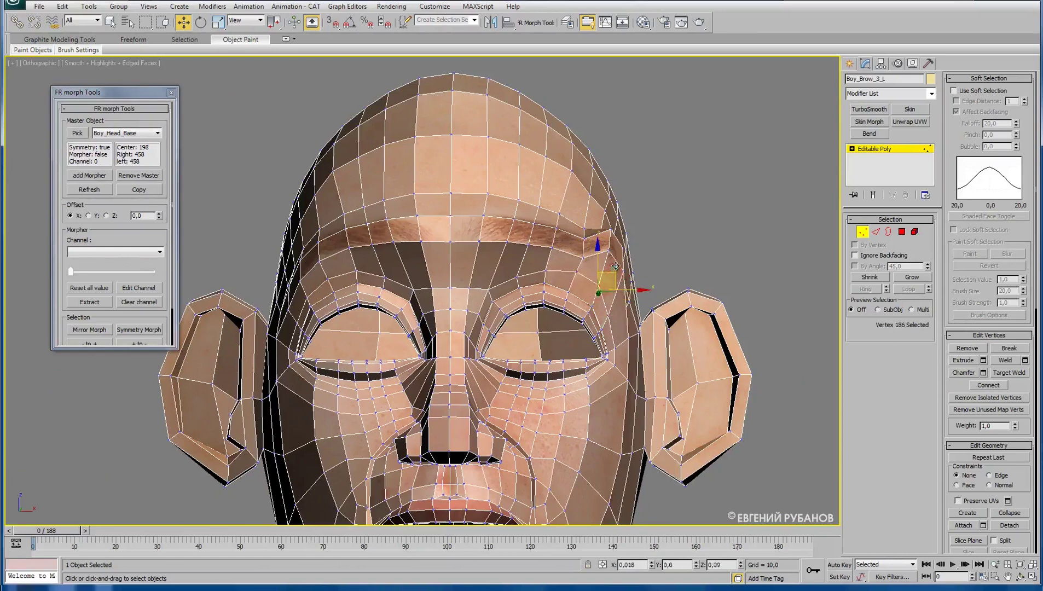
{"action": "left_click", "coordinate": [612, 317]}
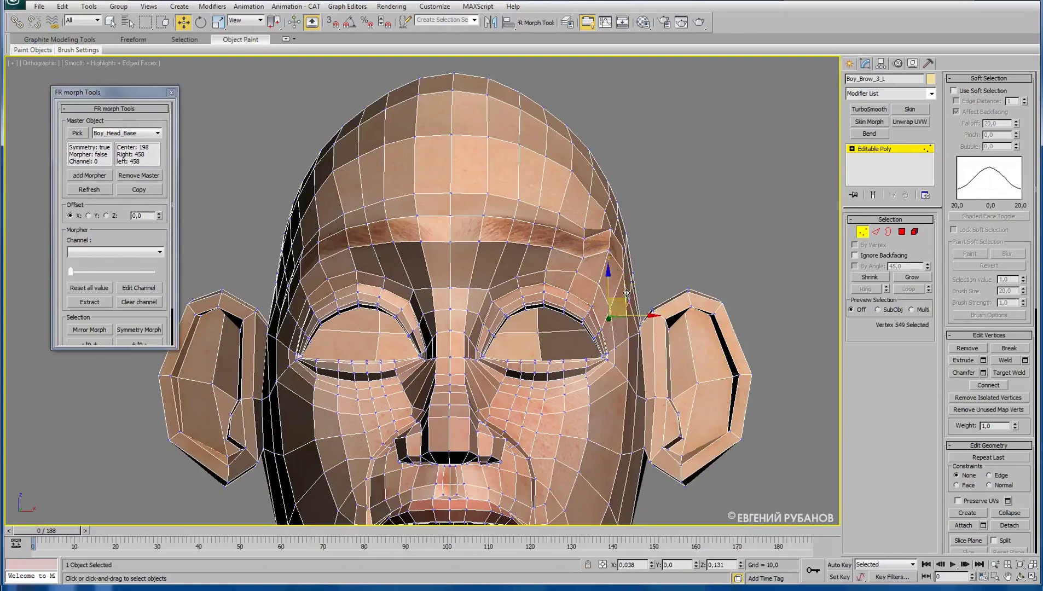
{"action": "left_click_drag", "start_coordinate": [625, 300], "coordinate": [626, 292]}
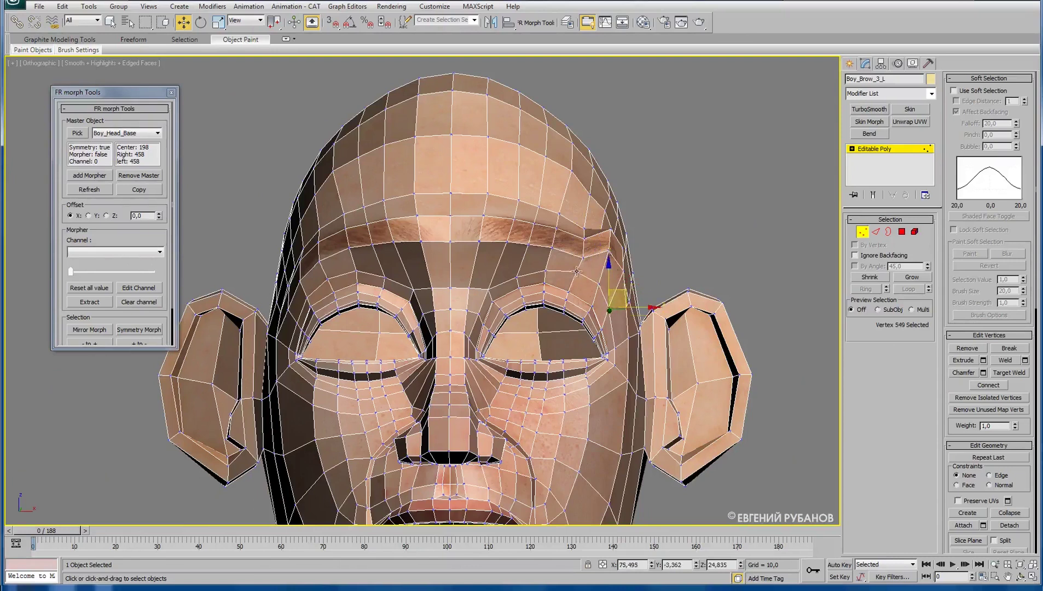
{"action": "left_click", "coordinate": [576, 272]}
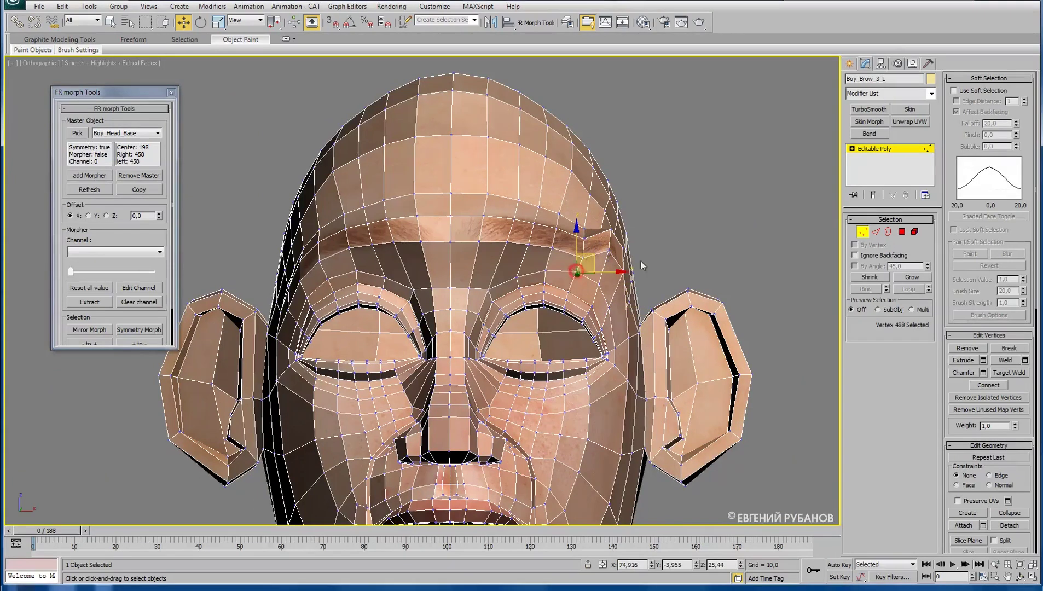
{"action": "left_click", "coordinate": [865, 233]}
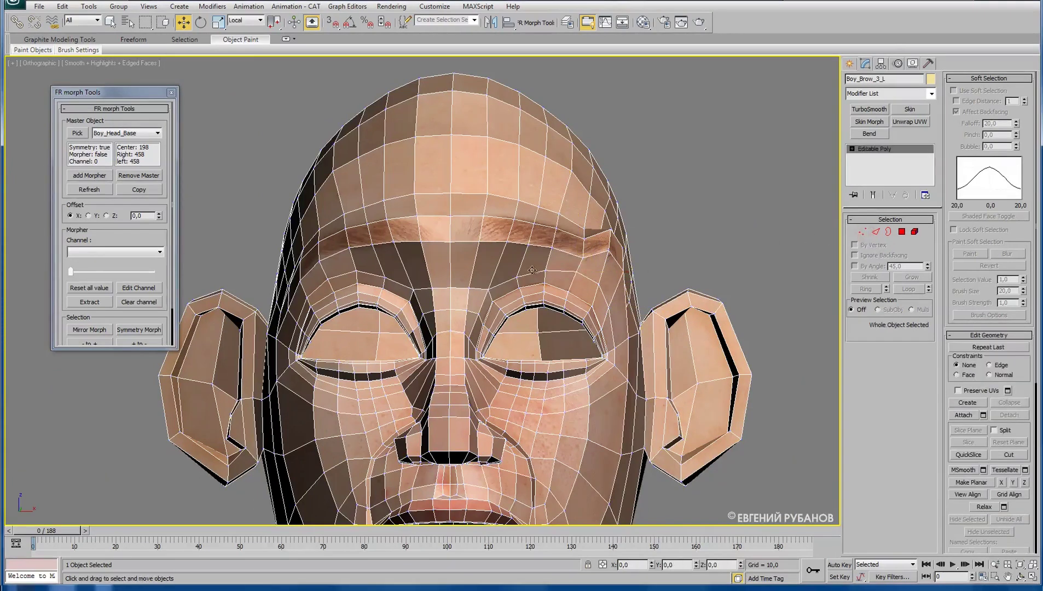
Mirror Boy_Brow_3_L and place the mirrored copy left of the original.
{"action": "scroll", "coordinate": [502, 295], "scroll_direction": "down", "scroll_amount": 3}
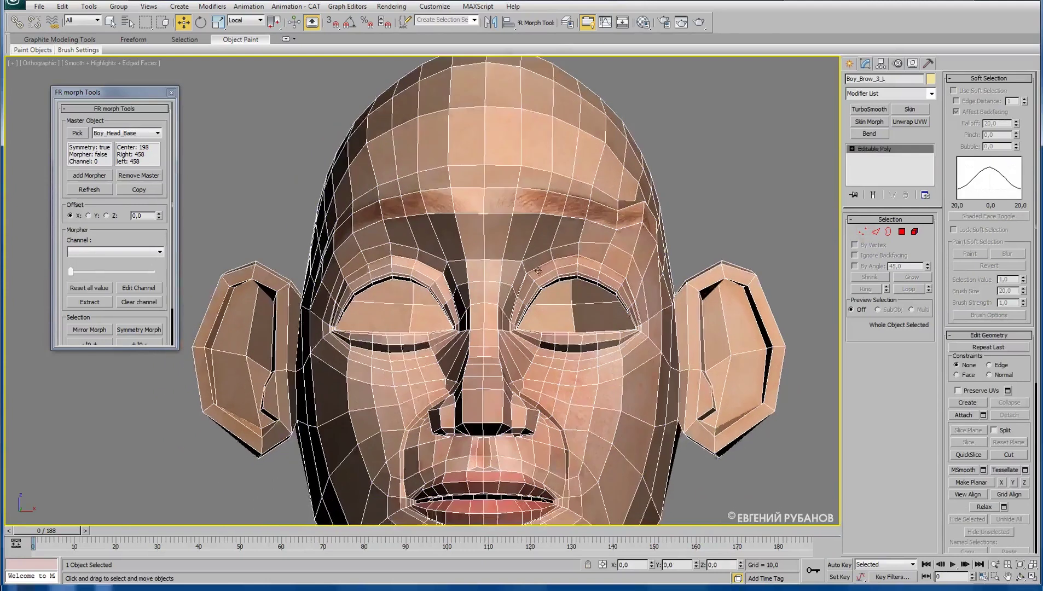
{"action": "left_click", "coordinate": [89, 330]}
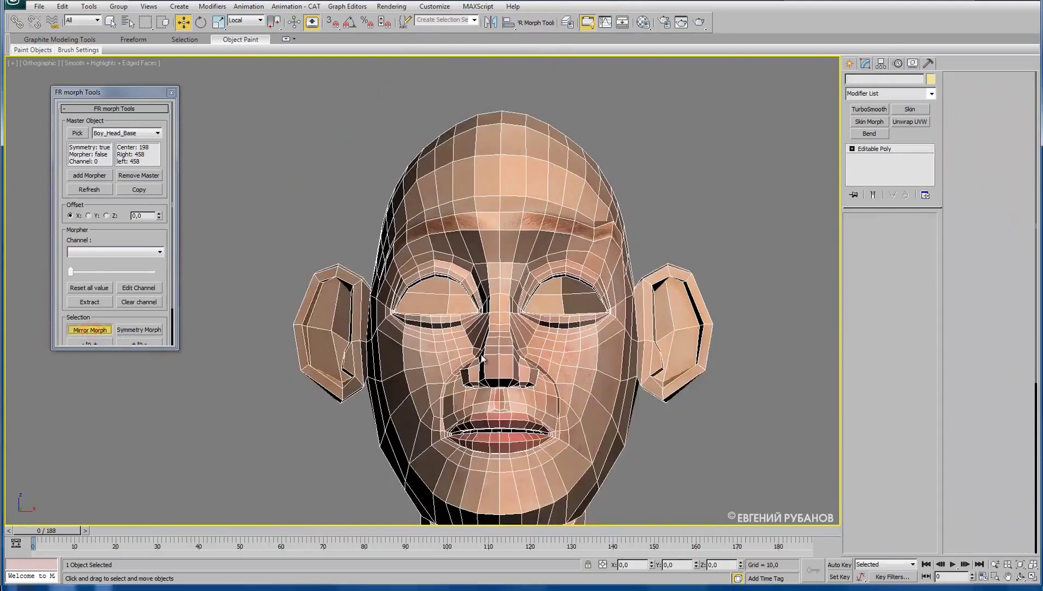
{"action": "left_click", "coordinate": [482, 359]}
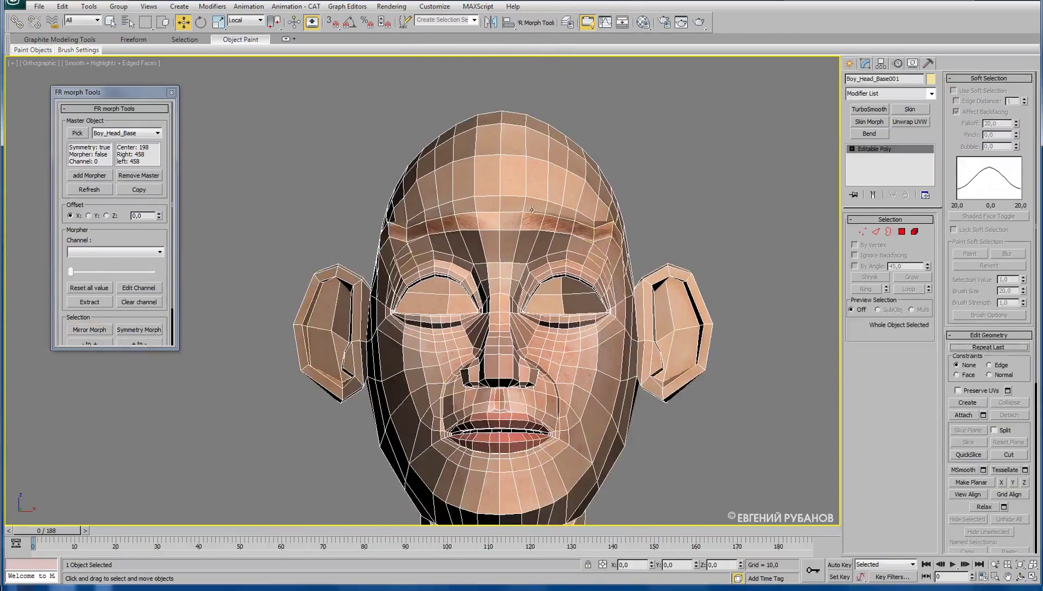
{"action": "scroll", "coordinate": [535, 327], "scroll_direction": "down", "scroll_amount": 3}
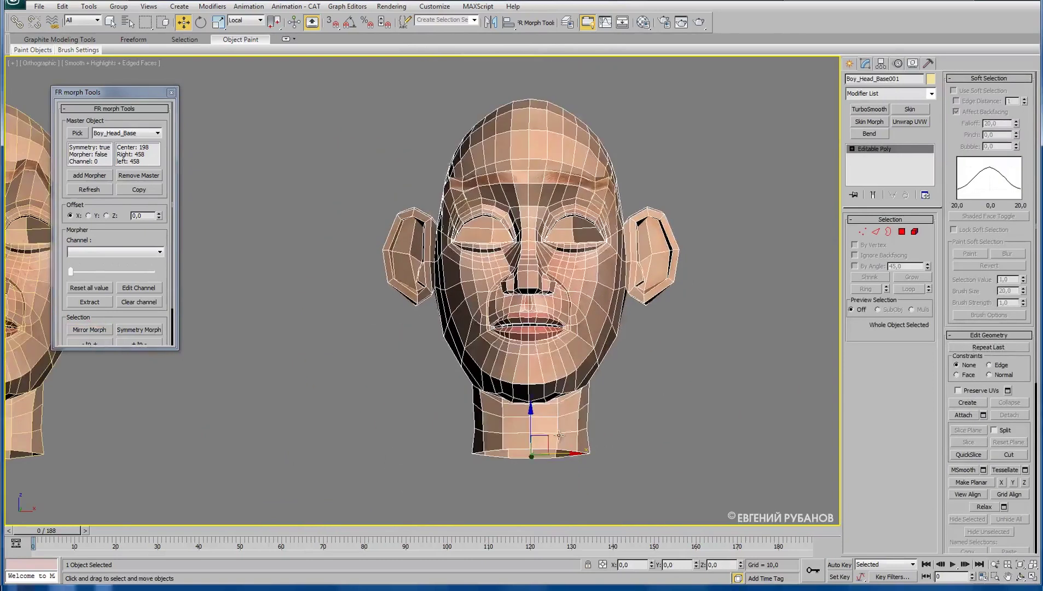
{"action": "left_click_drag", "start_coordinate": [563, 454], "coordinate": [276, 454], "text": "shift"}
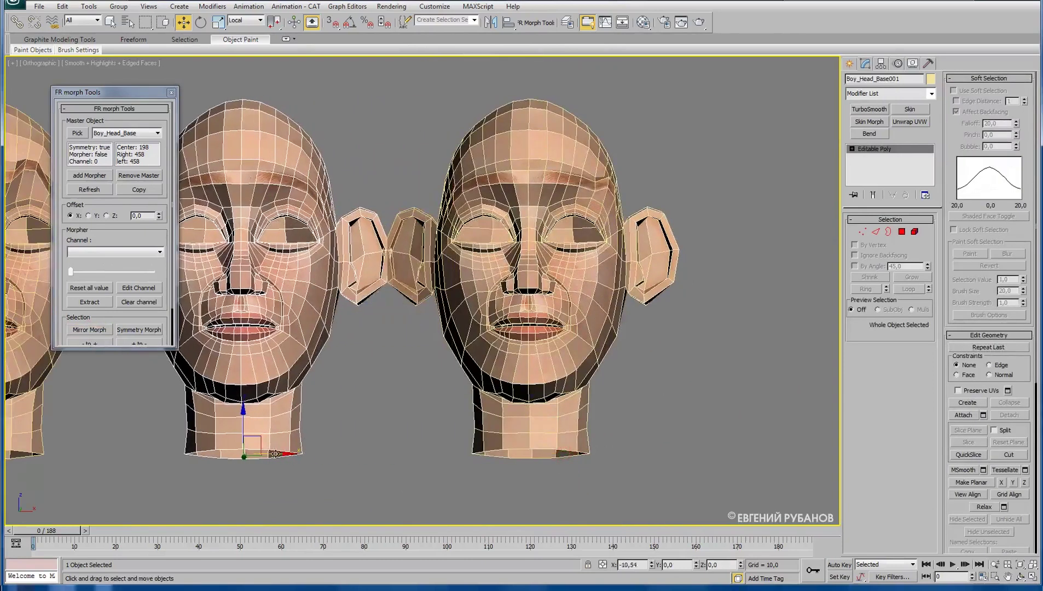
Name the mirrored copy Boy_Brow_3_R.
{"action": "left_click", "coordinate": [572, 160]}
{"action": "left_click", "coordinate": [903, 78]}
{"action": "left_click", "coordinate": [291, 155]}
{"action": "left_click", "coordinate": [906, 80]}
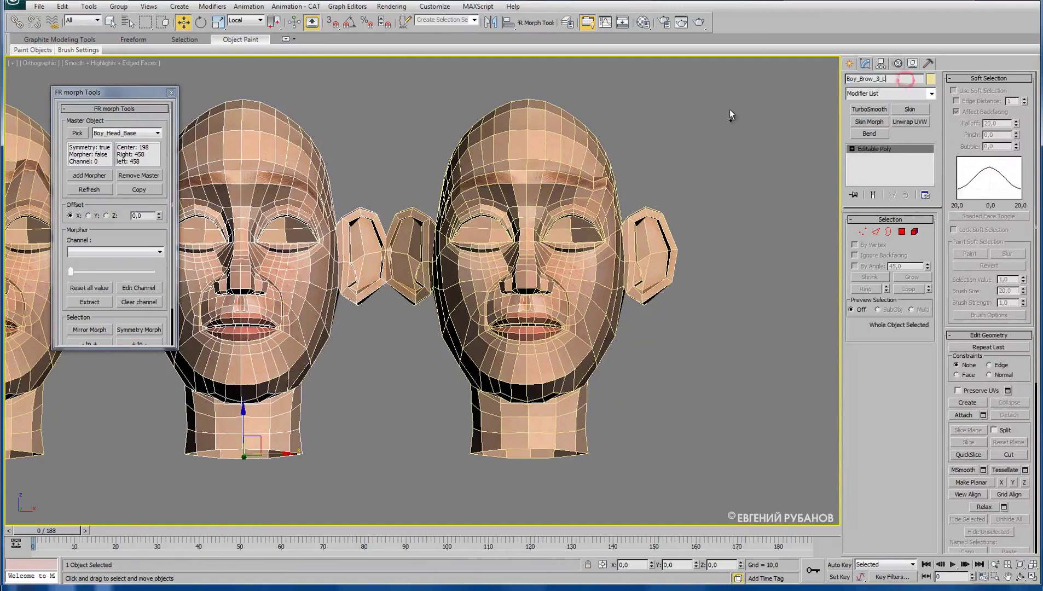
{"action": "left_click", "coordinate": [887, 79]}
{"action": "type", "text": "R"}
Close the FR morph Tools window.
{"action": "left_click", "coordinate": [171, 93]}
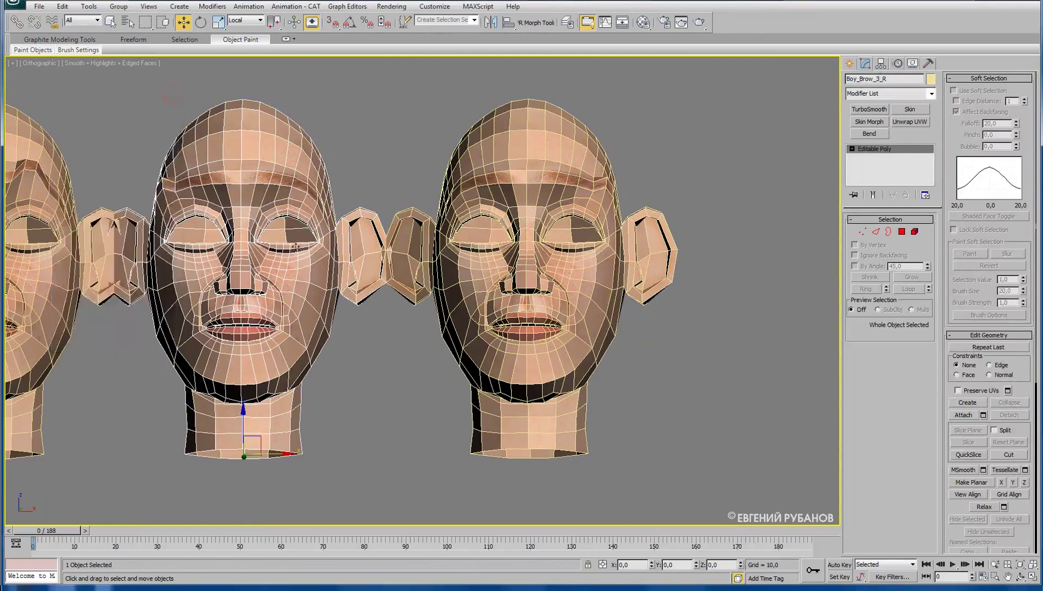
{"action": "scroll", "coordinate": [419, 235], "scroll_direction": "up", "scroll_amount": 2}
{"action": "scroll", "coordinate": [424, 248], "scroll_direction": "down", "scroll_amount": 4}
{"action": "scroll", "coordinate": [424, 248], "scroll_direction": "down", "scroll_amount": 3}
{"action": "scroll", "coordinate": [542, 234], "scroll_direction": "down", "scroll_amount": 2}
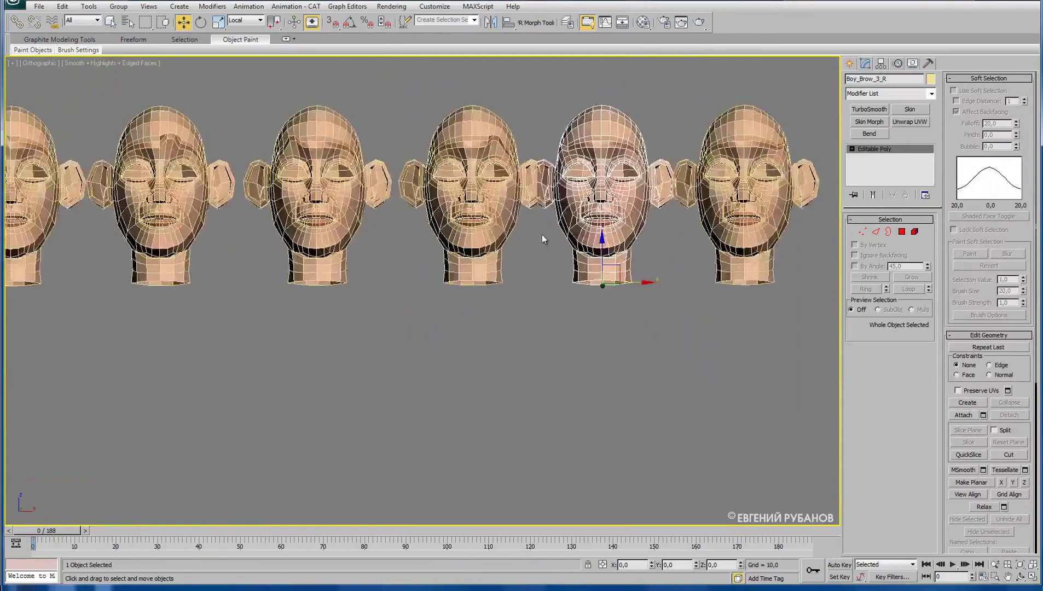
{"action": "scroll", "coordinate": [350, 282], "scroll_direction": "down", "scroll_amount": 2}
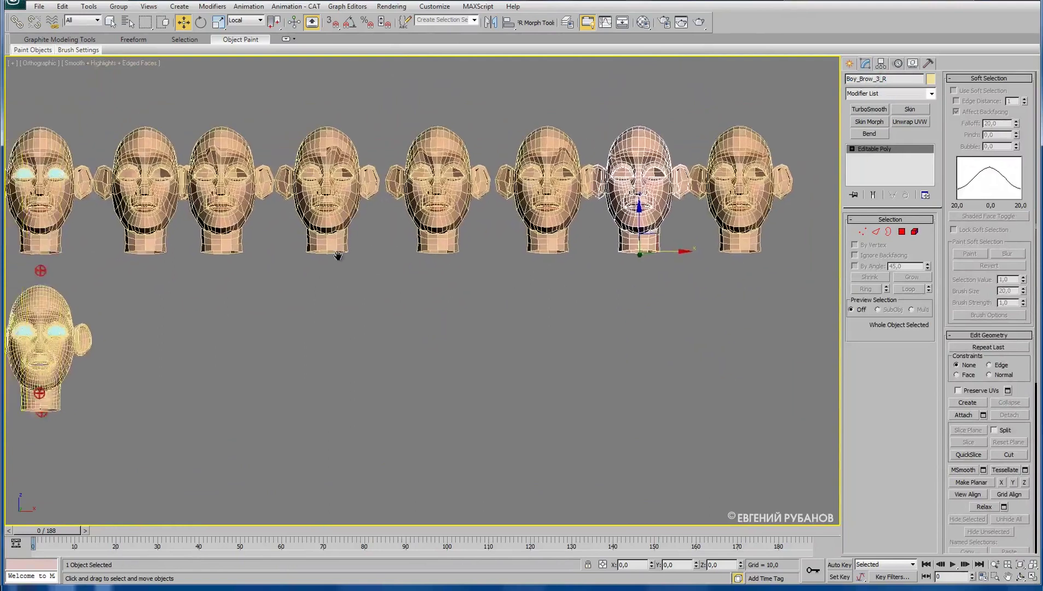
{"action": "scroll", "coordinate": [331, 285], "scroll_direction": "down", "scroll_amount": 1}
Select Boy_Head and load the first brow target head into empty Morpher channel 2.
{"action": "left_click", "coordinate": [137, 284]}
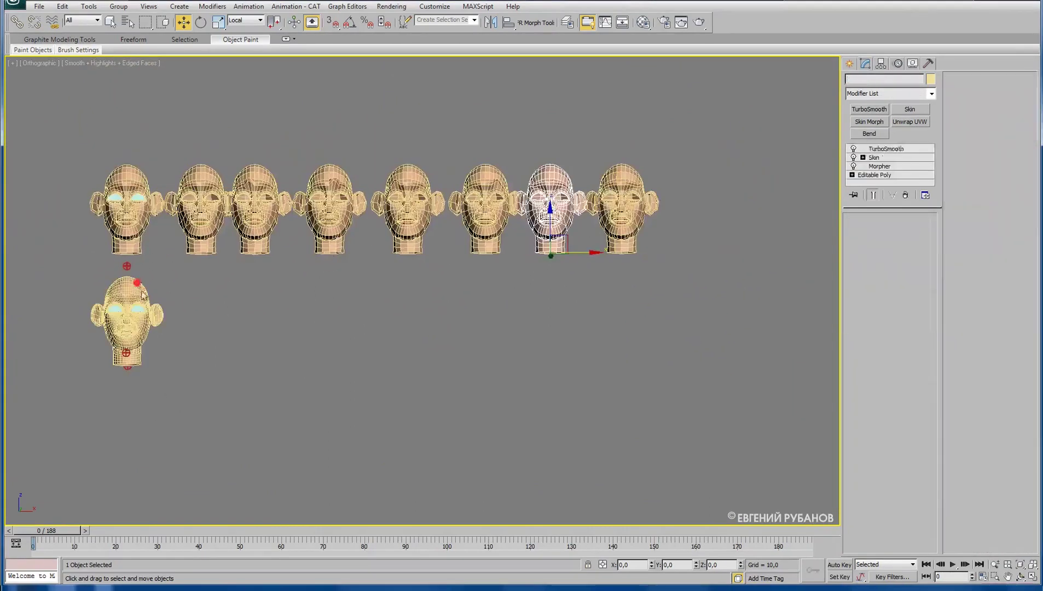
{"action": "left_click", "coordinate": [879, 167]}
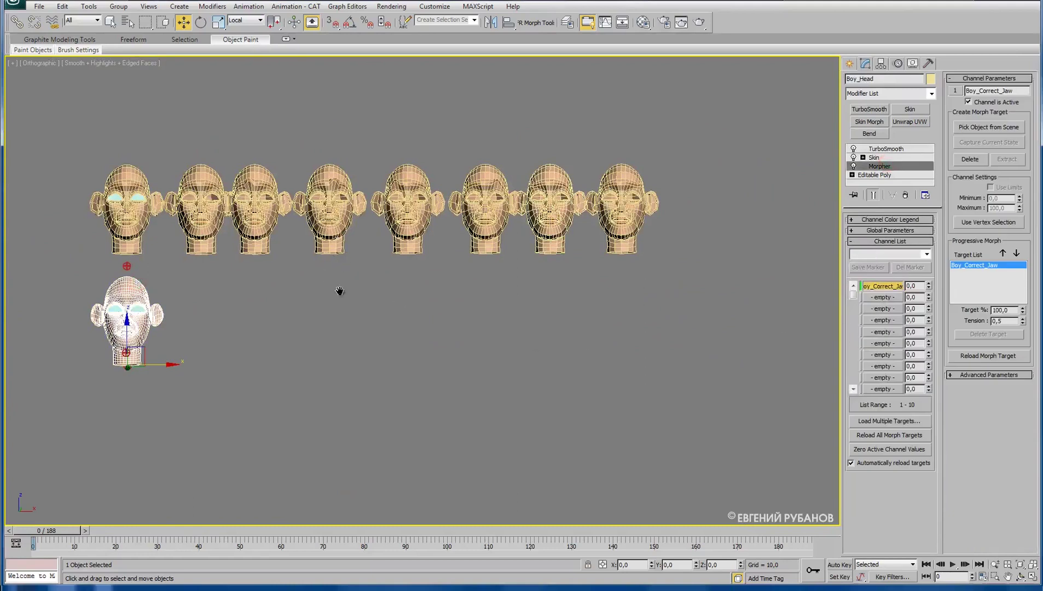
{"action": "scroll", "coordinate": [339, 291], "scroll_direction": "up", "scroll_amount": 1}
{"action": "scroll", "coordinate": [644, 265], "scroll_direction": "up", "scroll_amount": 2}
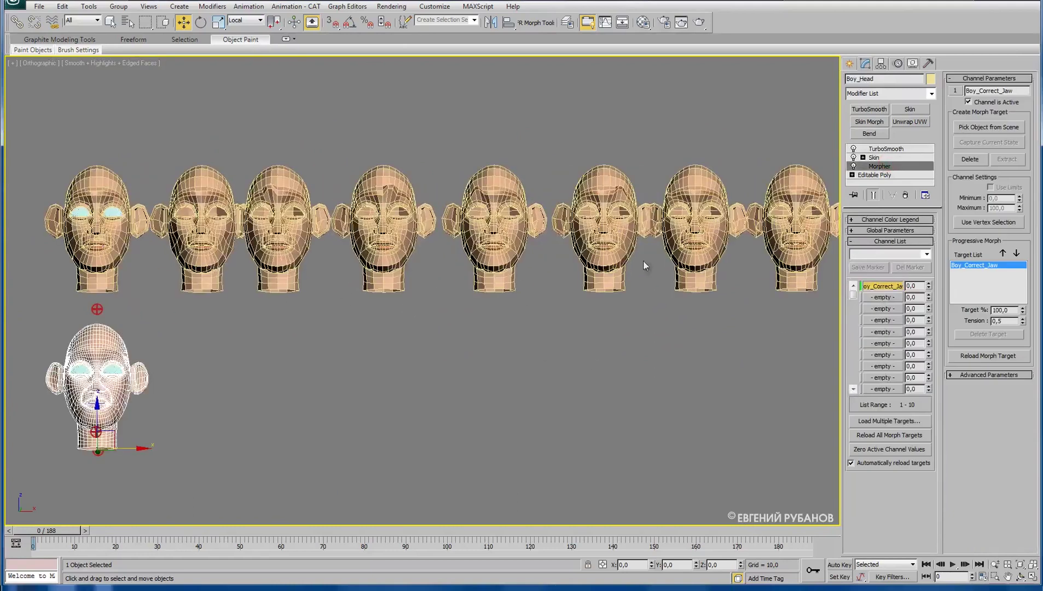
{"action": "left_click", "coordinate": [885, 299]}
{"action": "right_click", "coordinate": [884, 299]}
{"action": "left_click", "coordinate": [904, 305]}
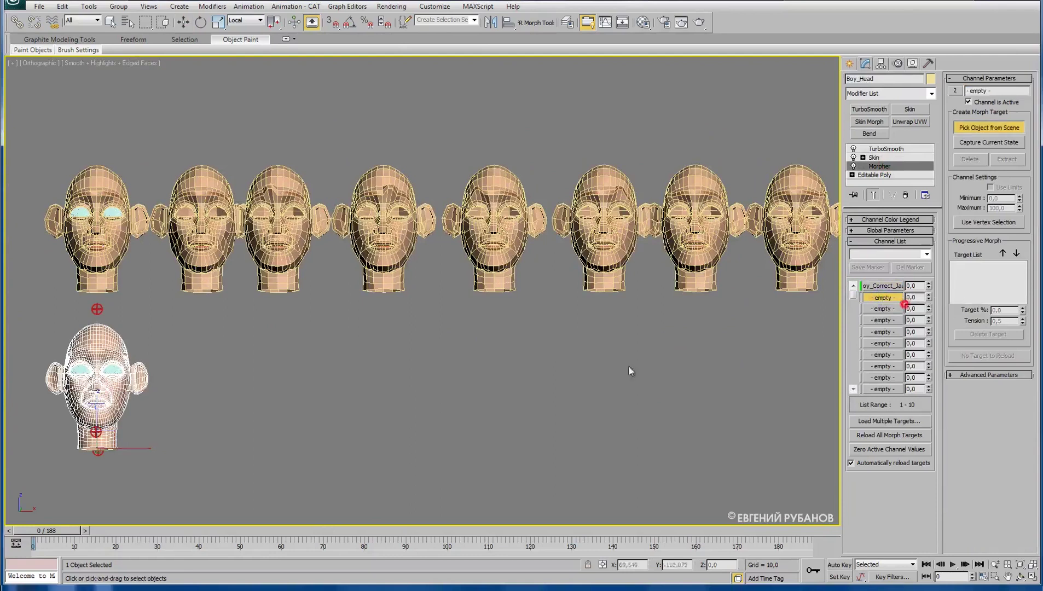
{"action": "left_click", "coordinate": [288, 176]}
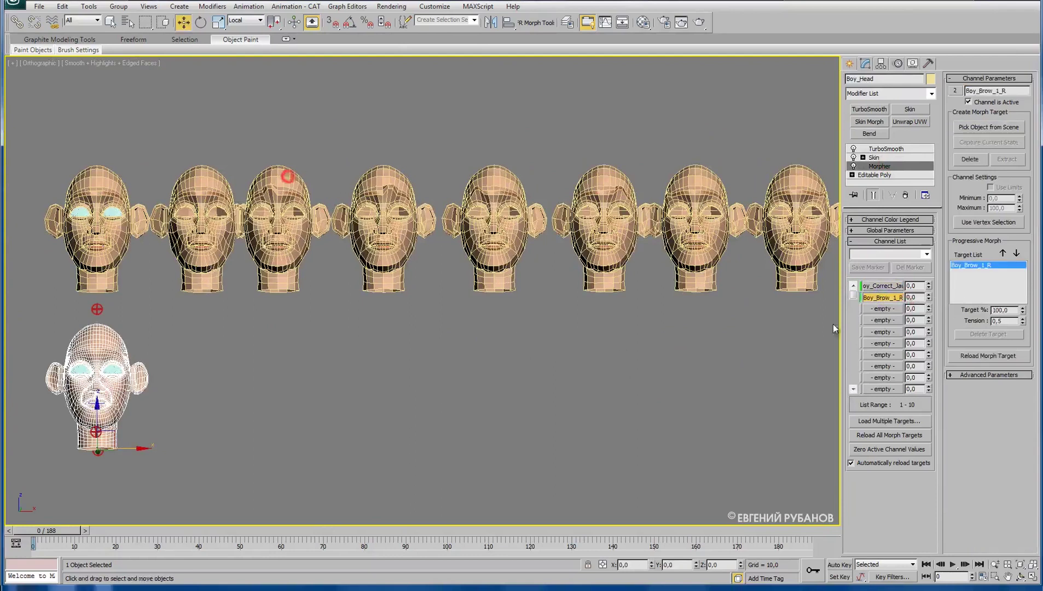
Load Boy_Brow_1_L, Boy_Brow_2_R and Boy_Brow_2_L into the next empty morph channels.
{"action": "left_click", "coordinate": [870, 309]}
{"action": "right_click", "coordinate": [870, 309]}
{"action": "left_click", "coordinate": [909, 316]}
{"action": "left_click", "coordinate": [478, 177]}
{"action": "left_click", "coordinate": [497, 174]}
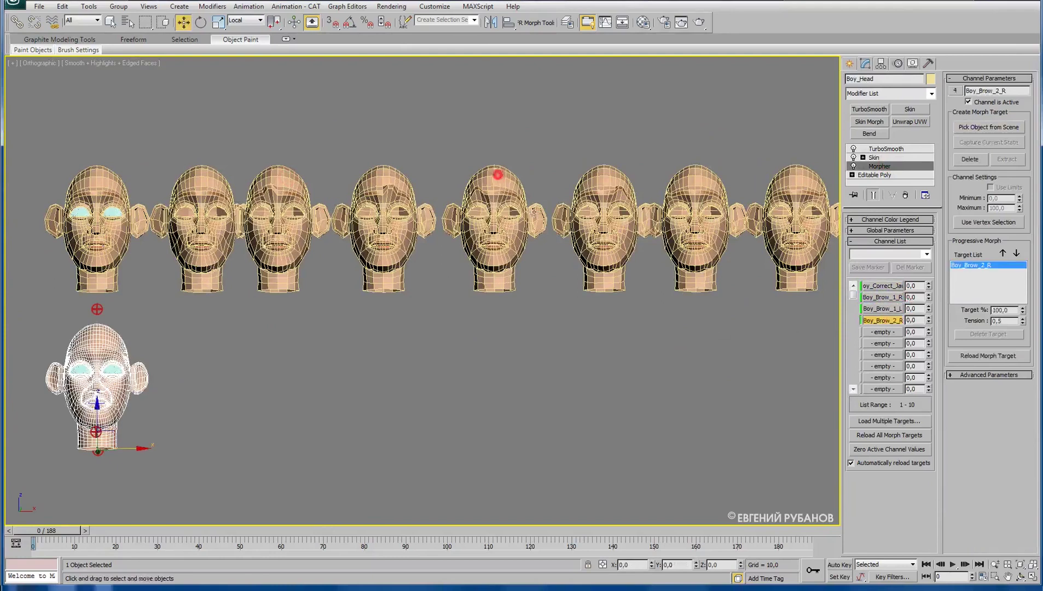
{"action": "left_click", "coordinate": [879, 332]}
{"action": "right_click", "coordinate": [879, 332]}
{"action": "left_click", "coordinate": [909, 339]}
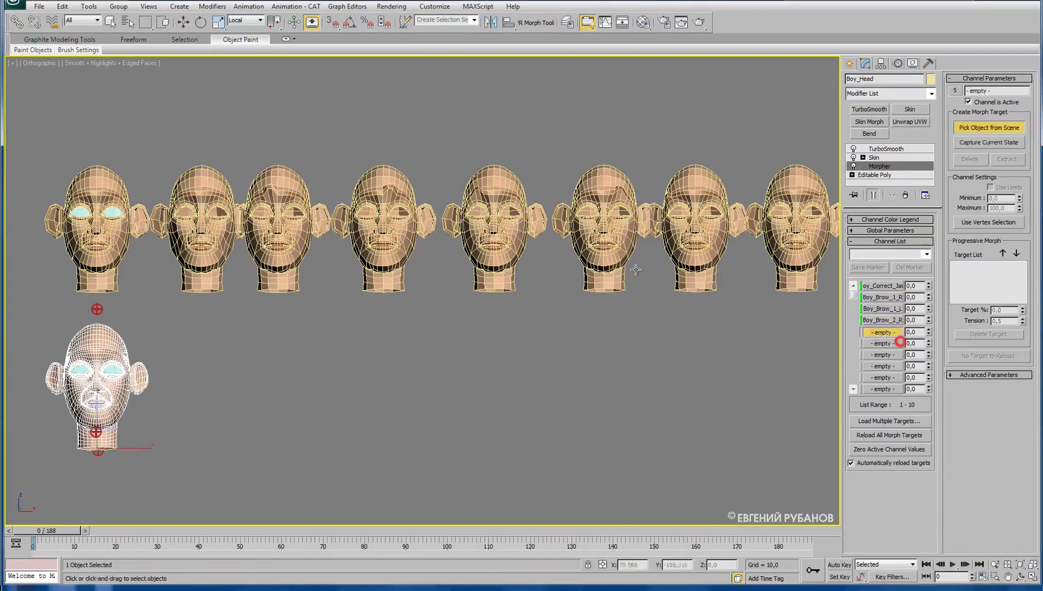
{"action": "left_click", "coordinate": [602, 178]}
Load Boy_Brow_3_R and Boy_Brow_3_L into the last two empty morph channels.
{"action": "left_click", "coordinate": [883, 344]}
{"action": "right_click", "coordinate": [883, 344]}
{"action": "left_click", "coordinate": [913, 353]}
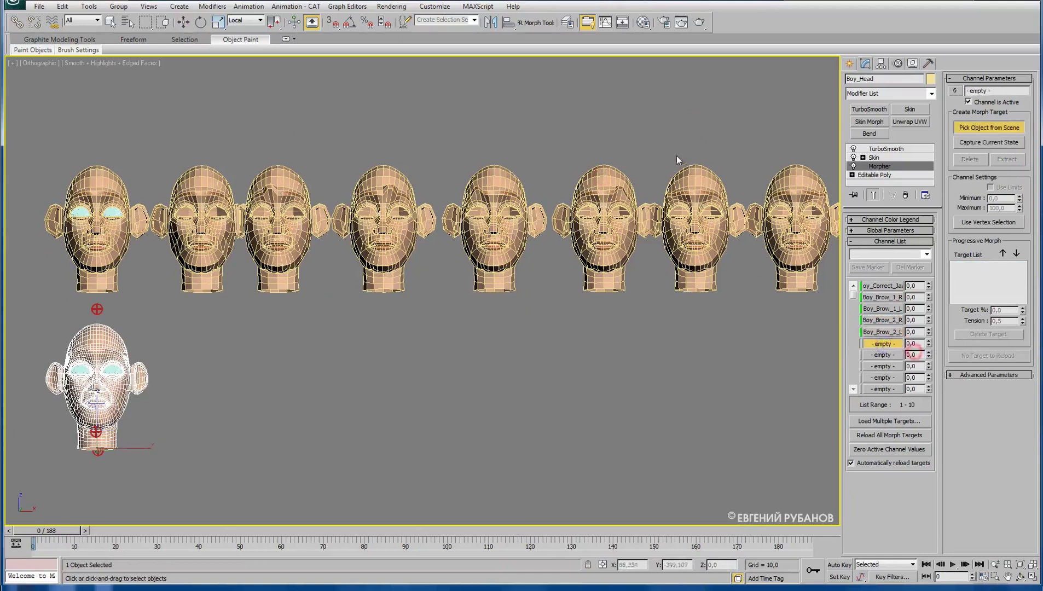
{"action": "left_click", "coordinate": [694, 179]}
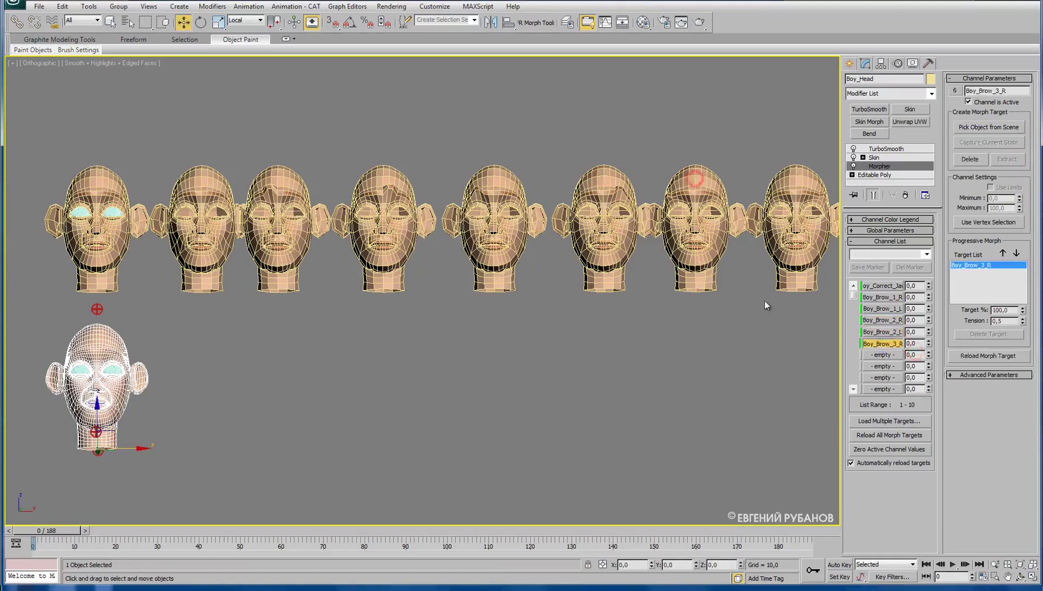
{"action": "left_click", "coordinate": [888, 359]}
{"action": "right_click", "coordinate": [888, 359]}
{"action": "left_click", "coordinate": [917, 368]}
{"action": "left_click", "coordinate": [802, 177]}
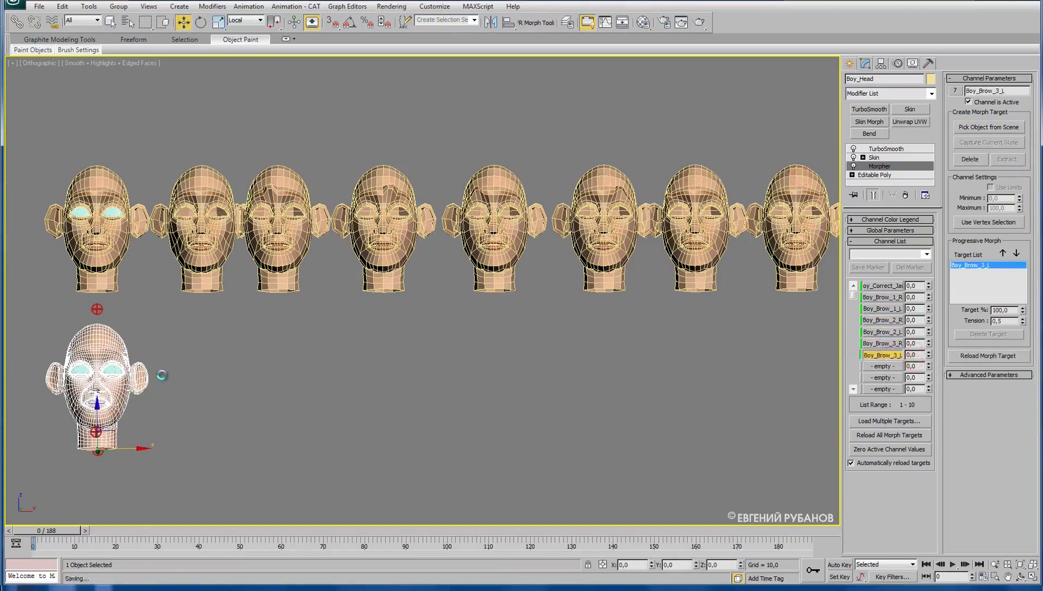
{"action": "middle_click_drag", "start_coordinate": [398, 344], "coordinate": [371, 368]}
Switch to Front view and turn off Edged Faces on the shaded head.
{"action": "scroll", "coordinate": [371, 368], "scroll_direction": "up", "scroll_amount": 4}
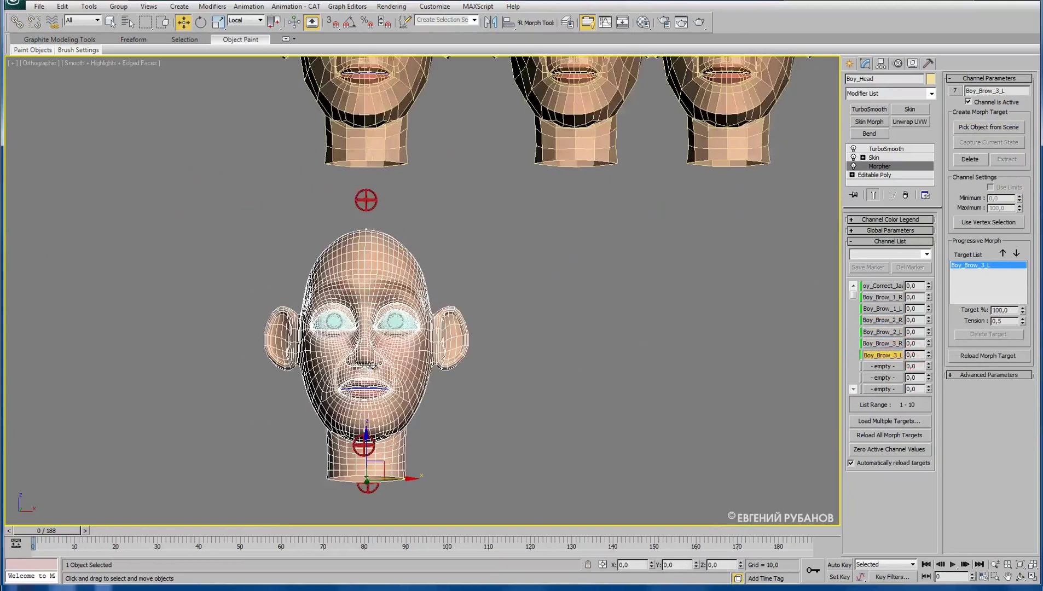
{"action": "key", "text": "f"}
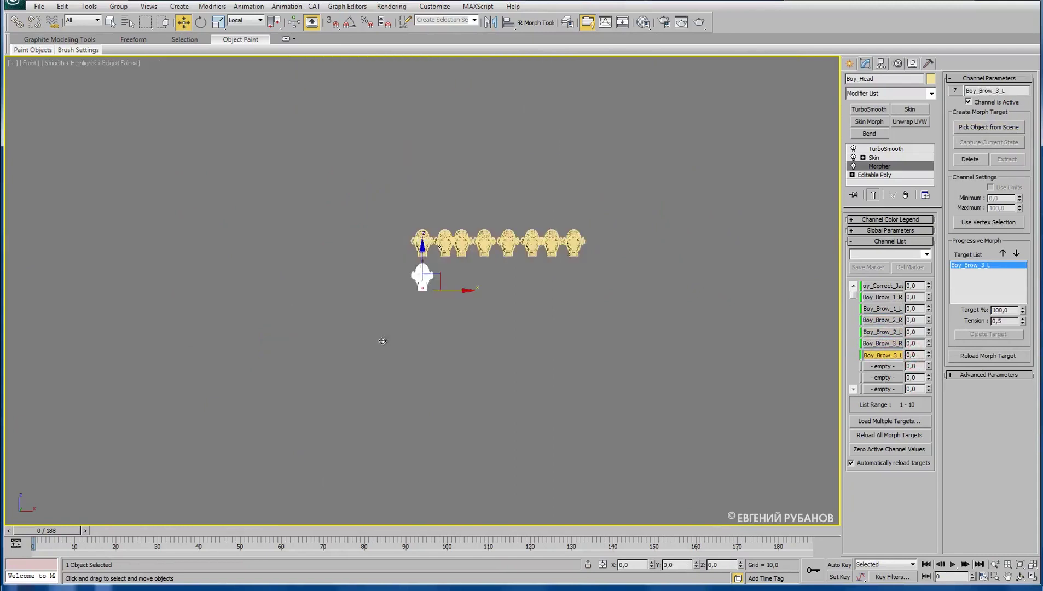
{"action": "scroll", "coordinate": [410, 301], "scroll_direction": "up", "scroll_amount": 1}
{"action": "scroll", "coordinate": [419, 317], "scroll_direction": "up", "scroll_amount": 3}
{"action": "scroll", "coordinate": [425, 321], "scroll_direction": "up", "scroll_amount": 8}
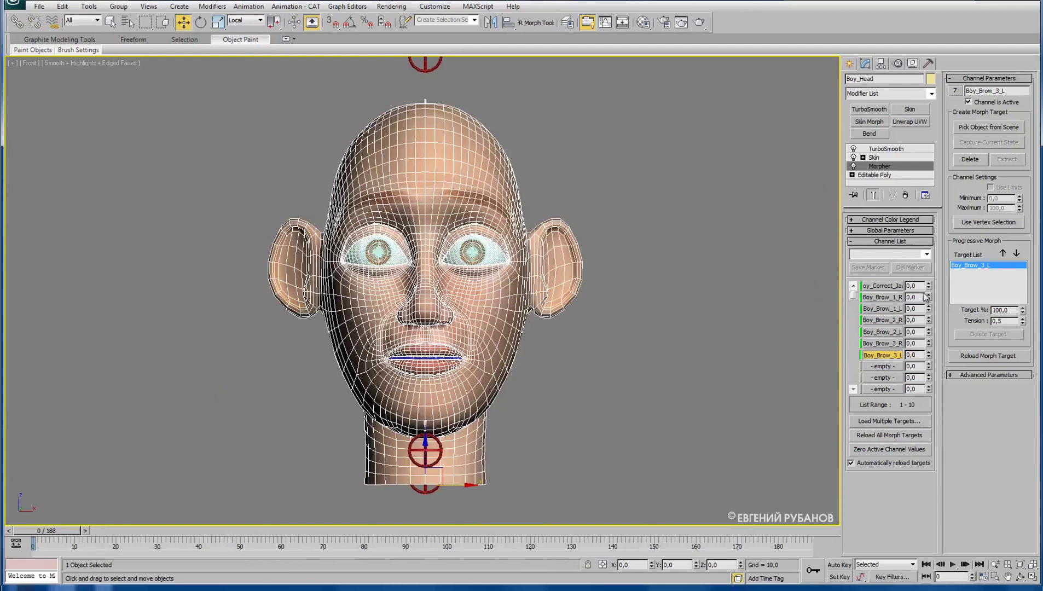
{"action": "key", "text": "F4"}
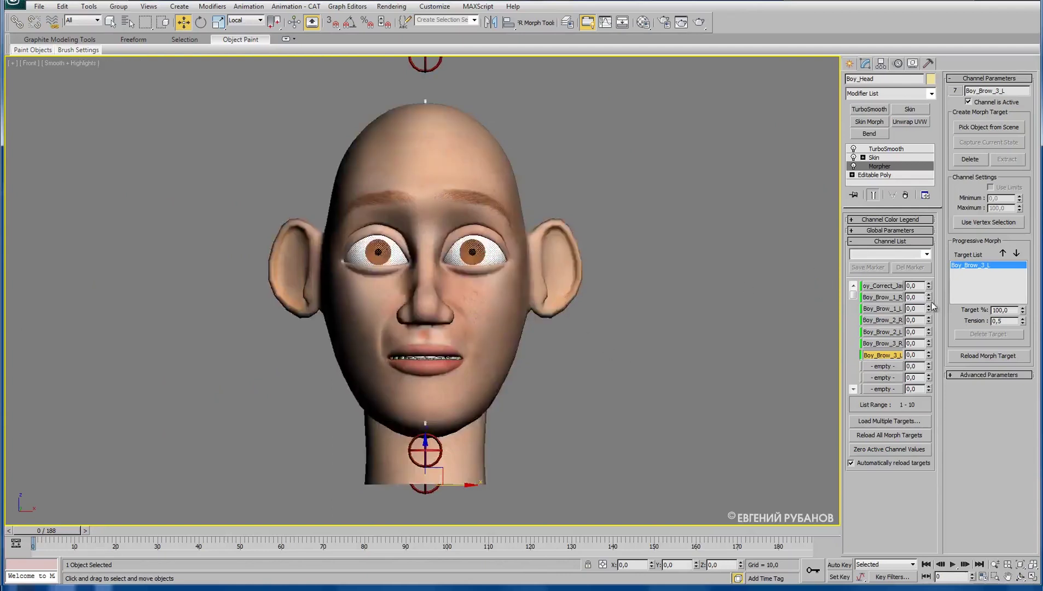
Raise the Boy_Brow_1_R, Boy_Brow_1_L, Boy_Brow_2_R and Boy_Brow_3_L channels to 100.
{"action": "left_click_drag", "start_coordinate": [929, 298], "coordinate": [929, 282]}
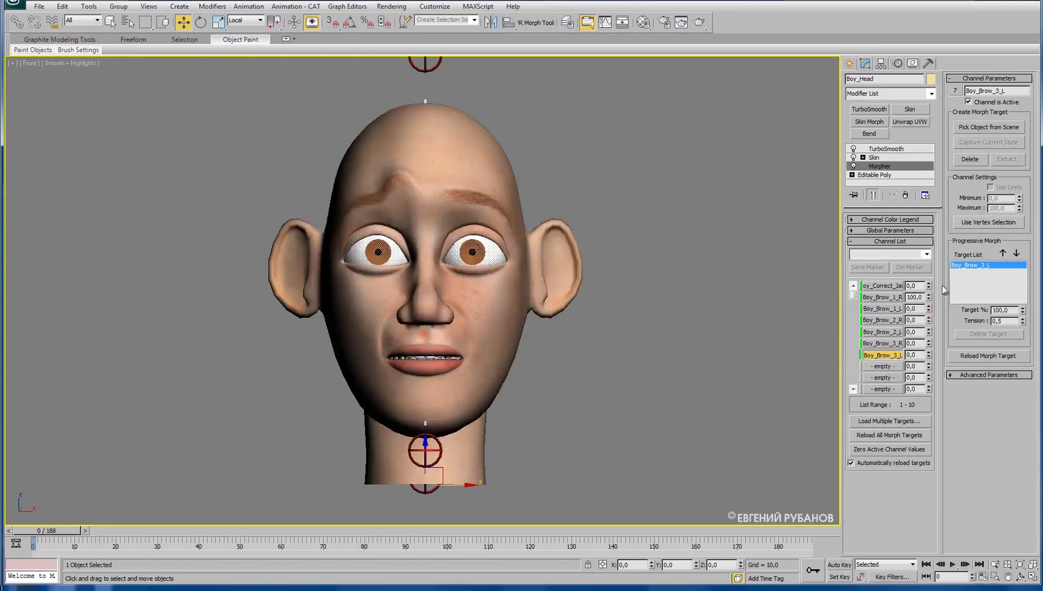
{"action": "left_click_drag", "start_coordinate": [928, 308], "coordinate": [929, 290]}
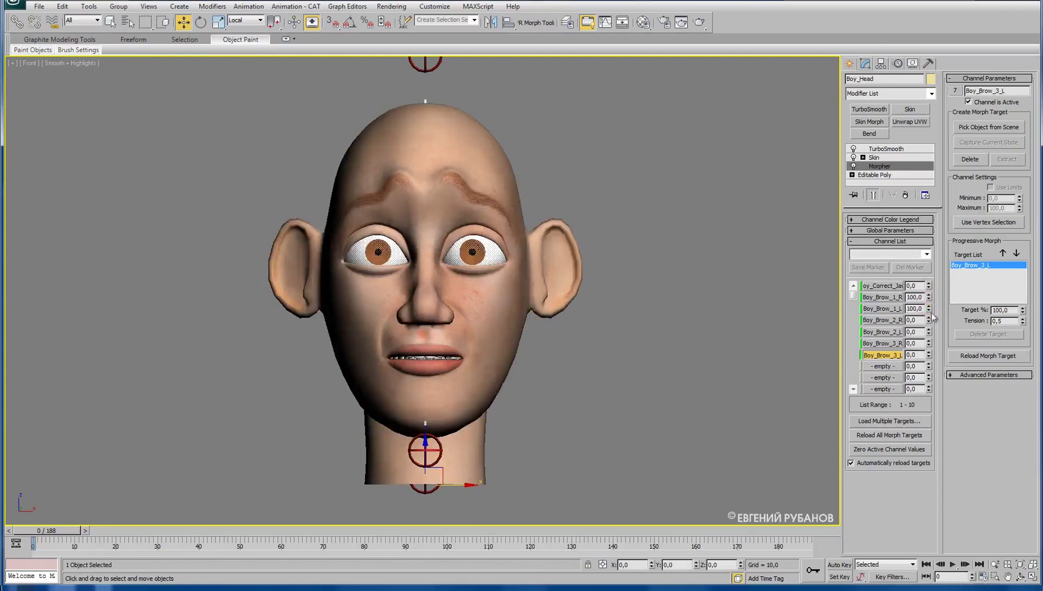
{"action": "left_click_drag", "start_coordinate": [929, 321], "coordinate": [935, 230]}
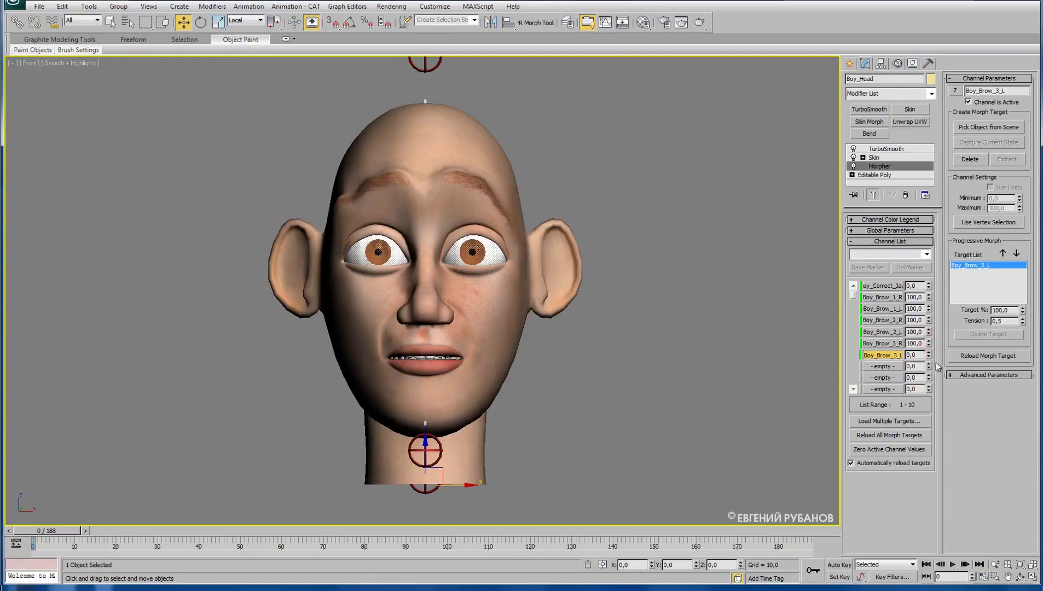
{"action": "left_click_drag", "start_coordinate": [929, 354], "coordinate": [928, 328]}
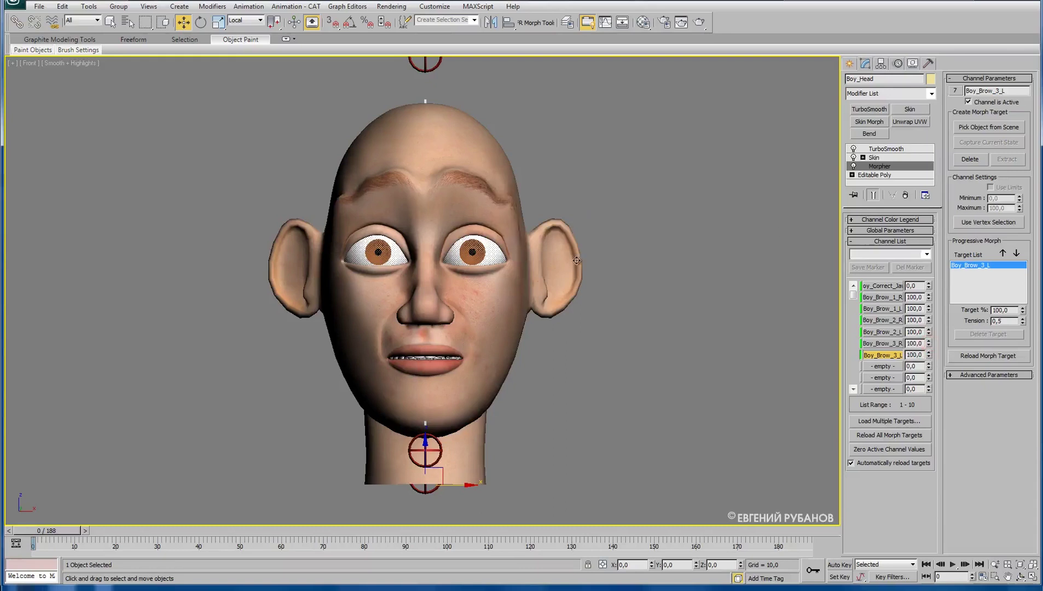
{"action": "mouse_move", "coordinate": [468, 186]}
{"action": "middle_mouse_down"}
{"action": "mouse_move", "coordinate": [453, 214]}
{"action": "mouse_move", "coordinate": [427, 224]}
{"action": "middle_mouse_up"}
{"action": "scroll", "coordinate": [427, 225], "scroll_direction": "up", "scroll_amount": 1}
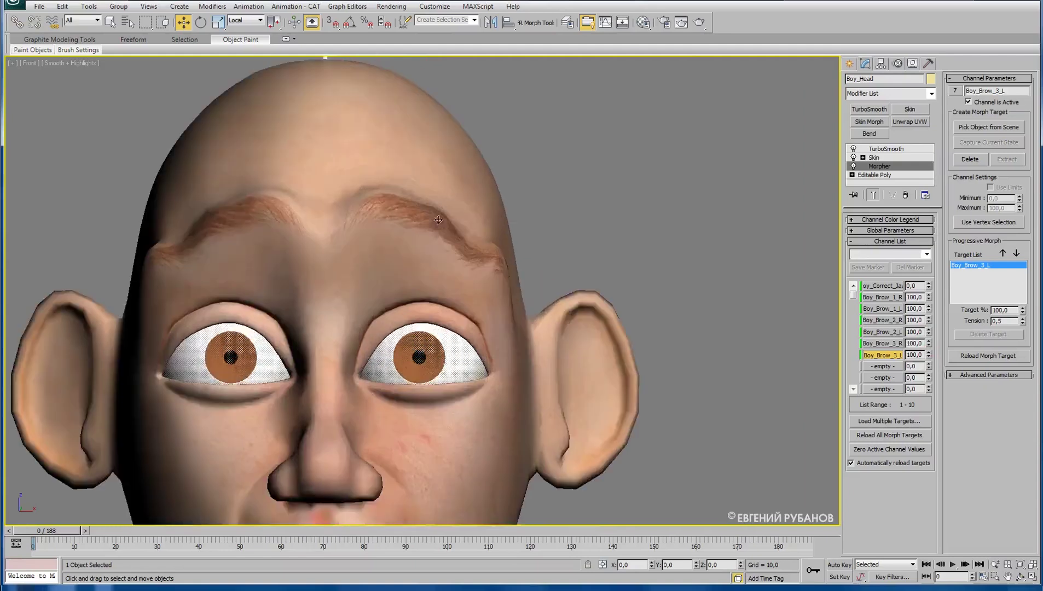
{"action": "scroll", "coordinate": [410, 230], "scroll_direction": "up", "scroll_amount": 3}
{"action": "scroll", "coordinate": [631, 163], "scroll_direction": "down", "scroll_amount": 2}
{"action": "scroll", "coordinate": [588, 210], "scroll_direction": "down", "scroll_amount": 3}
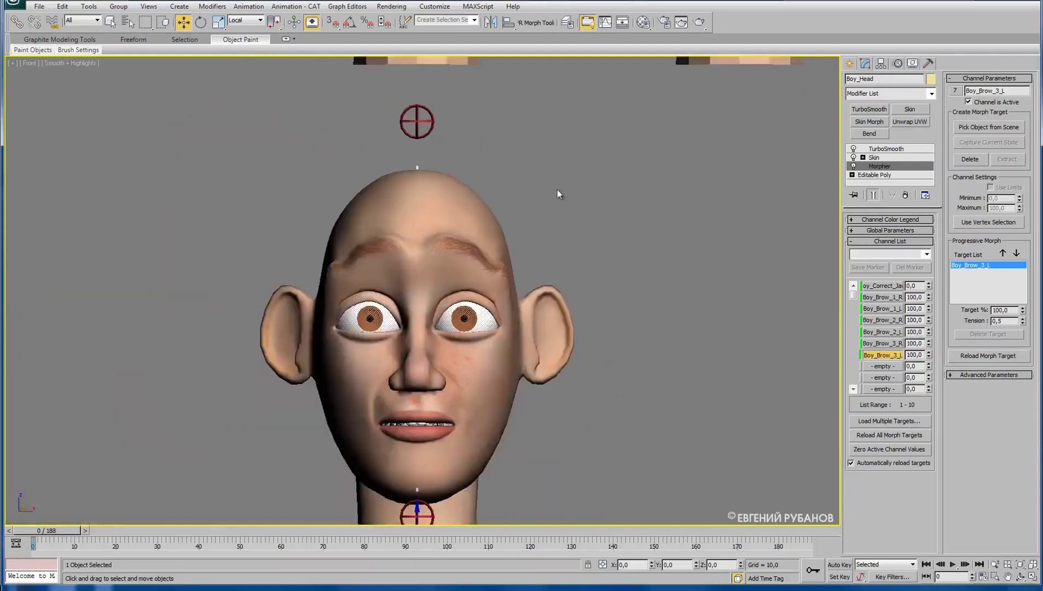
{"action": "scroll", "coordinate": [550, 138], "scroll_direction": "up", "scroll_amount": 1}
Open the FR Morph Tools panel and move it aside in the viewport.
{"action": "left_click", "coordinate": [530, 23]}
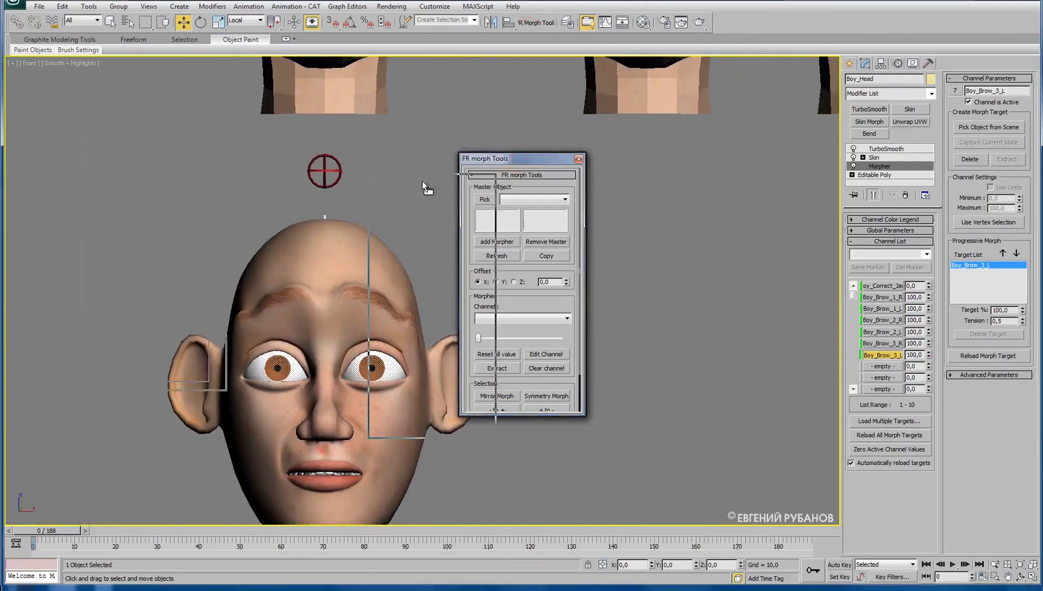
{"action": "mouse_move", "coordinate": [594, 225]}
{"action": "middle_mouse_down"}
{"action": "mouse_move", "coordinate": [510, 257]}
{"action": "mouse_move", "coordinate": [547, 276]}
{"action": "mouse_move", "coordinate": [513, 271]}
{"action": "middle_mouse_up"}
{"action": "scroll", "coordinate": [513, 251], "scroll_direction": "down", "scroll_amount": 3}
{"action": "scroll", "coordinate": [517, 250], "scroll_direction": "down", "scroll_amount": 2}
{"action": "scroll", "coordinate": [533, 261], "scroll_direction": "down", "scroll_amount": 2}
Delete three brow target heads, starting with Boy_Brow_1_R, from the scene.
{"action": "left_click_drag", "start_coordinate": [489, 158], "coordinate": [510, 253]}
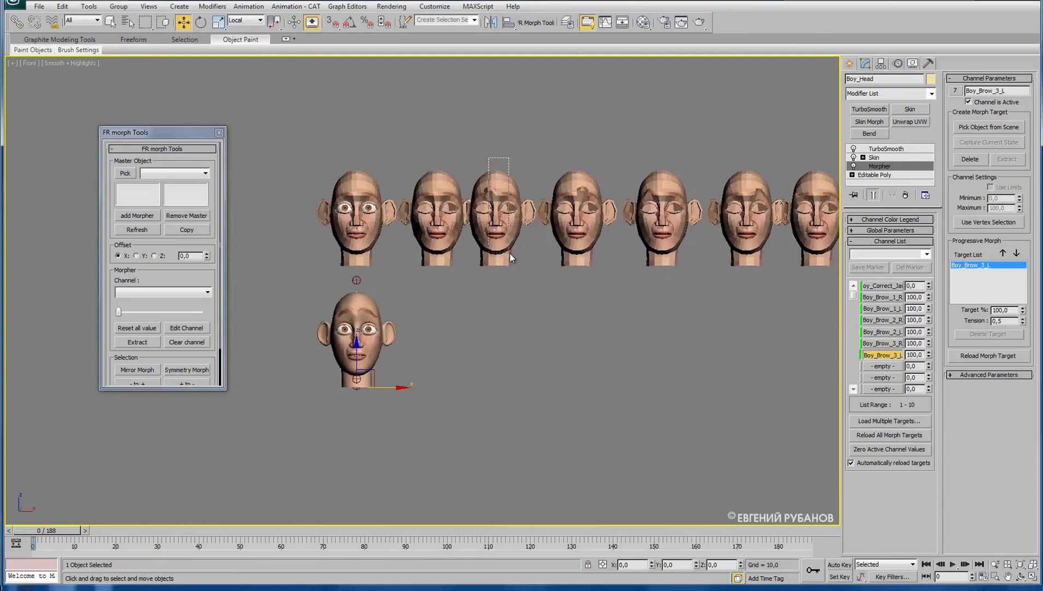
{"action": "key", "text": "Delete"}
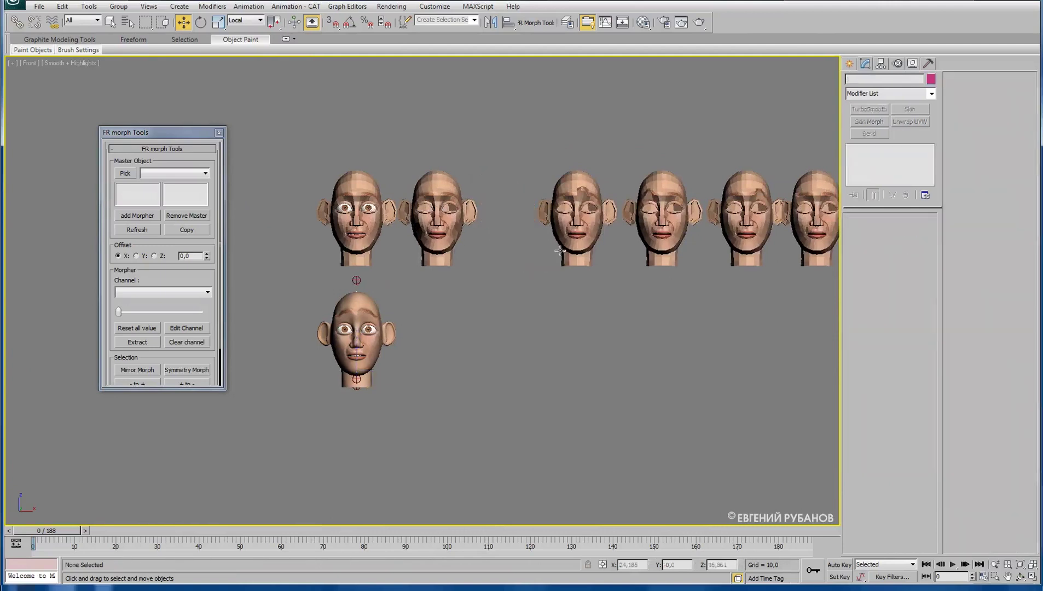
{"action": "left_click_drag", "start_coordinate": [658, 143], "coordinate": [672, 245]}
{"action": "key", "text": "Delete"}
{"action": "middle_click_drag", "start_coordinate": [582, 224], "coordinate": [600, 216]}
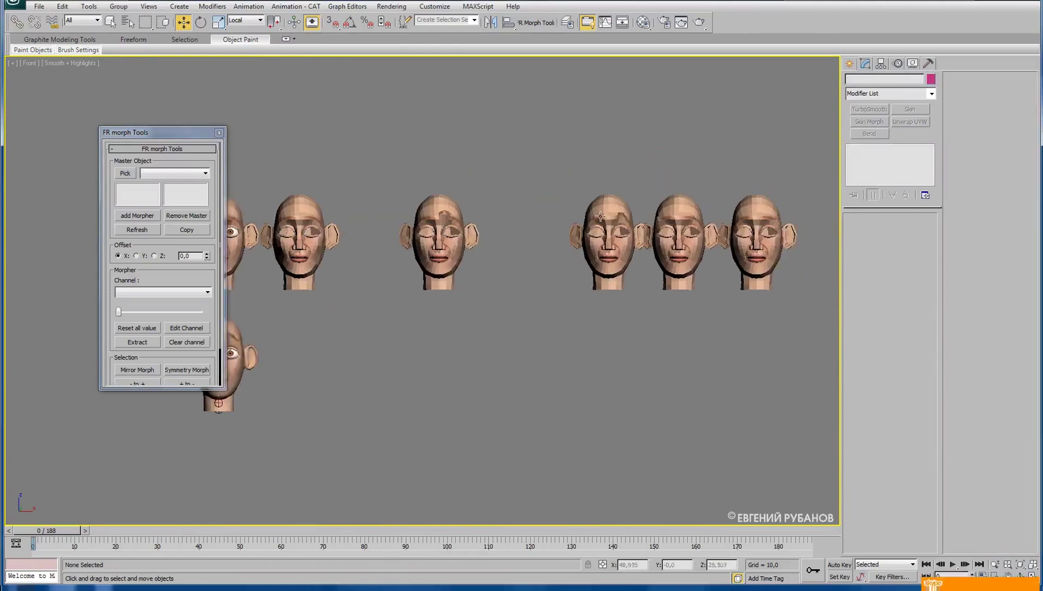
{"action": "left_click", "coordinate": [681, 230]}
{"action": "key", "text": "Delete"}
Bring the base head back into view and select Boy_Head.
{"action": "middle_click_drag", "start_coordinate": [385, 274], "coordinate": [473, 272]}
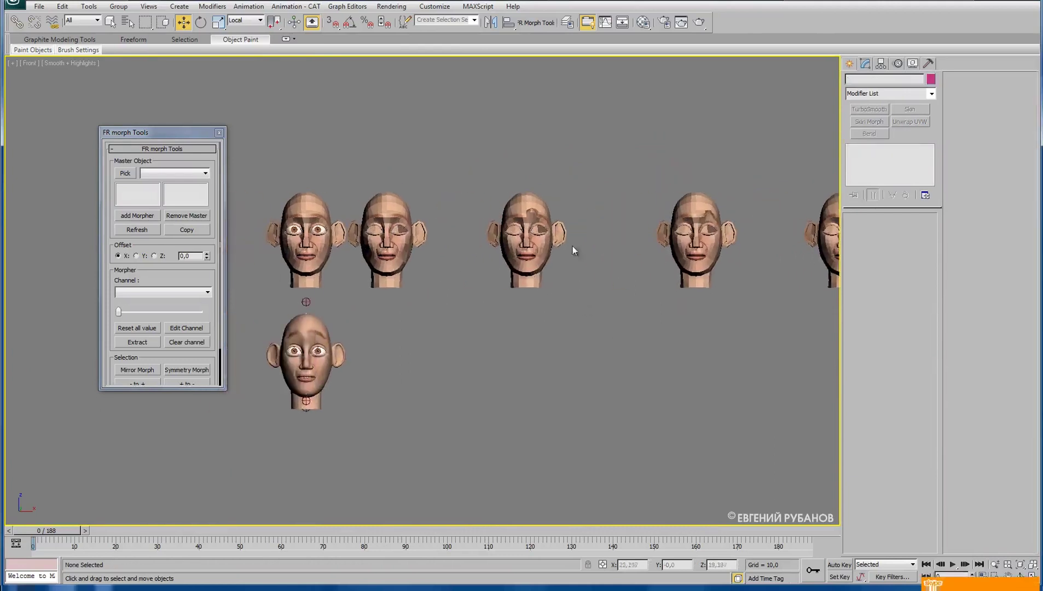
{"action": "middle_click_drag", "start_coordinate": [358, 344], "coordinate": [407, 341]}
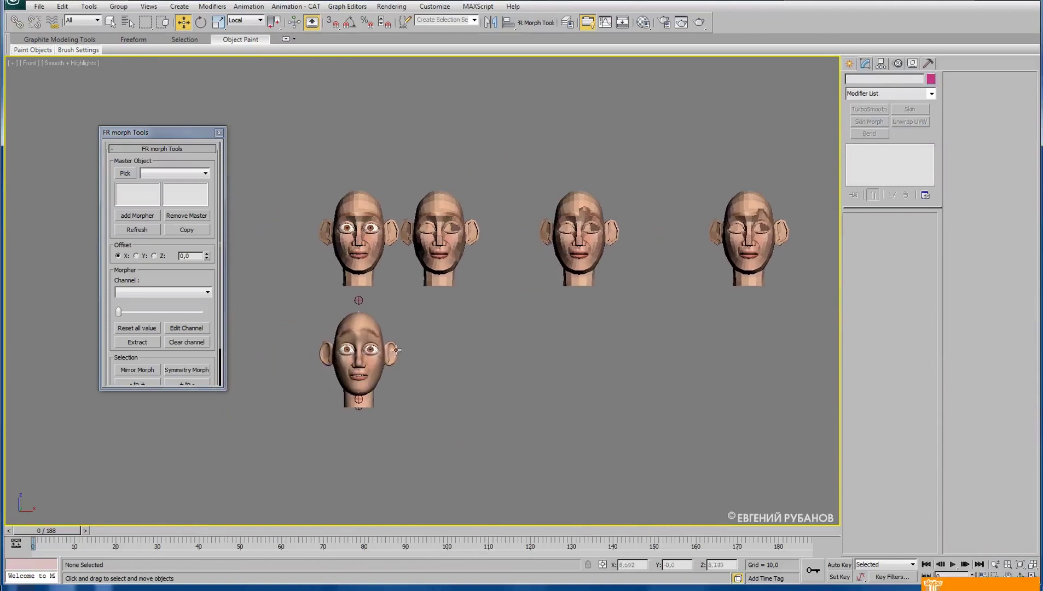
{"action": "scroll", "coordinate": [396, 333], "scroll_direction": "up", "scroll_amount": 3}
{"action": "left_click", "coordinate": [358, 309]}
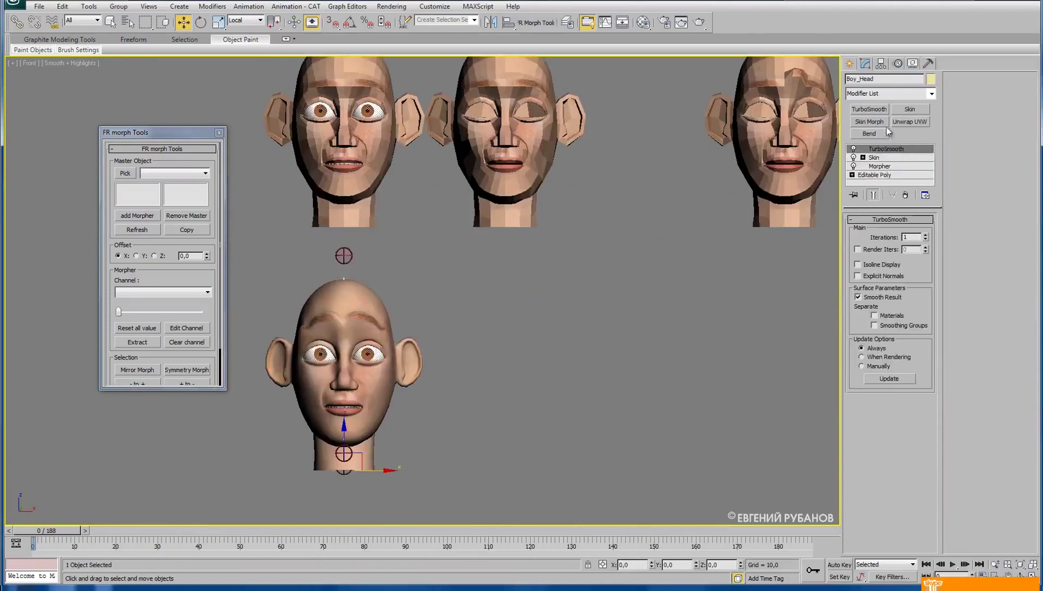
Delete the Boy_Brow_3_R, Boy_Brow_2_R and Boy_Brow_1_R channels from Boy_Head's Morpher.
{"action": "left_click", "coordinate": [883, 167]}
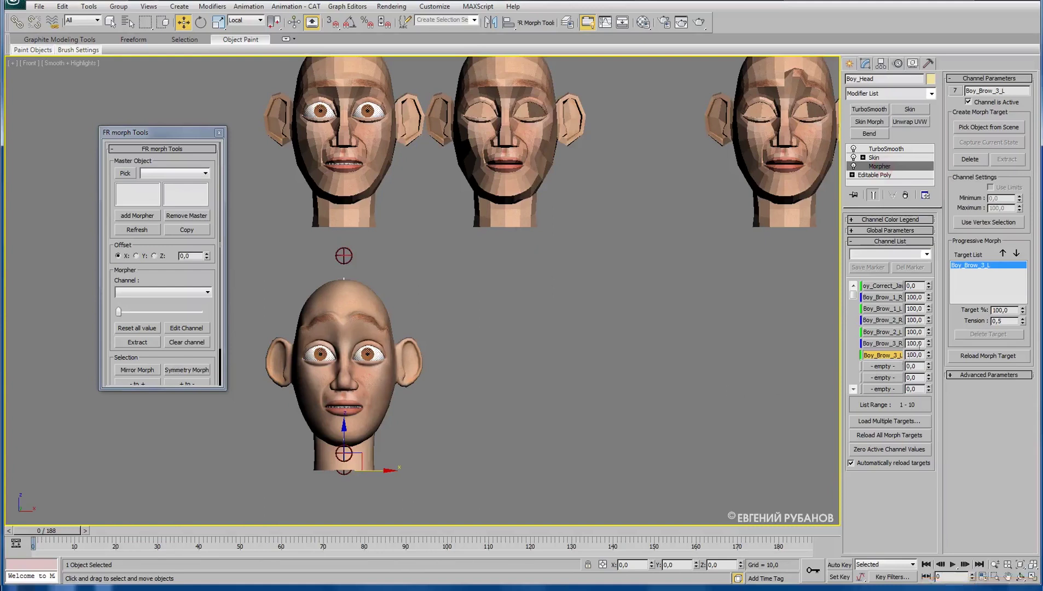
{"action": "left_click", "coordinate": [892, 345]}
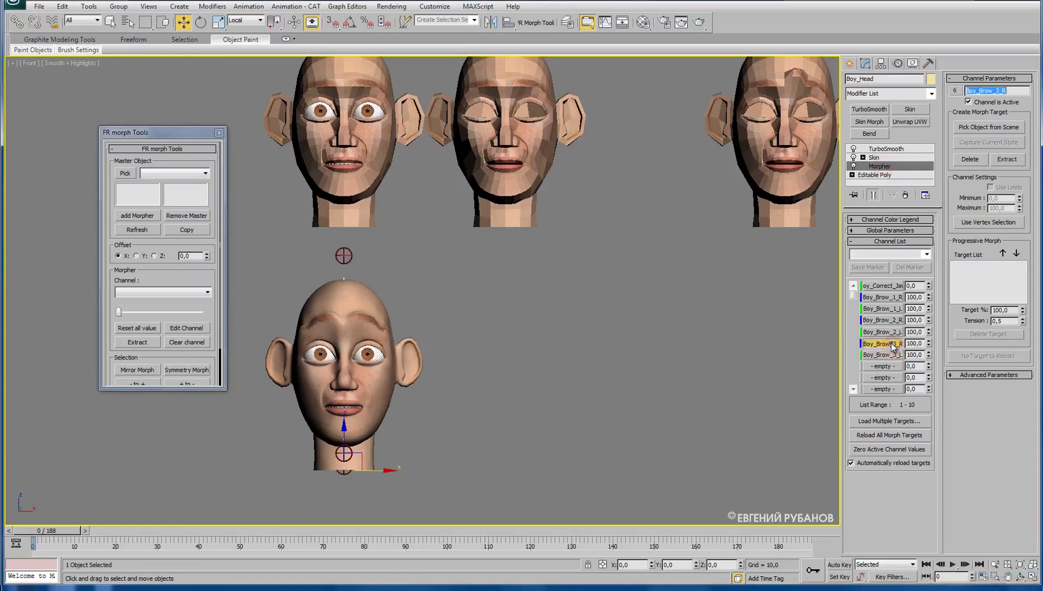
{"action": "right_click", "coordinate": [892, 345]}
{"action": "left_click", "coordinate": [920, 362]}
{"action": "left_click", "coordinate": [883, 320]}
{"action": "right_click", "coordinate": [894, 322]}
{"action": "left_click", "coordinate": [910, 340]}
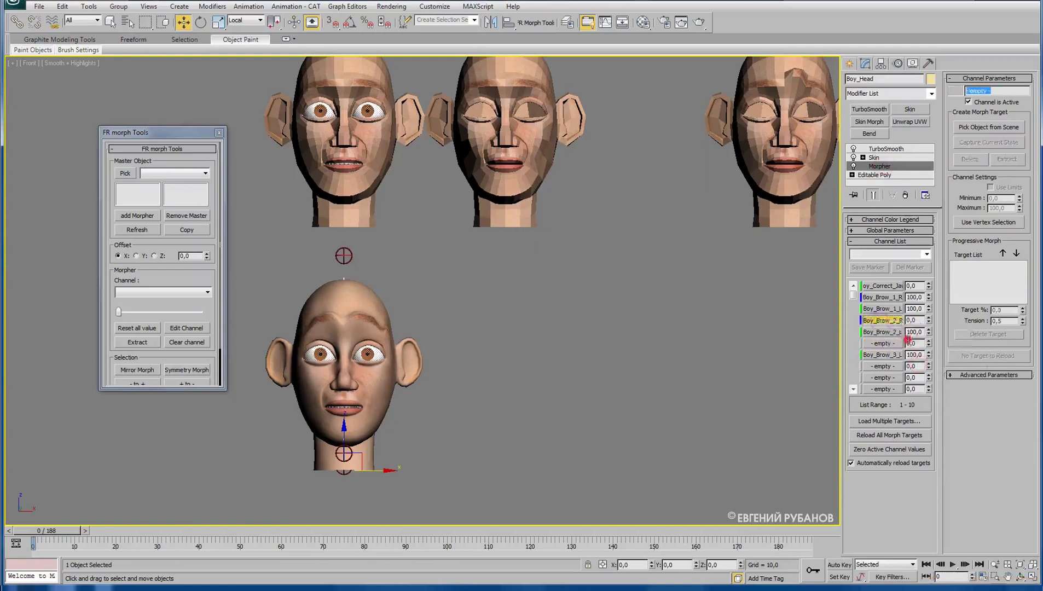
{"action": "left_click", "coordinate": [886, 298]}
{"action": "right_click", "coordinate": [887, 297]}
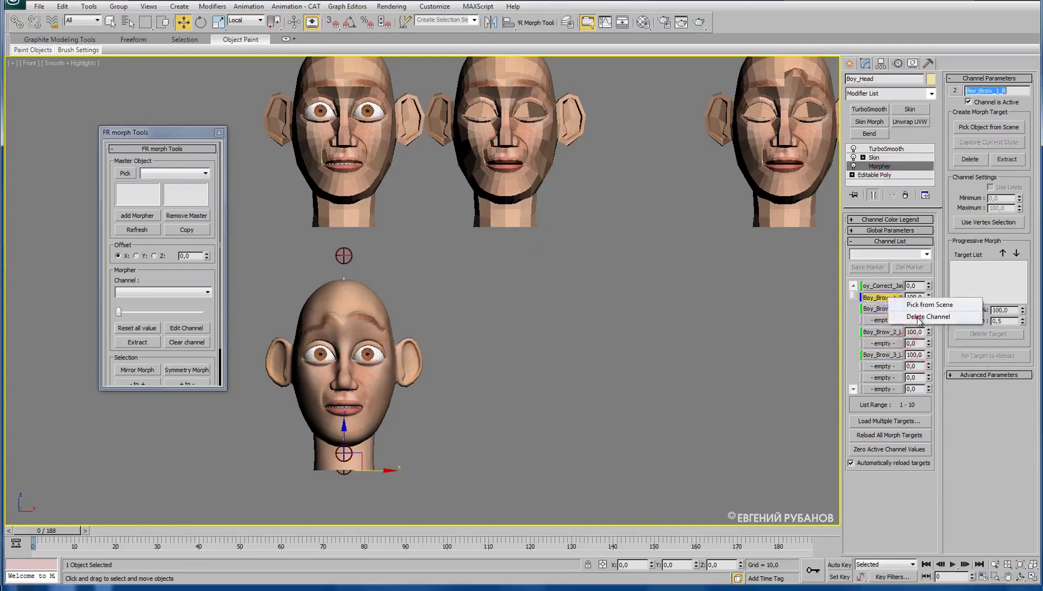
{"action": "left_click", "coordinate": [919, 317]}
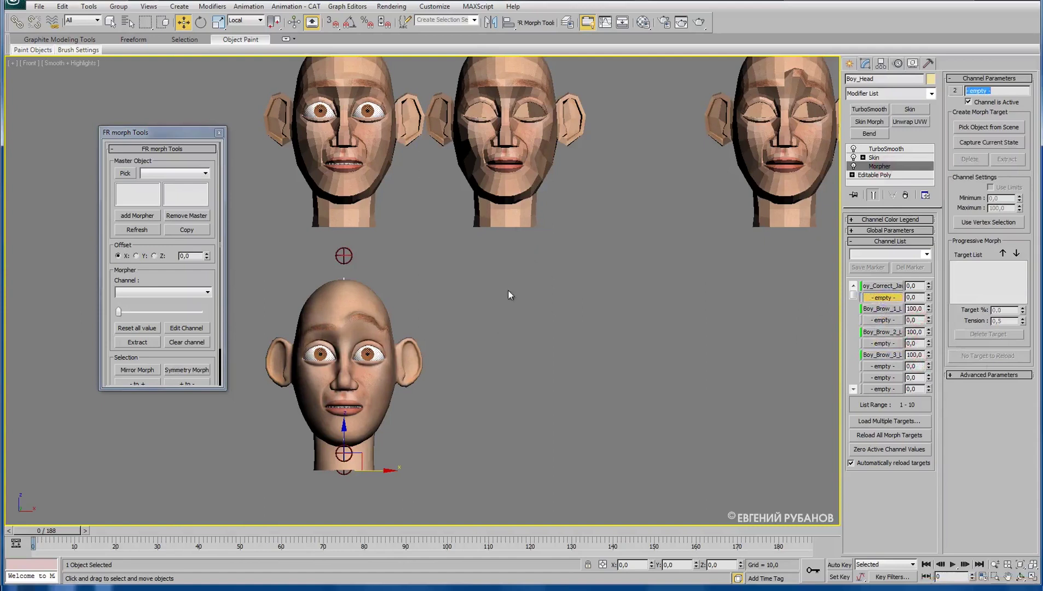
Zoom out to all heads and box-select the three brow target heads.
{"action": "scroll", "coordinate": [399, 348], "scroll_direction": "up", "scroll_amount": 5}
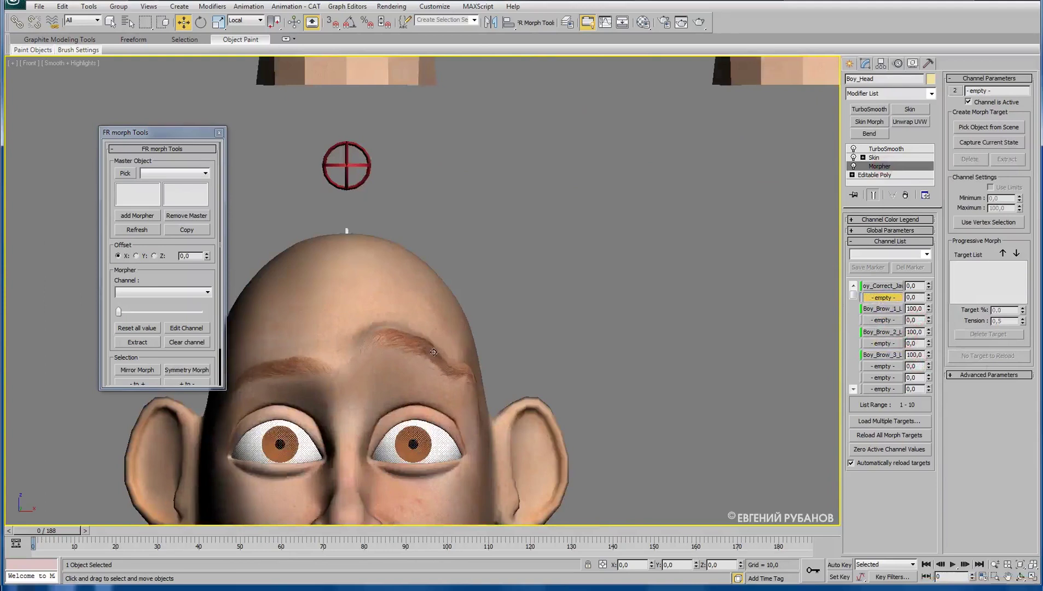
{"action": "scroll", "coordinate": [417, 361], "scroll_direction": "up", "scroll_amount": 2}
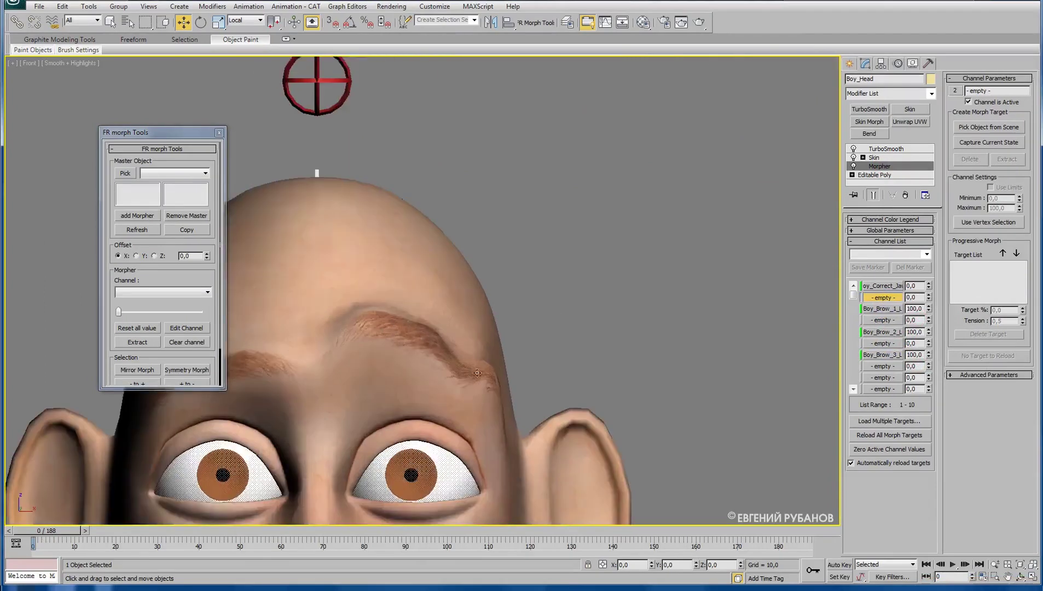
{"action": "middle_click_drag", "start_coordinate": [645, 208], "coordinate": [580, 246]}
{"action": "scroll", "coordinate": [580, 246], "scroll_direction": "down", "scroll_amount": 5}
{"action": "scroll", "coordinate": [579, 247], "scroll_direction": "down", "scroll_amount": 3}
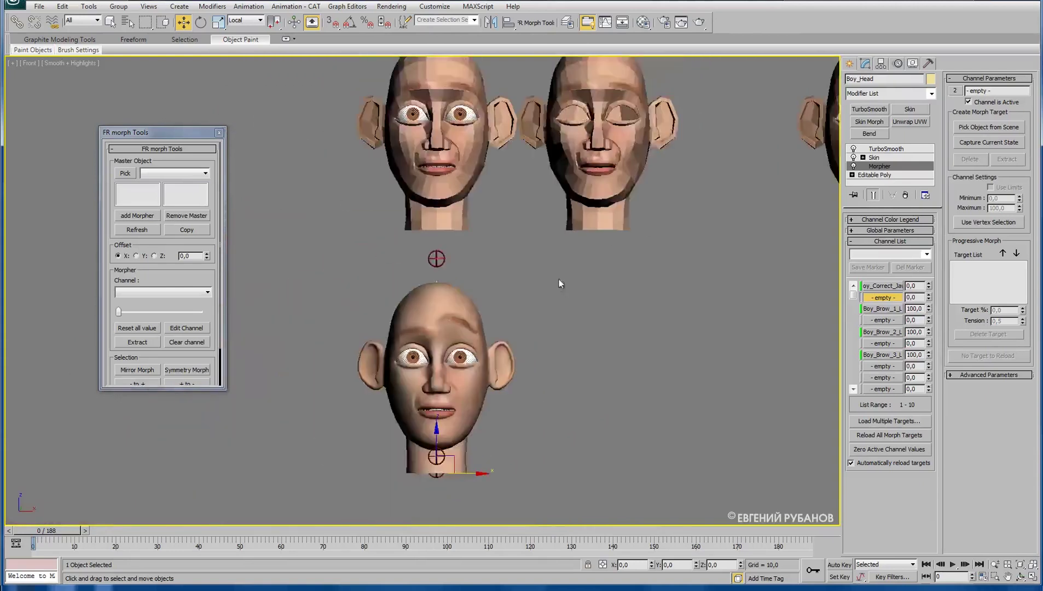
{"action": "left_click", "coordinate": [481, 243]}
{"action": "left_click_drag", "start_coordinate": [450, 158], "coordinate": [788, 340]}
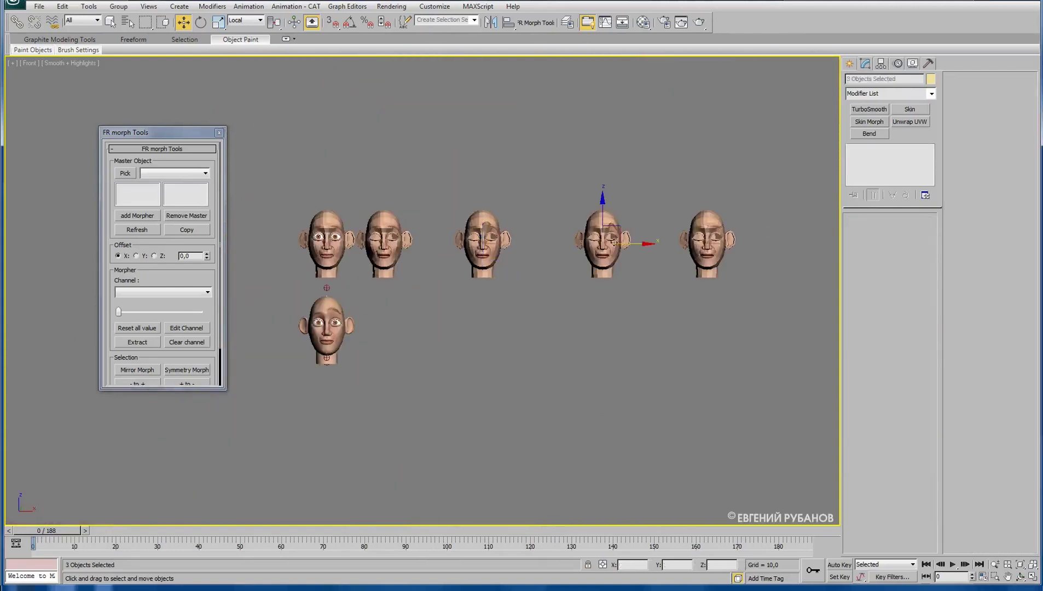
Arrange the three brow target heads in a second row, moving Boy_Brow_3_L beside the others.
{"action": "mouse_move", "coordinate": [614, 243]}
{"action": "left_mouse_down"}
{"action": "mouse_move", "coordinate": [532, 312]}
{"action": "mouse_move", "coordinate": [483, 377]}
{"action": "mouse_move", "coordinate": [476, 359]}
{"action": "left_mouse_up"}
{"action": "left_click", "coordinate": [562, 269]}
{"action": "left_click", "coordinate": [608, 329]}
{"action": "left_click_drag", "start_coordinate": [643, 360], "coordinate": [534, 361]}
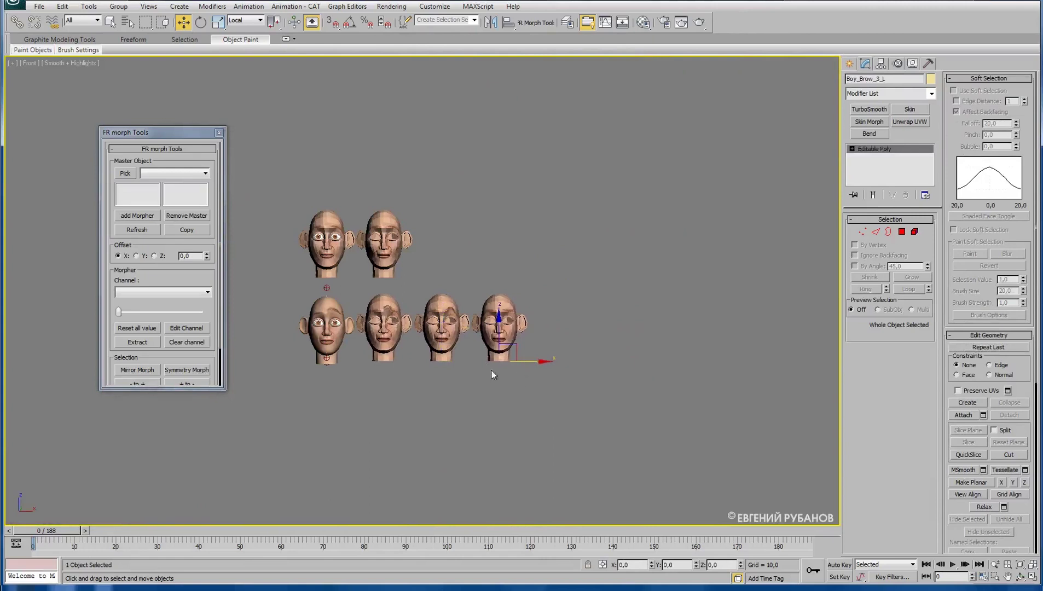
{"action": "scroll", "coordinate": [411, 340], "scroll_direction": "up", "scroll_amount": 1}
{"action": "scroll", "coordinate": [410, 341], "scroll_direction": "up", "scroll_amount": 4}
On Boy_Brow_1_L, select a few brow vertices and raise them slightly.
{"action": "left_click", "coordinate": [494, 283]}
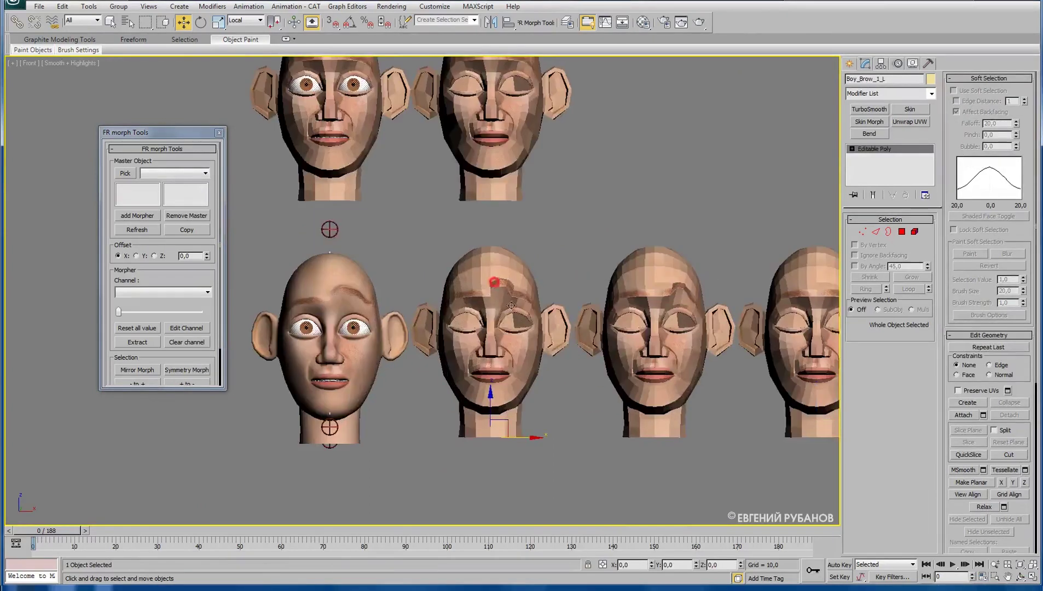
{"action": "left_click", "coordinate": [862, 232]}
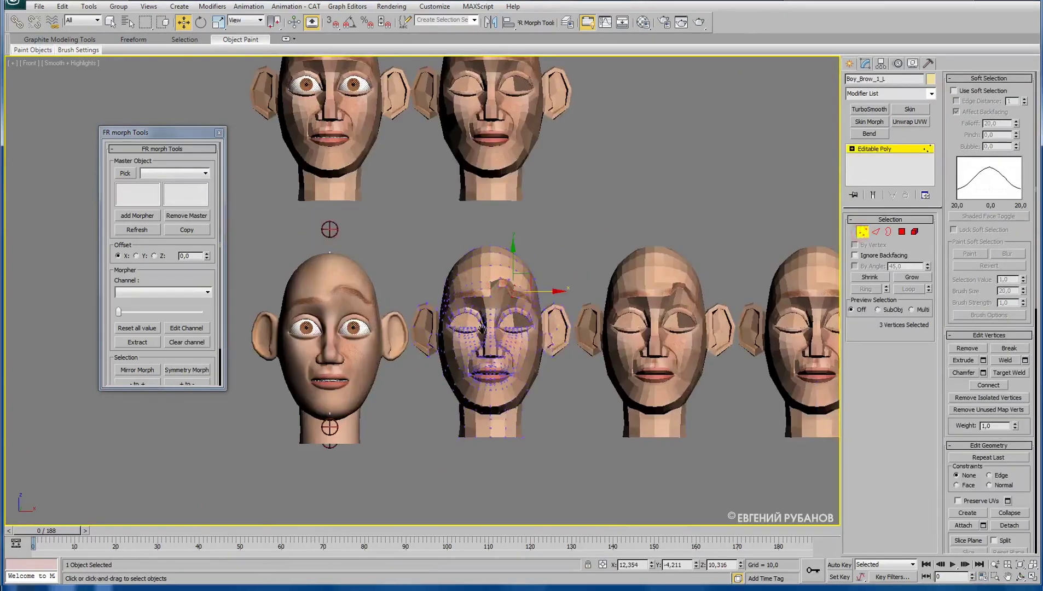
{"action": "scroll", "coordinate": [549, 294], "scroll_direction": "up", "scroll_amount": 3}
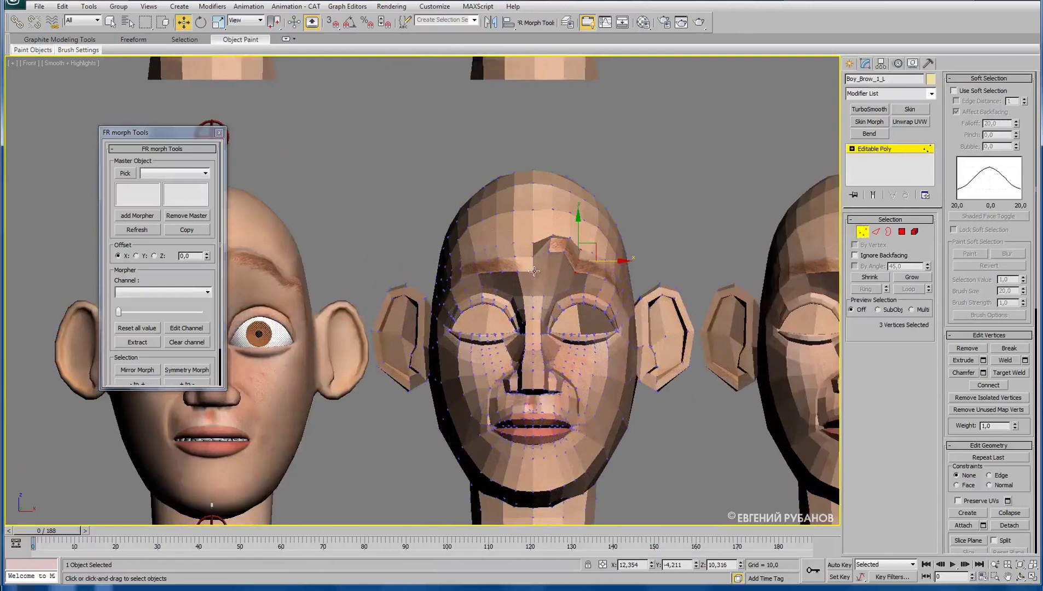
{"action": "left_click_drag", "start_coordinate": [534, 270], "coordinate": [542, 256]}
{"action": "left_click", "coordinate": [535, 228], "text": "ctrl"}
{"action": "left_click_drag", "start_coordinate": [535, 226], "coordinate": [535, 221]}
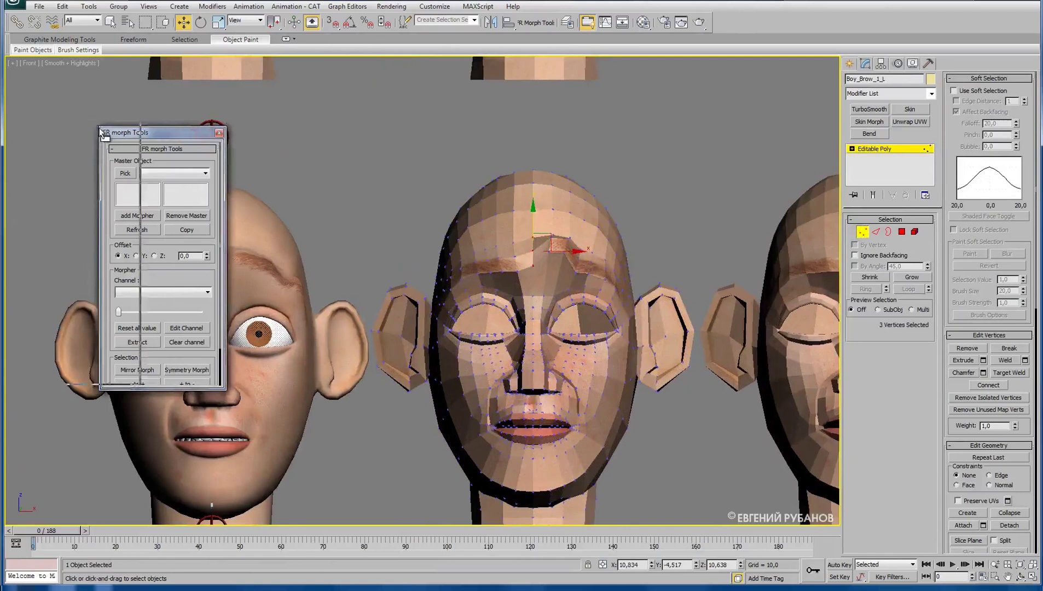
Select three more brow vertices on Boy_Brow_1_L and lift them slightly.
{"action": "left_click_drag", "start_coordinate": [195, 130], "coordinate": [106, 124]}
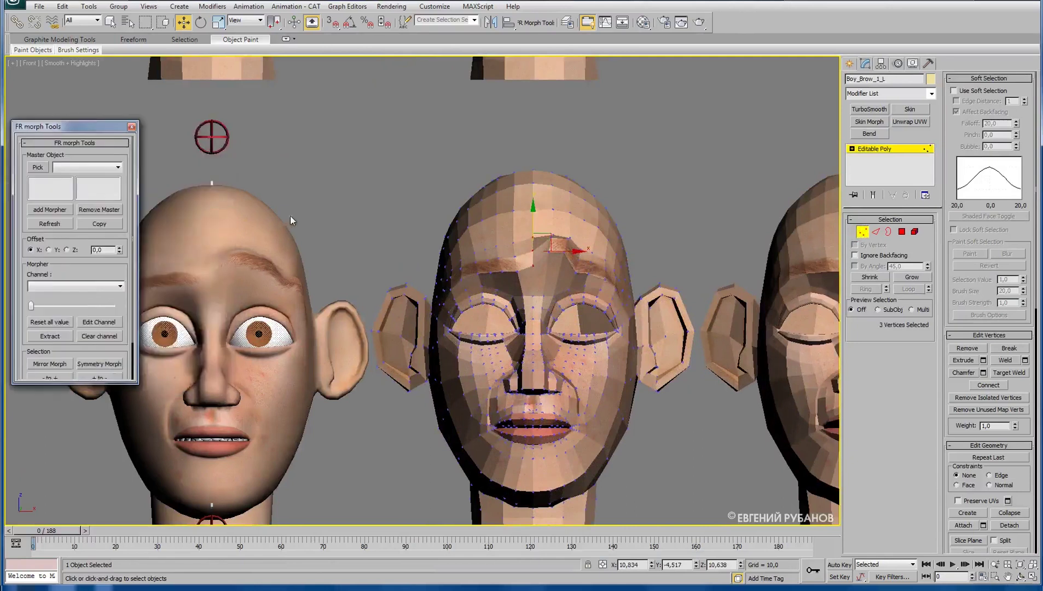
{"action": "left_click", "coordinate": [581, 252]}
{"action": "left_click", "coordinate": [581, 260], "text": "ctrl"}
{"action": "left_click", "coordinate": [577, 272], "text": "ctrl"}
{"action": "left_click_drag", "start_coordinate": [596, 247], "coordinate": [597, 244]}
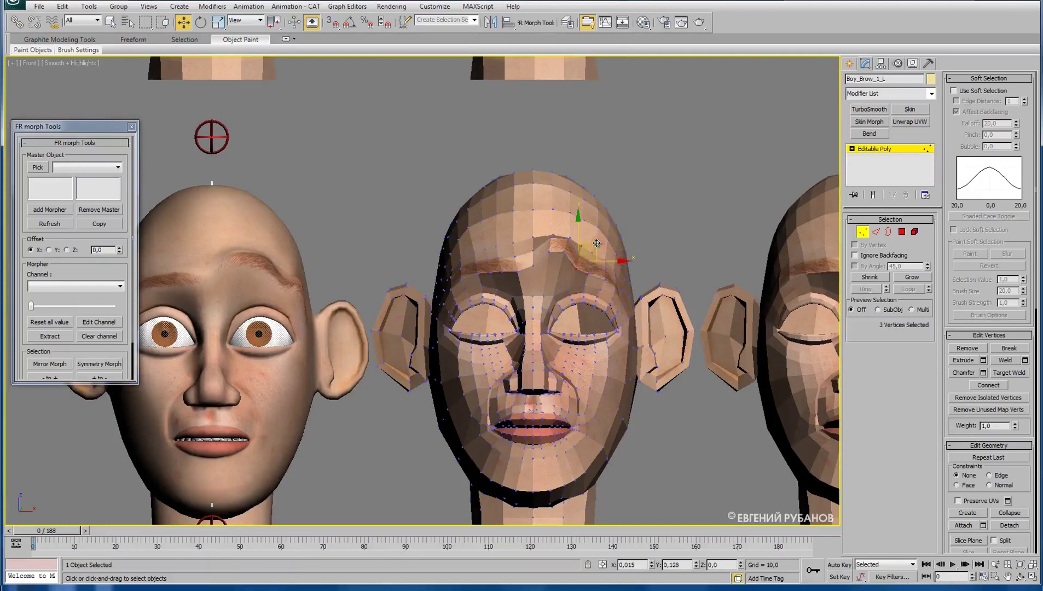
{"action": "left_click_drag", "start_coordinate": [597, 245], "coordinate": [598, 241]}
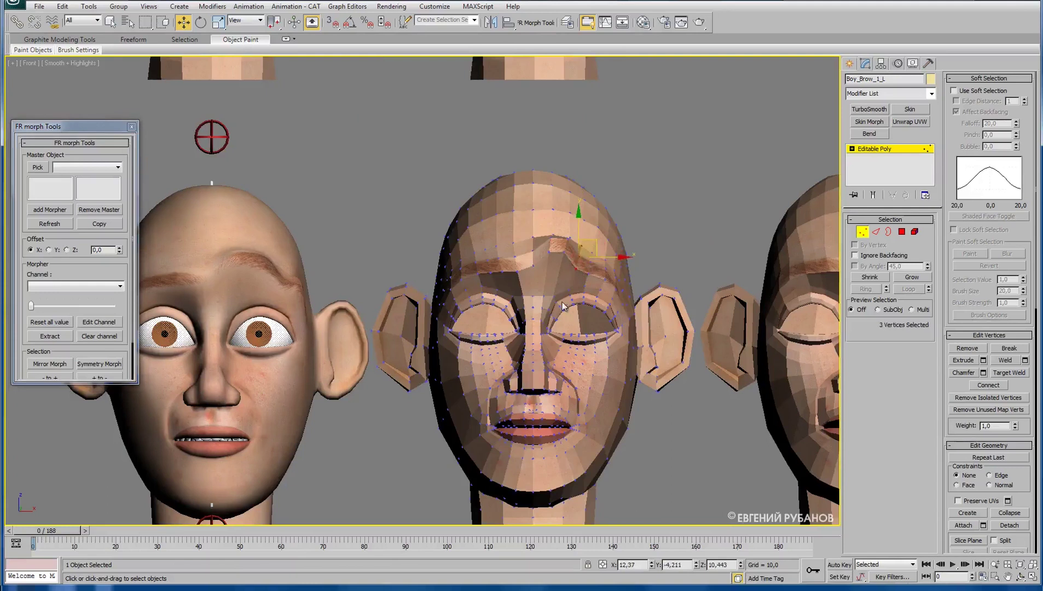
{"action": "middle_click_drag", "start_coordinate": [740, 305], "coordinate": [689, 267]}
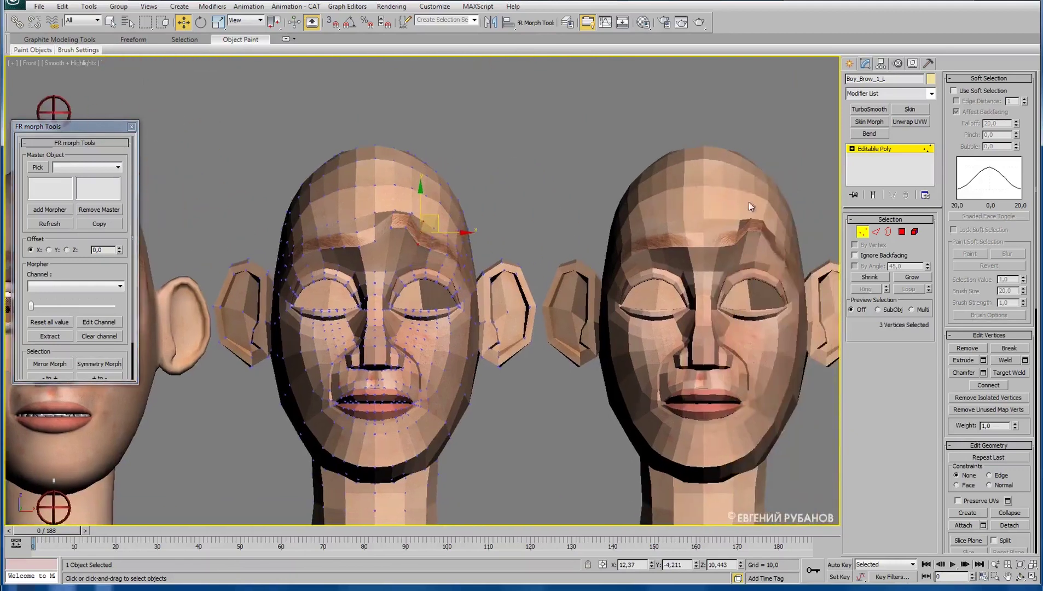
Select Boy_Brow_2_L in Vertex mode and pick three vertices at the brow's outer end.
{"action": "left_click", "coordinate": [862, 231]}
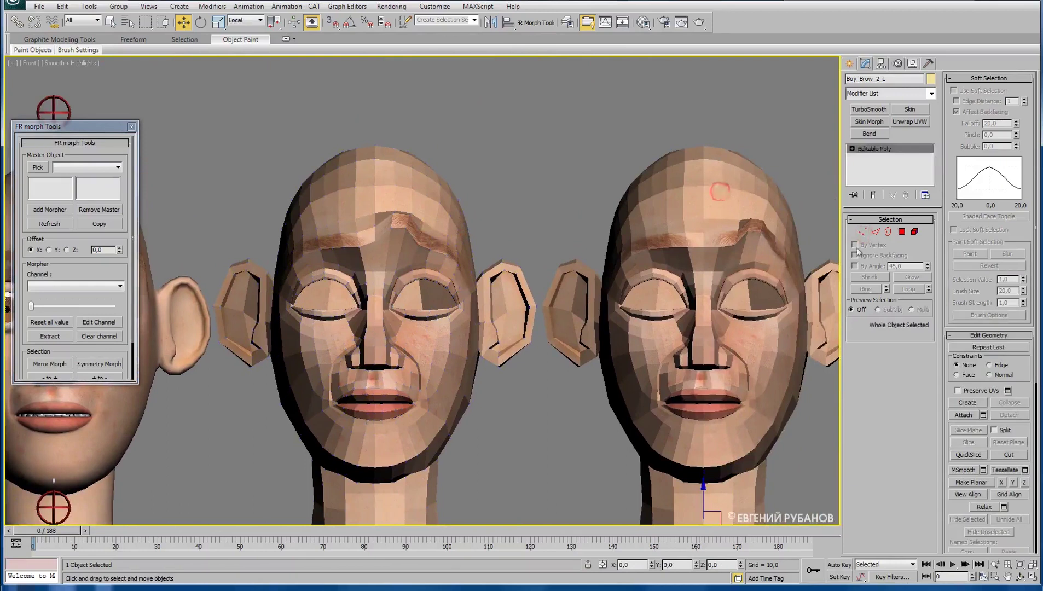
{"action": "left_click", "coordinate": [862, 233]}
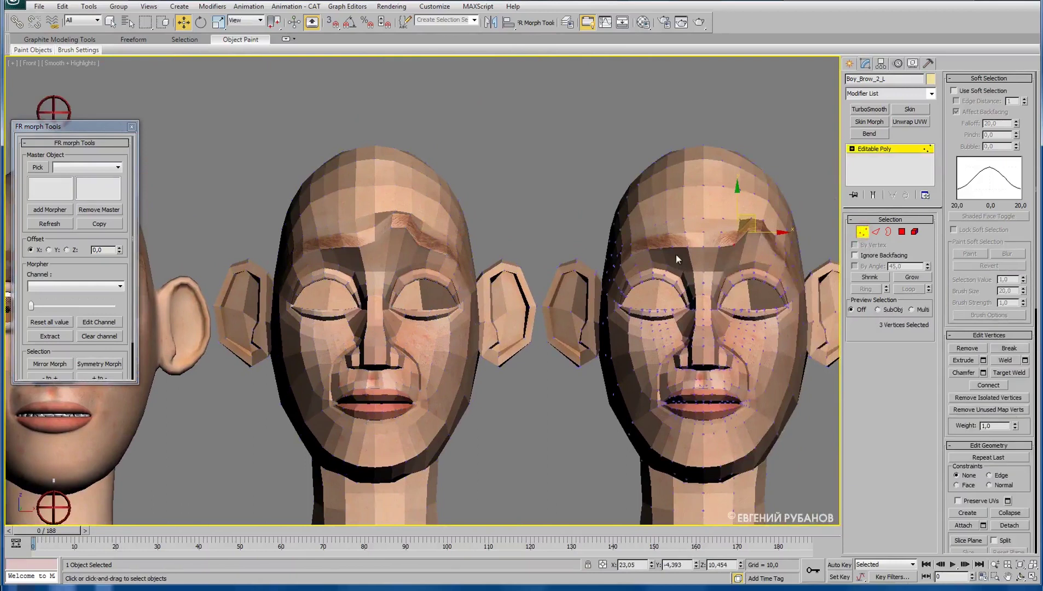
{"action": "left_click", "coordinate": [775, 257]}
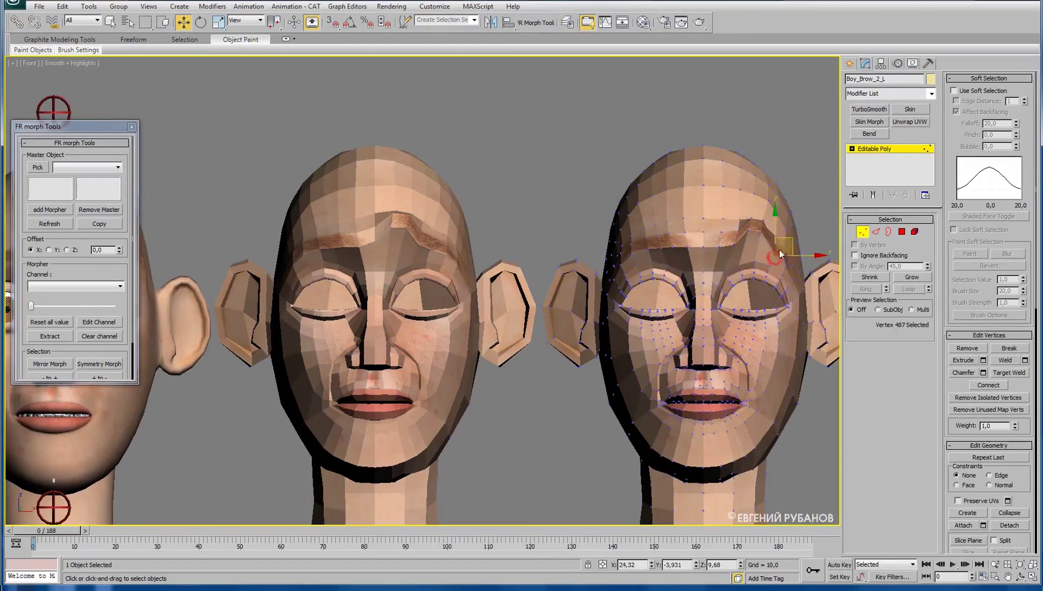
{"action": "left_click", "coordinate": [784, 248]}
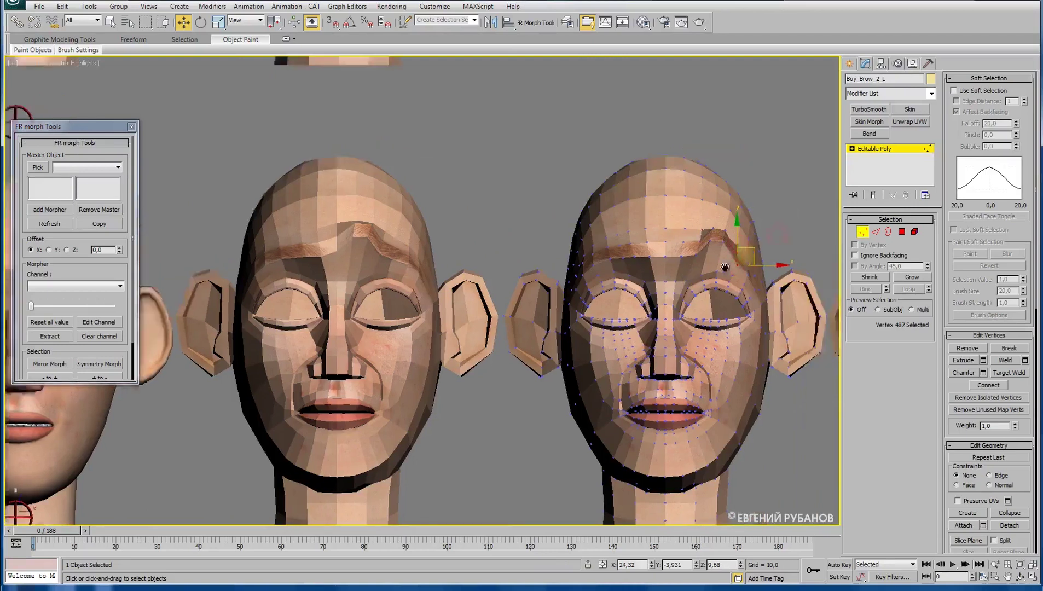
{"action": "scroll", "coordinate": [783, 248], "scroll_direction": "up", "scroll_amount": 5}
{"action": "left_click", "coordinate": [752, 262]}
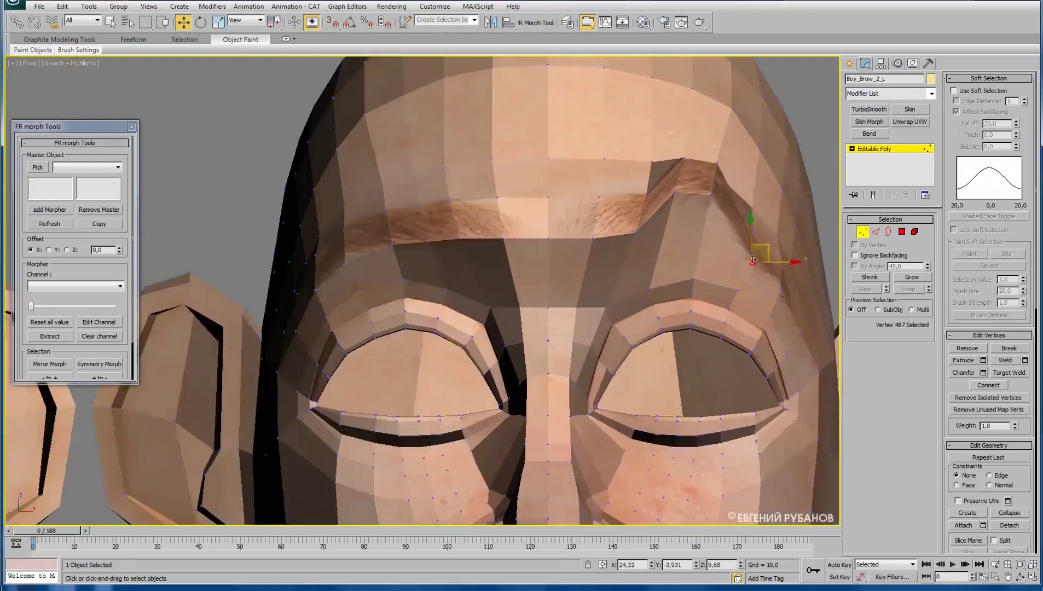
{"action": "left_click", "coordinate": [753, 203], "text": "ctrl"}
{"action": "left_click", "coordinate": [754, 208], "text": "ctrl"}
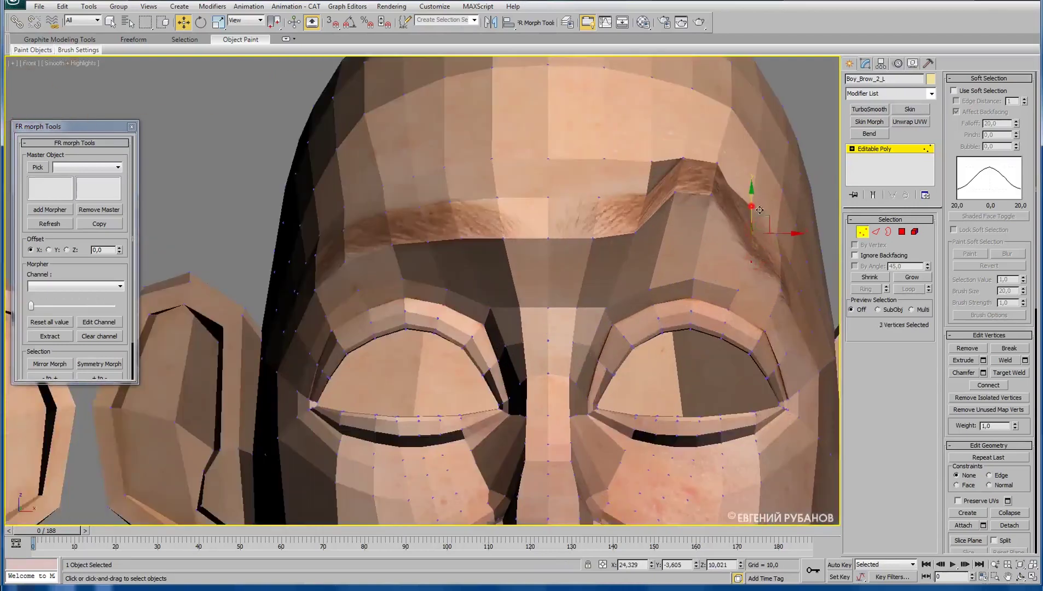
Raise the three outer brow vertices on Boy_Brow_2_L slightly along Y.
{"action": "scroll", "coordinate": [578, 276], "scroll_direction": "down", "scroll_amount": 2}
{"action": "scroll", "coordinate": [617, 261], "scroll_direction": "down", "scroll_amount": 3}
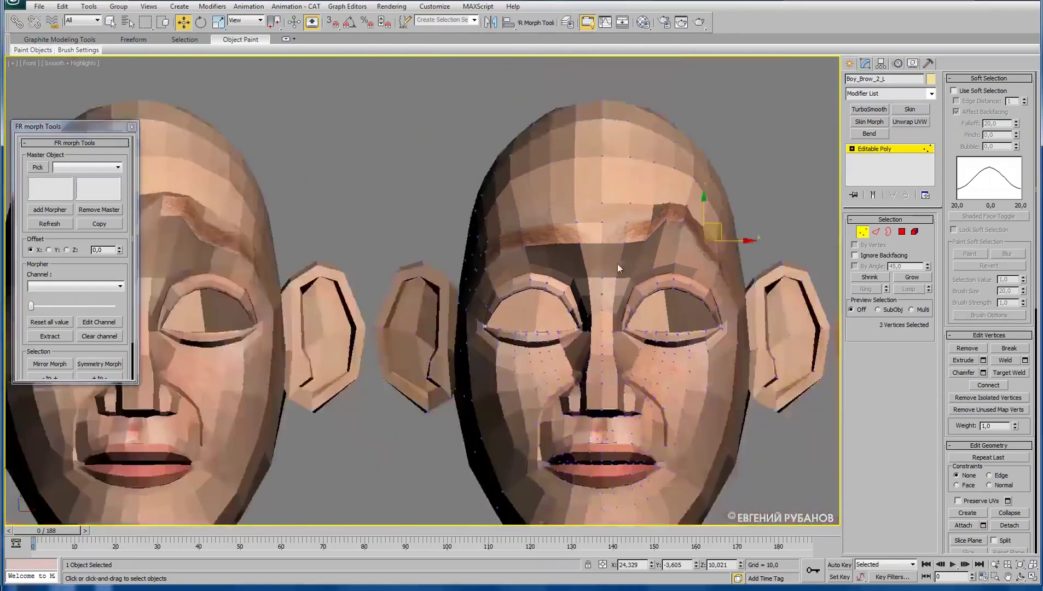
{"action": "scroll", "coordinate": [624, 275], "scroll_direction": "down", "scroll_amount": 3}
{"action": "scroll", "coordinate": [559, 302], "scroll_direction": "down", "scroll_amount": 2}
{"action": "scroll", "coordinate": [499, 291], "scroll_direction": "down", "scroll_amount": 2}
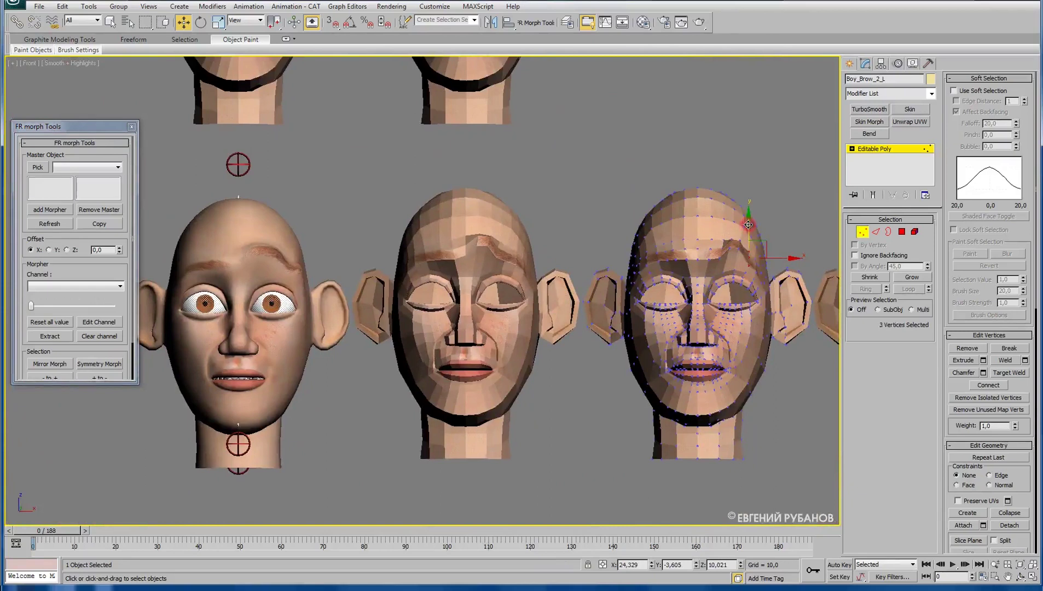
{"action": "left_click_drag", "start_coordinate": [748, 222], "coordinate": [748, 219]}
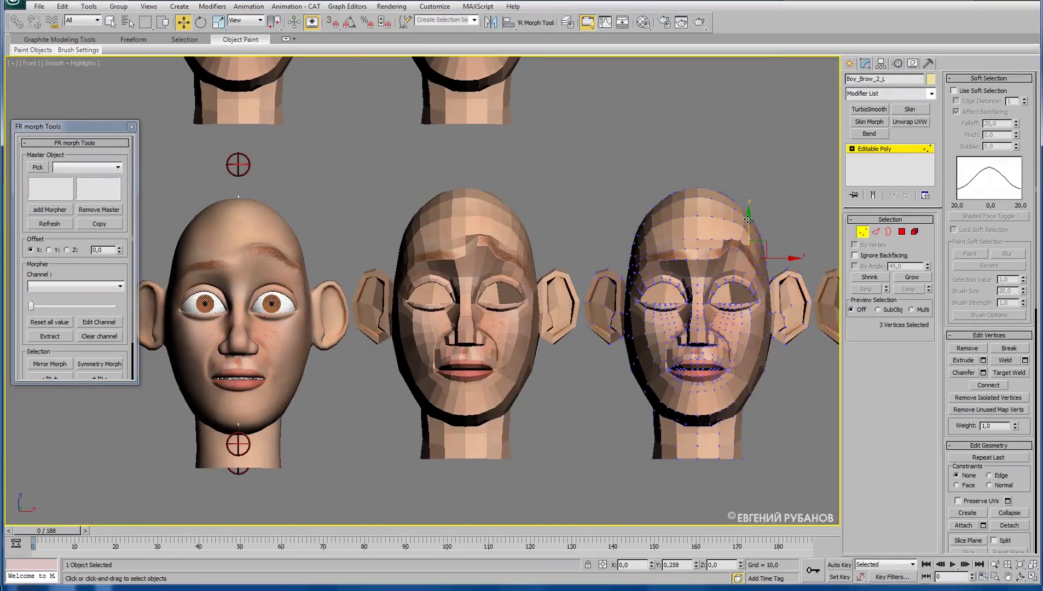
{"action": "left_click_drag", "start_coordinate": [748, 218], "coordinate": [747, 212]}
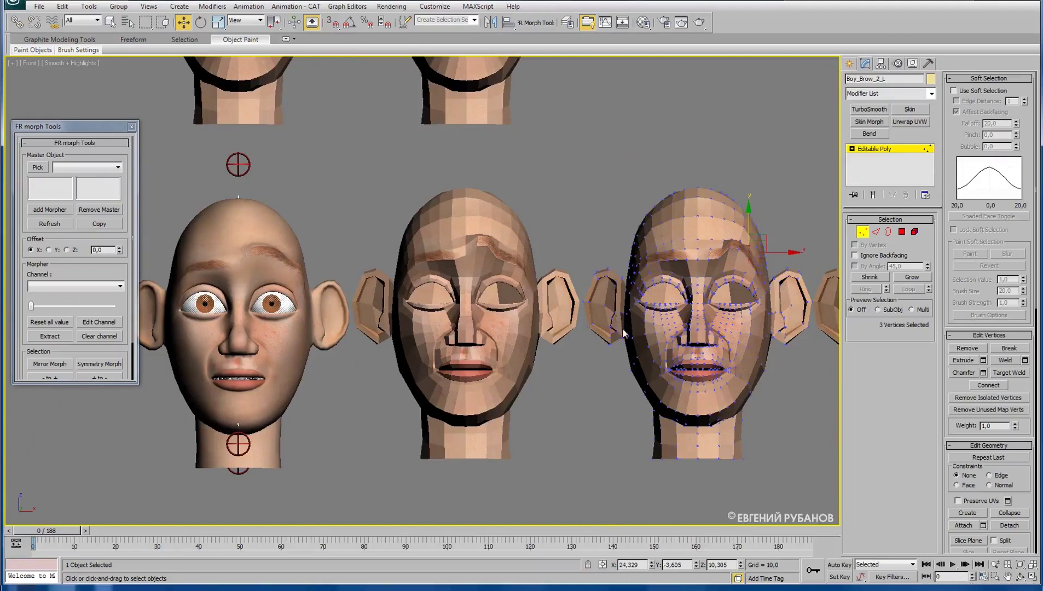
Exit vertex editing and select the Boy_Brow_3_L head.
{"action": "middle_click_drag", "start_coordinate": [738, 342], "coordinate": [601, 327]}
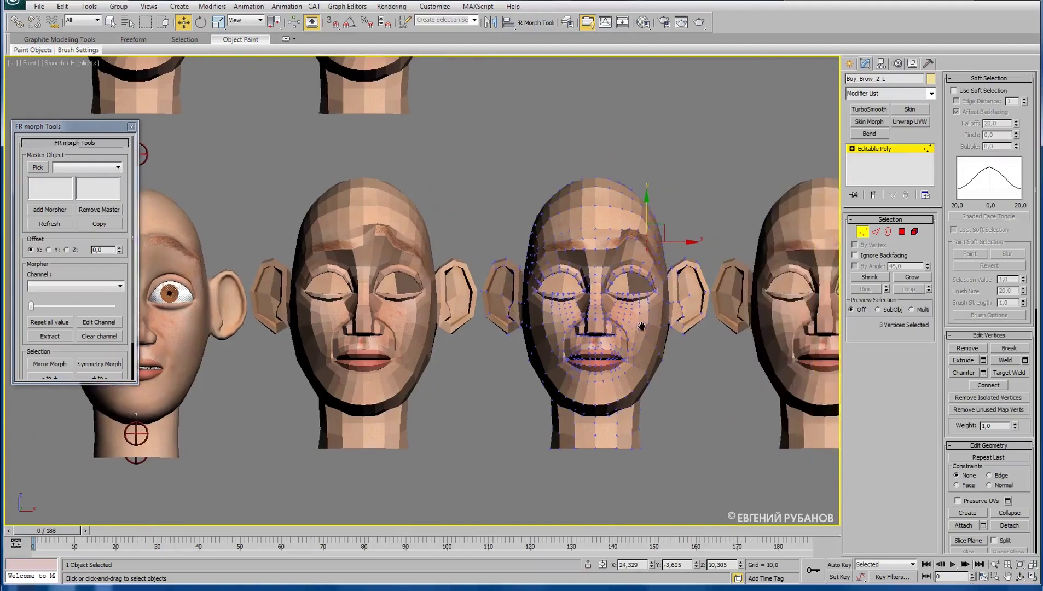
{"action": "left_click", "coordinate": [862, 232]}
{"action": "left_click", "coordinate": [781, 212]}
Shift two heads right and move Boy_Brow_3_L into the lower row beside the base head.
{"action": "middle_click_drag", "start_coordinate": [479, 329], "coordinate": [582, 298]}
{"action": "scroll", "coordinate": [582, 298], "scroll_direction": "down", "scroll_amount": 4}
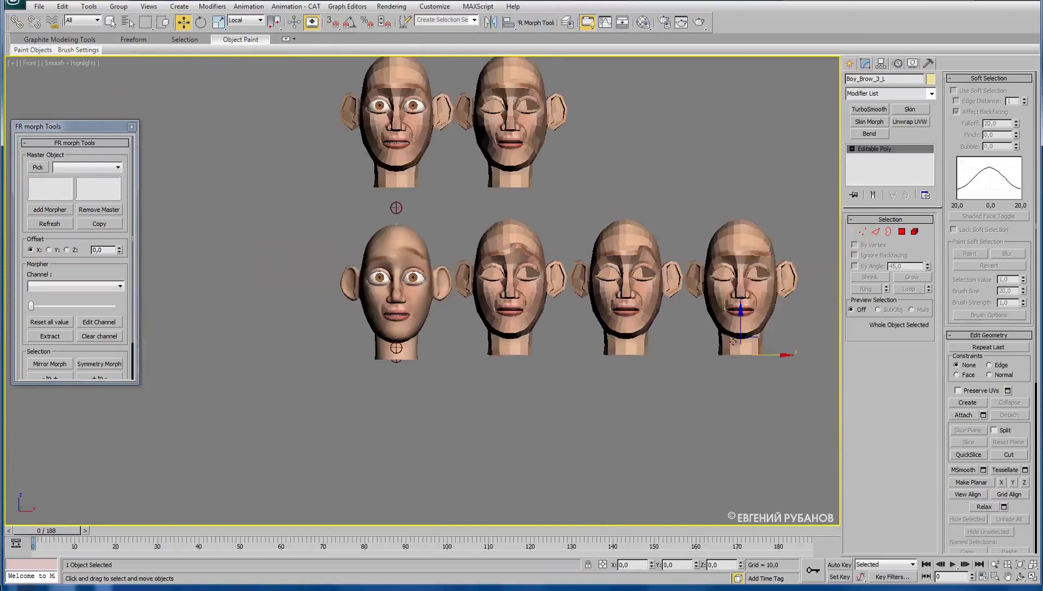
{"action": "left_click_drag", "start_coordinate": [756, 336], "coordinate": [471, 401]}
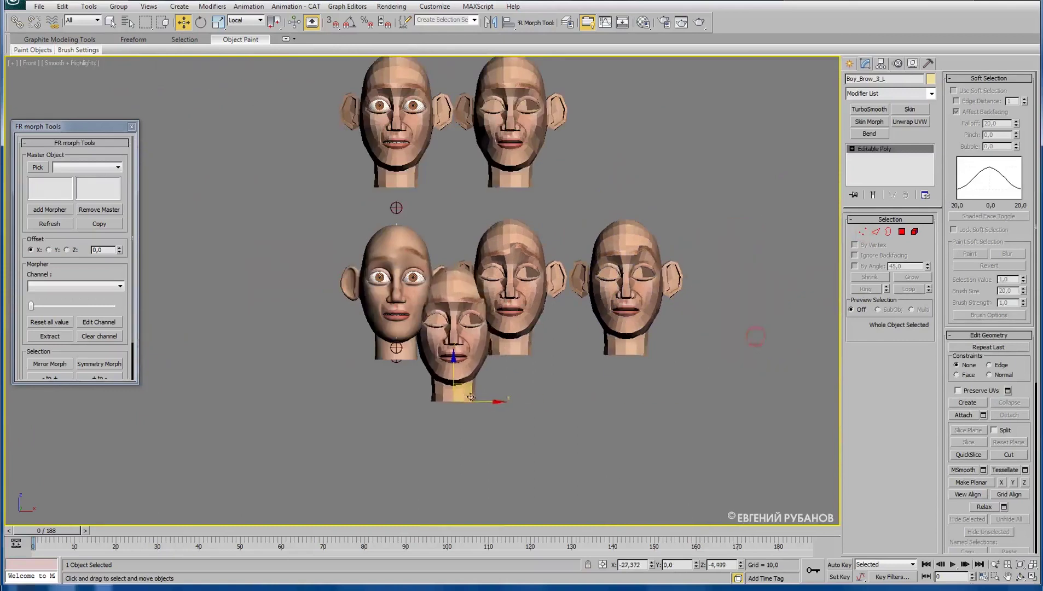
{"action": "left_click", "coordinate": [601, 233]}
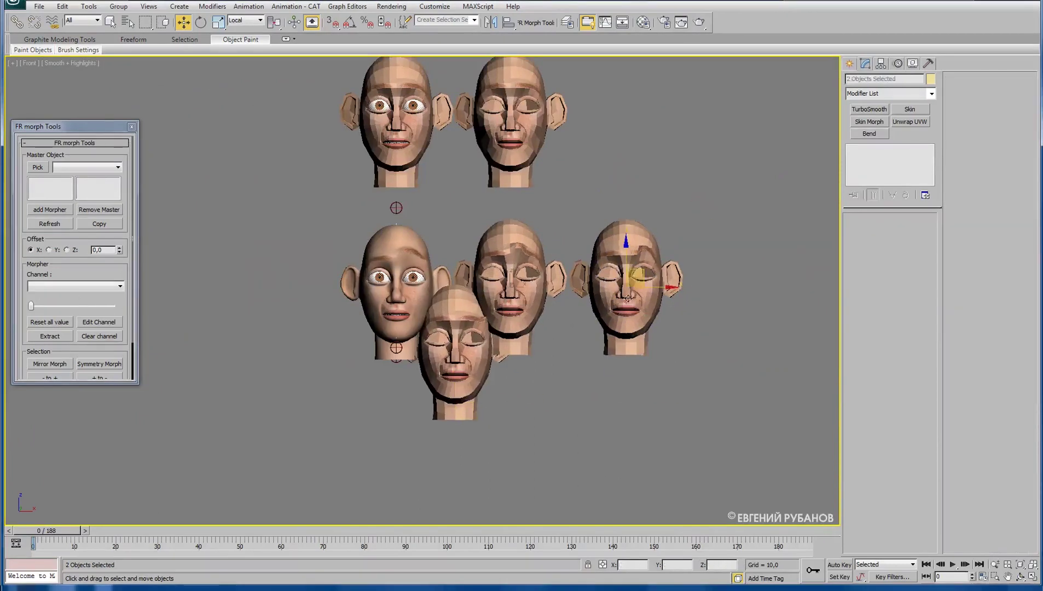
{"action": "left_click_drag", "start_coordinate": [663, 290], "coordinate": [766, 290]}
{"action": "left_click", "coordinate": [472, 359]}
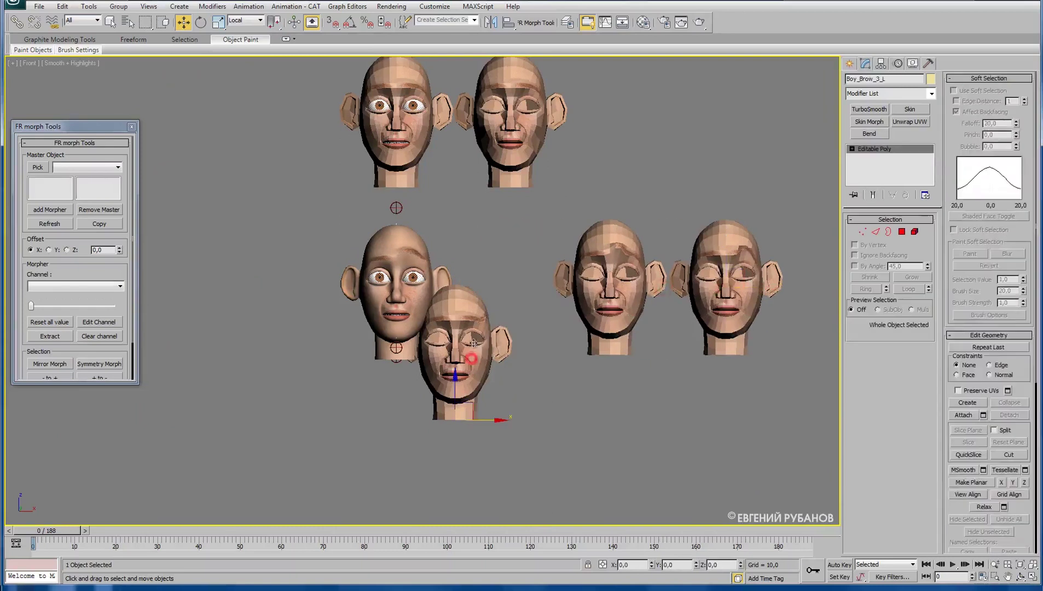
{"action": "left_click_drag", "start_coordinate": [471, 404], "coordinate": [518, 339]}
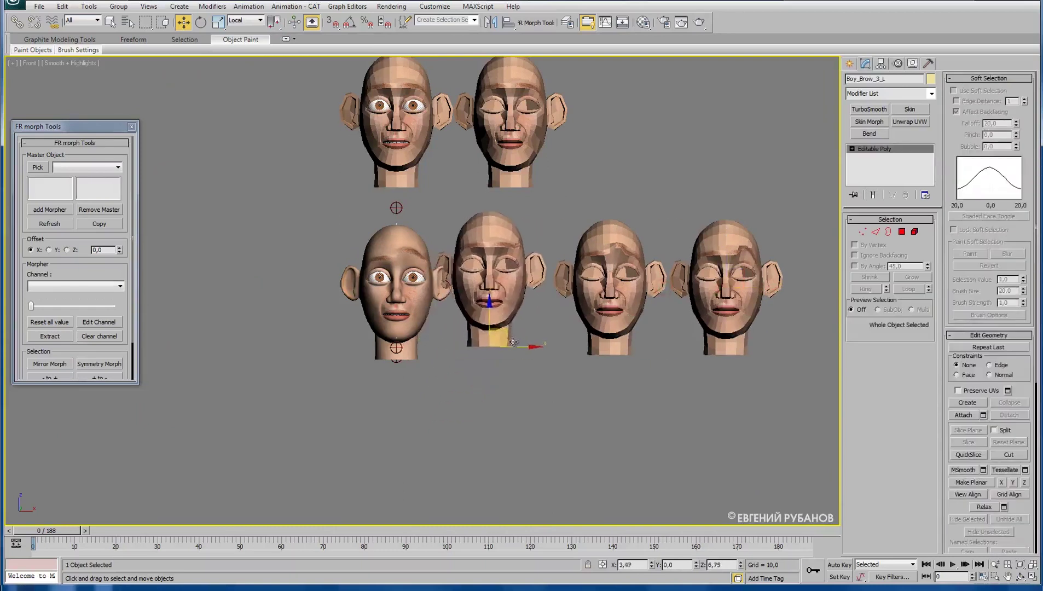
{"action": "mouse_move", "coordinate": [462, 334]}
{"action": "middle_mouse_down"}
{"action": "mouse_move", "coordinate": [461, 383]}
{"action": "mouse_move", "coordinate": [470, 356]}
{"action": "middle_mouse_up"}
{"action": "scroll", "coordinate": [489, 356], "scroll_direction": "up", "scroll_amount": 4}
{"action": "scroll", "coordinate": [489, 356], "scroll_direction": "up", "scroll_amount": 2}
{"action": "scroll", "coordinate": [490, 356], "scroll_direction": "up", "scroll_amount": 3}
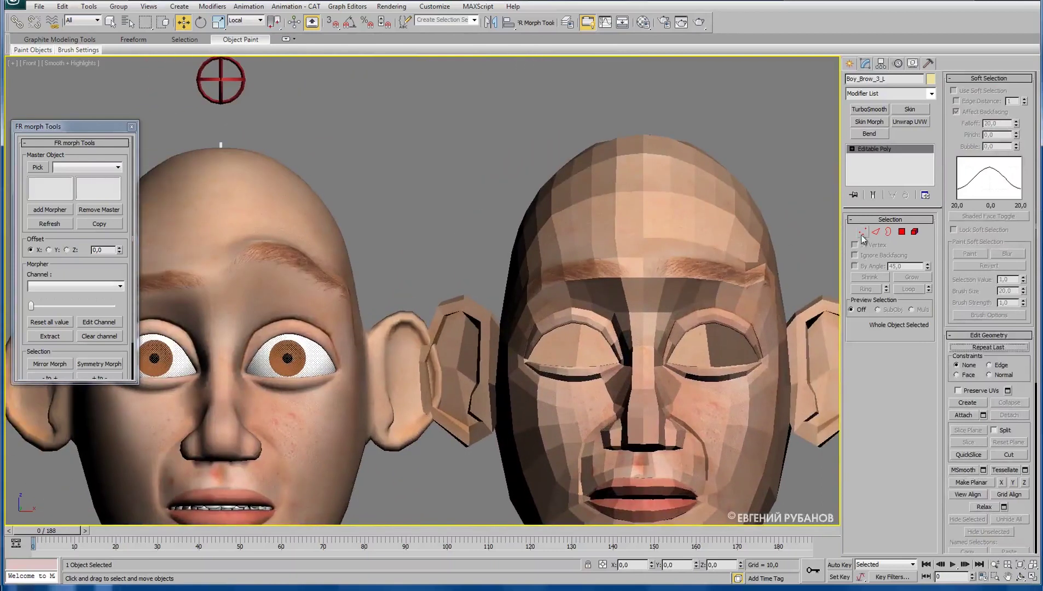
In Vertex mode, select three outer brow vertices on Boy_Brow_3_L and raise them.
{"action": "key", "text": "1"}
{"action": "left_click", "coordinate": [742, 273]}
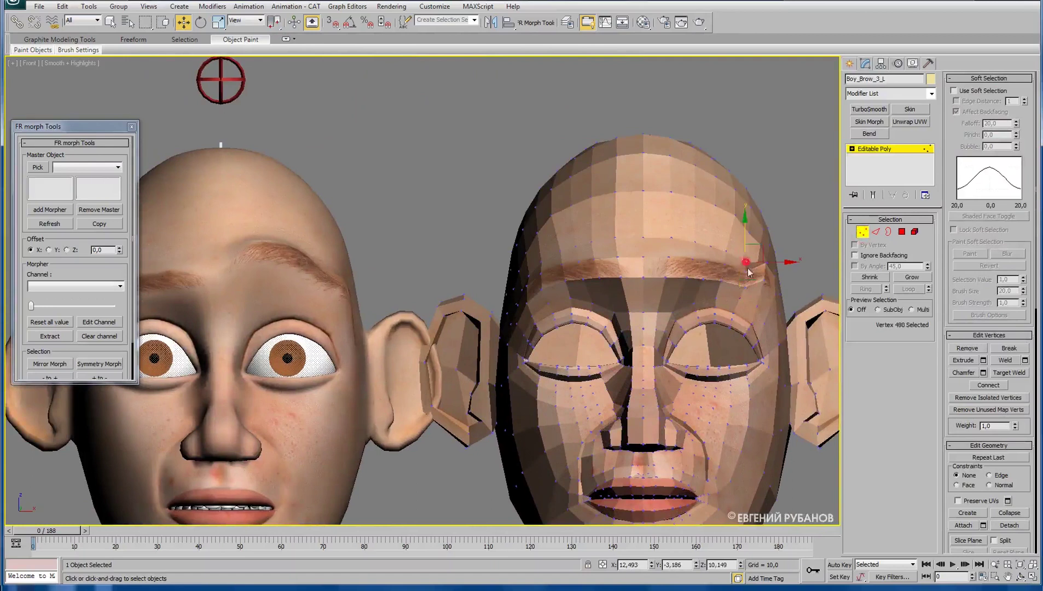
{"action": "left_click", "coordinate": [749, 281], "text": "ctrl"}
{"action": "left_click", "coordinate": [745, 284], "text": "ctrl"}
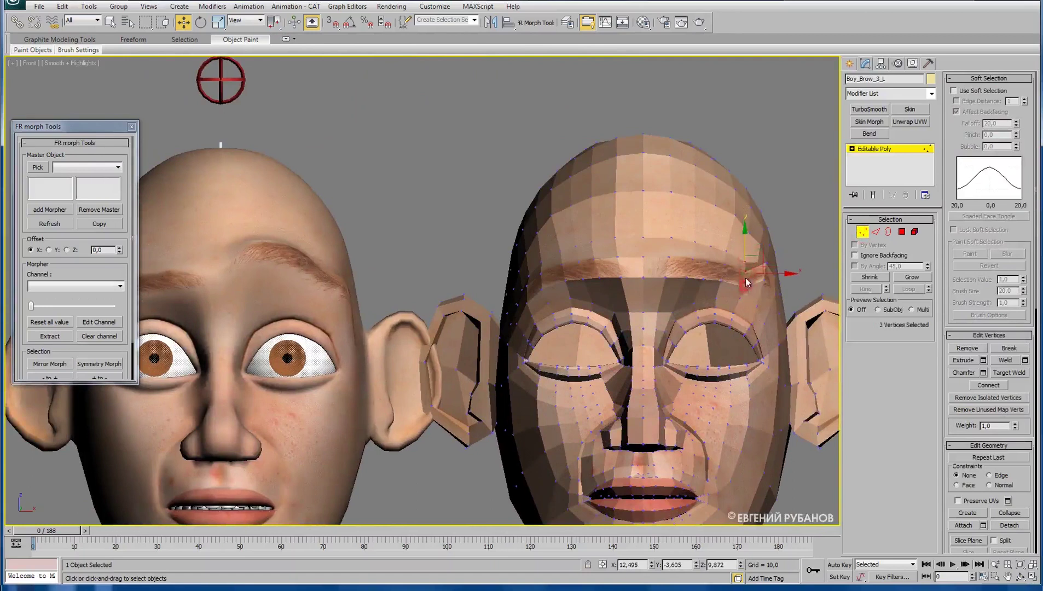
{"action": "left_click_drag", "start_coordinate": [748, 241], "coordinate": [748, 240]}
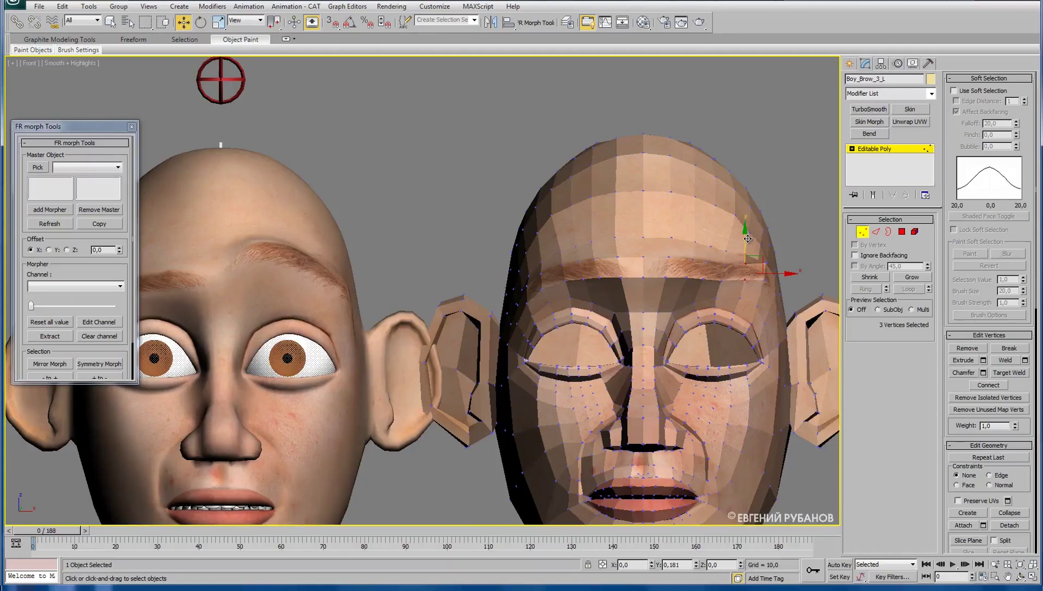
{"action": "left_click_drag", "start_coordinate": [747, 237], "coordinate": [746, 229]}
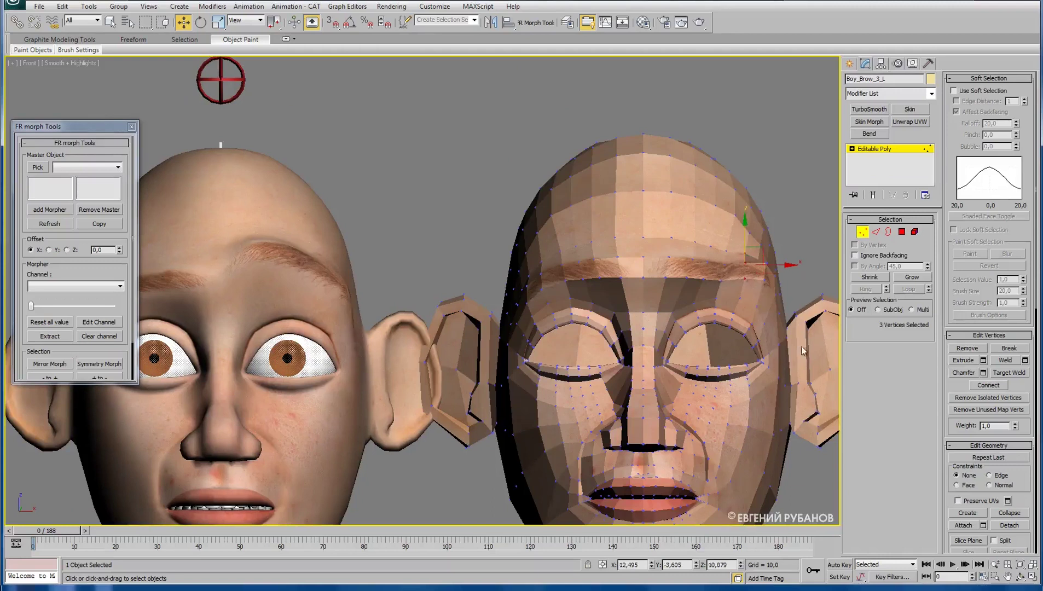
Shift the brow vertices outward, add a fourth corner vertex, and nudge them.
{"action": "middle_click_drag", "start_coordinate": [798, 343], "coordinate": [786, 315], "text": "alt"}
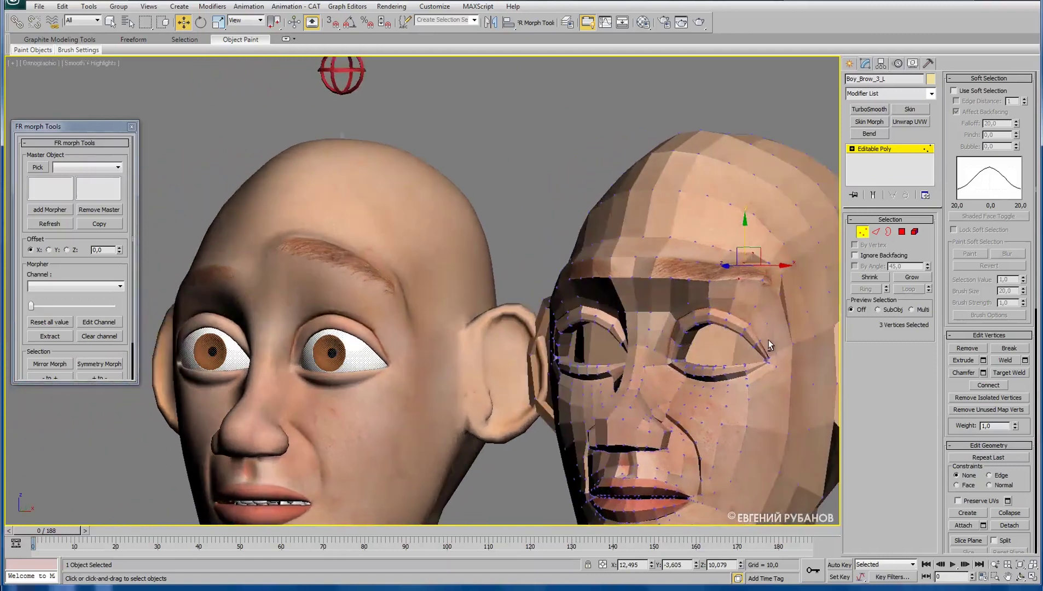
{"action": "left_click_drag", "start_coordinate": [781, 276], "coordinate": [769, 275]}
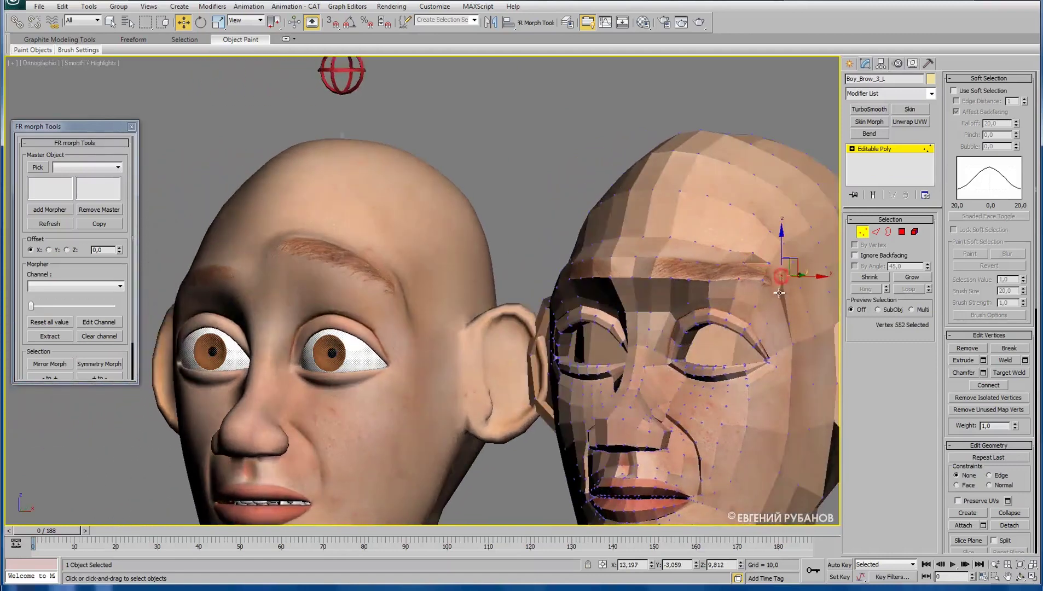
{"action": "left_click", "coordinate": [764, 286], "text": "ctrl"}
{"action": "mouse_move", "coordinate": [764, 287]}
{"action": "middle_mouse_down", "text": "alt"}
{"action": "mouse_move", "coordinate": [712, 326]}
{"action": "mouse_move", "coordinate": [763, 303]}
{"action": "mouse_move", "coordinate": [778, 273]}
{"action": "middle_mouse_up", "text": "alt"}
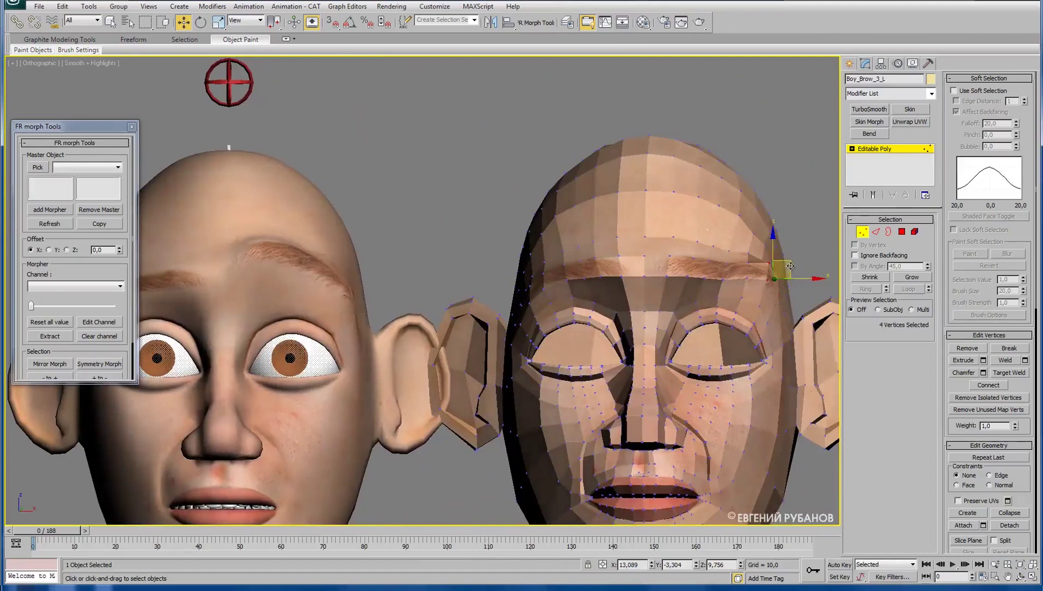
{"action": "left_click_drag", "start_coordinate": [790, 266], "coordinate": [789, 267]}
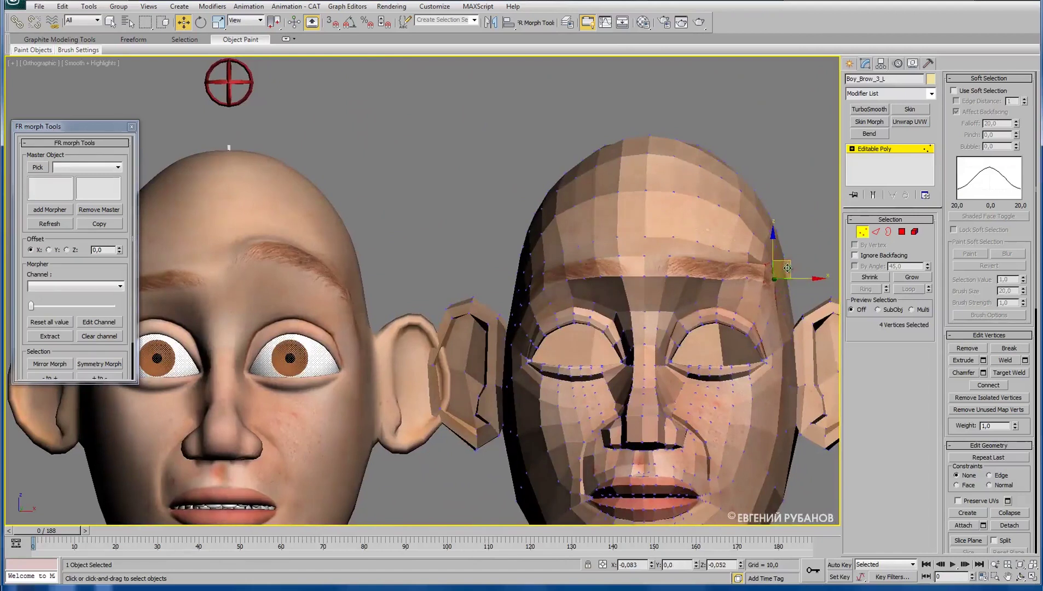
{"action": "mouse_move", "coordinate": [773, 309]}
{"action": "middle_mouse_down", "text": "alt"}
{"action": "mouse_move", "coordinate": [573, 357]}
{"action": "mouse_move", "coordinate": [689, 326]}
{"action": "middle_mouse_up", "text": "alt"}
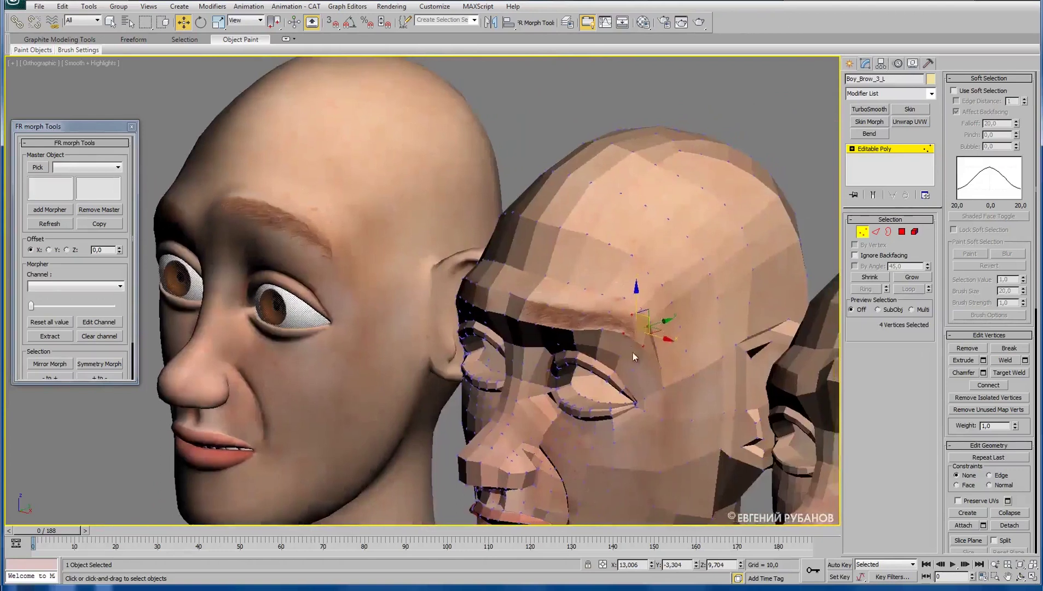
Select two vertices at the brow end of Boy_Brow_3_L and nudge them sideways.
{"action": "scroll", "coordinate": [668, 329], "scroll_direction": "up", "scroll_amount": 6}
{"action": "left_click", "coordinate": [680, 269]}
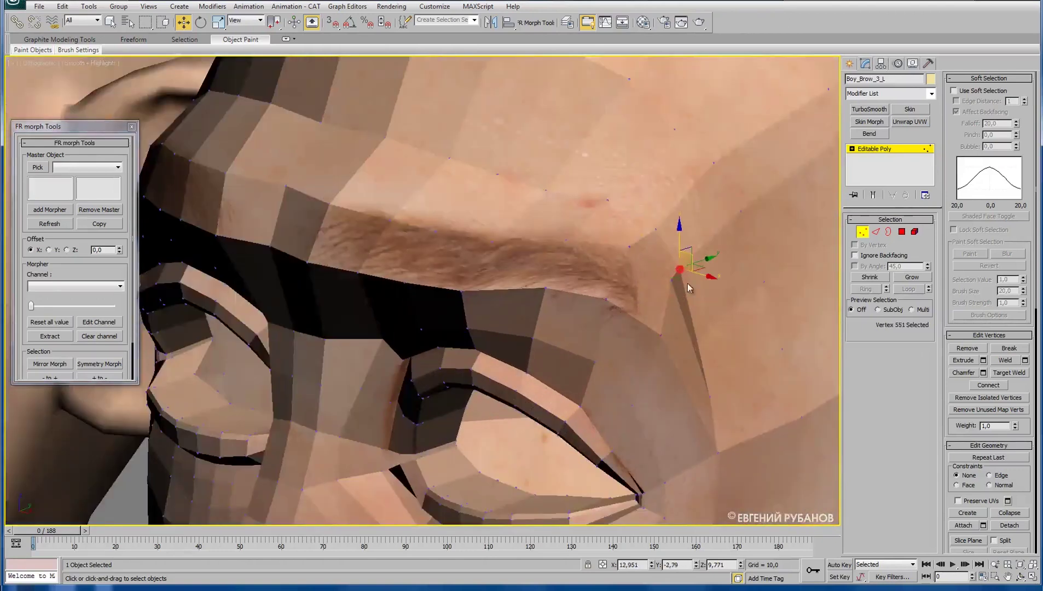
{"action": "left_click", "coordinate": [698, 341], "text": "ctrl"}
{"action": "middle_click_drag", "start_coordinate": [664, 352], "coordinate": [685, 341], "text": "alt"}
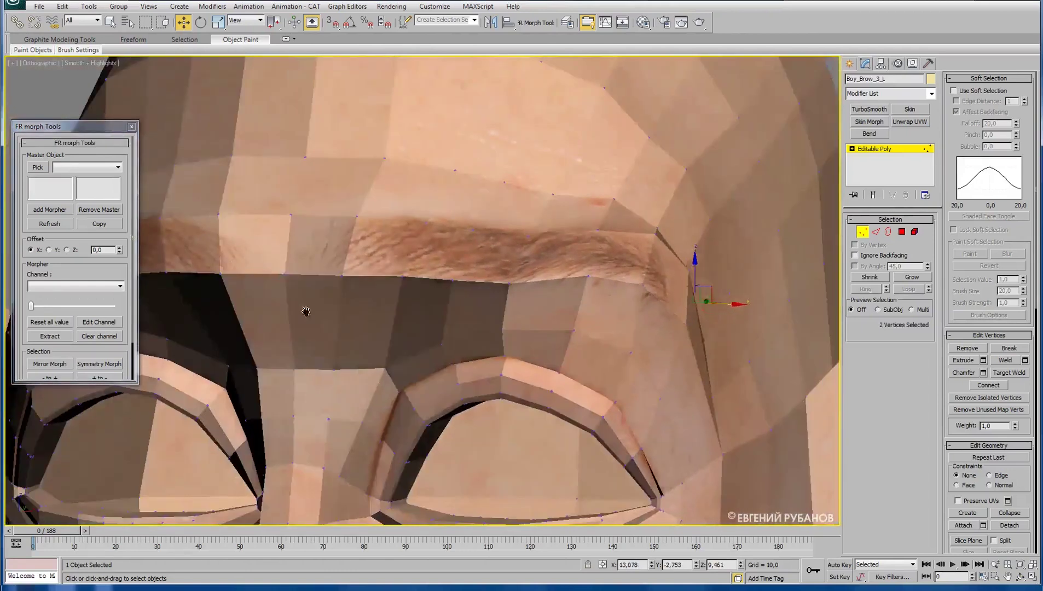
{"action": "scroll", "coordinate": [617, 324], "scroll_direction": "down", "scroll_amount": 3}
{"action": "scroll", "coordinate": [405, 349], "scroll_direction": "down", "scroll_amount": 3}
{"action": "scroll", "coordinate": [398, 352], "scroll_direction": "down", "scroll_amount": 2}
{"action": "middle_click_drag", "start_coordinate": [398, 352], "coordinate": [525, 326], "text": "alt"}
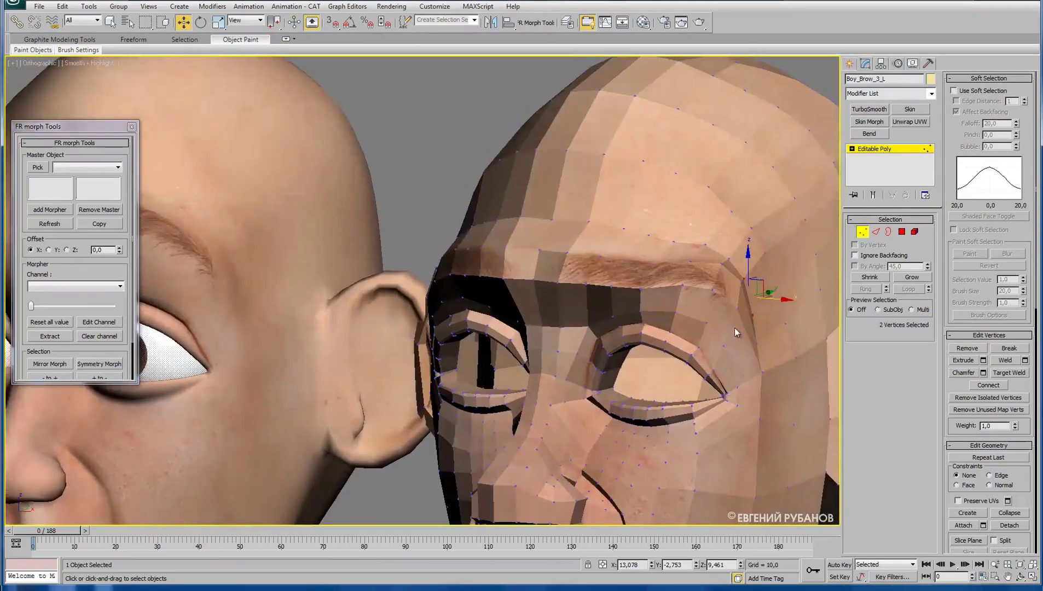
{"action": "left_click_drag", "start_coordinate": [780, 300], "coordinate": [783, 300]}
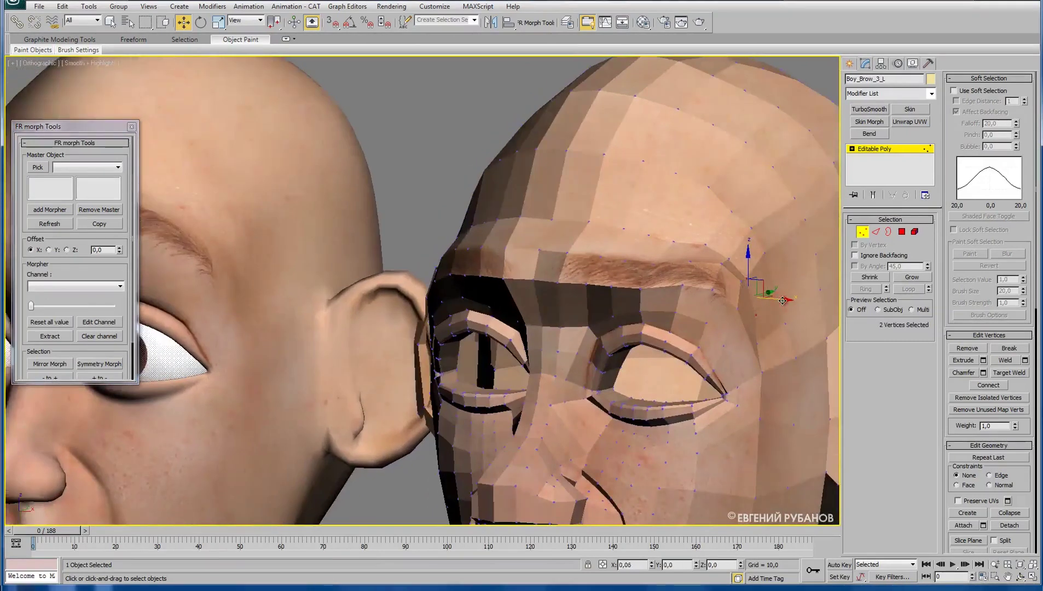
Raise vertex 551, then nudge vertex 490 sideways and upward.
{"action": "left_click", "coordinate": [746, 277]}
{"action": "left_click_drag", "start_coordinate": [745, 262], "coordinate": [742, 252]}
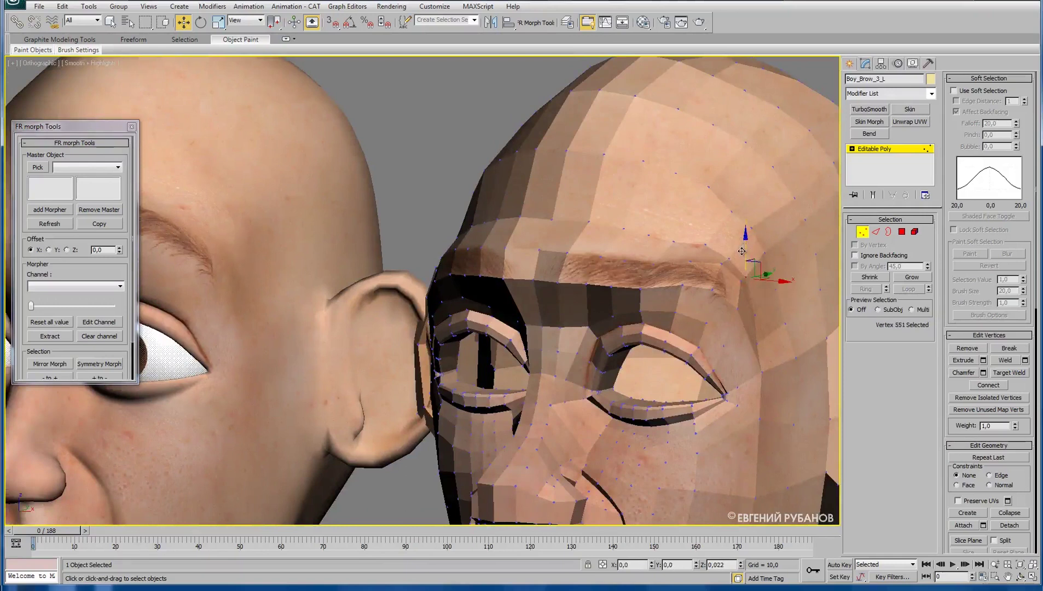
{"action": "mouse_move", "coordinate": [696, 293]}
{"action": "middle_mouse_down", "text": "alt"}
{"action": "mouse_move", "coordinate": [561, 354]}
{"action": "mouse_move", "coordinate": [540, 311]}
{"action": "mouse_move", "coordinate": [587, 362]}
{"action": "mouse_move", "coordinate": [570, 365]}
{"action": "mouse_move", "coordinate": [652, 296]}
{"action": "middle_mouse_up", "text": "alt"}
{"action": "scroll", "coordinate": [540, 311], "scroll_direction": "down", "scroll_amount": 2}
{"action": "left_click", "coordinate": [660, 283]}
{"action": "left_click_drag", "start_coordinate": [690, 287], "coordinate": [689, 288]}
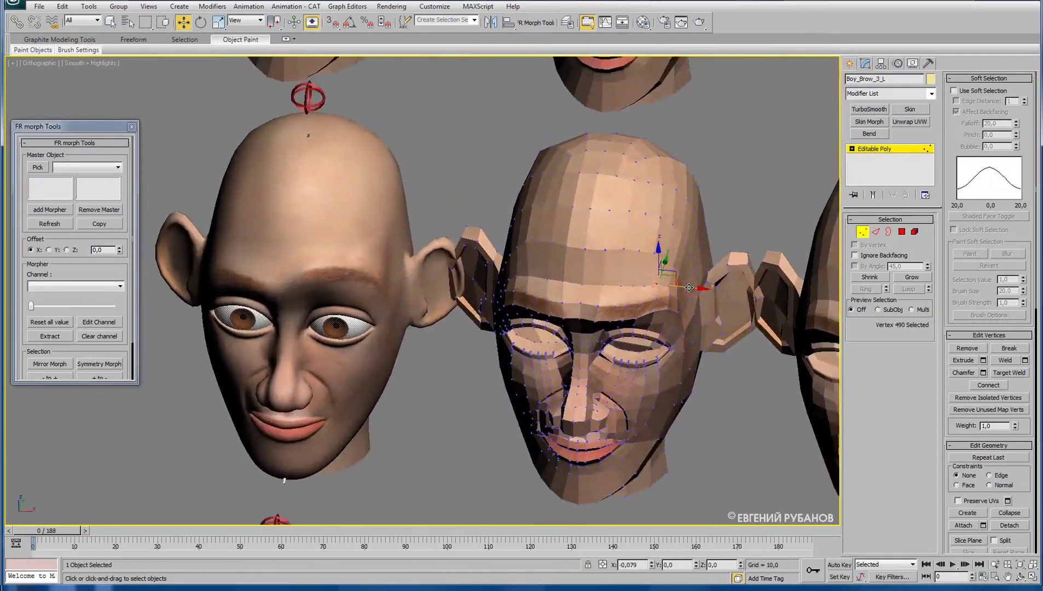
{"action": "middle_click_drag", "start_coordinate": [412, 337], "coordinate": [389, 313], "text": "alt"}
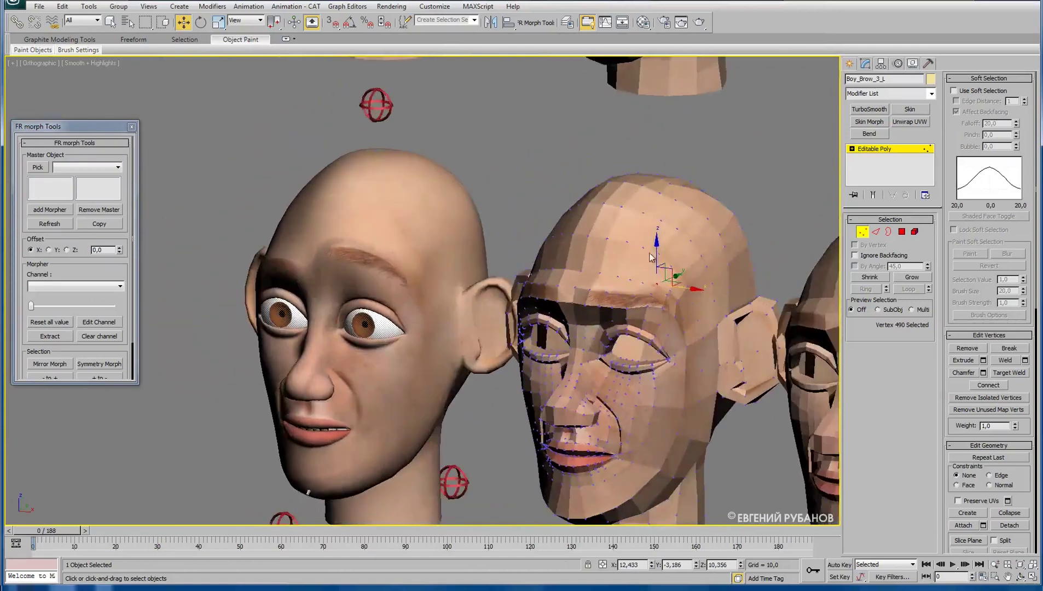
{"action": "left_click_drag", "start_coordinate": [660, 256], "coordinate": [660, 253]}
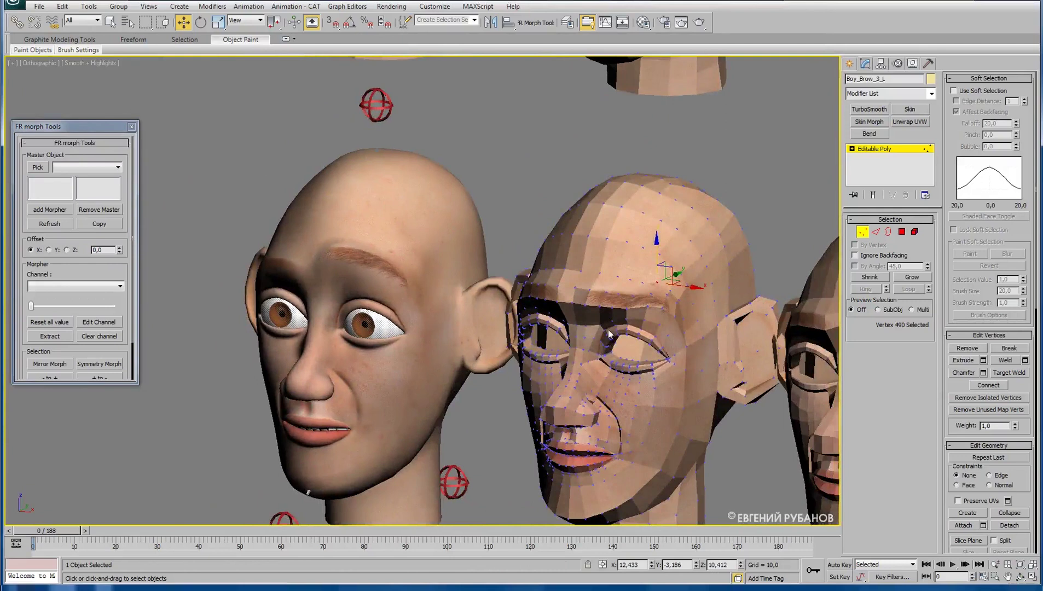
{"action": "middle_click_drag", "start_coordinate": [510, 332], "coordinate": [450, 366], "text": "alt"}
{"action": "scroll", "coordinate": [450, 366], "scroll_direction": "up", "scroll_amount": 3}
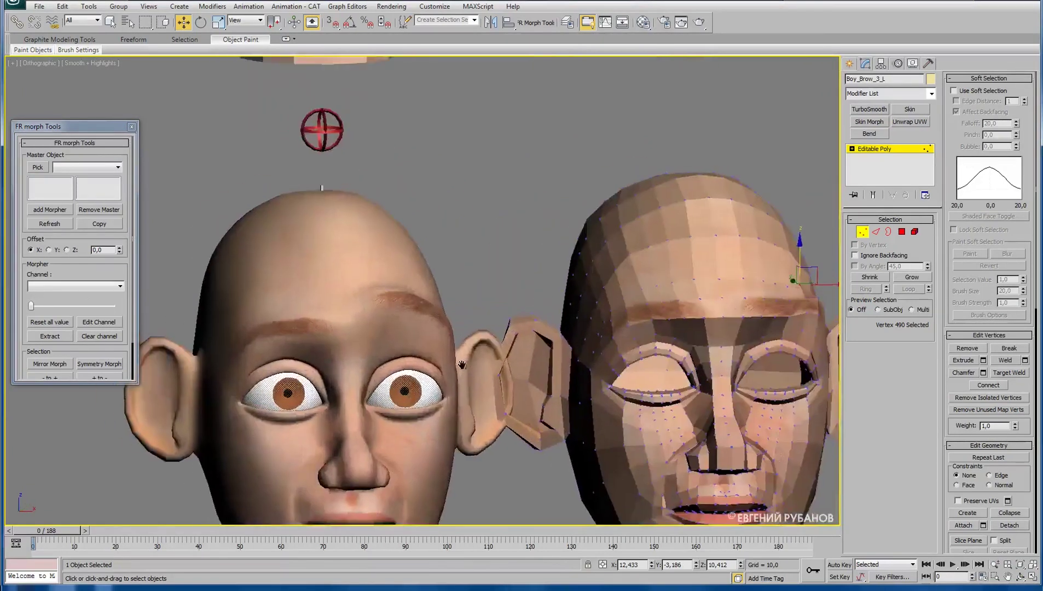
Select vertex 469 at the brow centre.
{"action": "left_click", "coordinate": [712, 314]}
{"action": "middle_click_drag", "start_coordinate": [748, 338], "coordinate": [600, 309]}
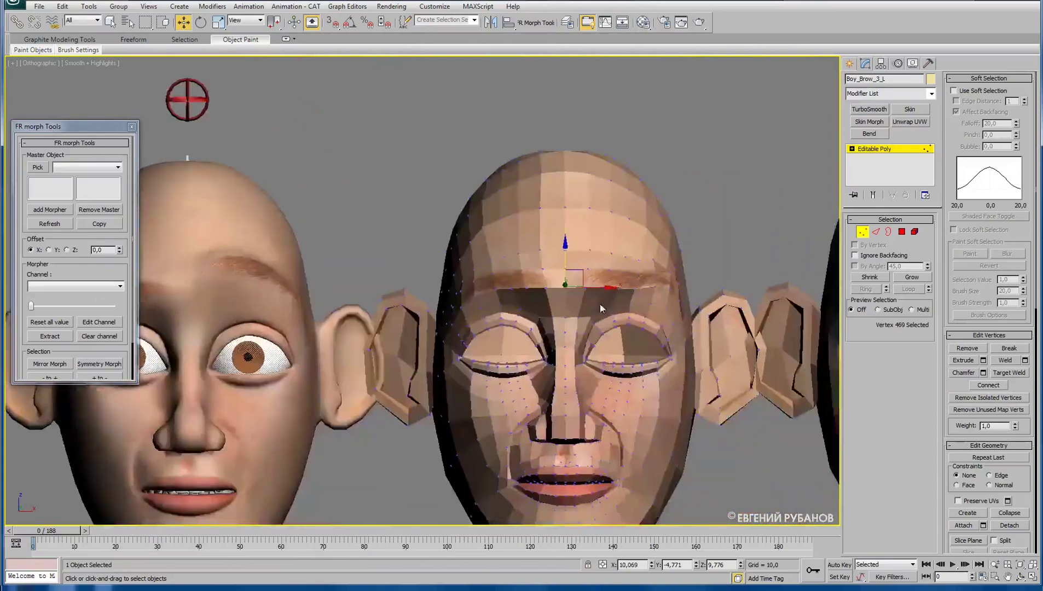
{"action": "scroll", "coordinate": [601, 308], "scroll_direction": "down", "scroll_amount": 5}
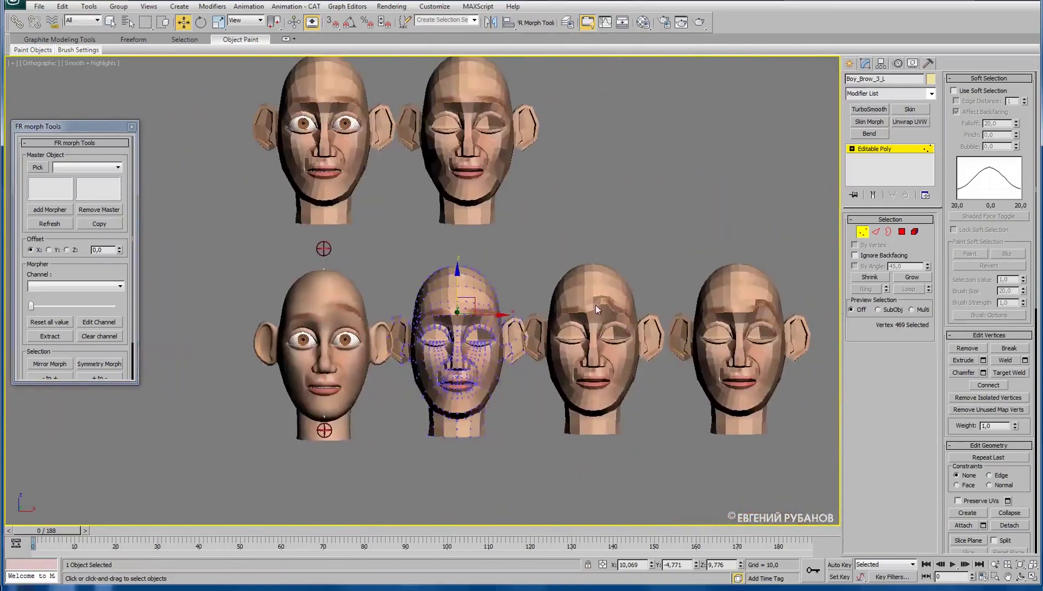
Raise the inner brow vertices of Boy_Brow_1_L slightly along Z, then exit Vertex mode.
{"action": "scroll", "coordinate": [594, 315], "scroll_direction": "up", "scroll_amount": 4}
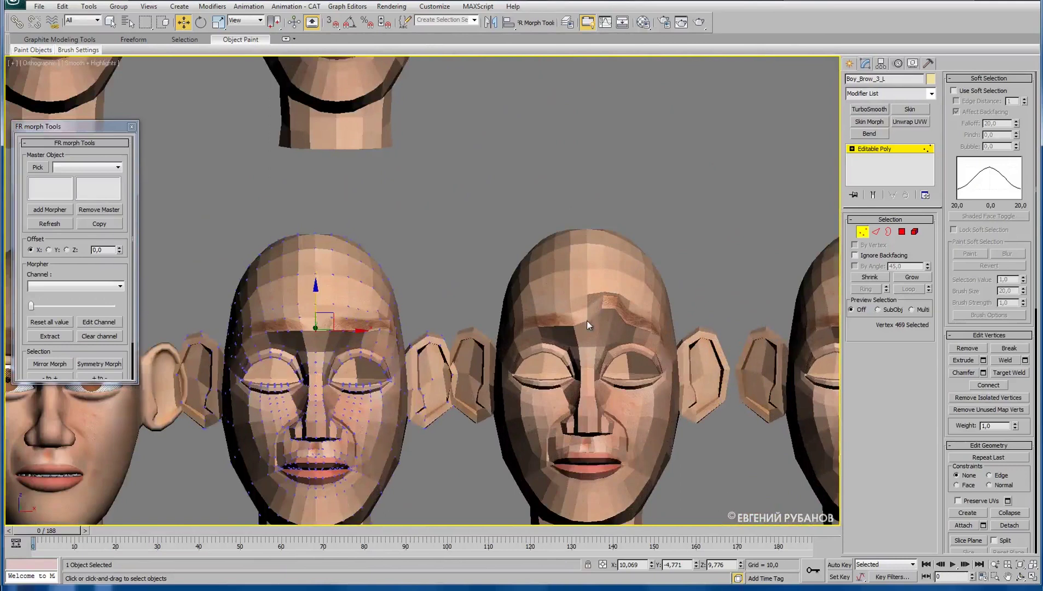
{"action": "left_click", "coordinate": [863, 231]}
{"action": "left_click", "coordinate": [612, 268]}
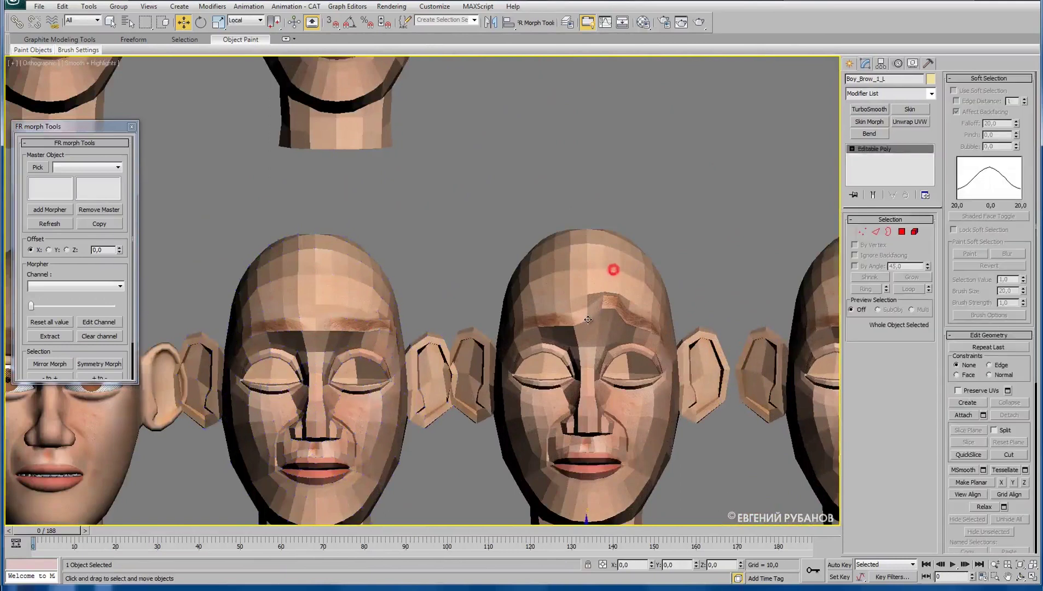
{"action": "left_click", "coordinate": [863, 232]}
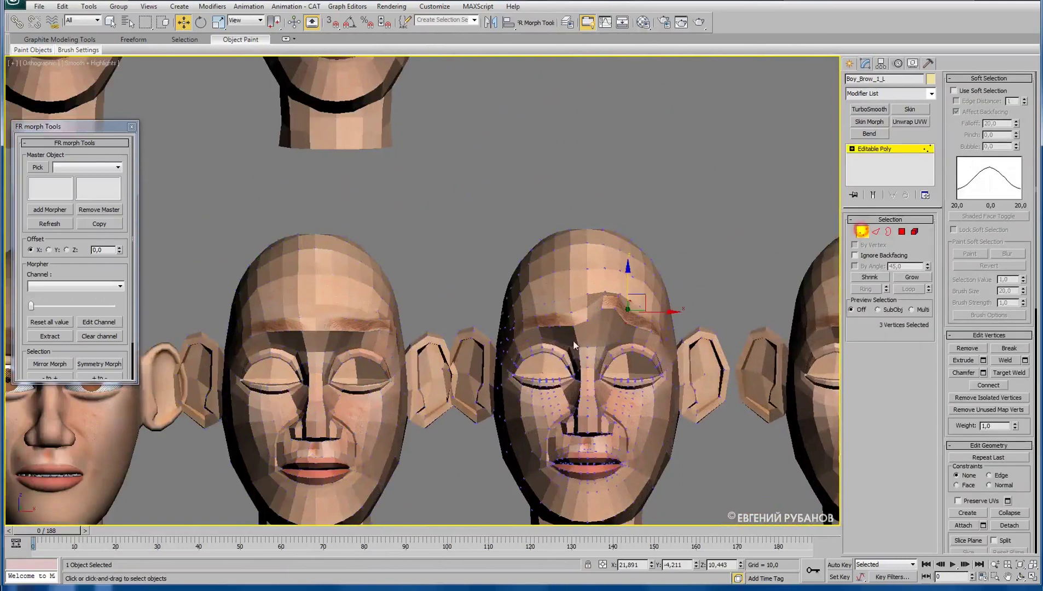
{"action": "left_click_drag", "start_coordinate": [621, 291], "coordinate": [579, 326]}
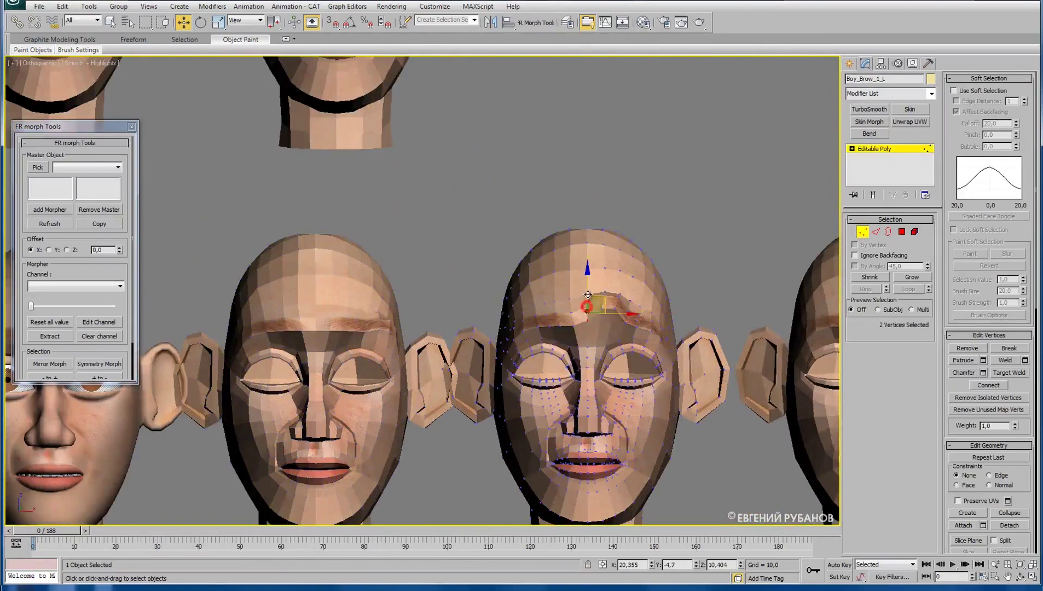
{"action": "mouse_move", "coordinate": [571, 319]}
{"action": "middle_mouse_down"}
{"action": "mouse_move", "coordinate": [498, 346]}
{"action": "mouse_move", "coordinate": [559, 335]}
{"action": "middle_mouse_up"}
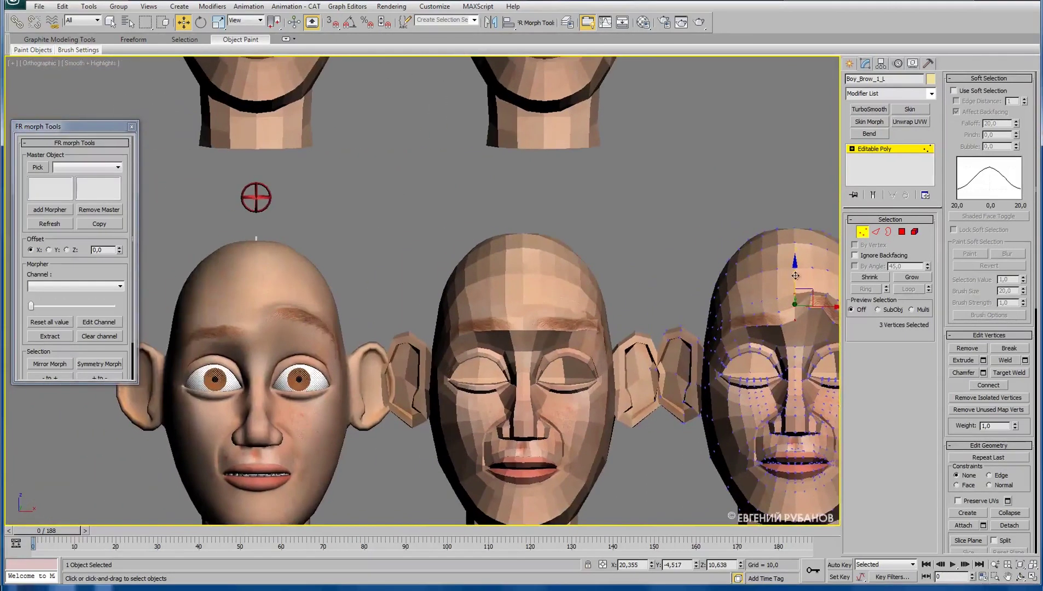
{"action": "left_click_drag", "start_coordinate": [795, 274], "coordinate": [797, 269]}
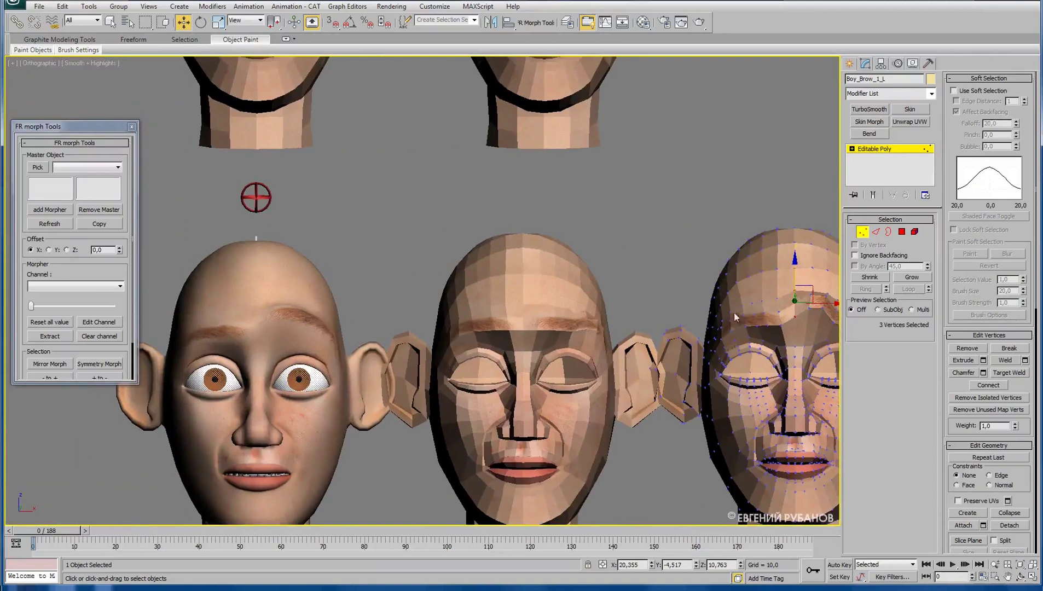
{"action": "middle_click_drag", "start_coordinate": [734, 312], "coordinate": [695, 252]}
{"action": "left_click", "coordinate": [862, 231]}
Select the Boy_Brow_3_L head.
{"action": "middle_click_drag", "start_coordinate": [493, 335], "coordinate": [514, 304]}
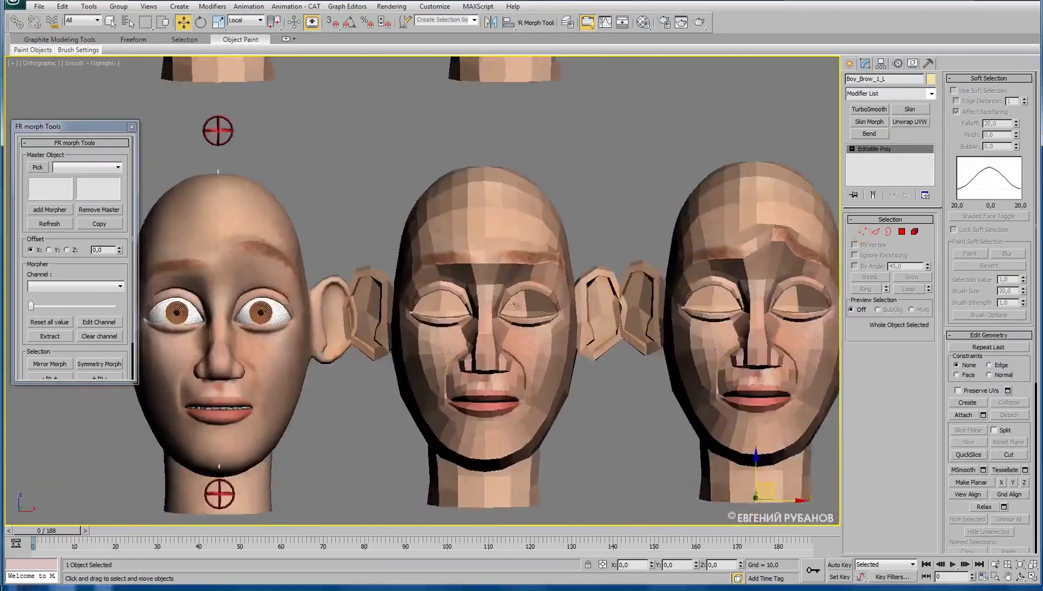
{"action": "scroll", "coordinate": [515, 304], "scroll_direction": "down", "scroll_amount": 3}
{"action": "left_click", "coordinate": [506, 256]}
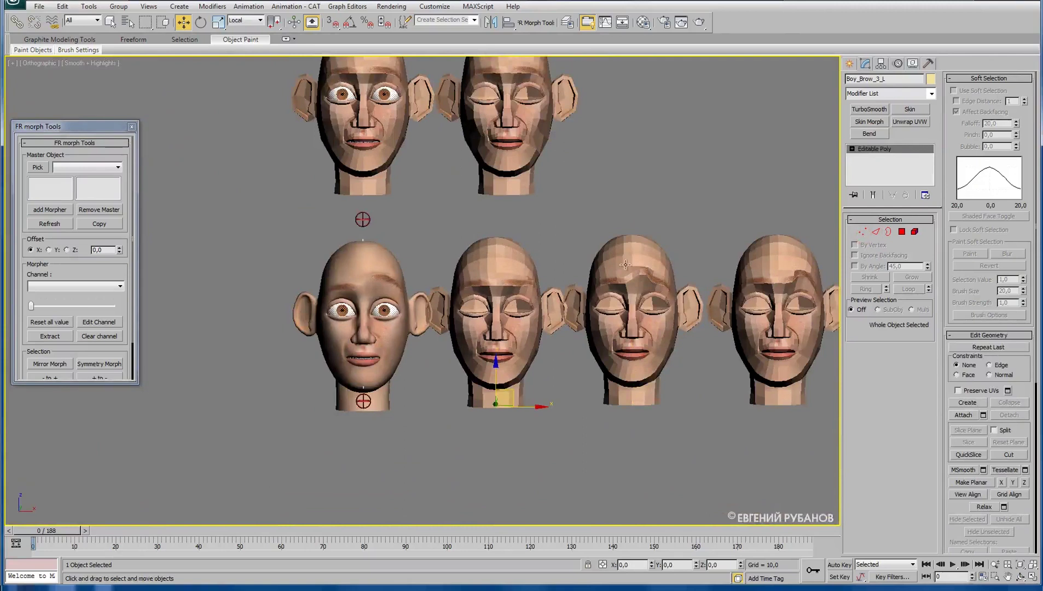
{"action": "scroll", "coordinate": [727, 299], "scroll_direction": "up", "scroll_amount": 2}
{"action": "scroll", "coordinate": [623, 324], "scroll_direction": "up", "scroll_amount": 2}
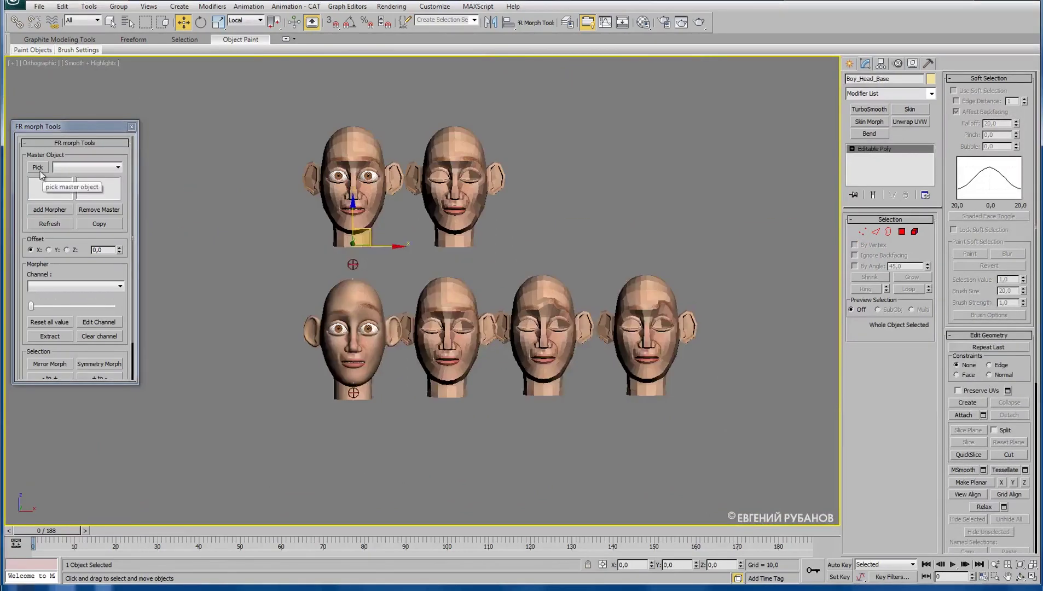
Pick Boy_Head_Base as master object, select Boy_Brow_1_L, and start Mirror Morph.
{"action": "left_click", "coordinate": [39, 170]}
{"action": "left_click", "coordinate": [364, 142]}
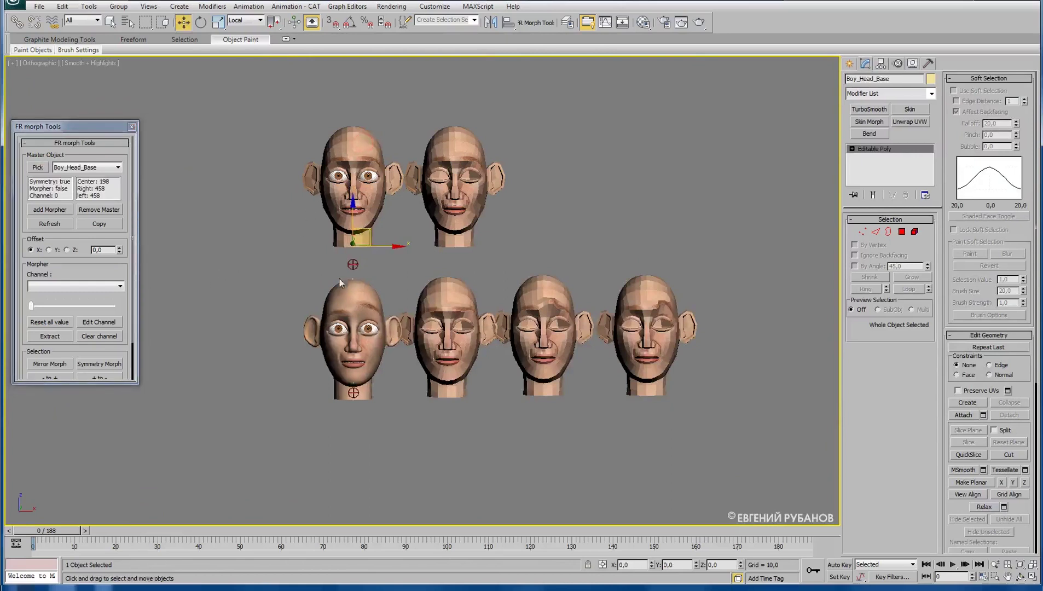
{"action": "left_click", "coordinate": [547, 289]}
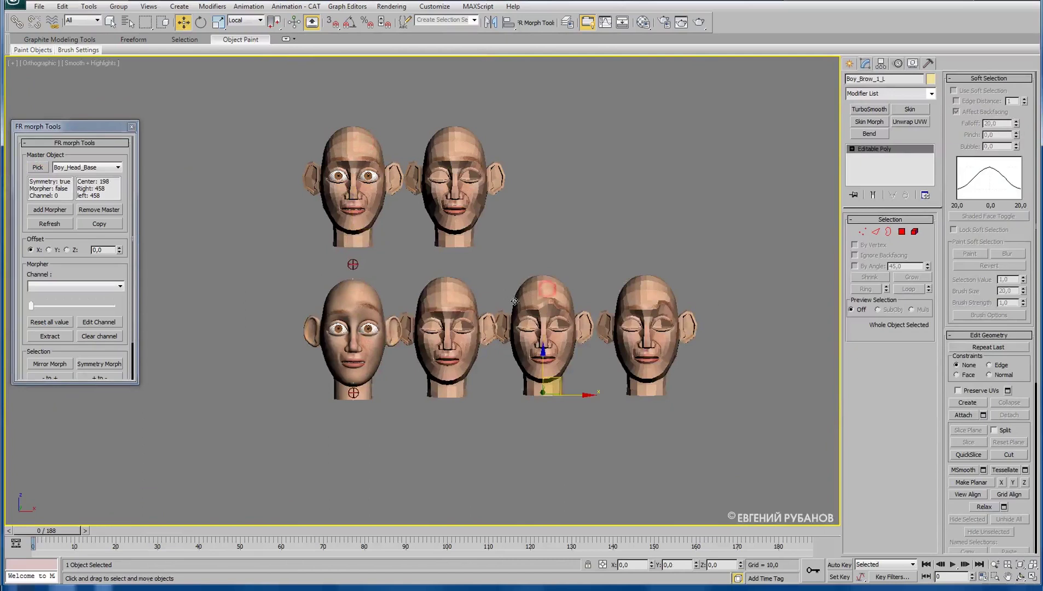
{"action": "left_click", "coordinate": [58, 364]}
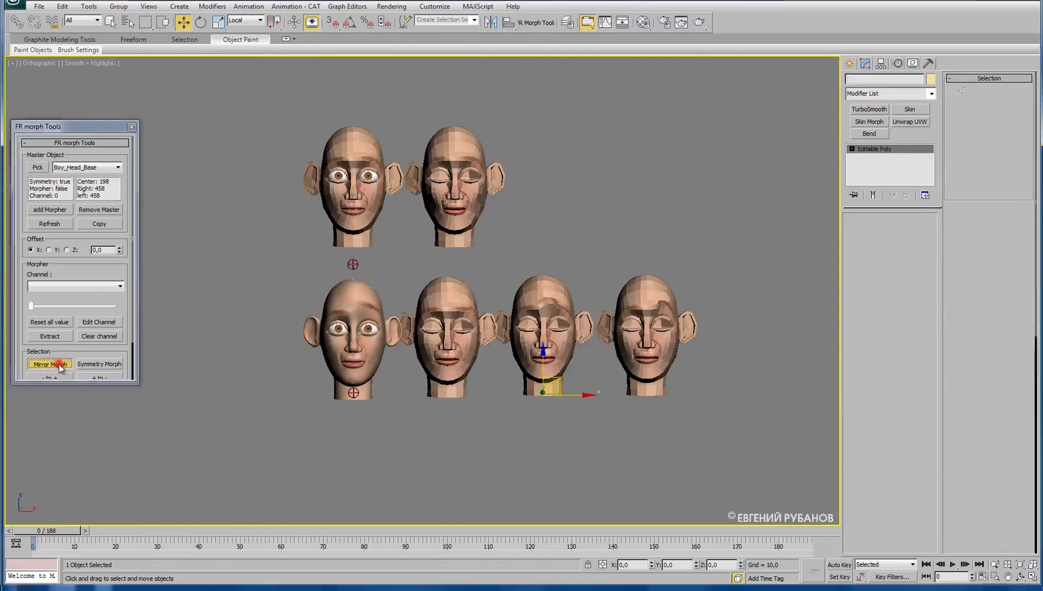
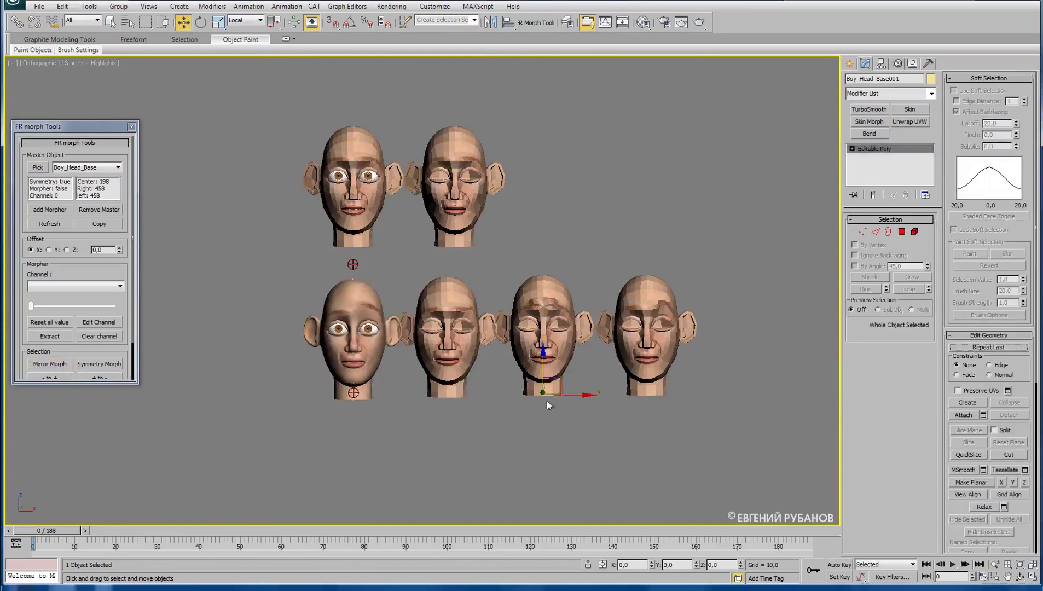
Mirror the brow shape of Boy_Brow_3_L.
{"action": "scroll", "coordinate": [481, 330], "scroll_direction": "up", "scroll_amount": 3}
{"action": "scroll", "coordinate": [547, 306], "scroll_direction": "up", "scroll_amount": 2}
{"action": "scroll", "coordinate": [708, 271], "scroll_direction": "up", "scroll_amount": 2}
{"action": "scroll", "coordinate": [709, 271], "scroll_direction": "down", "scroll_amount": 2}
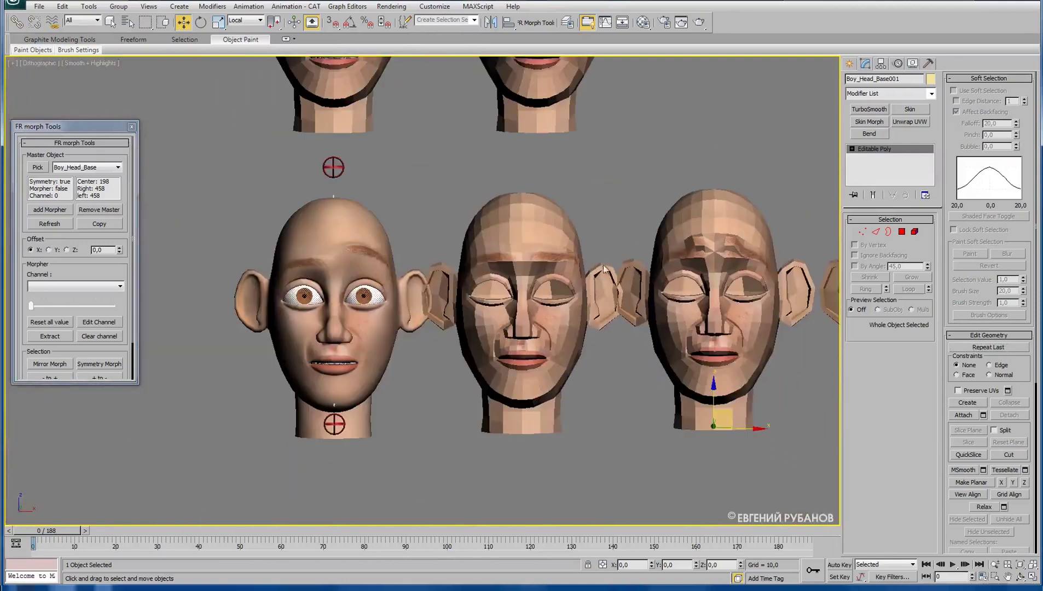
{"action": "left_click", "coordinate": [535, 230]}
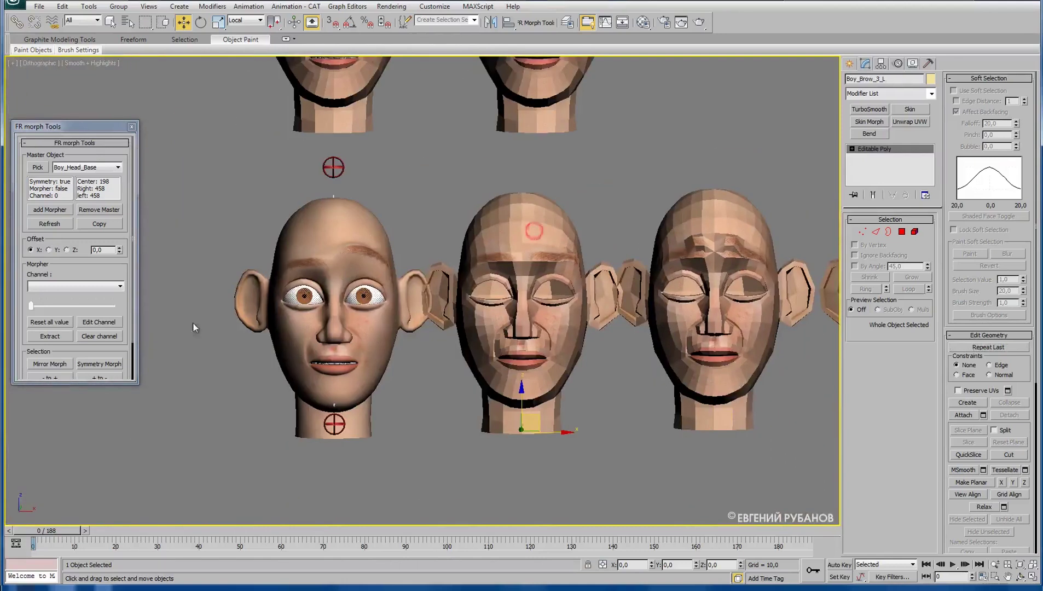
{"action": "left_click", "coordinate": [59, 366]}
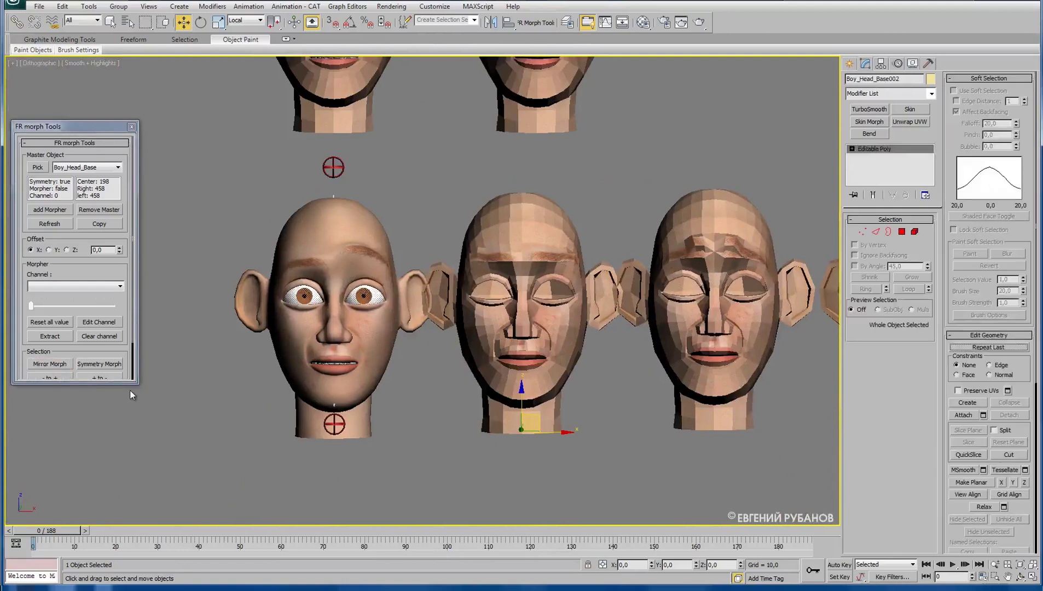
Mirror Boy_Brow_2_L's brow shape and close the FR morph tools.
{"action": "middle_click_drag", "start_coordinate": [662, 308], "coordinate": [466, 338]}
{"action": "left_click", "coordinate": [725, 249]}
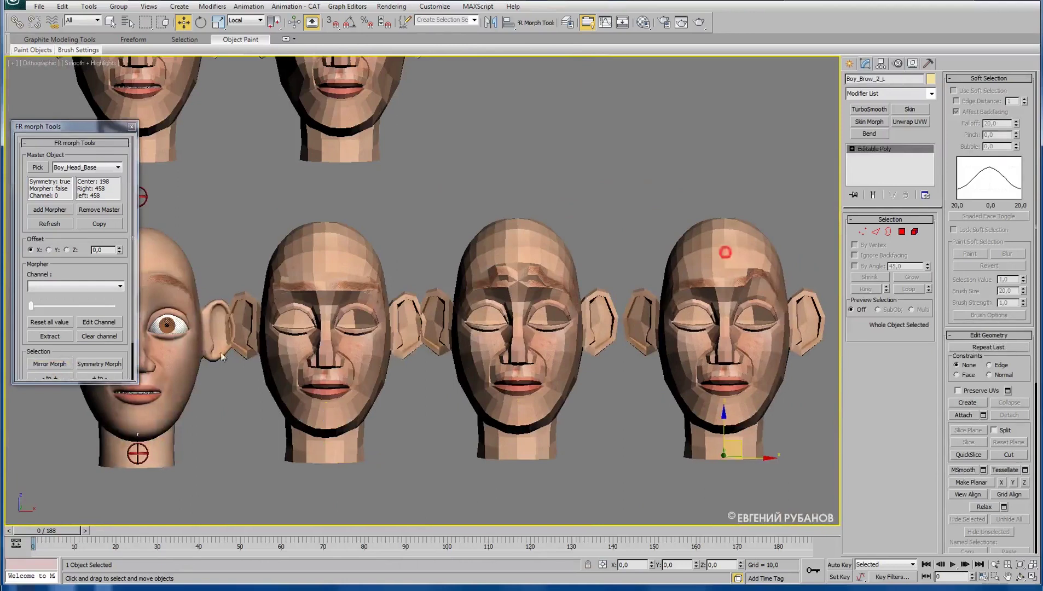
{"action": "left_click", "coordinate": [60, 365]}
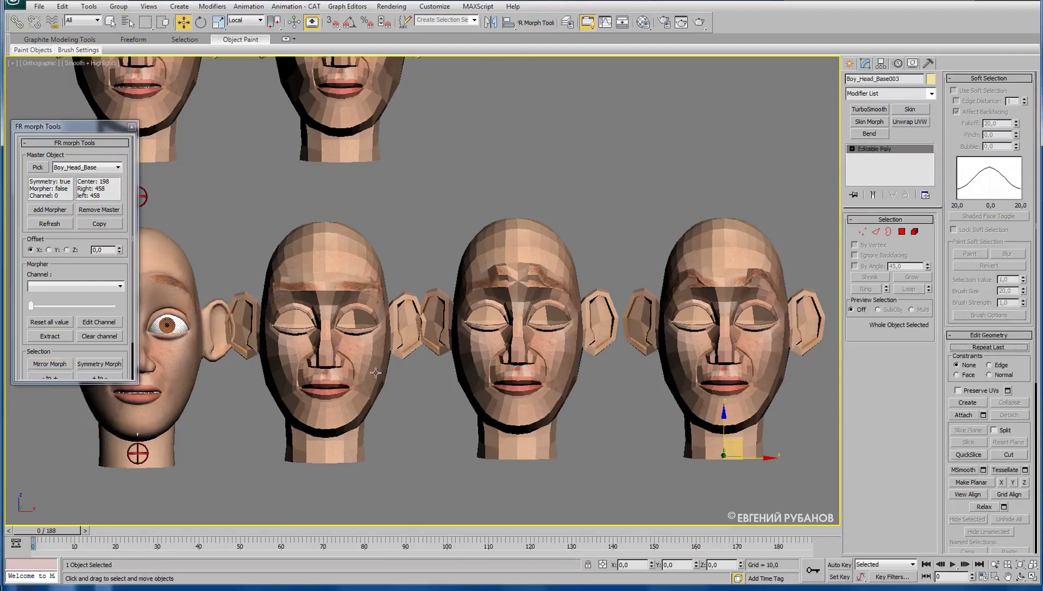
{"action": "left_click", "coordinate": [131, 127]}
{"action": "middle_click_drag", "start_coordinate": [359, 257], "coordinate": [391, 249]}
Clone Boy_Head_Base002 and move the overlapping pair into the top row.
{"action": "left_click", "coordinate": [371, 255]}
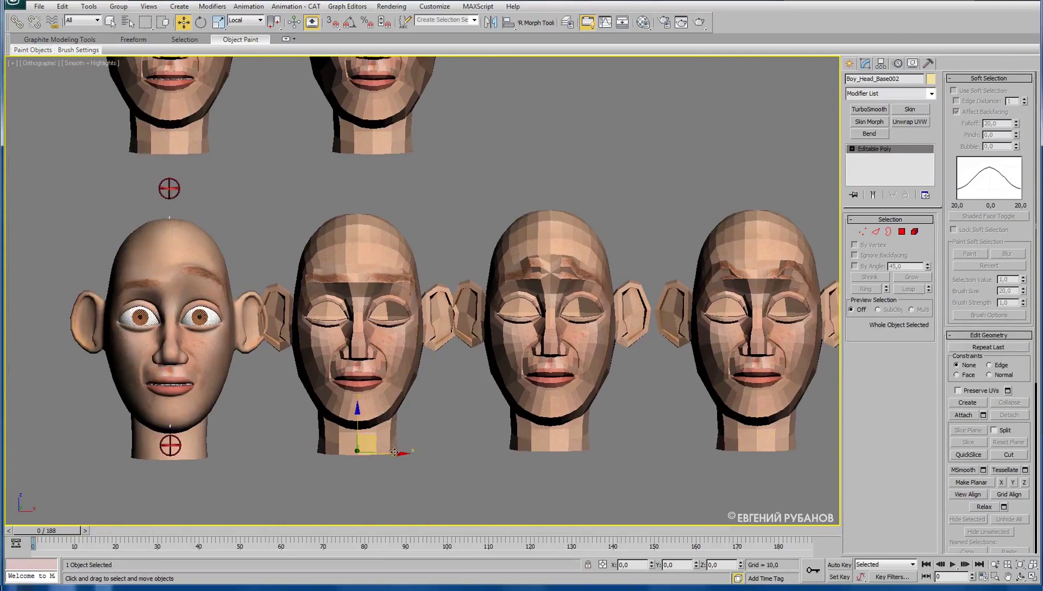
{"action": "left_click_drag", "start_coordinate": [395, 452], "coordinate": [320, 457], "text": "shift"}
{"action": "left_click_drag", "start_coordinate": [290, 193], "coordinate": [365, 361]}
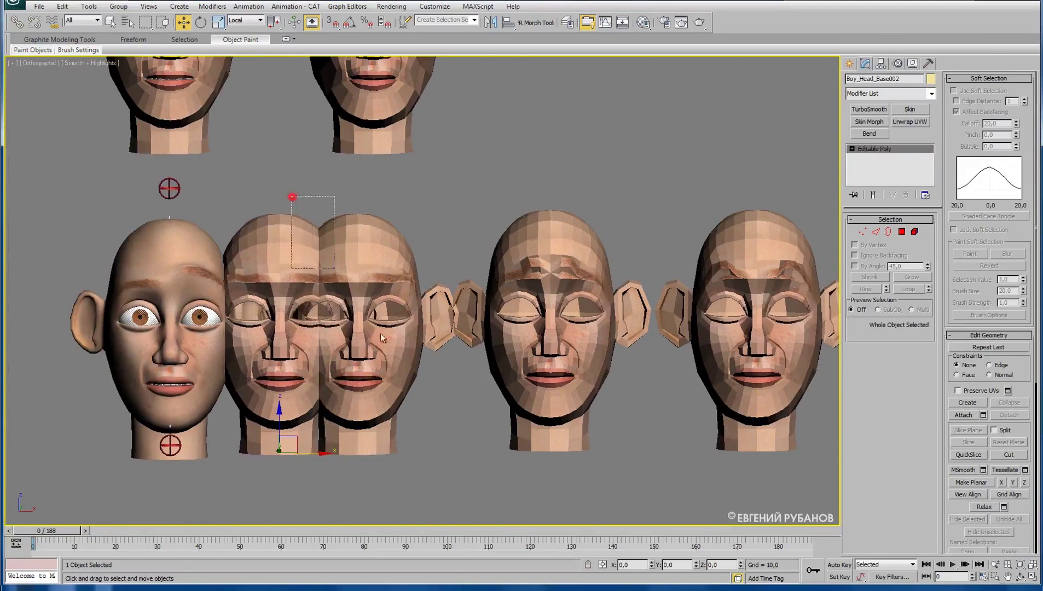
{"action": "left_click_drag", "start_coordinate": [305, 336], "coordinate": [618, 118]}
{"action": "middle_click_drag", "start_coordinate": [619, 118], "coordinate": [444, 335]}
{"action": "left_click_drag", "start_coordinate": [424, 330], "coordinate": [404, 215]}
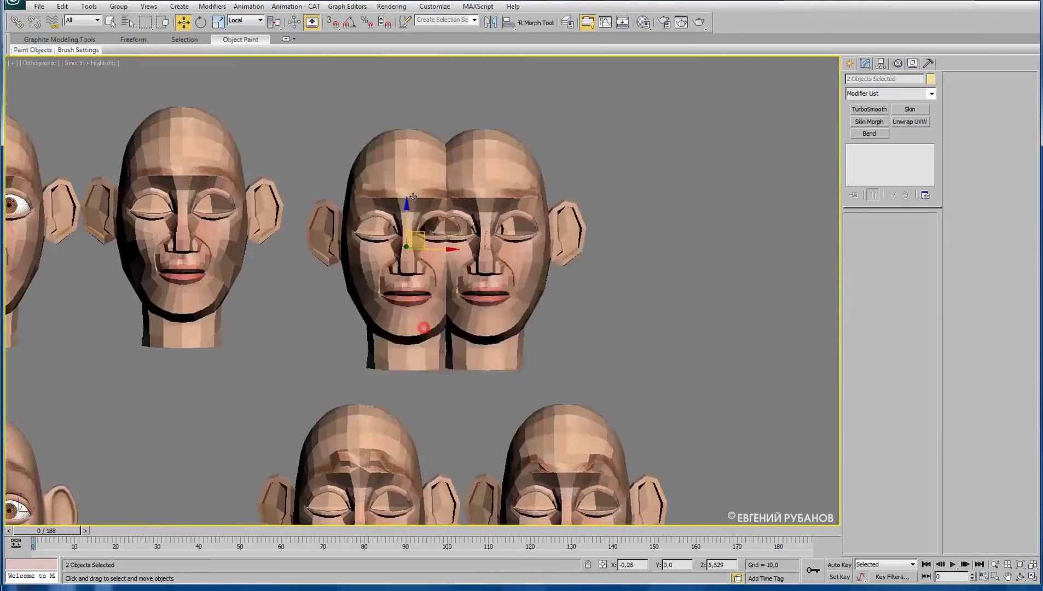
Slide Boy_Brow_3_L right, away from the clone, and copy its name.
{"action": "left_click", "coordinate": [561, 212]}
{"action": "left_click_drag", "start_coordinate": [514, 345], "coordinate": [638, 336]}
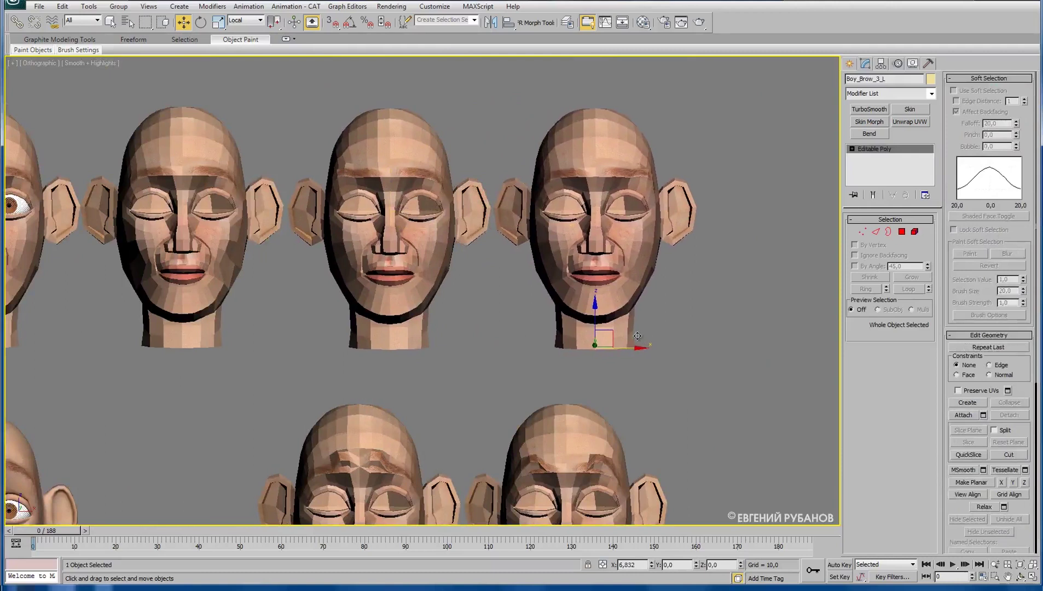
{"action": "left_click", "coordinate": [598, 146]}
{"action": "double_click", "coordinate": [892, 79]}
{"action": "left_click", "coordinate": [421, 142]}
Rename the clone Boy_Brow_3_R and move Boy_Brow_1_L up into the top row.
{"action": "left_click", "coordinate": [903, 79]}
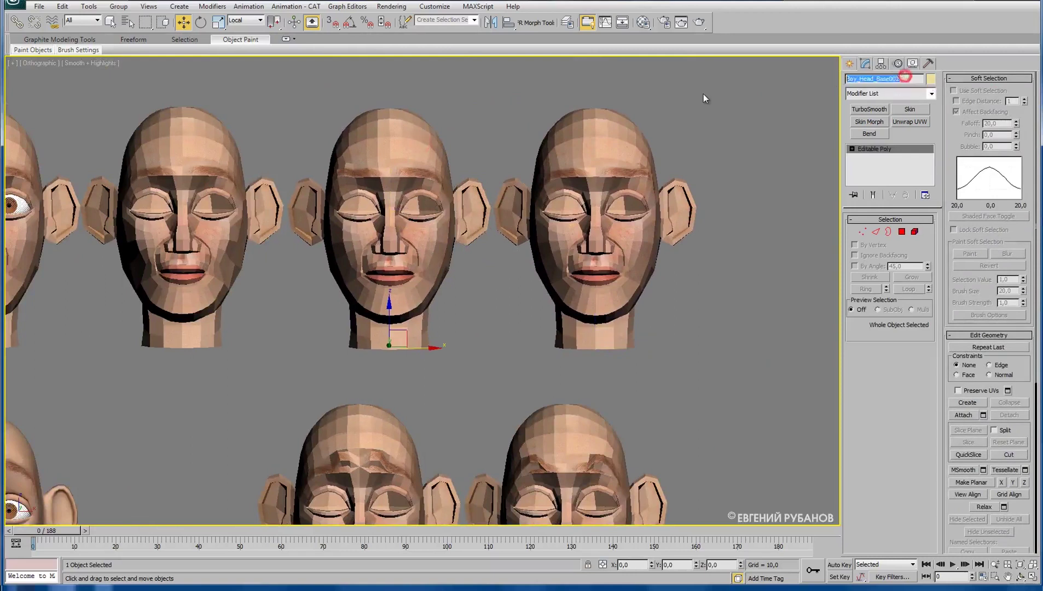
{"action": "type", "text": "Brow_3_R"}
{"action": "middle_click_drag", "start_coordinate": [565, 393], "coordinate": [580, 264]}
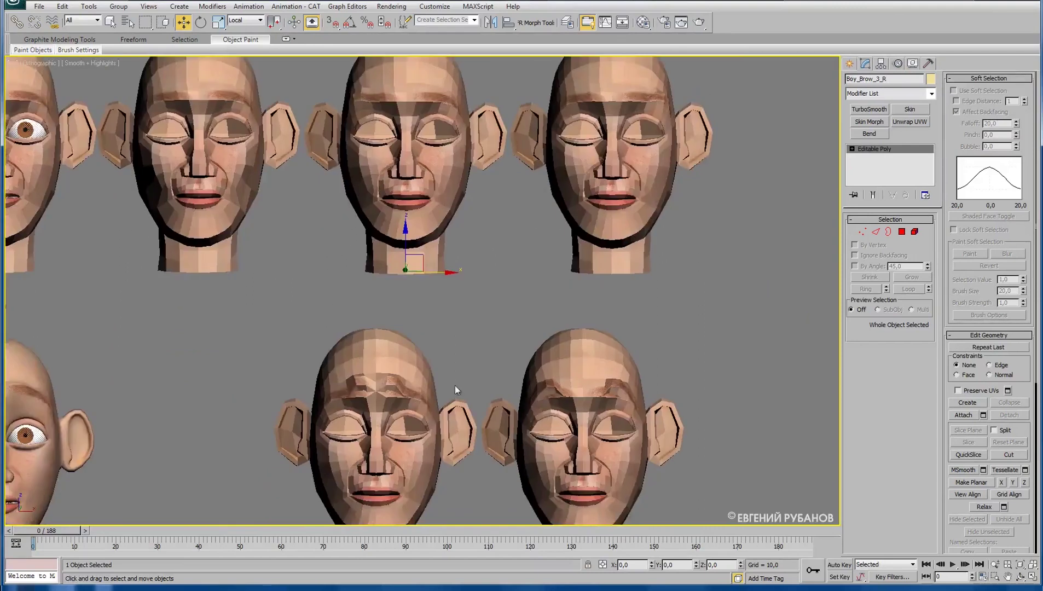
{"action": "left_click", "coordinate": [394, 360]}
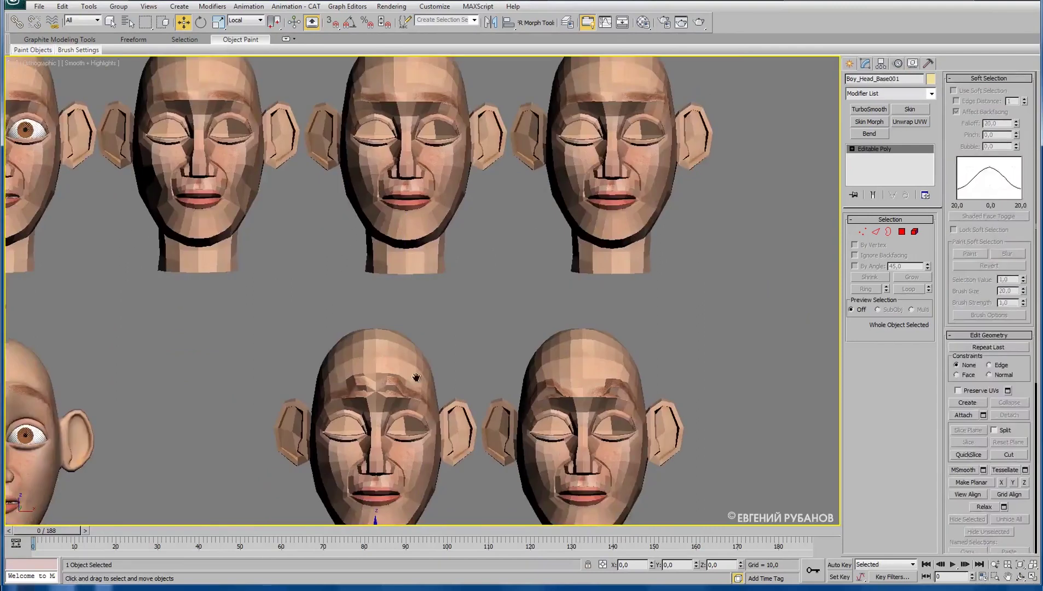
{"action": "middle_click_drag", "start_coordinate": [412, 380], "coordinate": [400, 314]}
{"action": "left_click_drag", "start_coordinate": [255, 290], "coordinate": [453, 427]}
{"action": "mouse_move", "coordinate": [365, 382]}
{"action": "left_mouse_down"}
{"action": "mouse_move", "coordinate": [596, 296]}
{"action": "mouse_move", "coordinate": [795, 180]}
{"action": "left_mouse_up"}
{"action": "middle_click_drag", "start_coordinate": [796, 180], "coordinate": [642, 338]}
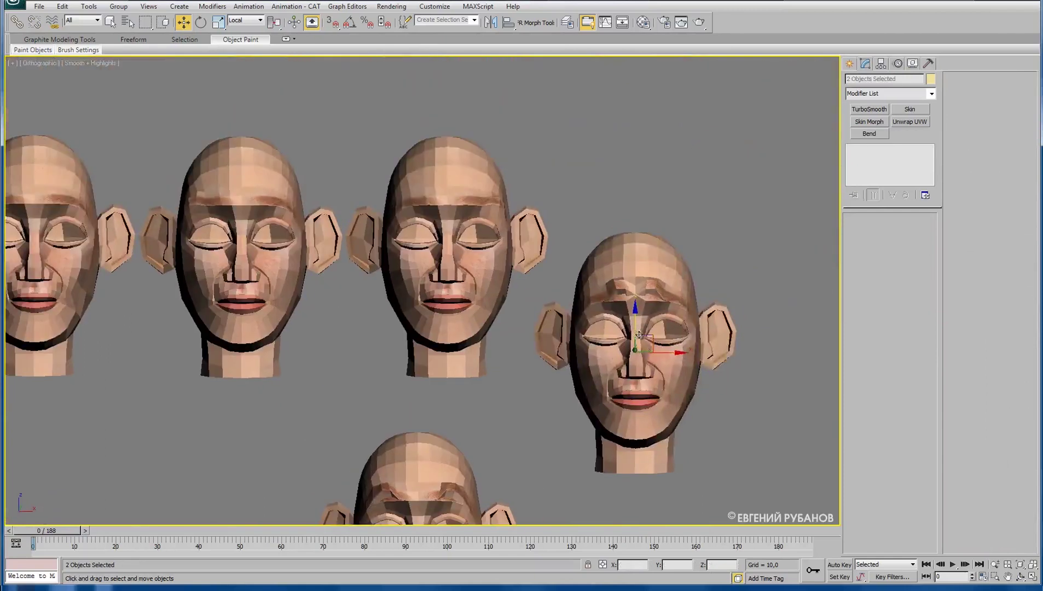
{"action": "mouse_move", "coordinate": [643, 339]}
{"action": "left_mouse_down"}
{"action": "mouse_move", "coordinate": [665, 226]}
{"action": "mouse_move", "coordinate": [755, 288]}
{"action": "left_mouse_up"}
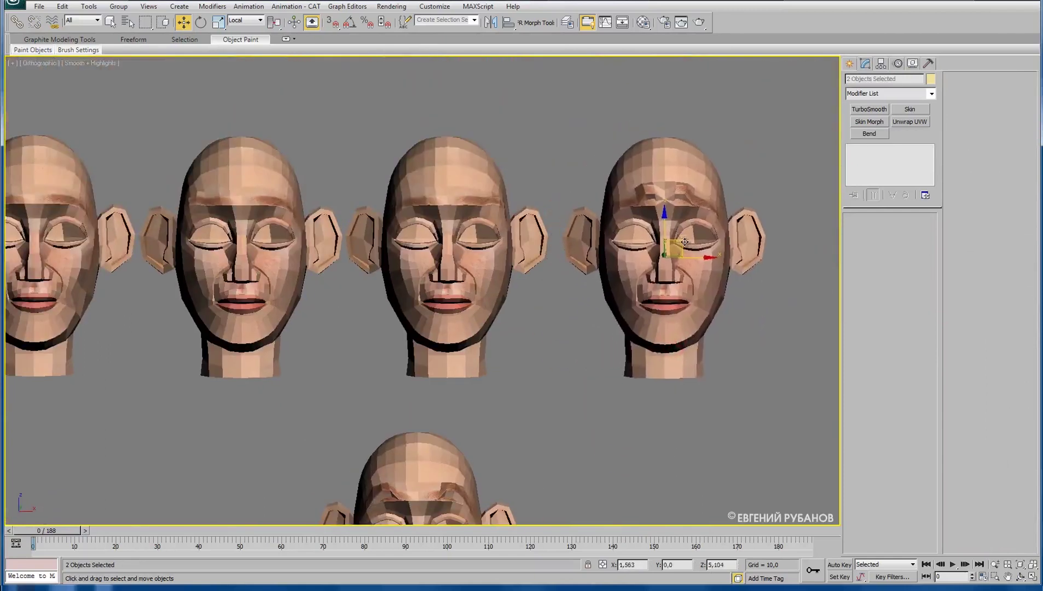
Place Boy_Head_Base001 beside Boy_Brow_1_L and rename it Boy_Brow_1_R.
{"action": "left_click", "coordinate": [763, 272]}
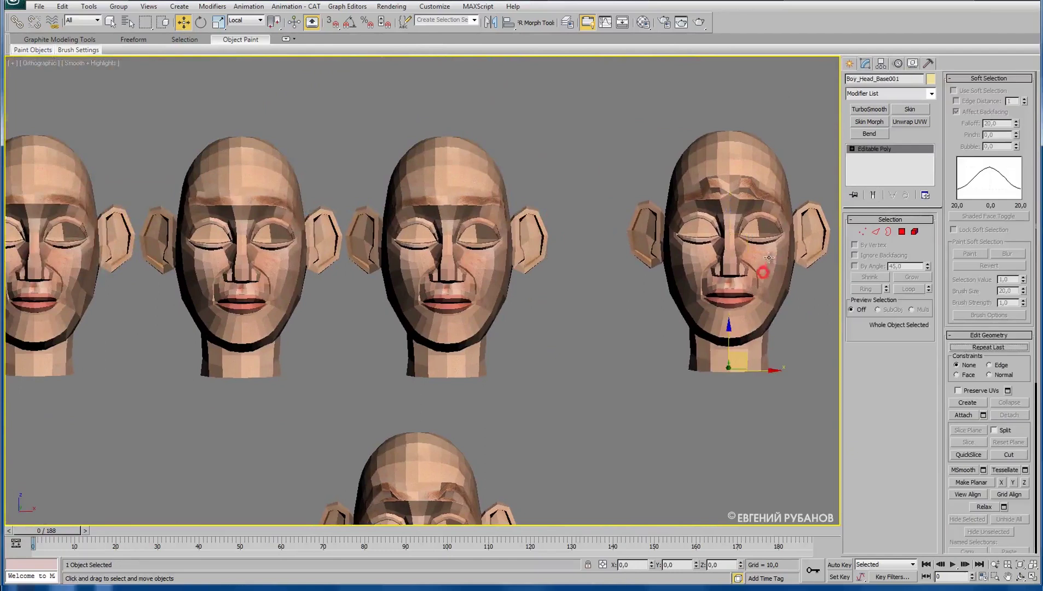
{"action": "left_click_drag", "start_coordinate": [773, 370], "coordinate": [677, 376]}
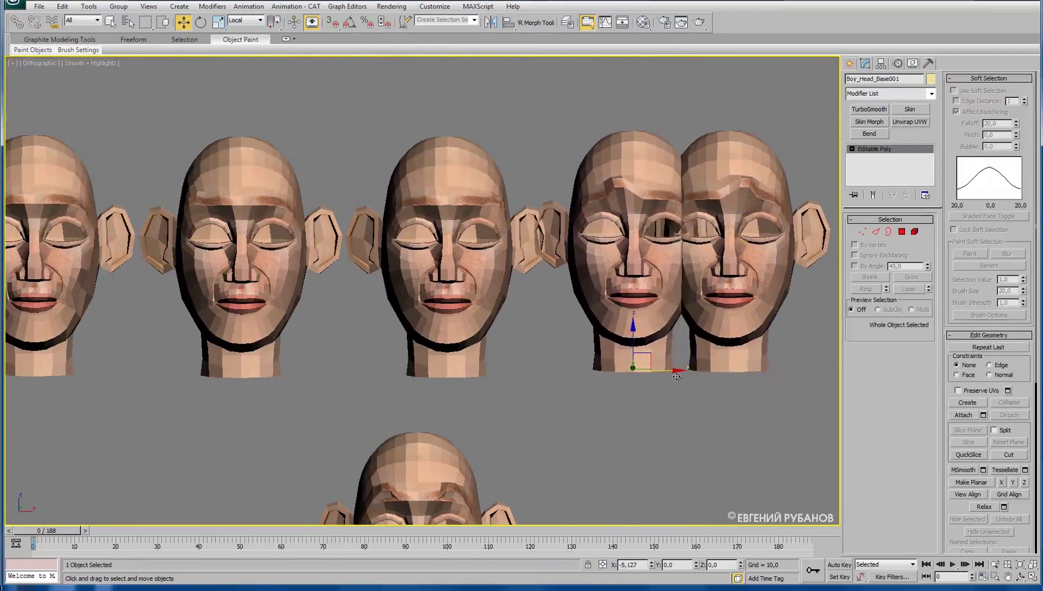
{"action": "left_click", "coordinate": [724, 174]}
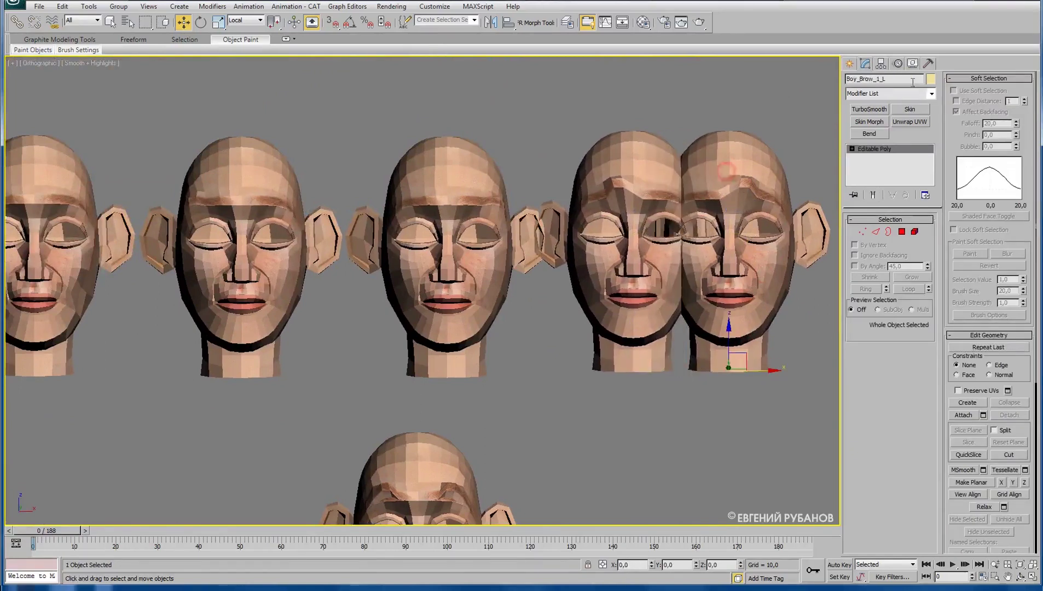
{"action": "left_click", "coordinate": [643, 141]}
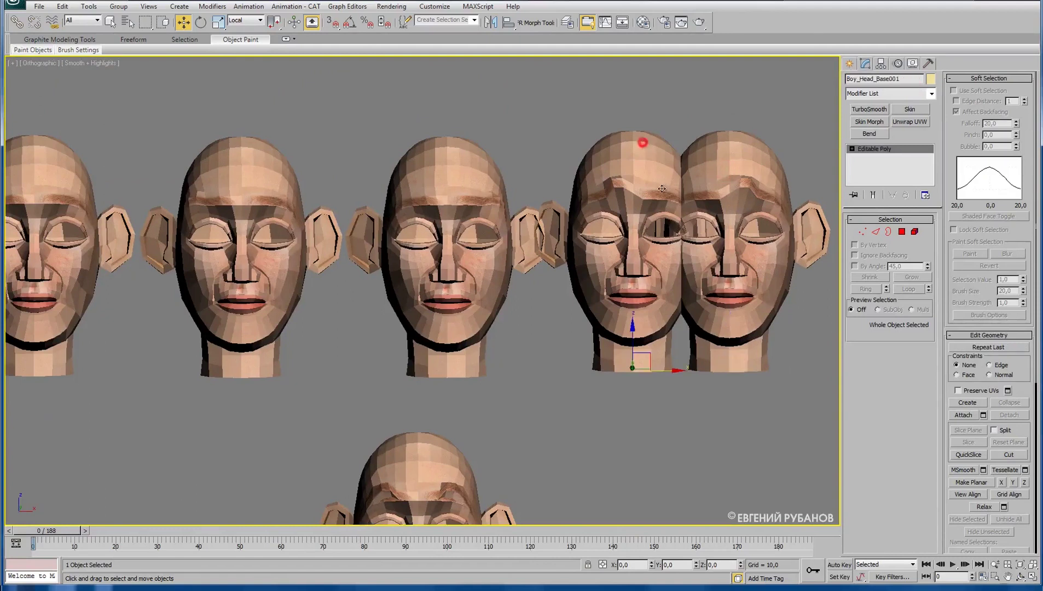
{"action": "key", "text": "ctrl+v"}
{"action": "left_click", "coordinate": [549, 331]}
{"action": "left_click", "coordinate": [645, 158]}
{"action": "left_click", "coordinate": [910, 80]}
{"action": "type", "text": "Boy_Brow_1_L"}
{"action": "left_click_drag", "start_coordinate": [888, 79], "coordinate": [884, 80]}
Move Boy_Brow_2_L into the top row with Boy_Head_Base003 beside it.
{"action": "scroll", "coordinate": [479, 305], "scroll_direction": "down", "scroll_amount": 5}
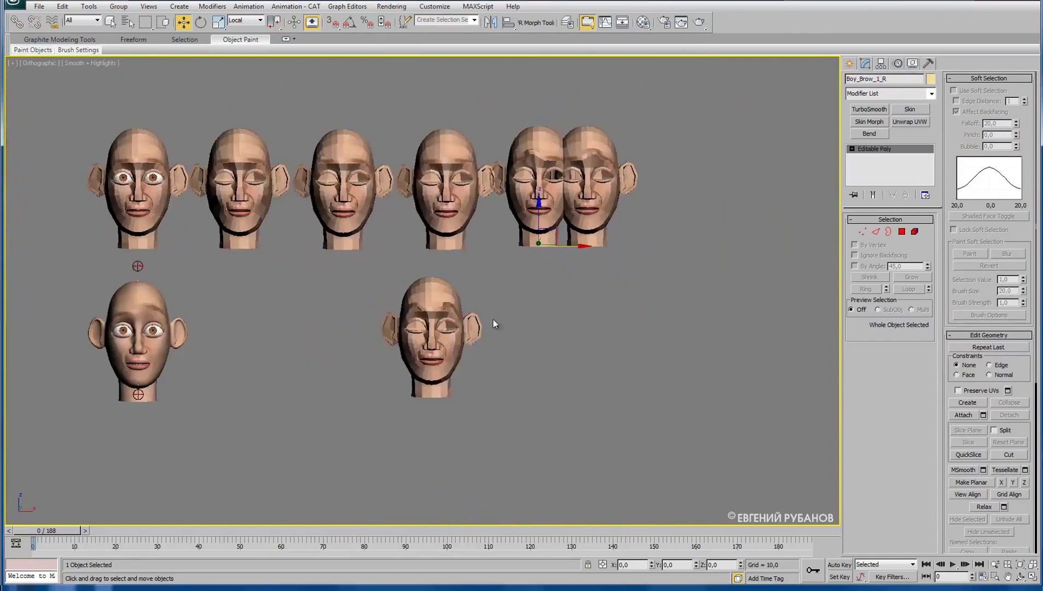
{"action": "left_click", "coordinate": [495, 324]}
{"action": "left_click_drag", "start_coordinate": [447, 326], "coordinate": [735, 176]}
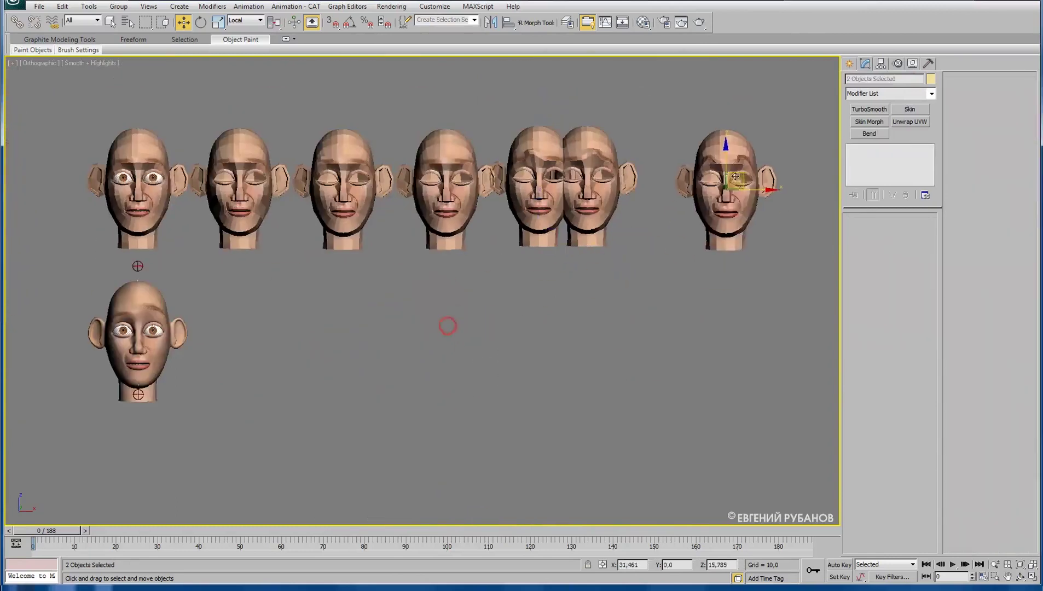
{"action": "middle_click_drag", "start_coordinate": [709, 152], "coordinate": [634, 232]}
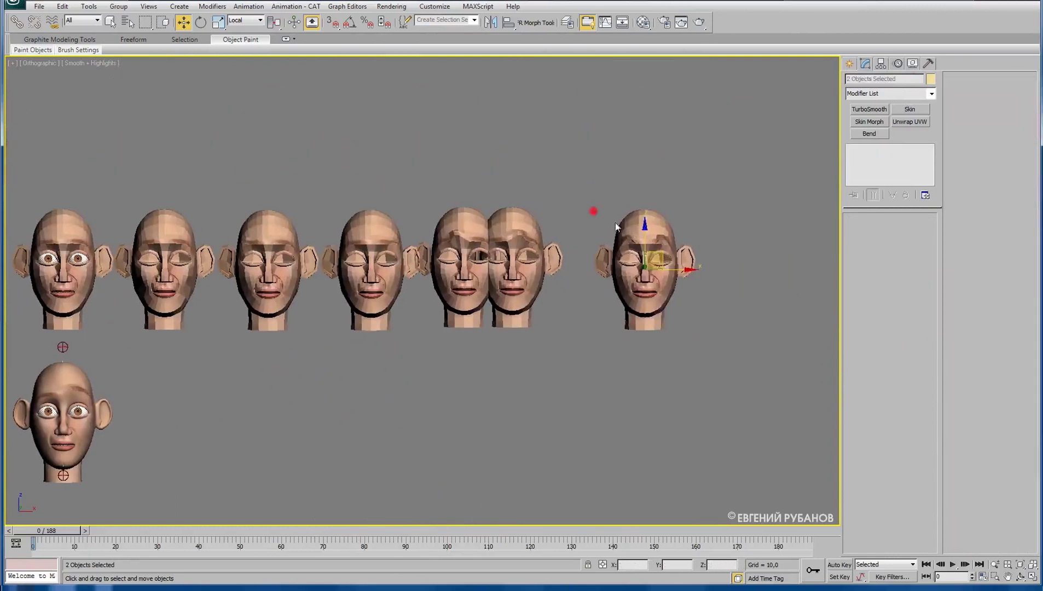
{"action": "left_click", "coordinate": [617, 226]}
{"action": "left_click_drag", "start_coordinate": [682, 328], "coordinate": [647, 333]}
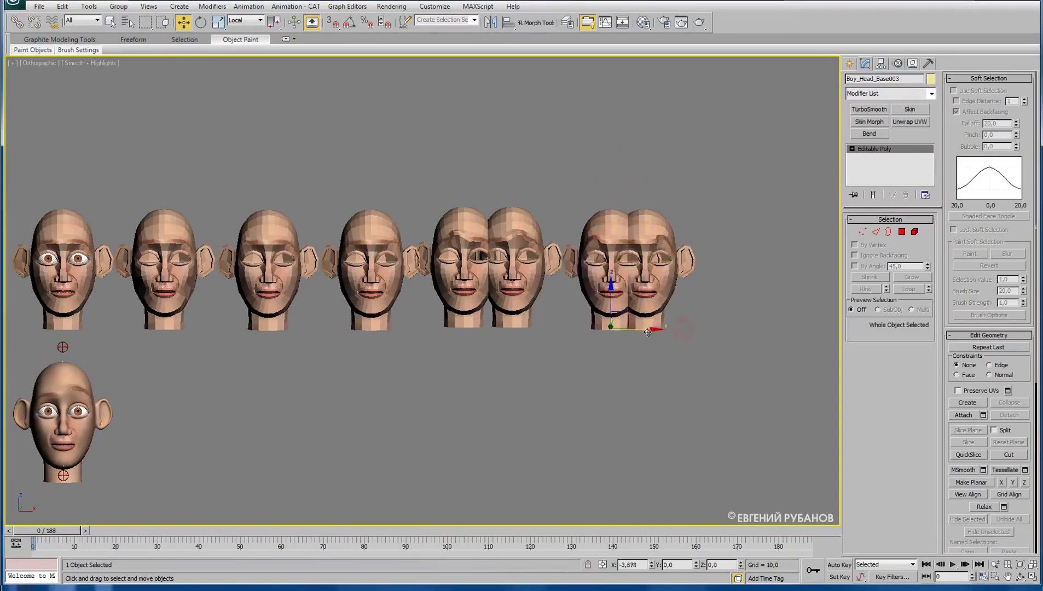
Rename Boy_Head_Base003 to Boy_Brow_2_R using Boy_Brow_2_L's copied name.
{"action": "left_click", "coordinate": [652, 227]}
{"action": "left_click", "coordinate": [898, 79]}
{"action": "left_click", "coordinate": [602, 225]}
{"action": "mouse_move", "coordinate": [914, 80]}
{"action": "left_mouse_down"}
{"action": "mouse_move", "coordinate": [881, 94]}
{"action": "mouse_move", "coordinate": [847, 80]}
{"action": "left_mouse_up"}
{"action": "type", "text": "Boy_Brow_2_L"}
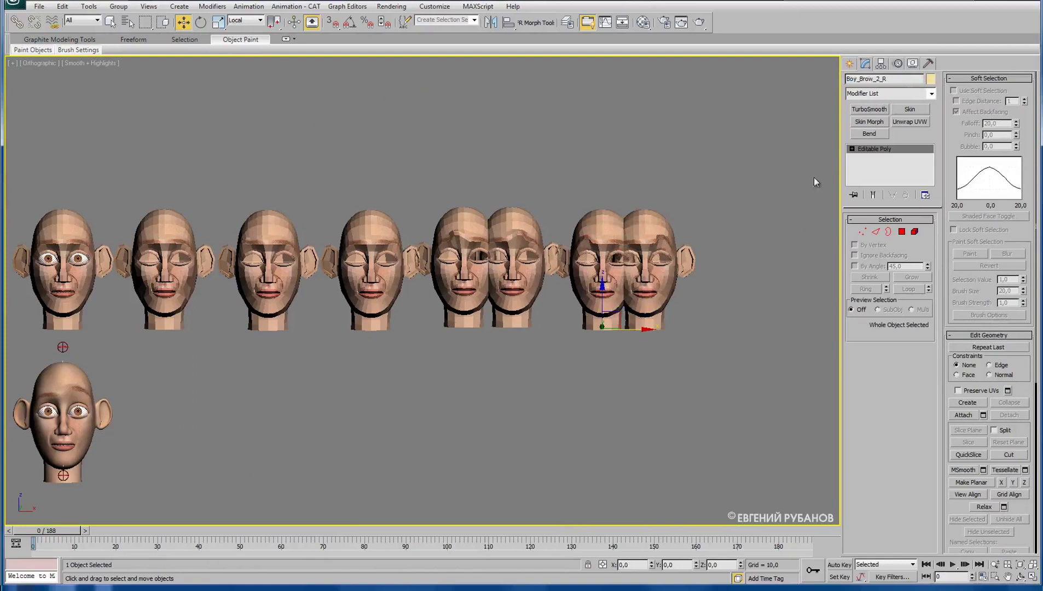
Select the Boy_Head character head.
{"action": "left_click", "coordinate": [524, 221]}
{"action": "left_click", "coordinate": [371, 228]}
{"action": "middle_click_drag", "start_coordinate": [373, 310], "coordinate": [455, 286]}
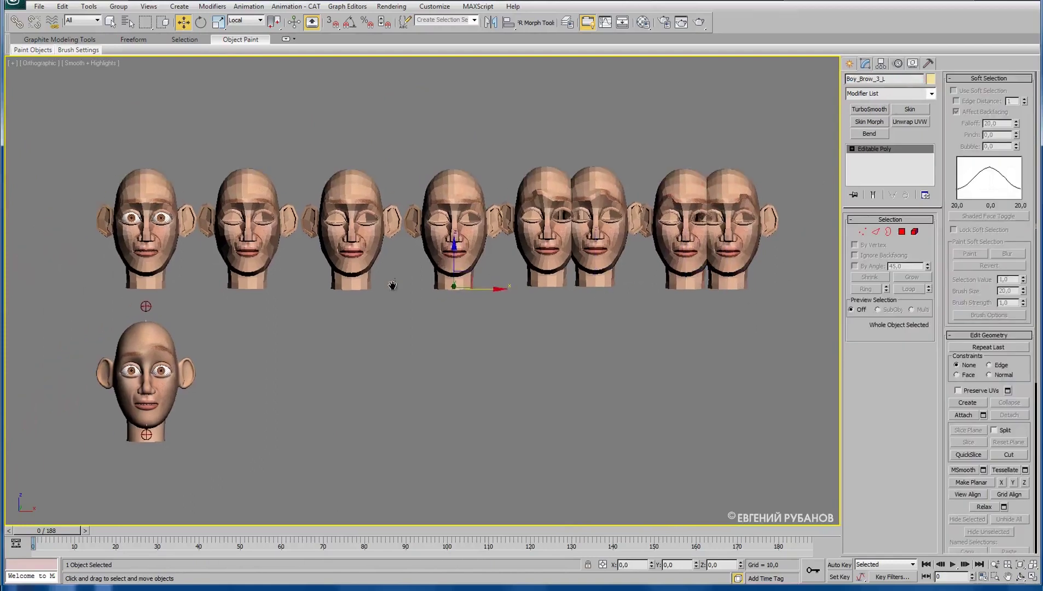
{"action": "scroll", "coordinate": [346, 342], "scroll_direction": "down", "scroll_amount": 3}
{"action": "left_click", "coordinate": [225, 328]}
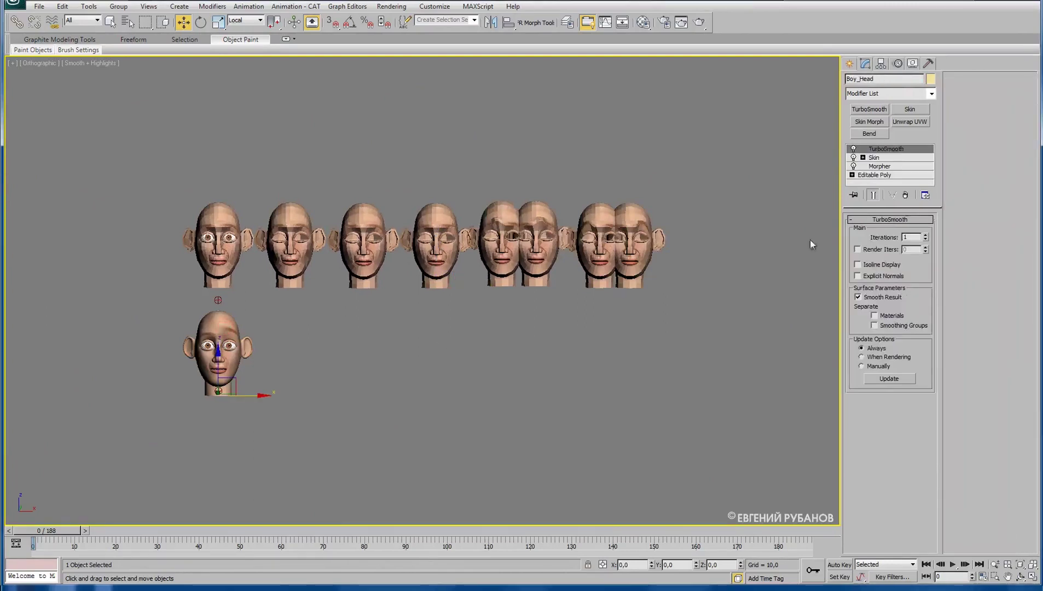
Load Boy_Brow_1_R into Boy_Head's Morpher channel 2, replacing a mistaken Boy_Brow_3_R.
{"action": "left_click", "coordinate": [878, 166]}
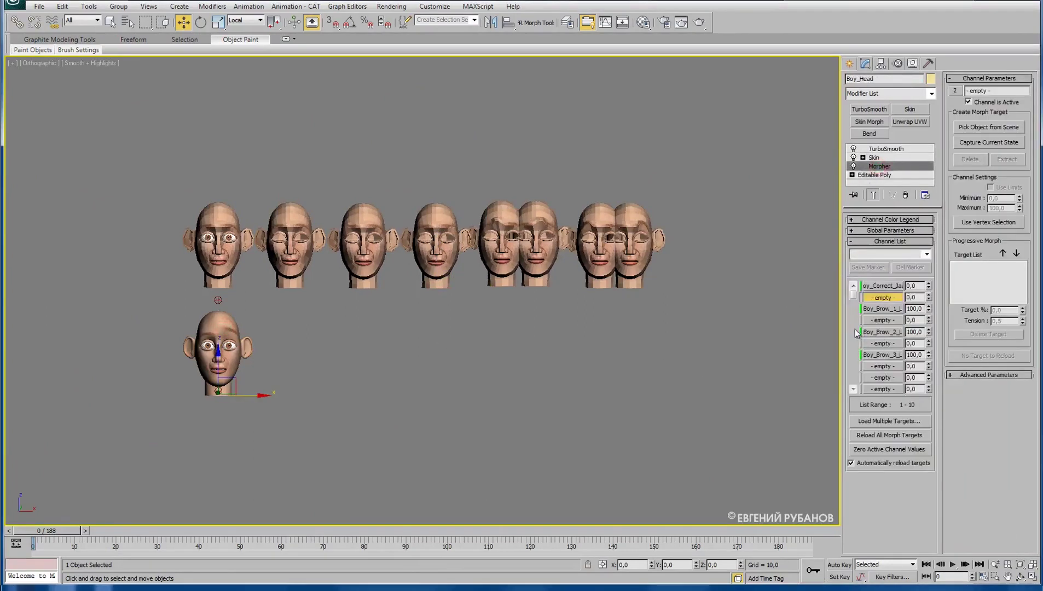
{"action": "middle_click_drag", "start_coordinate": [685, 328], "coordinate": [669, 334]}
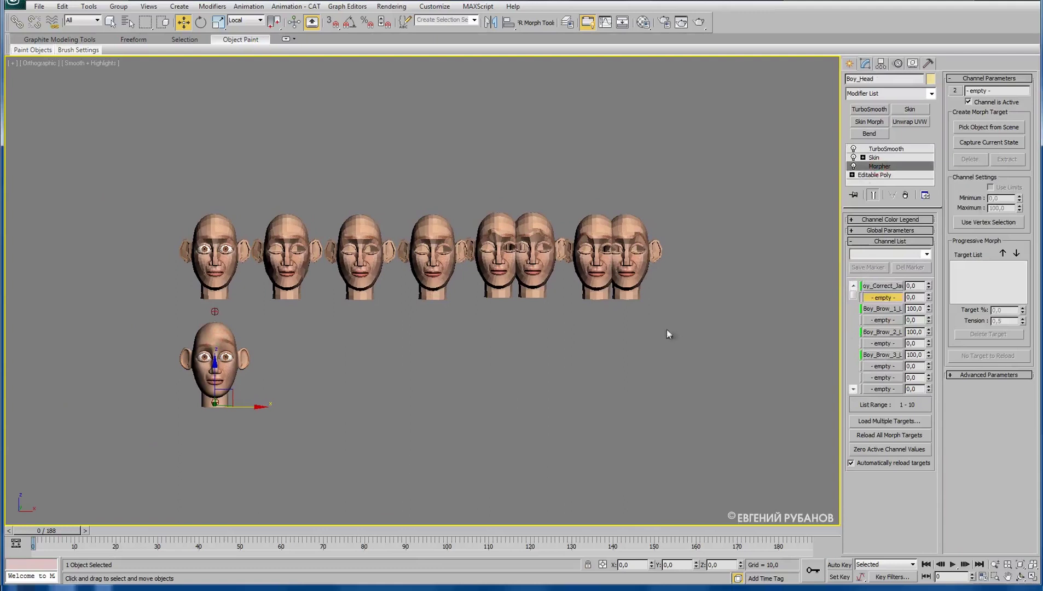
{"action": "right_click", "coordinate": [888, 299]}
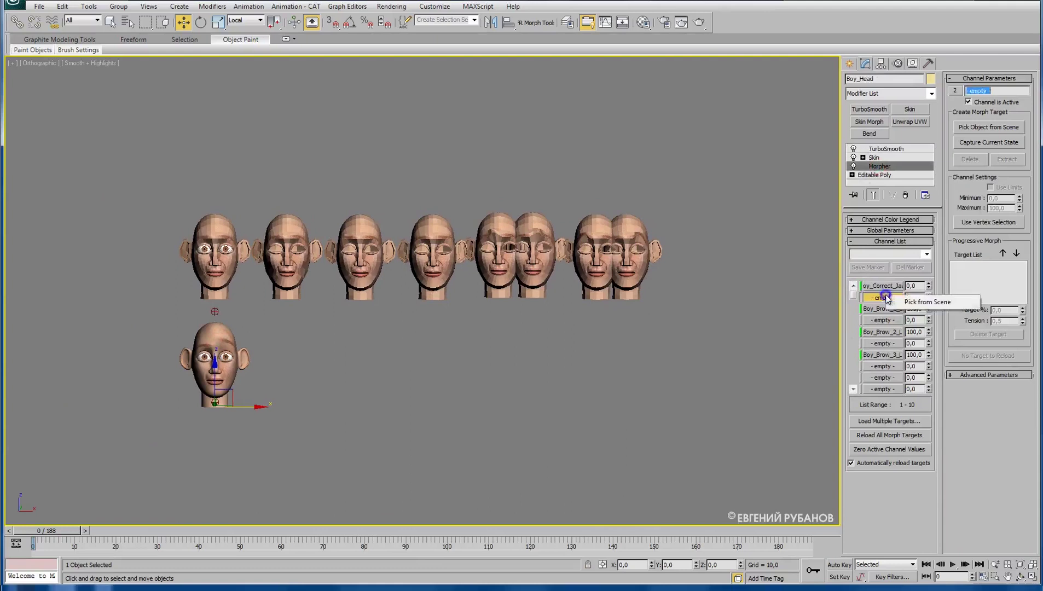
{"action": "left_click", "coordinate": [926, 303]}
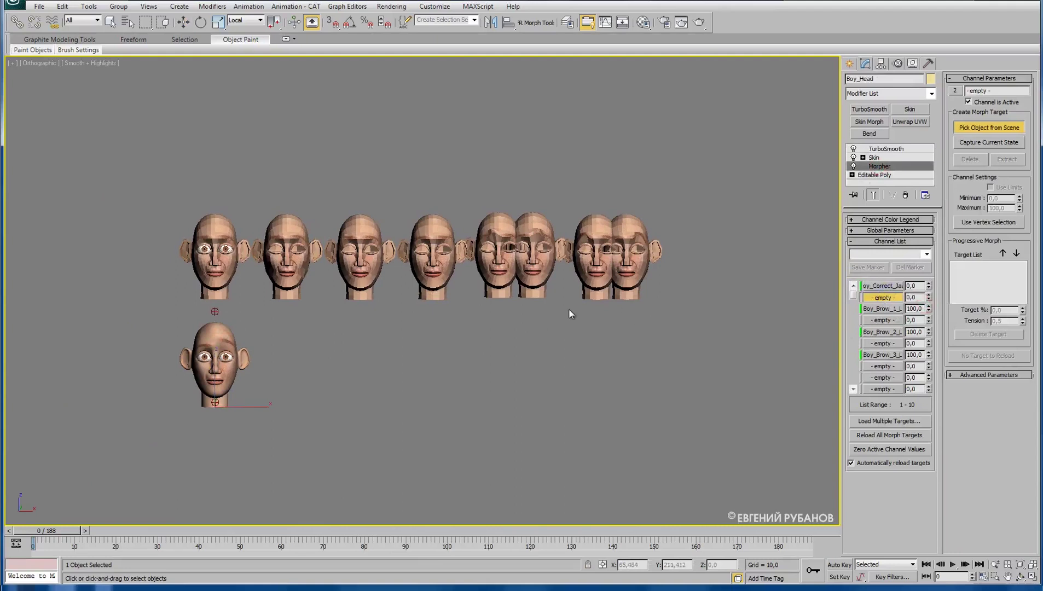
{"action": "left_click", "coordinate": [365, 223]}
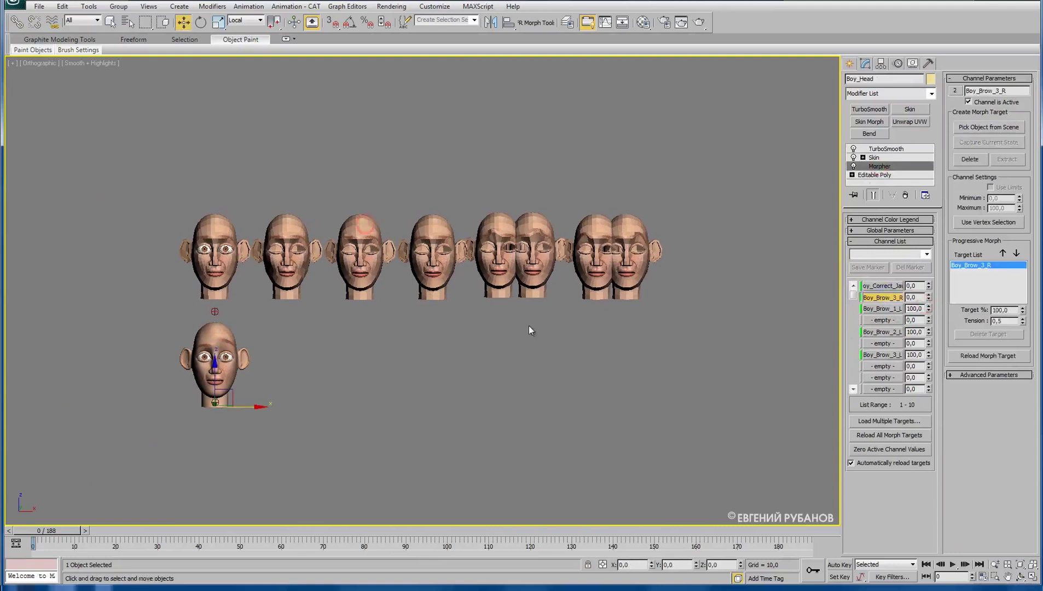
{"action": "right_click", "coordinate": [891, 300]}
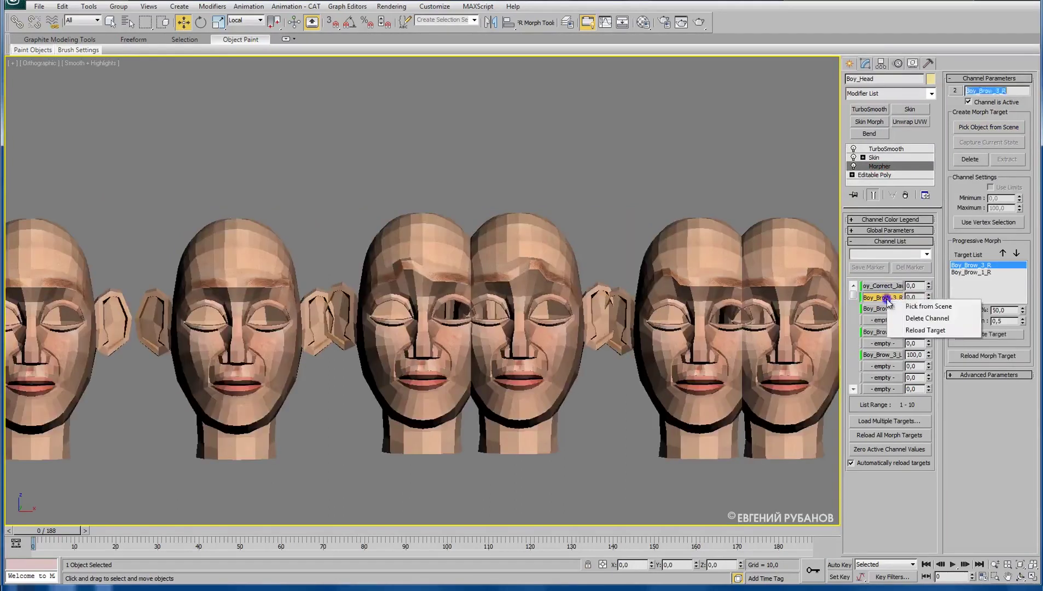
{"action": "left_click", "coordinate": [896, 316]}
{"action": "right_click", "coordinate": [882, 297]}
{"action": "left_click", "coordinate": [900, 300]}
{"action": "left_click", "coordinate": [430, 236]}
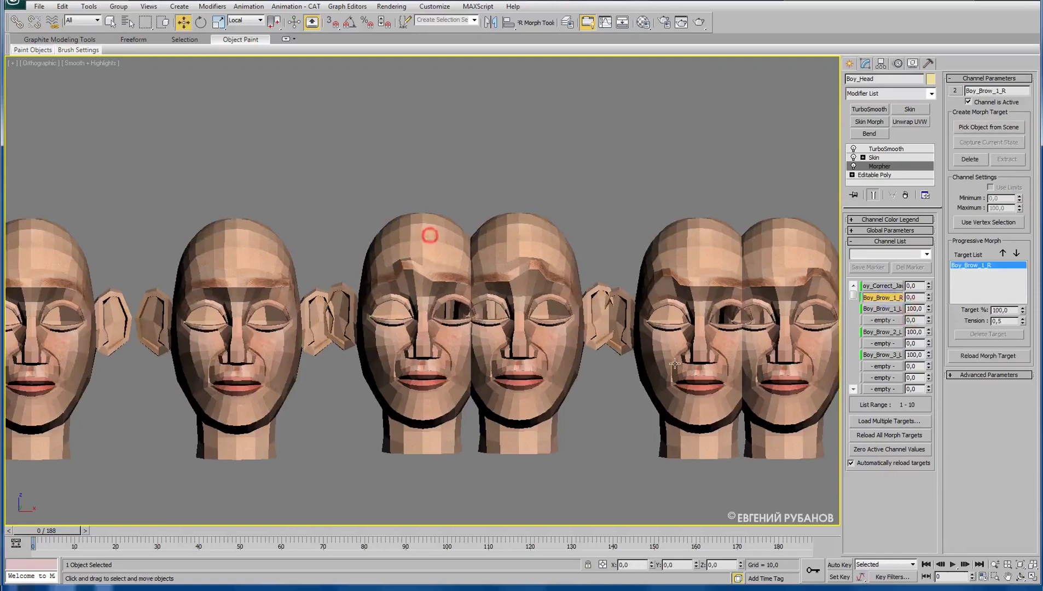
Load Boy_Brow_2_R into channel 4 and Boy_Brow_3_R into channel 6.
{"action": "left_click", "coordinate": [892, 321]}
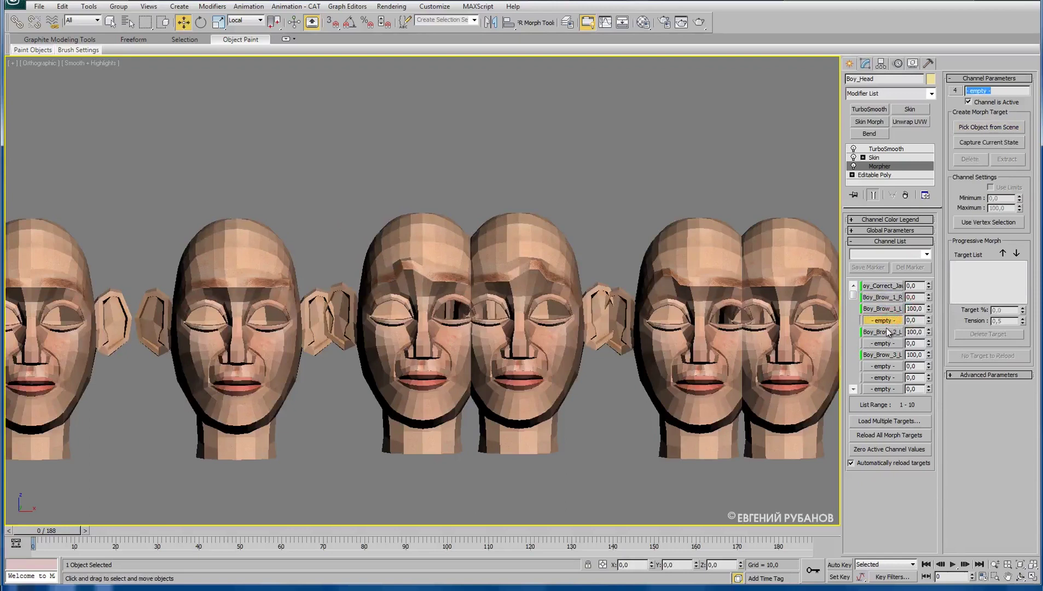
{"action": "right_click", "coordinate": [886, 324]}
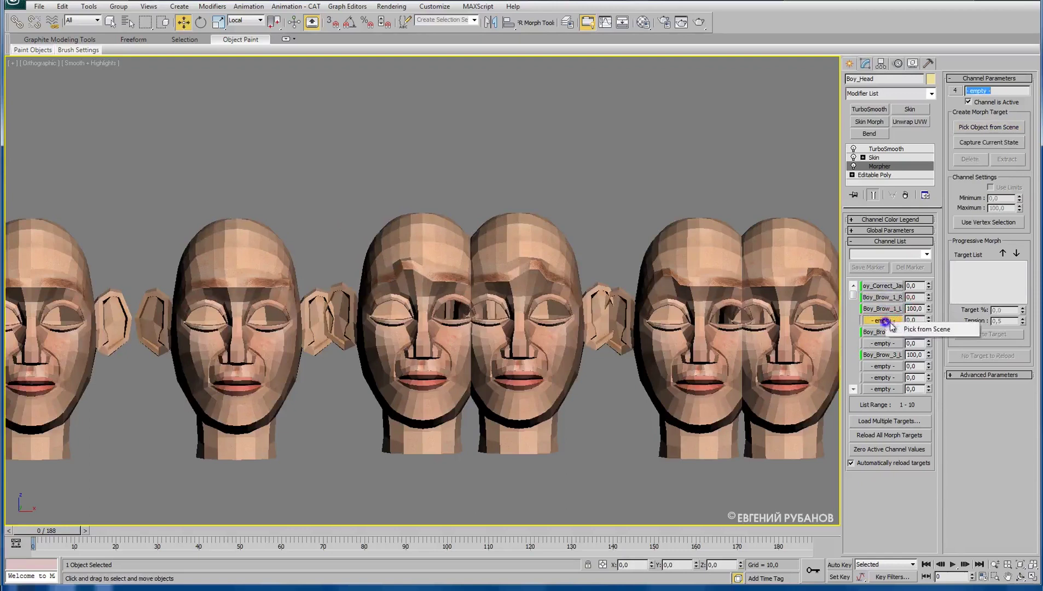
{"action": "left_click", "coordinate": [910, 330]}
{"action": "left_click", "coordinate": [697, 239]}
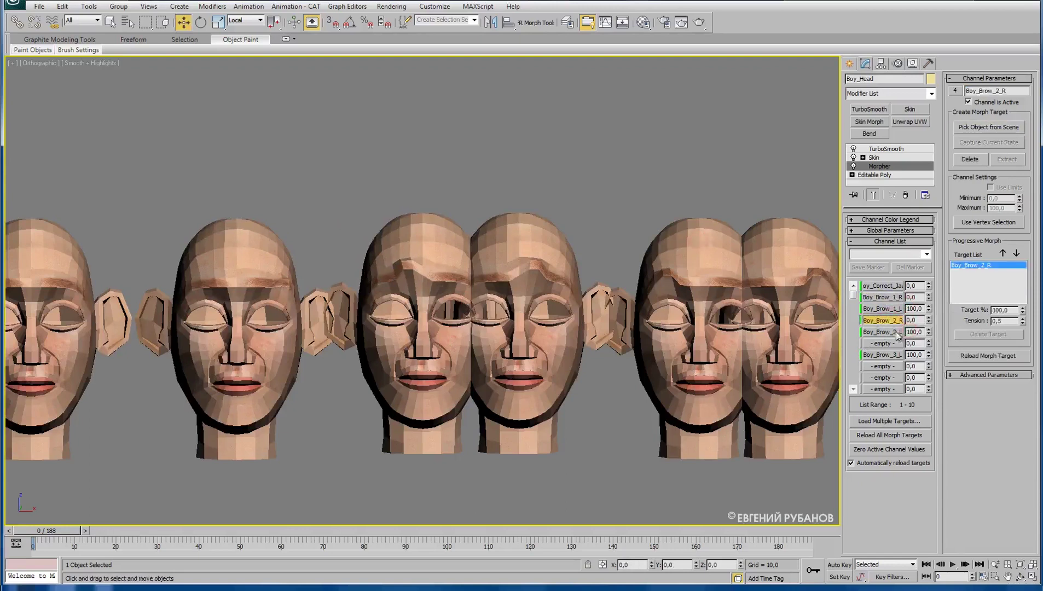
{"action": "left_click", "coordinate": [890, 344]}
{"action": "right_click", "coordinate": [891, 346]}
{"action": "left_click", "coordinate": [925, 351]}
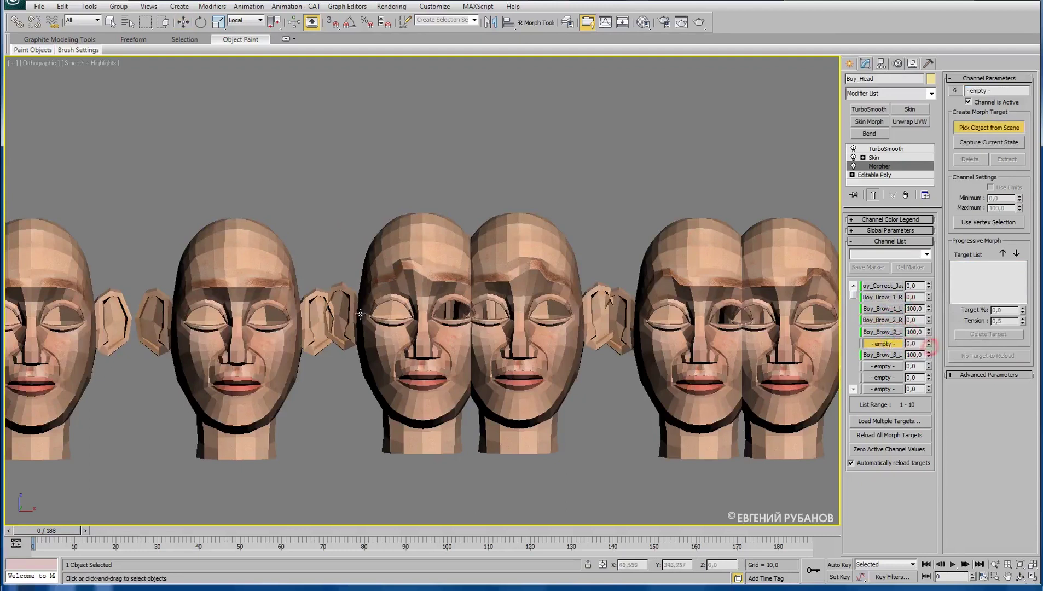
{"action": "middle_click_drag", "start_coordinate": [359, 315], "coordinate": [588, 317]}
{"action": "middle_click_drag", "start_coordinate": [36, 241], "coordinate": [160, 239]}
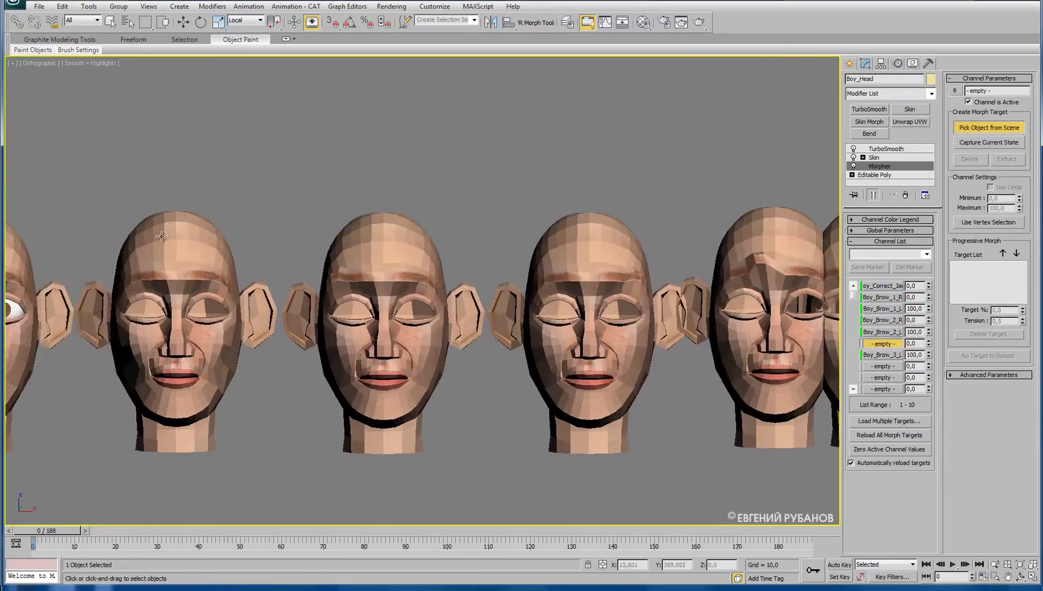
{"action": "left_click", "coordinate": [376, 247]}
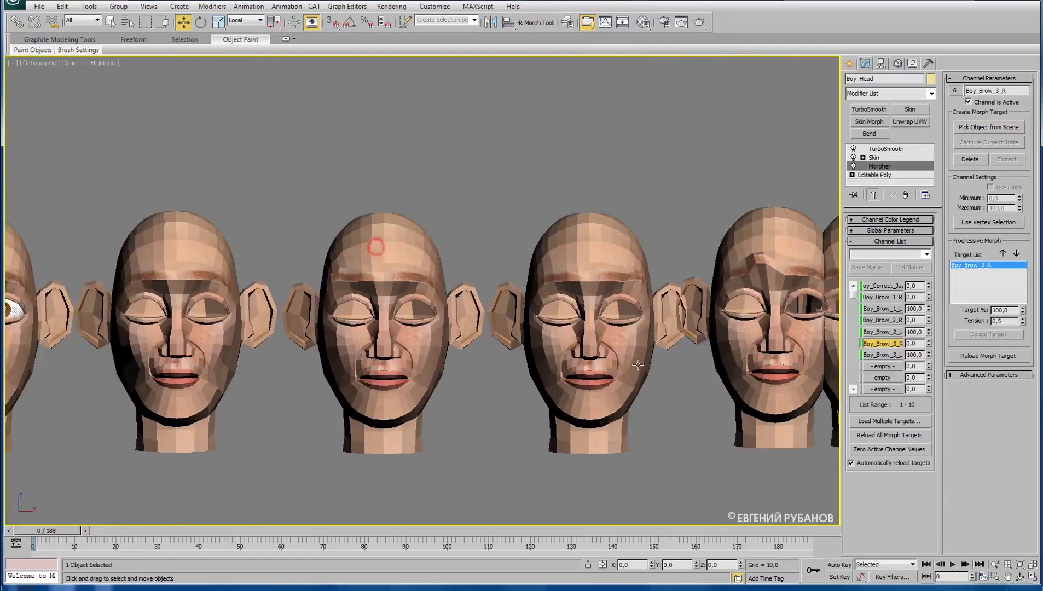
Set the Boy_Brow_1_R, Boy_Brow_2_R and Boy_Brow_3_R channels to 100.
{"action": "scroll", "coordinate": [533, 356], "scroll_direction": "down", "scroll_amount": 1}
{"action": "scroll", "coordinate": [564, 347], "scroll_direction": "down", "scroll_amount": 2}
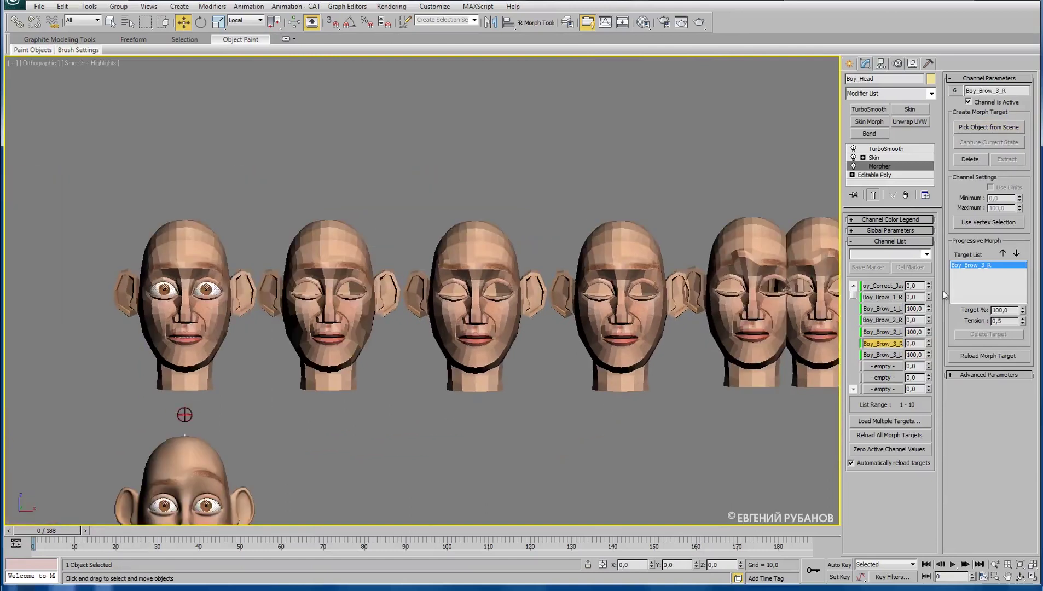
{"action": "left_click_drag", "start_coordinate": [929, 295], "coordinate": [929, 274]}
{"action": "left_click_drag", "start_coordinate": [929, 319], "coordinate": [929, 298]}
{"action": "left_click_drag", "start_coordinate": [929, 350], "coordinate": [929, 306]}
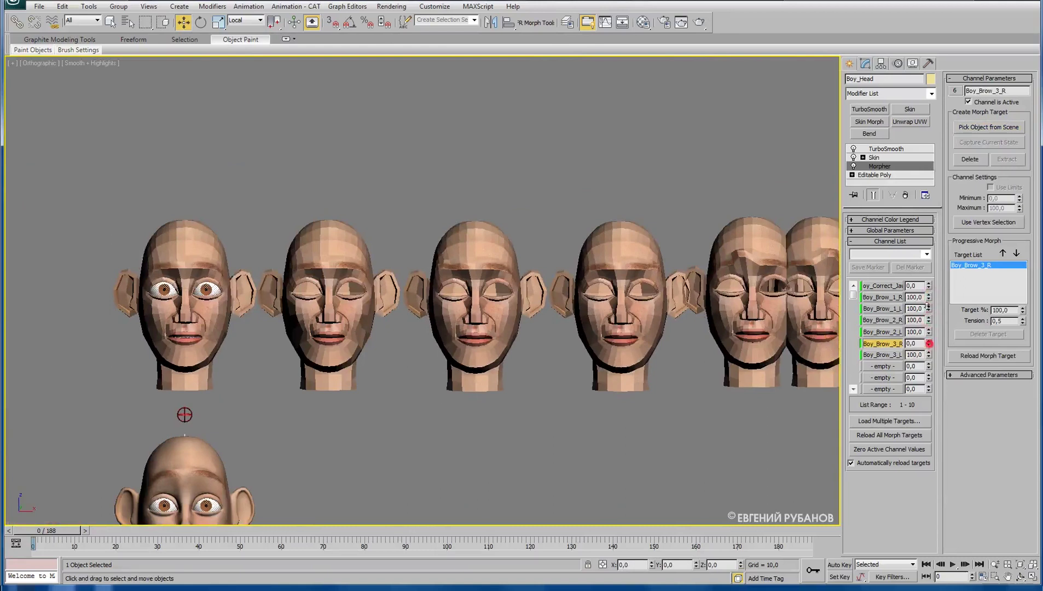
Inspect the right-brow morphs on Boy_Head's forehead, then select Boy_Brow_3_L.
{"action": "middle_click_drag", "start_coordinate": [187, 483], "coordinate": [266, 444]}
{"action": "scroll", "coordinate": [266, 444], "scroll_direction": "up", "scroll_amount": 4}
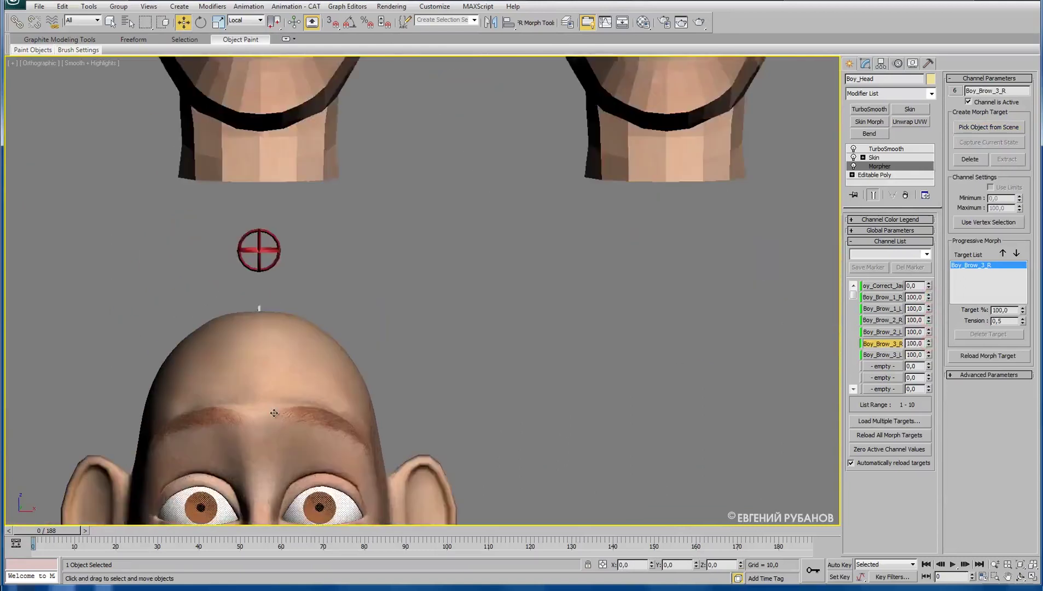
{"action": "mouse_move", "coordinate": [309, 393]}
{"action": "middle_mouse_down"}
{"action": "mouse_move", "coordinate": [353, 394]}
{"action": "mouse_move", "coordinate": [385, 381]}
{"action": "middle_mouse_up"}
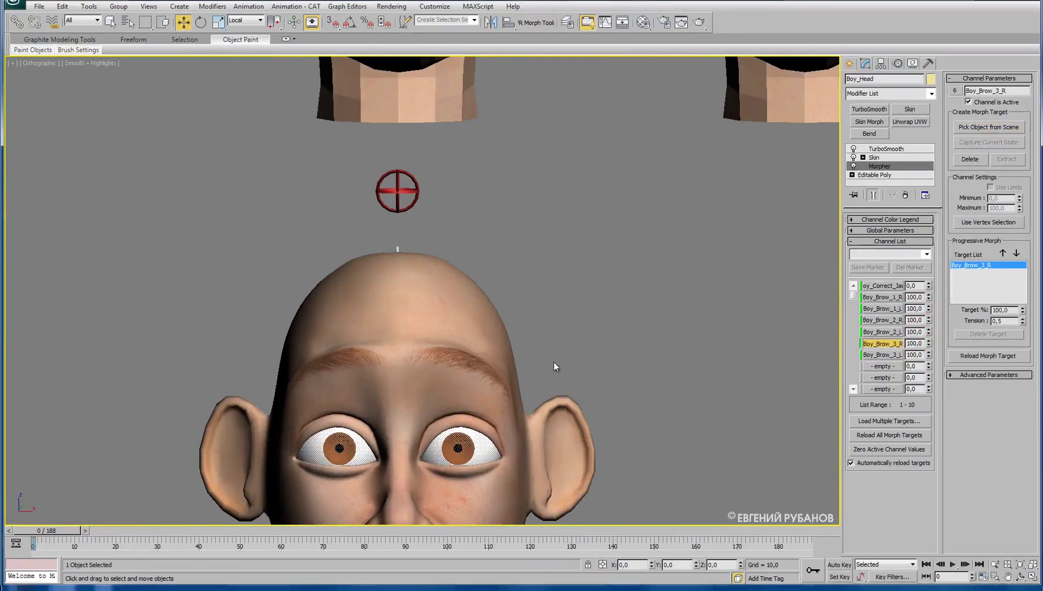
{"action": "mouse_move", "coordinate": [442, 359]}
{"action": "middle_mouse_down", "text": "alt"}
{"action": "mouse_move", "coordinate": [458, 368]}
{"action": "mouse_move", "coordinate": [342, 382]}
{"action": "middle_mouse_up", "text": "alt"}
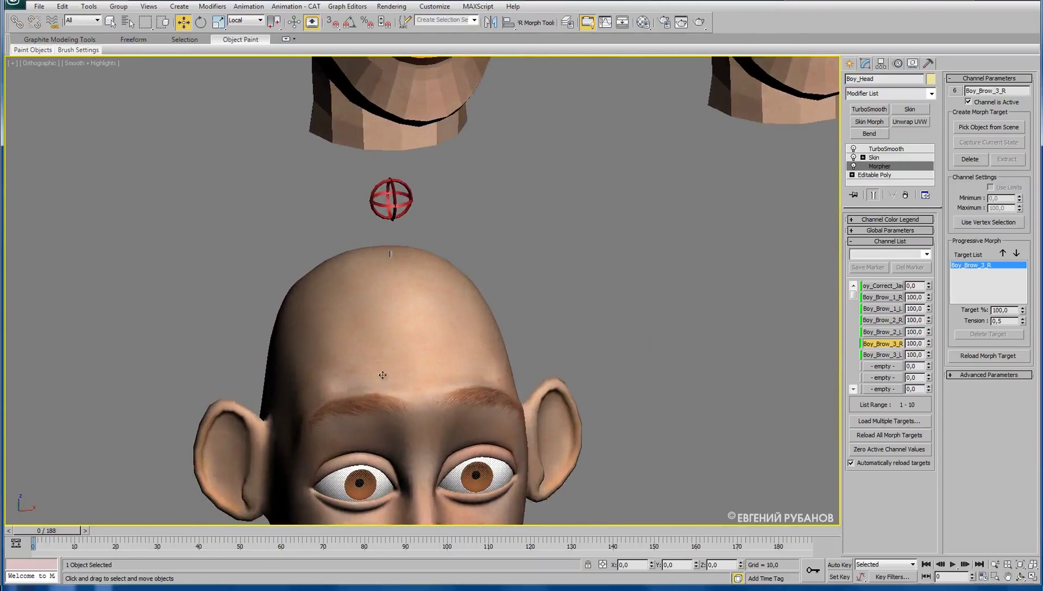
{"action": "scroll", "coordinate": [382, 375], "scroll_direction": "down", "scroll_amount": 3}
{"action": "middle_click_drag", "start_coordinate": [634, 293], "coordinate": [556, 364]}
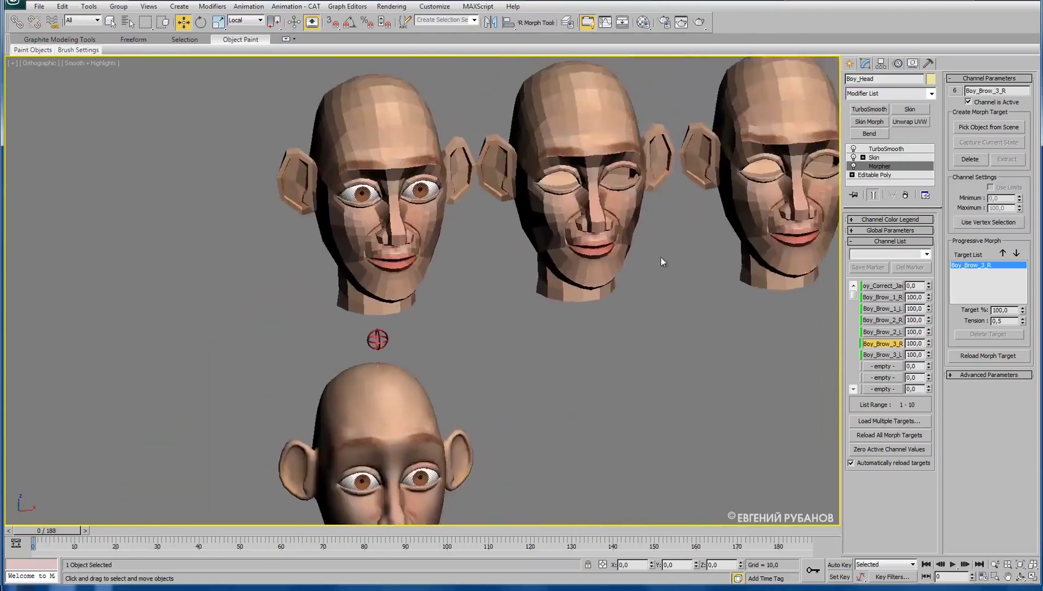
{"action": "middle_click_drag", "start_coordinate": [725, 313], "coordinate": [568, 328]}
{"action": "middle_click_drag", "start_coordinate": [656, 307], "coordinate": [564, 345]}
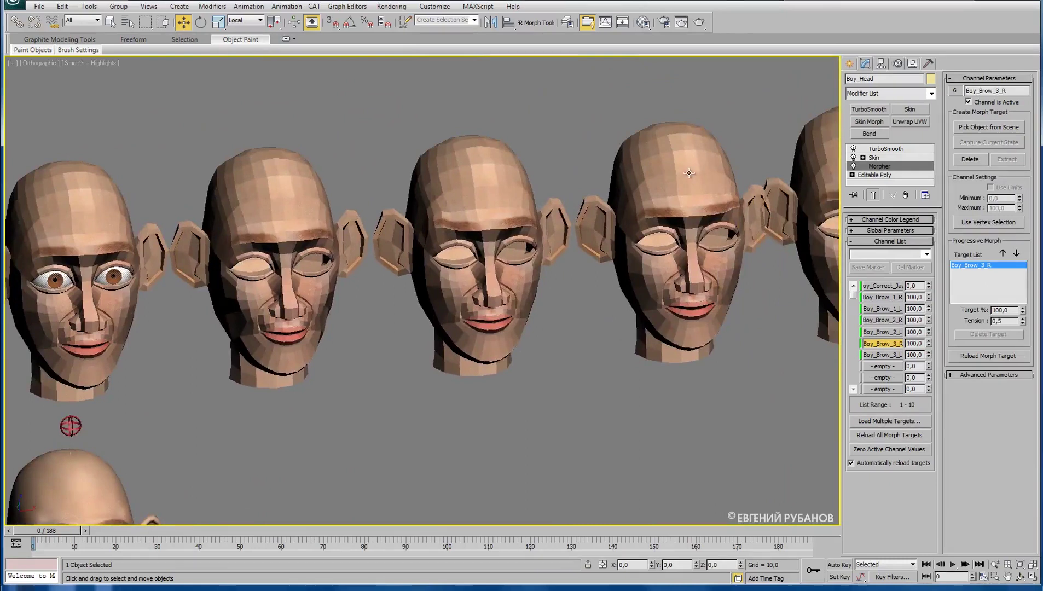
{"action": "left_click", "coordinate": [694, 173]}
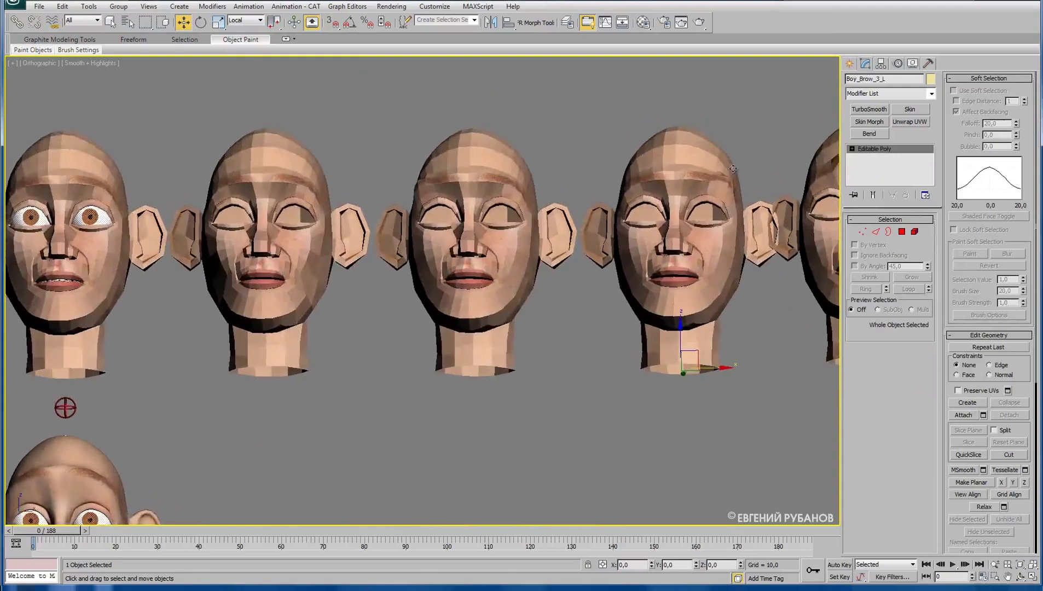
Toggle Vertex mode off the left-brow head and select Boy_Brow_3_R instead.
{"action": "scroll", "coordinate": [723, 174], "scroll_direction": "up", "scroll_amount": 6}
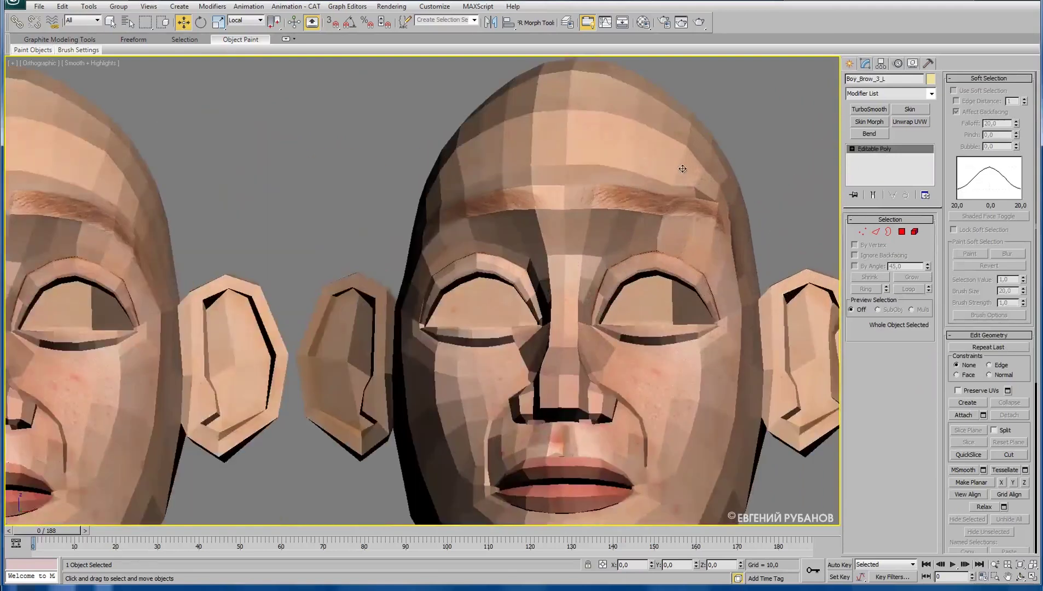
{"action": "left_click", "coordinate": [862, 232]}
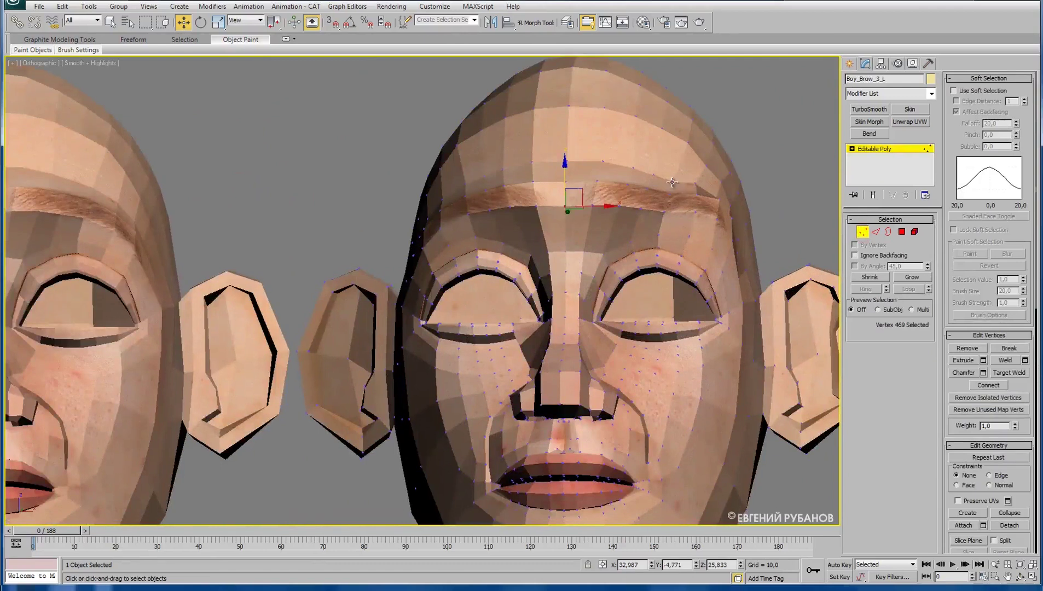
{"action": "scroll", "coordinate": [535, 240], "scroll_direction": "down", "scroll_amount": 3}
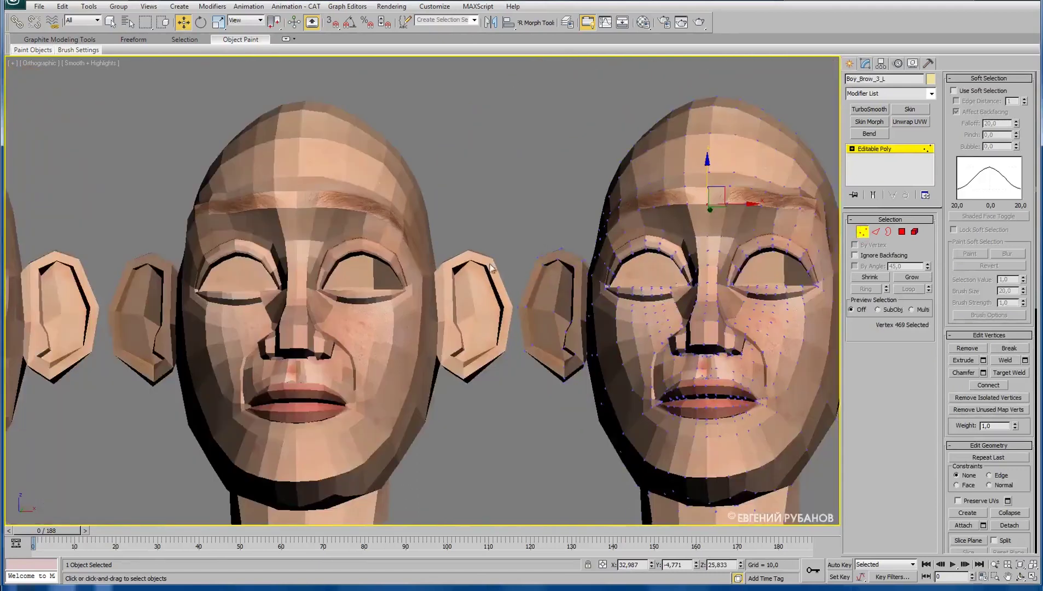
{"action": "left_click", "coordinate": [862, 231]}
{"action": "left_click", "coordinate": [276, 204]}
{"action": "middle_click_drag", "start_coordinate": [276, 205], "coordinate": [416, 221]}
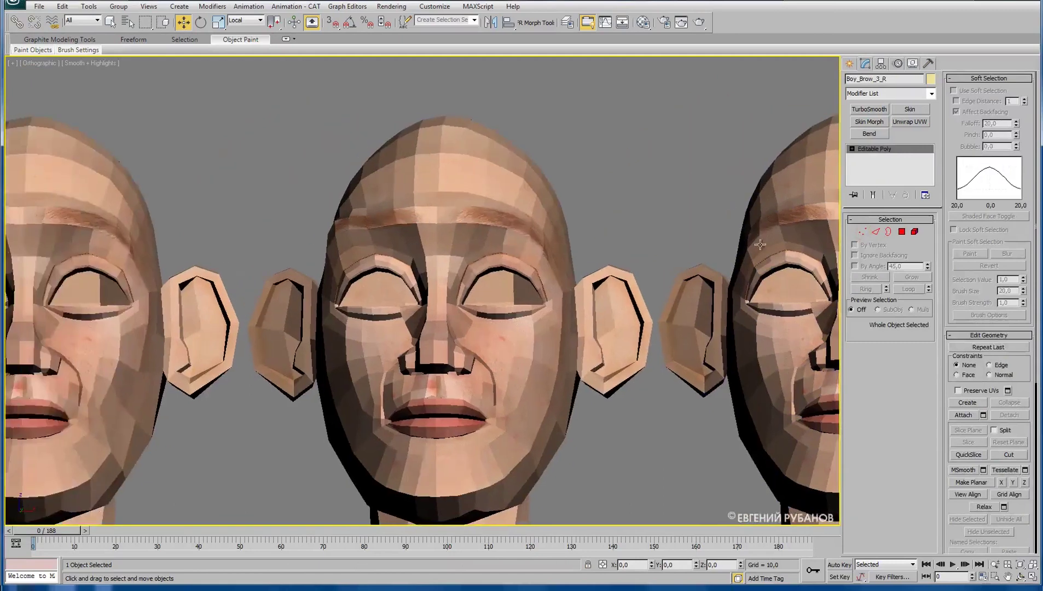
Raise a brow vertex on Boy_Brow_3_R slightly in Z.
{"action": "left_click", "coordinate": [862, 232]}
{"action": "left_click", "coordinate": [367, 207]}
{"action": "mouse_move", "coordinate": [374, 231]}
{"action": "middle_mouse_down"}
{"action": "mouse_move", "coordinate": [515, 216]}
{"action": "mouse_move", "coordinate": [589, 182]}
{"action": "middle_mouse_up"}
{"action": "scroll", "coordinate": [514, 212], "scroll_direction": "down", "scroll_amount": 4}
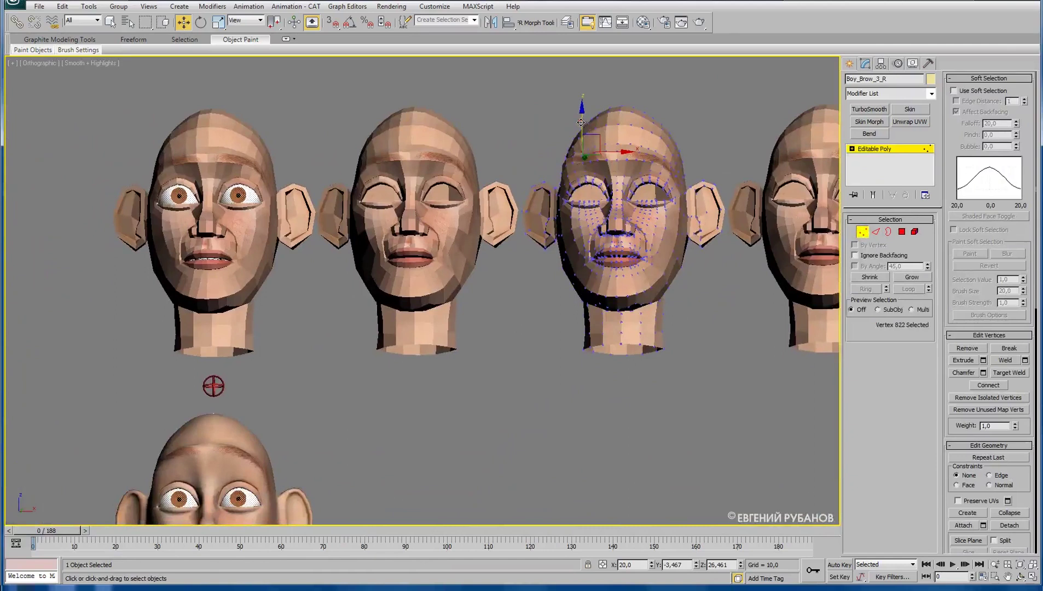
{"action": "left_click_drag", "start_coordinate": [581, 122], "coordinate": [580, 119]}
Orbit around Boy_Head's face to check the refined brow.
{"action": "scroll", "coordinate": [293, 380], "scroll_direction": "up", "scroll_amount": 1}
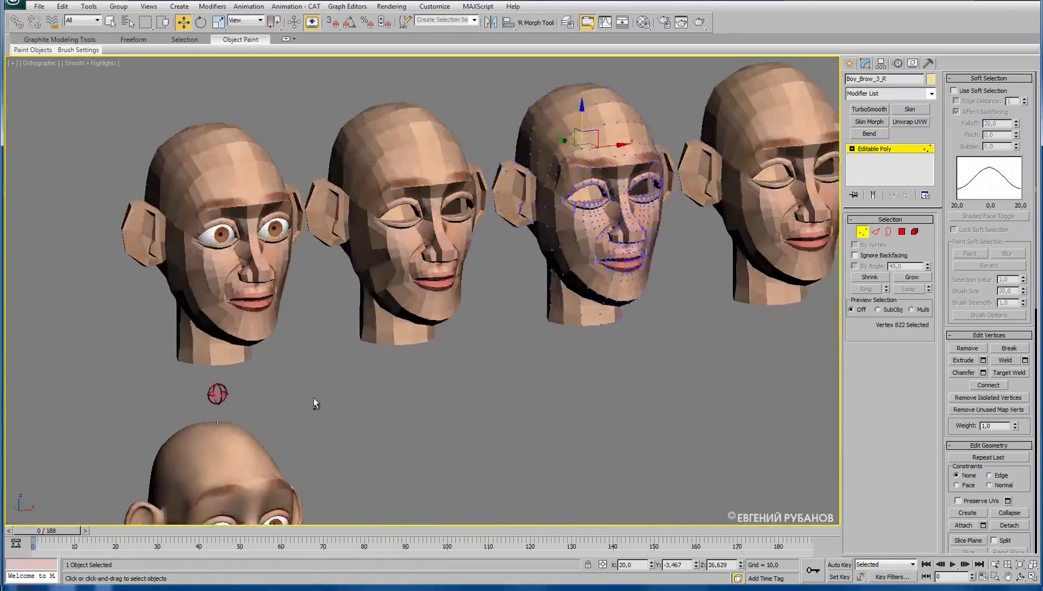
{"action": "scroll", "coordinate": [314, 398], "scroll_direction": "up", "scroll_amount": 2}
{"action": "scroll", "coordinate": [306, 394], "scroll_direction": "up", "scroll_amount": 2}
{"action": "scroll", "coordinate": [288, 390], "scroll_direction": "up", "scroll_amount": 2}
{"action": "mouse_move", "coordinate": [300, 364]}
{"action": "middle_mouse_down", "text": "alt"}
{"action": "mouse_move", "coordinate": [267, 370]}
{"action": "mouse_move", "coordinate": [266, 359]}
{"action": "mouse_move", "coordinate": [309, 370]}
{"action": "mouse_move", "coordinate": [276, 373]}
{"action": "middle_mouse_up", "text": "alt"}
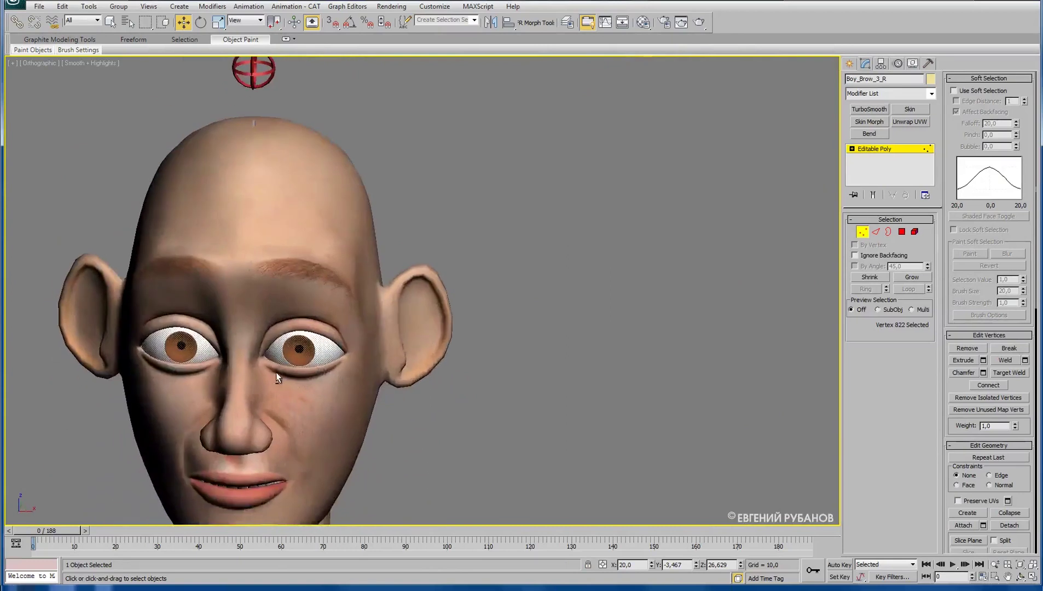
{"action": "middle_click_drag", "start_coordinate": [264, 319], "coordinate": [295, 345]}
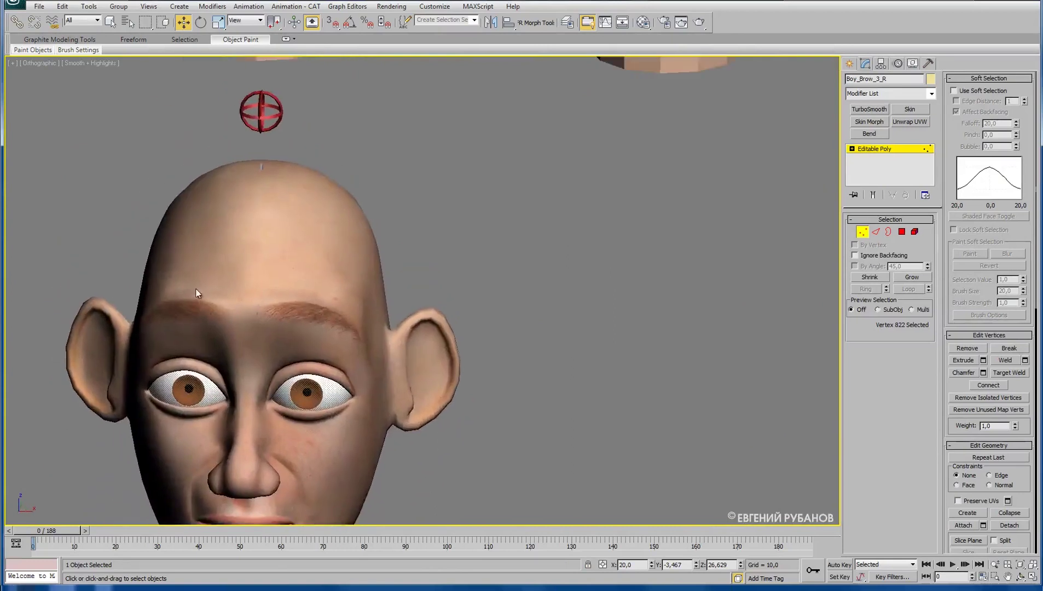
{"action": "middle_click_drag", "start_coordinate": [616, 231], "coordinate": [607, 311]}
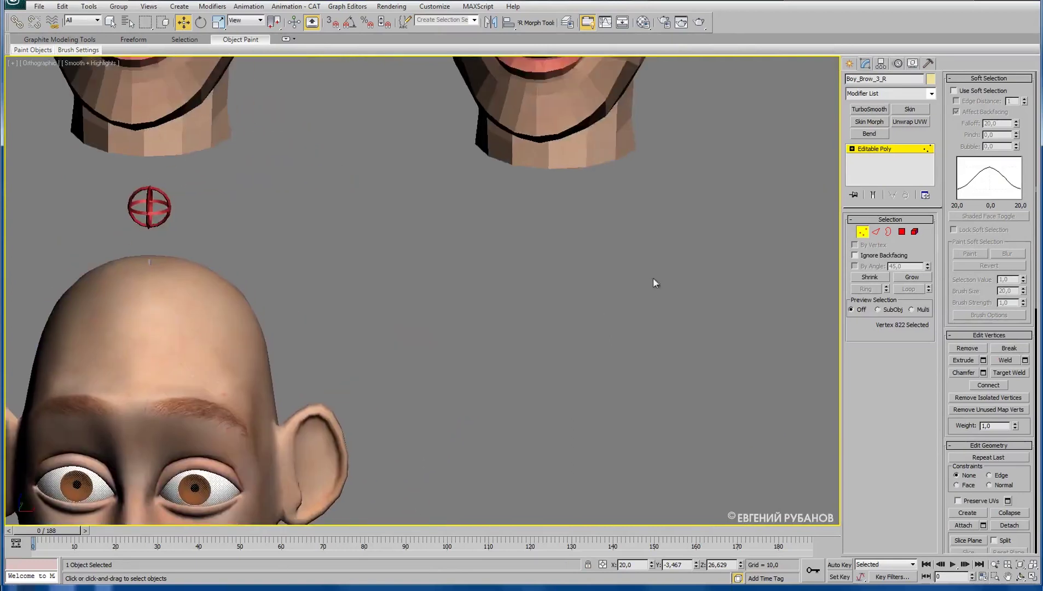
Leave the current head, select Boy_Brow_2_R in Vertex mode and pick vertices along the brow.
{"action": "left_click", "coordinate": [862, 231]}
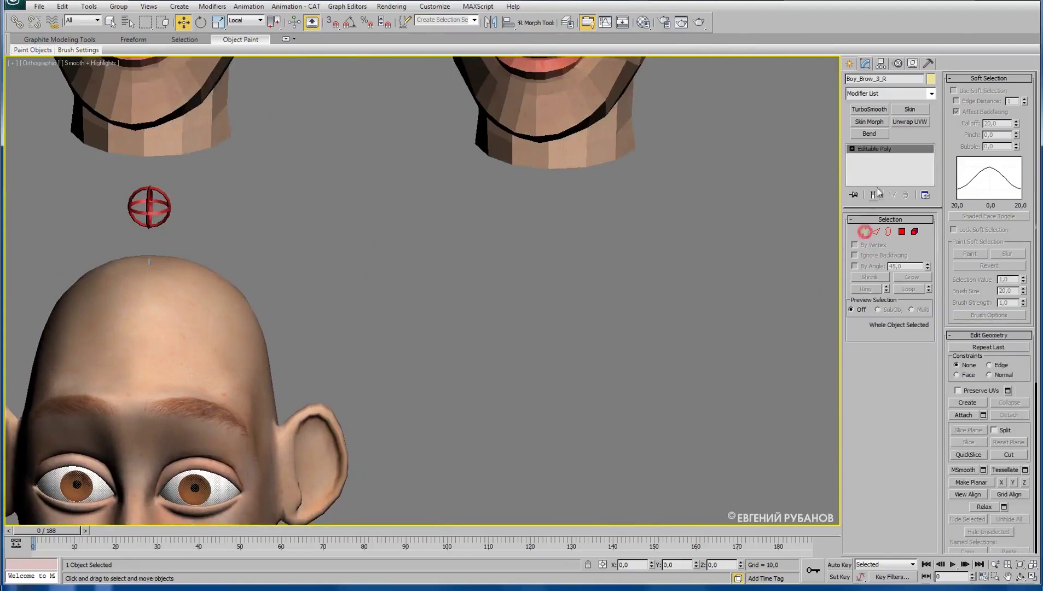
{"action": "scroll", "coordinate": [512, 345], "scroll_direction": "down", "scroll_amount": 2}
{"action": "scroll", "coordinate": [512, 345], "scroll_direction": "down", "scroll_amount": 3}
{"action": "middle_click_drag", "start_coordinate": [766, 296], "coordinate": [562, 310]}
{"action": "middle_click_drag", "start_coordinate": [671, 298], "coordinate": [617, 268]}
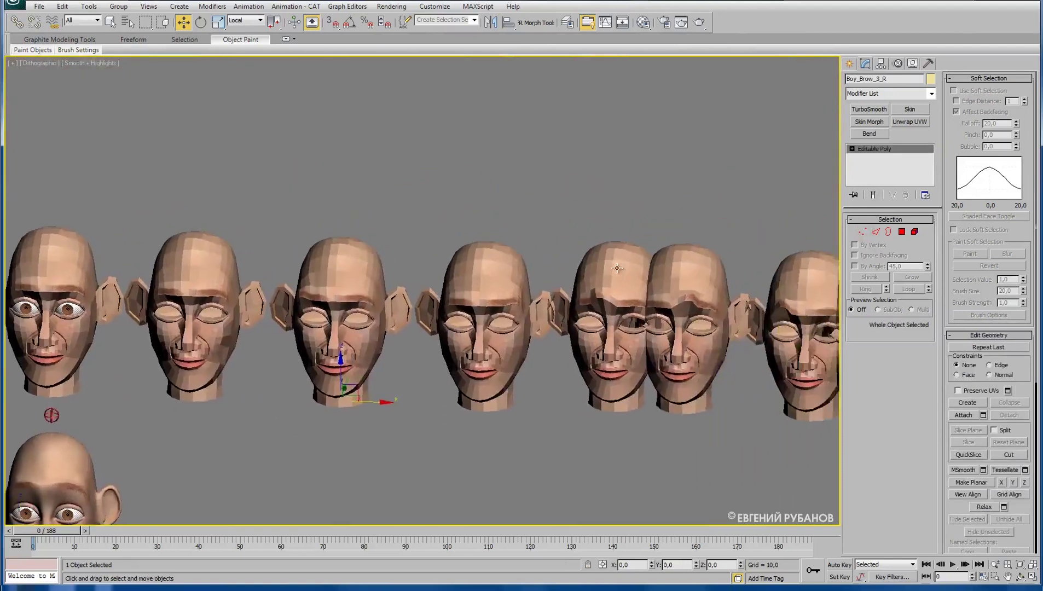
{"action": "left_click", "coordinate": [617, 263]}
{"action": "scroll", "coordinate": [613, 263], "scroll_direction": "up", "scroll_amount": 4}
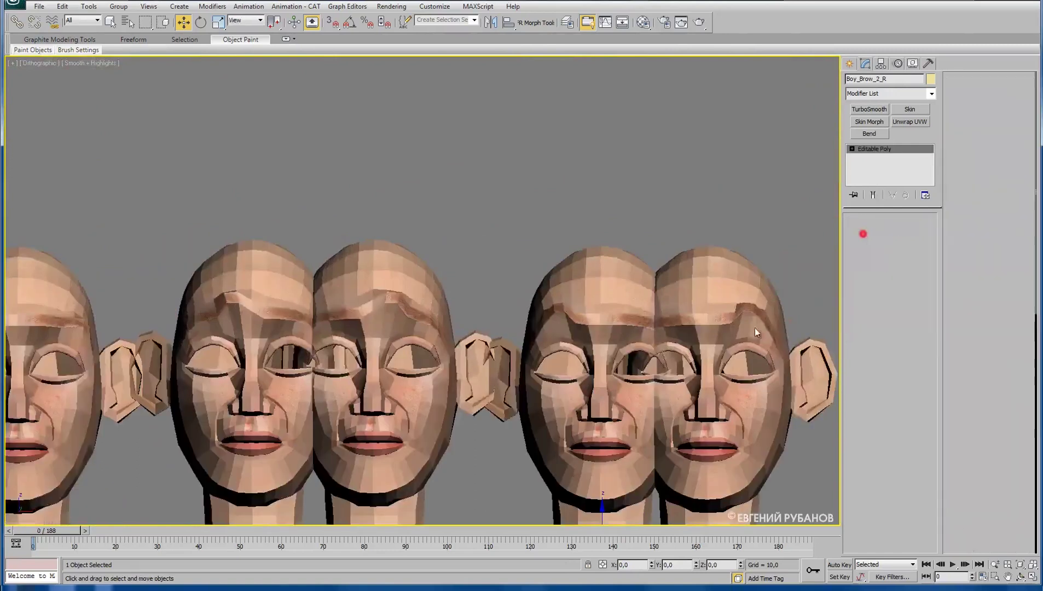
{"action": "key", "text": "1"}
{"action": "scroll", "coordinate": [600, 301], "scroll_direction": "up", "scroll_amount": 1}
{"action": "scroll", "coordinate": [568, 339], "scroll_direction": "up", "scroll_amount": 3}
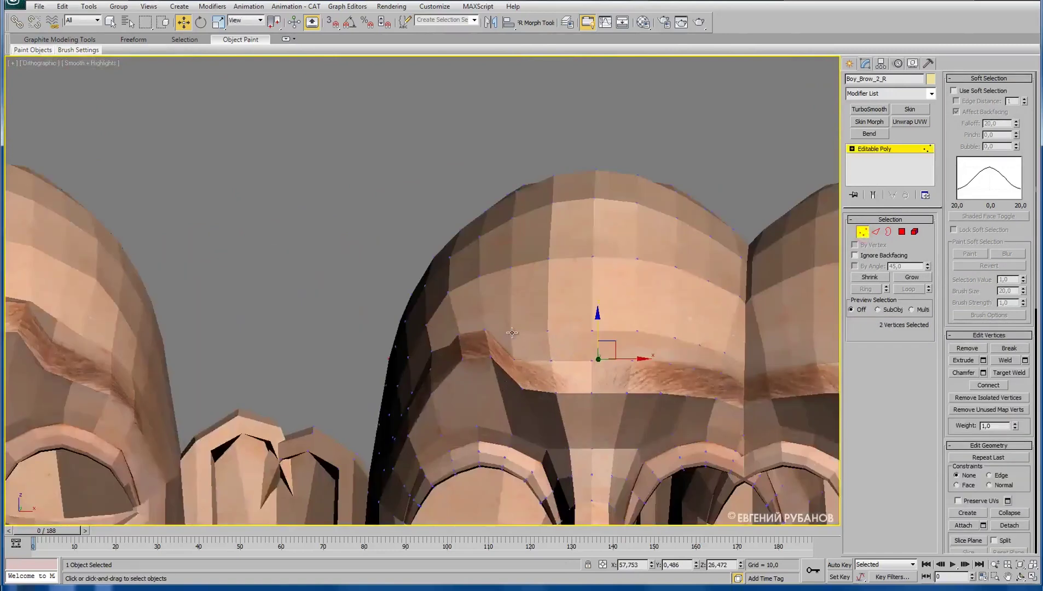
{"action": "left_click", "coordinate": [514, 358]}
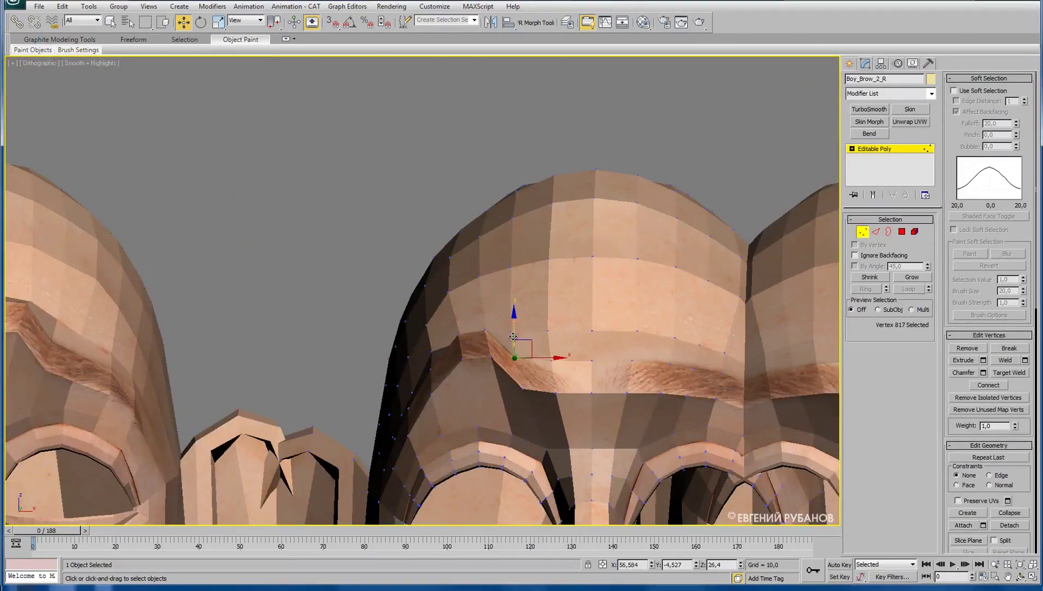
{"action": "left_click", "coordinate": [510, 335]}
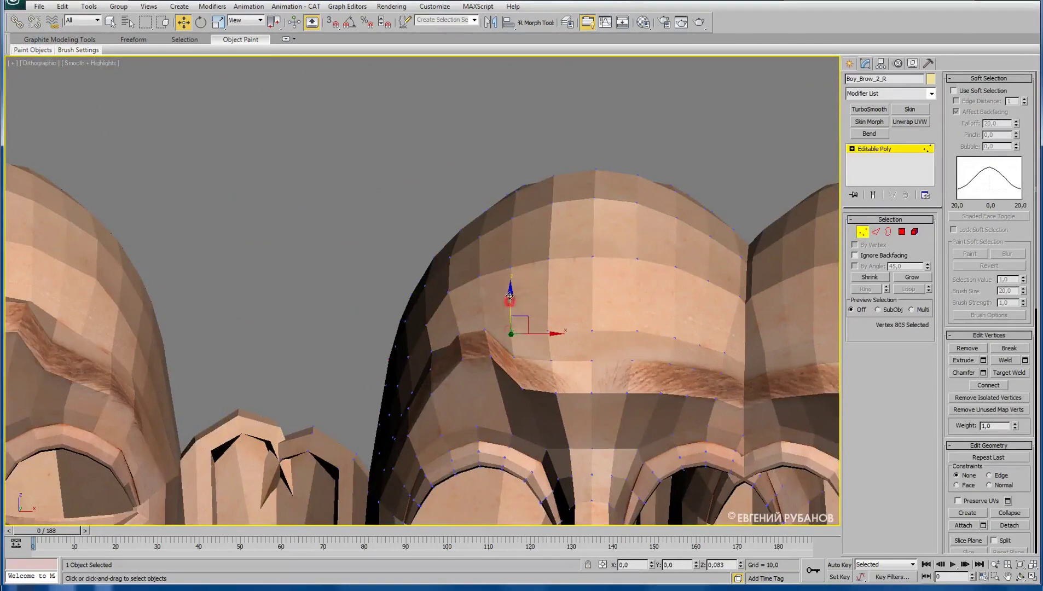
Reframe on the brows and lift a different Boy_Brow_2_R brow vertex slightly upward.
{"action": "scroll", "coordinate": [486, 296], "scroll_direction": "down", "scroll_amount": 3}
{"action": "scroll", "coordinate": [486, 296], "scroll_direction": "down", "scroll_amount": 4}
{"action": "mouse_move", "coordinate": [202, 337]}
{"action": "middle_mouse_down"}
{"action": "mouse_move", "coordinate": [433, 337]}
{"action": "mouse_move", "coordinate": [558, 310]}
{"action": "middle_mouse_up"}
{"action": "scroll", "coordinate": [270, 384], "scroll_direction": "down", "scroll_amount": 2}
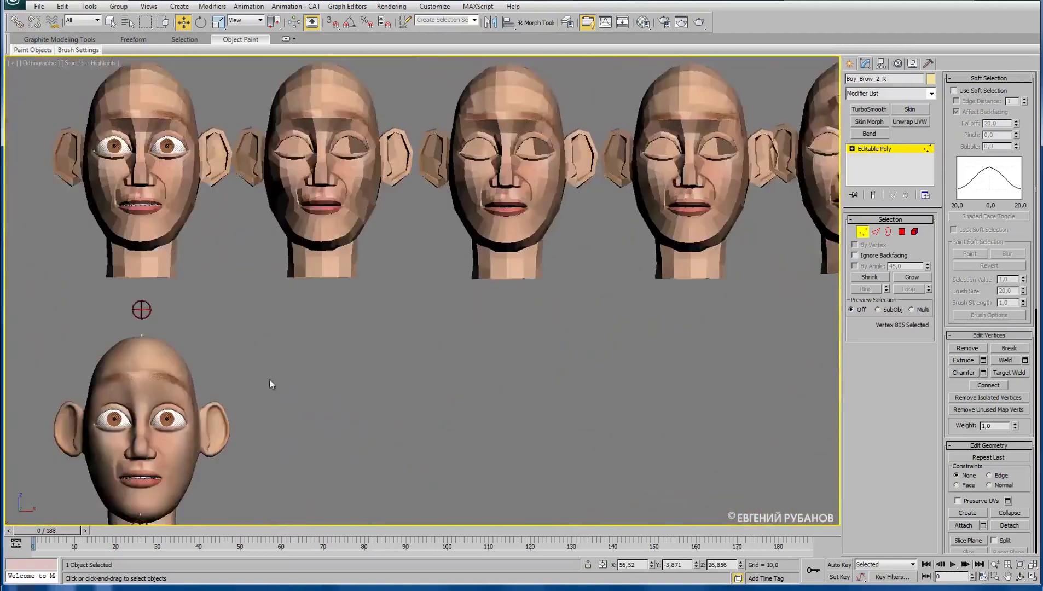
{"action": "scroll", "coordinate": [164, 387], "scroll_direction": "up", "scroll_amount": 1}
{"action": "scroll", "coordinate": [165, 388], "scroll_direction": "up", "scroll_amount": 1}
{"action": "scroll", "coordinate": [168, 390], "scroll_direction": "up", "scroll_amount": 1}
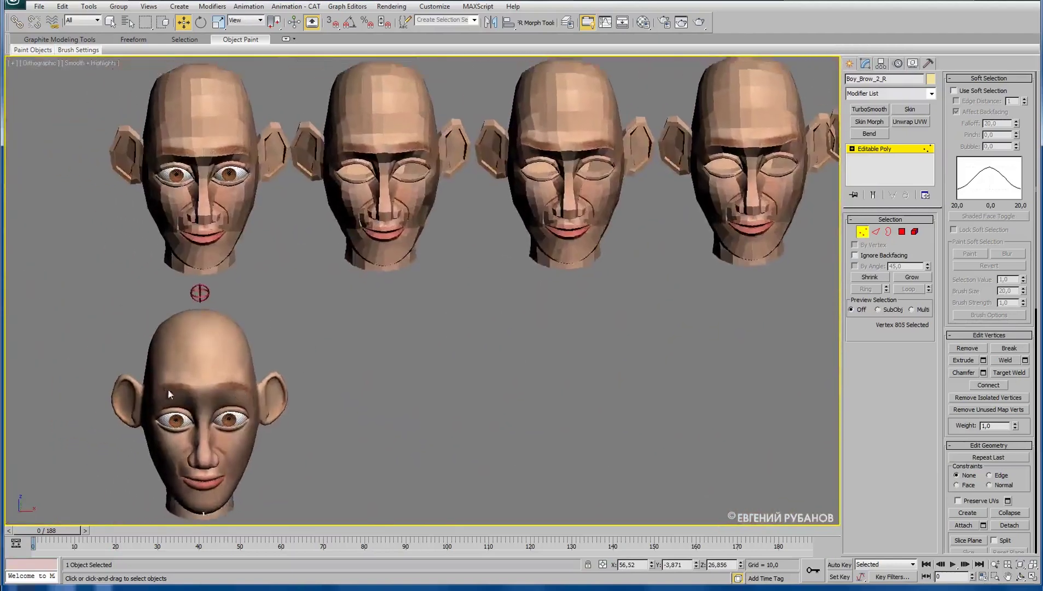
{"action": "scroll", "coordinate": [168, 390], "scroll_direction": "up", "scroll_amount": 4}
{"action": "scroll", "coordinate": [227, 375], "scroll_direction": "down", "scroll_amount": 2}
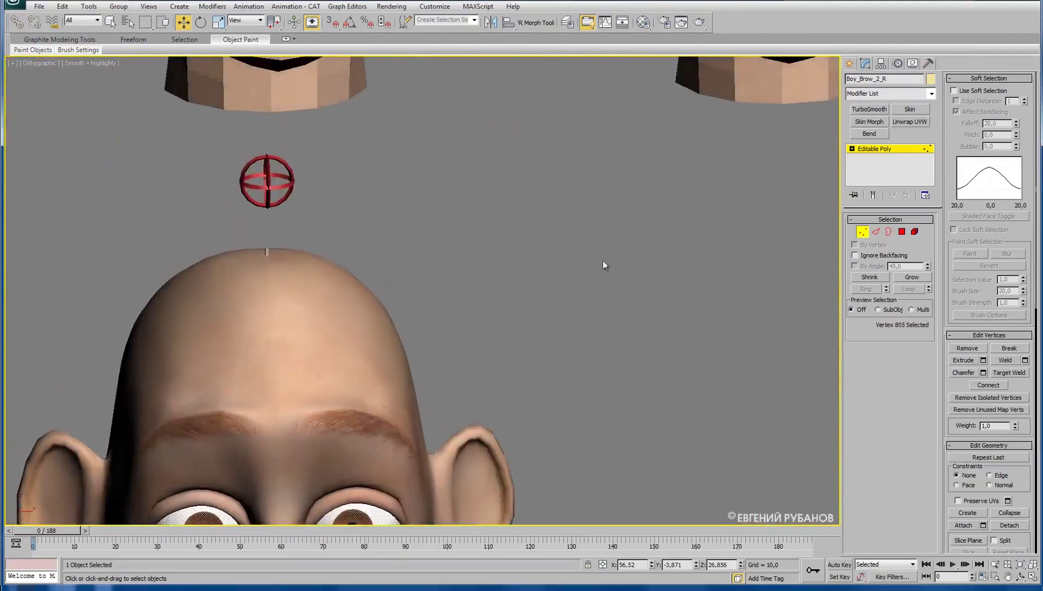
{"action": "middle_click_drag", "start_coordinate": [605, 263], "coordinate": [405, 373]}
{"action": "scroll", "coordinate": [405, 373], "scroll_direction": "down", "scroll_amount": 5}
{"action": "mouse_move", "coordinate": [405, 329]}
{"action": "middle_mouse_down"}
{"action": "mouse_move", "coordinate": [602, 383]}
{"action": "mouse_move", "coordinate": [586, 393]}
{"action": "middle_mouse_up"}
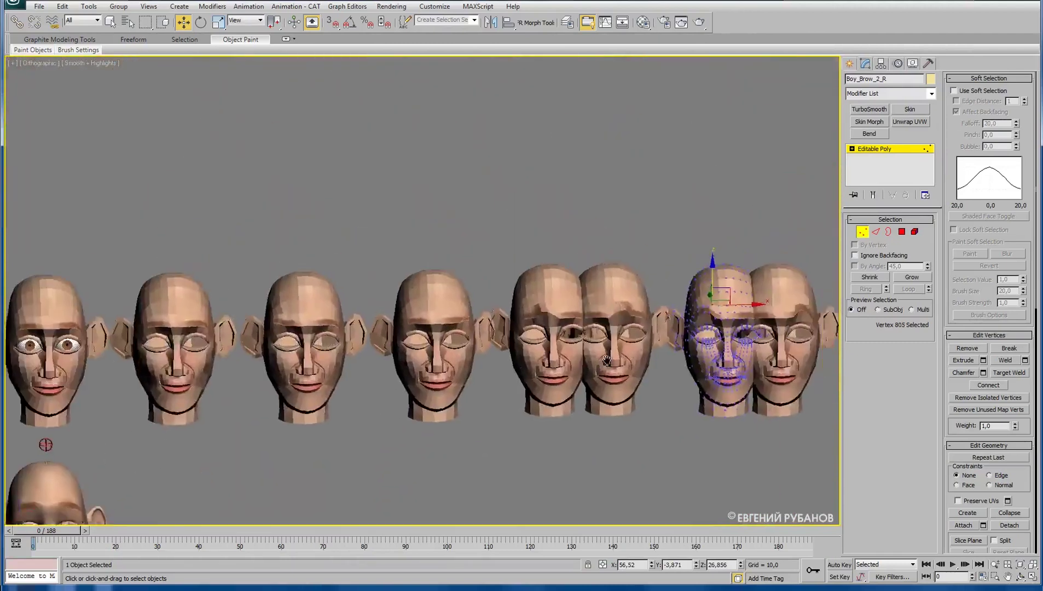
{"action": "scroll", "coordinate": [645, 344], "scroll_direction": "up", "scroll_amount": 5}
{"action": "left_click", "coordinate": [588, 309]}
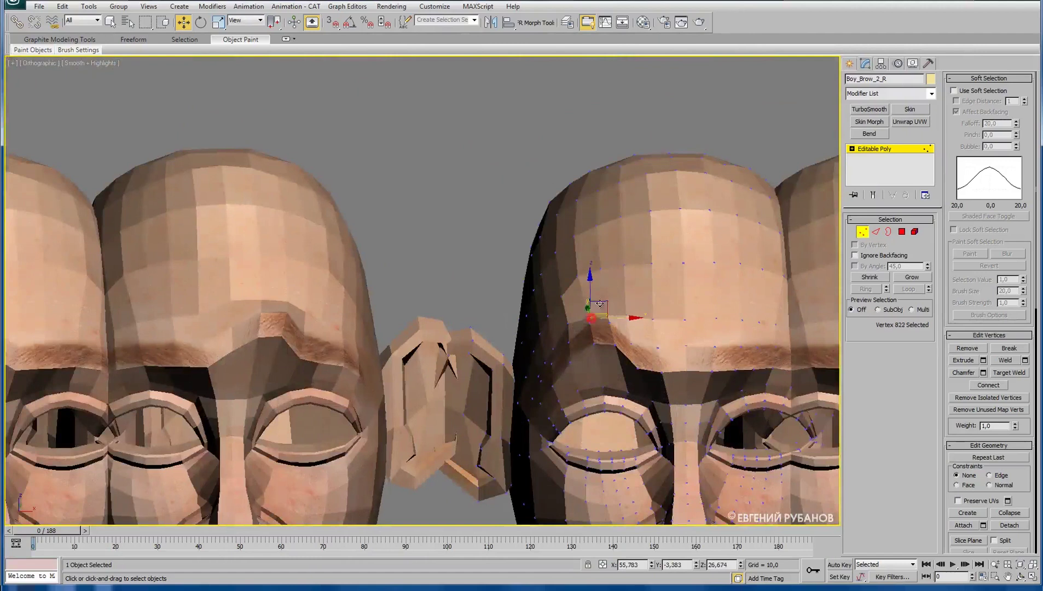
{"action": "left_click_drag", "start_coordinate": [591, 293], "coordinate": [592, 291]}
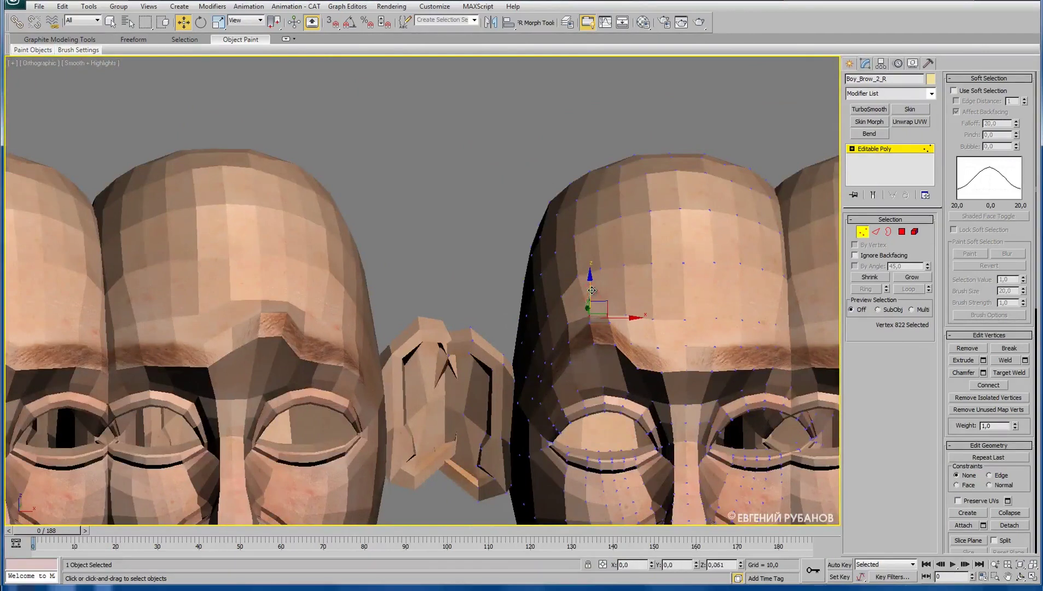
Recheck the centred row of heads and exit Vertex mode on Boy_Brow_2_R.
{"action": "scroll", "coordinate": [640, 287], "scroll_direction": "down", "scroll_amount": 4}
{"action": "scroll", "coordinate": [635, 290], "scroll_direction": "down", "scroll_amount": 3}
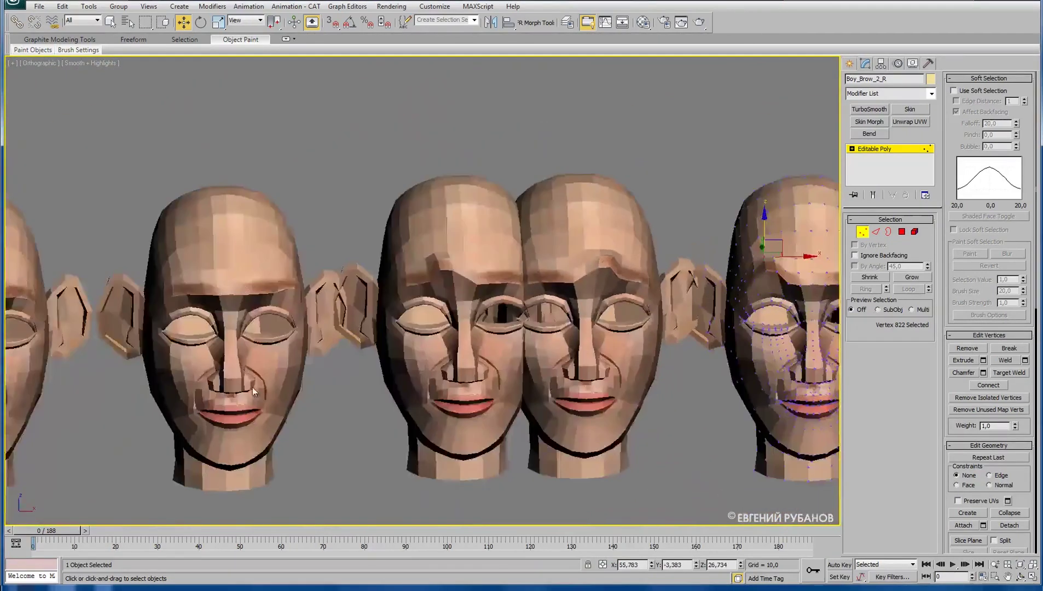
{"action": "scroll", "coordinate": [620, 297], "scroll_direction": "down", "scroll_amount": 2}
{"action": "scroll", "coordinate": [102, 438], "scroll_direction": "up", "scroll_amount": 1}
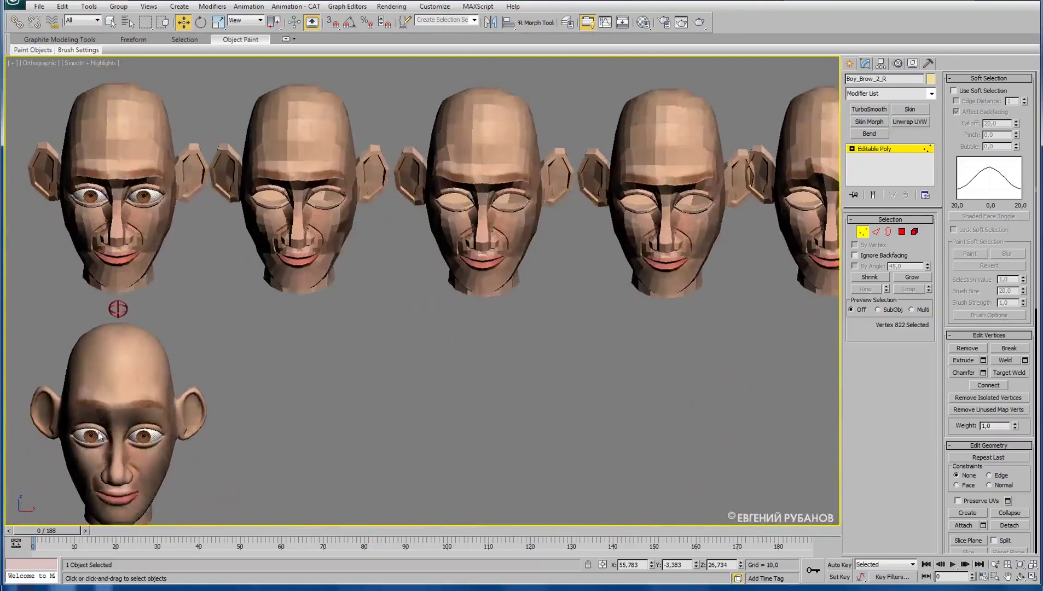
{"action": "scroll", "coordinate": [99, 423], "scroll_direction": "up", "scroll_amount": 1}
{"action": "scroll", "coordinate": [100, 423], "scroll_direction": "up", "scroll_amount": 3}
{"action": "scroll", "coordinate": [346, 403], "scroll_direction": "down", "scroll_amount": 1}
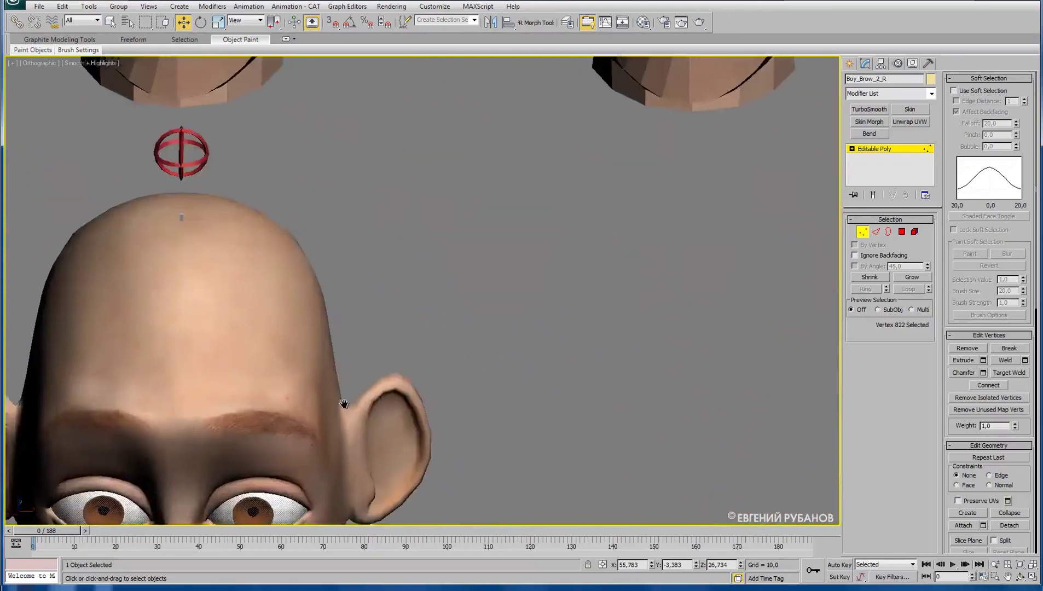
{"action": "scroll", "coordinate": [345, 405], "scroll_direction": "down", "scroll_amount": 1}
{"action": "scroll", "coordinate": [344, 404], "scroll_direction": "down", "scroll_amount": 3}
{"action": "mouse_move", "coordinate": [539, 385]}
{"action": "middle_mouse_down"}
{"action": "mouse_move", "coordinate": [657, 332]}
{"action": "mouse_move", "coordinate": [587, 350]}
{"action": "middle_mouse_up"}
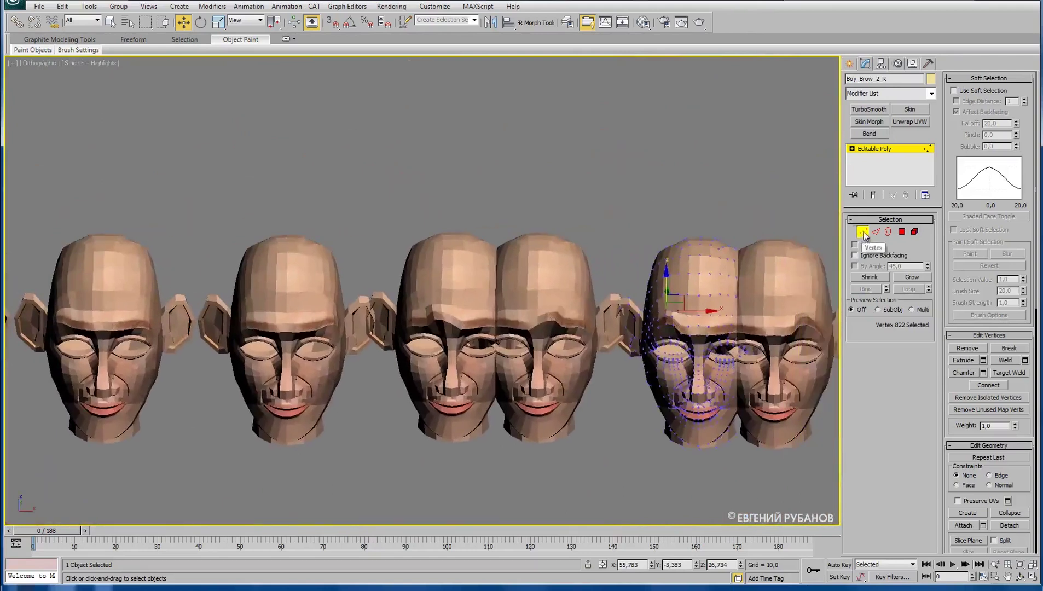
{"action": "left_click", "coordinate": [862, 232]}
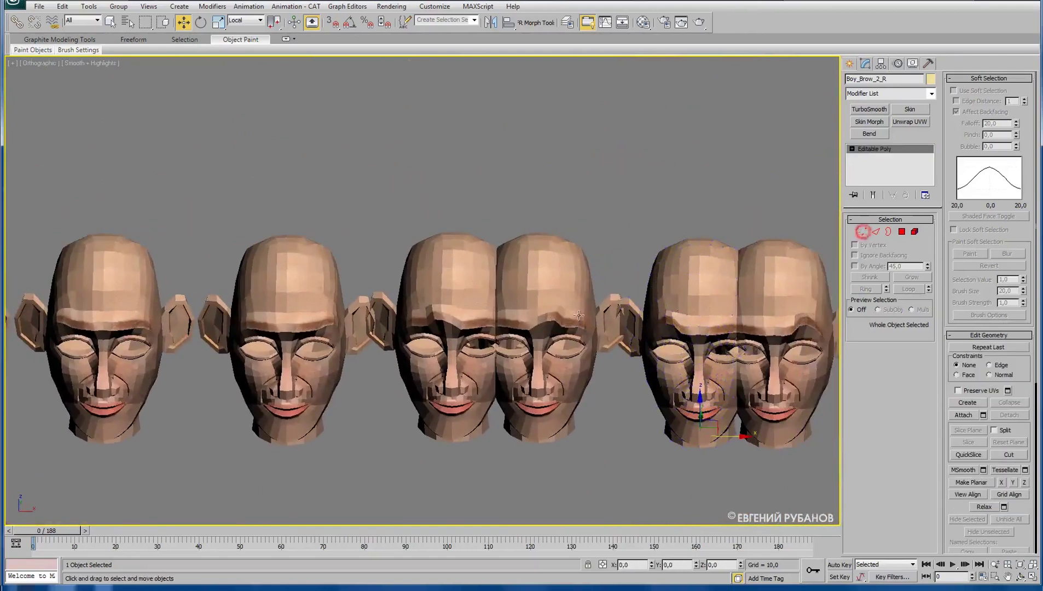
Select Boy_Brow_1_R and raise two of its brow vertices slightly in Vertex mode.
{"action": "left_click", "coordinate": [448, 279]}
{"action": "middle_click_drag", "start_coordinate": [424, 306], "coordinate": [432, 339]}
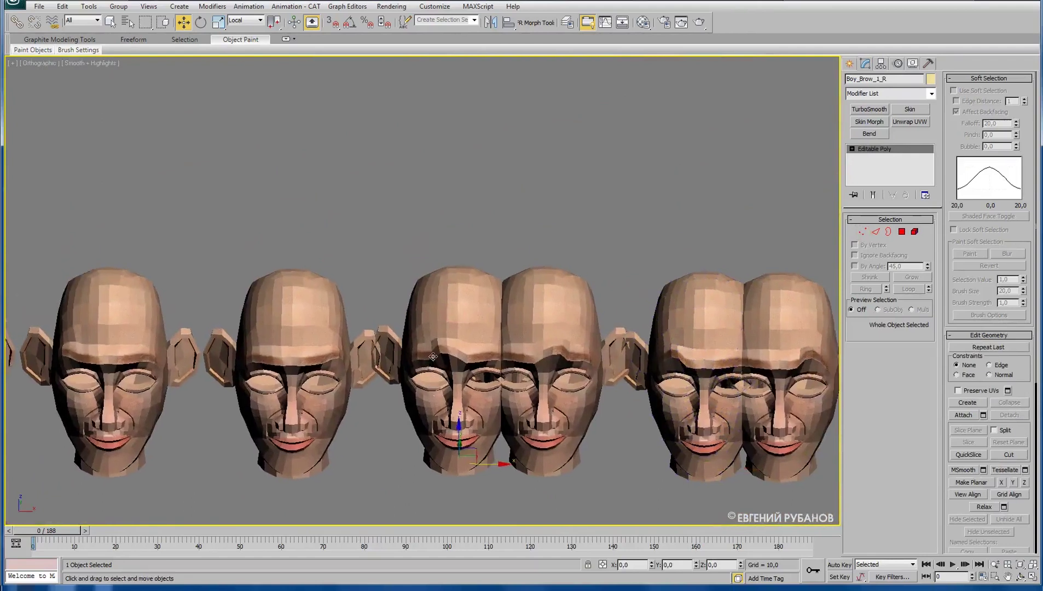
{"action": "scroll", "coordinate": [430, 339], "scroll_direction": "up", "scroll_amount": 3}
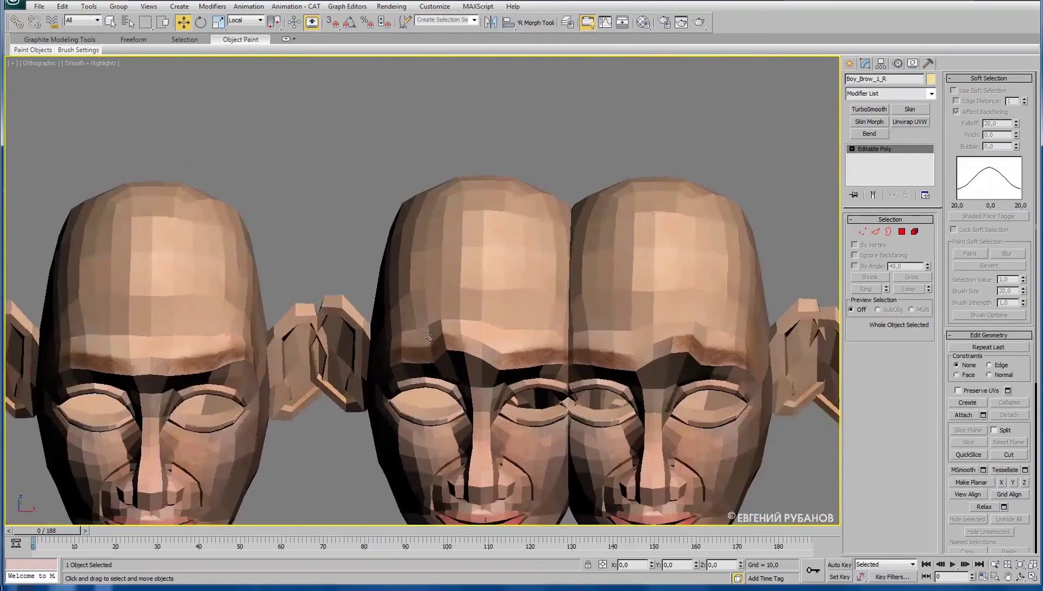
{"action": "left_click", "coordinate": [862, 232]}
{"action": "left_click", "coordinate": [429, 328]}
{"action": "left_click", "coordinate": [432, 363], "text": "ctrl"}
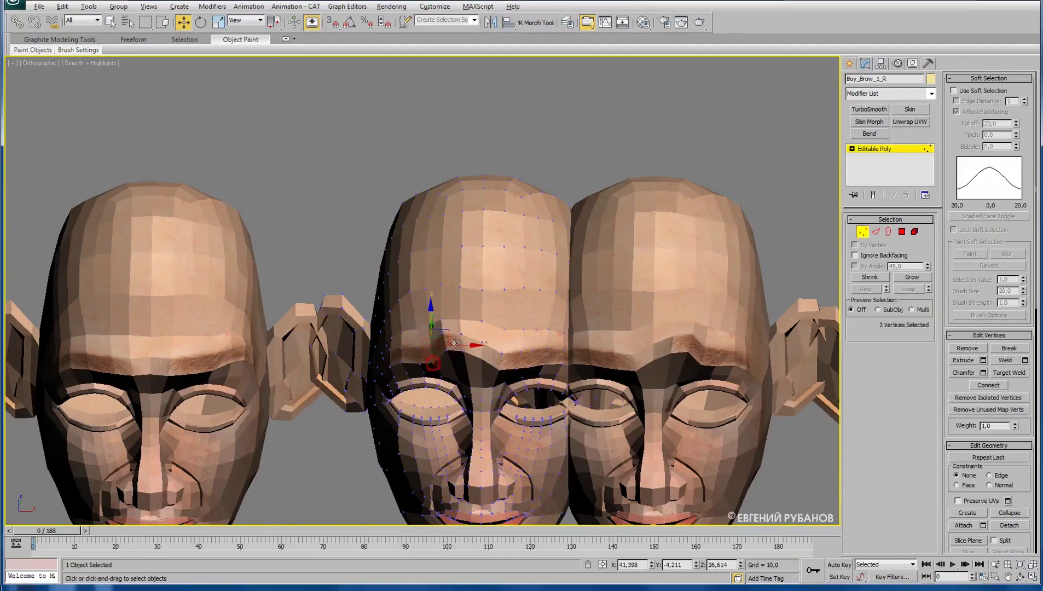
{"action": "middle_click_drag", "start_coordinate": [454, 342], "coordinate": [457, 324], "text": "alt"}
{"action": "left_click_drag", "start_coordinate": [432, 314], "coordinate": [433, 309]}
Pick a forehead vertex on Boy_Brow_1_R and orbit to inspect the head and base head.
{"action": "left_click", "coordinate": [428, 329]}
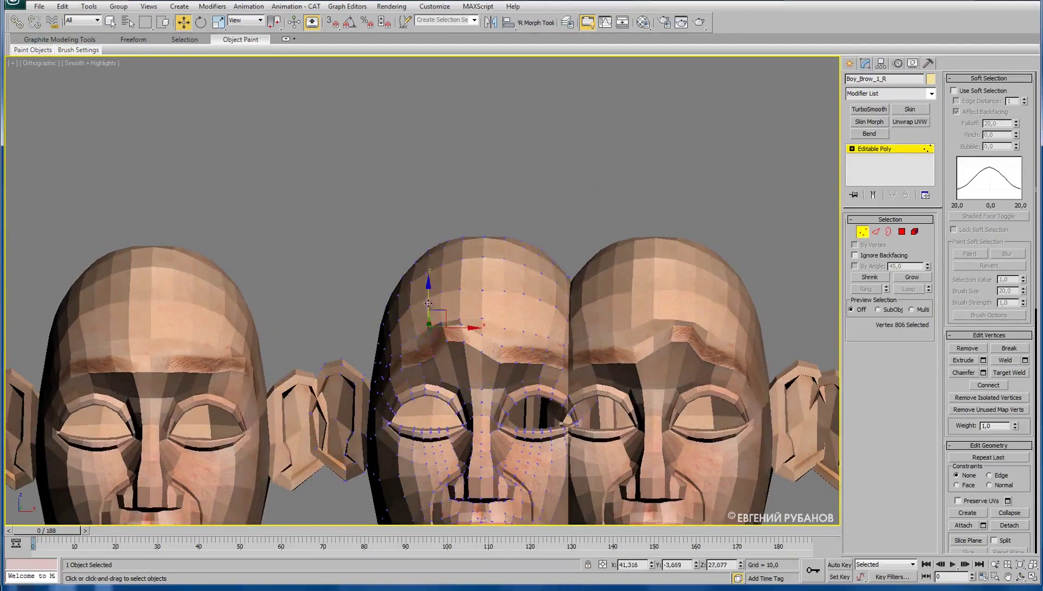
{"action": "middle_click_drag", "start_coordinate": [268, 358], "coordinate": [613, 264]}
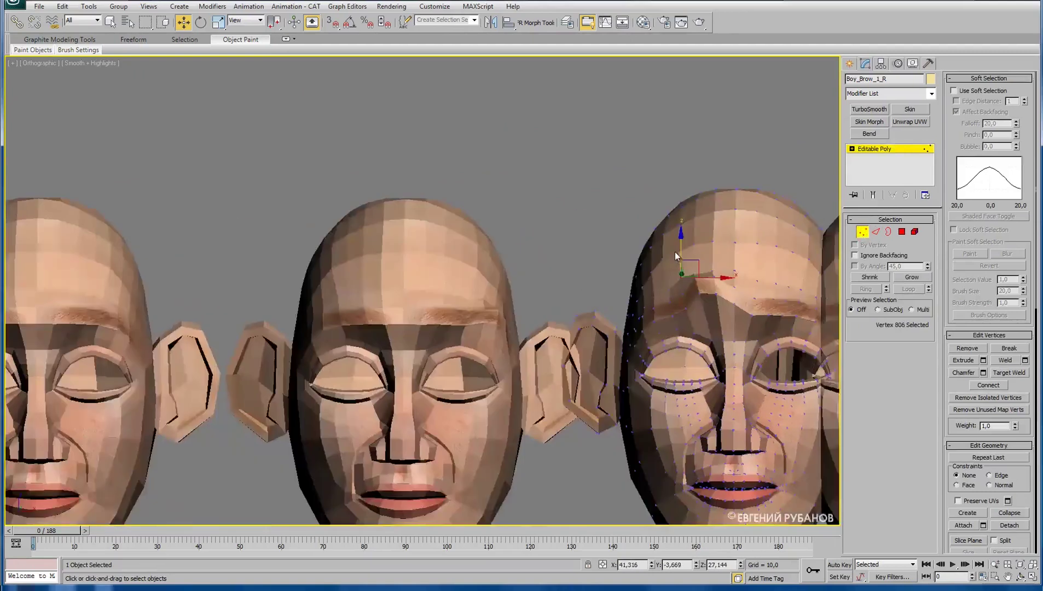
{"action": "scroll", "coordinate": [317, 334], "scroll_direction": "down", "scroll_amount": 5}
{"action": "middle_click_drag", "start_coordinate": [221, 492], "coordinate": [368, 352]}
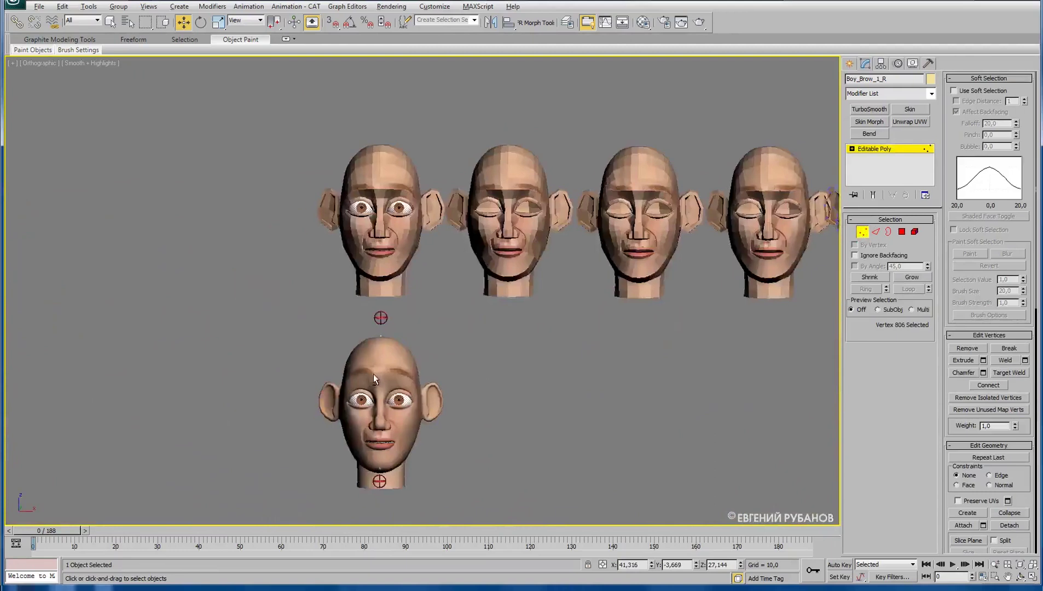
{"action": "scroll", "coordinate": [366, 354], "scroll_direction": "up", "scroll_amount": 4}
{"action": "mouse_move", "coordinate": [411, 341]}
{"action": "middle_mouse_down", "text": "alt"}
{"action": "mouse_move", "coordinate": [497, 387]}
{"action": "mouse_move", "coordinate": [456, 410]}
{"action": "mouse_move", "coordinate": [407, 410]}
{"action": "mouse_move", "coordinate": [516, 323]}
{"action": "mouse_move", "coordinate": [629, 328]}
{"action": "mouse_move", "coordinate": [315, 386]}
{"action": "middle_mouse_up", "text": "alt"}
{"action": "scroll", "coordinate": [433, 405], "scroll_direction": "down", "scroll_amount": 3}
{"action": "middle_click_drag", "start_coordinate": [410, 393], "coordinate": [586, 346], "text": "alt"}
Finish the Boy_Brow_1_R vertex pass and select the Boy_Brow_2_L head.
{"action": "scroll", "coordinate": [518, 374], "scroll_direction": "down", "scroll_amount": 3}
{"action": "scroll", "coordinate": [546, 396], "scroll_direction": "up", "scroll_amount": 1}
{"action": "mouse_move", "coordinate": [546, 401]}
{"action": "middle_mouse_down", "text": "alt"}
{"action": "mouse_move", "coordinate": [566, 373]}
{"action": "mouse_move", "coordinate": [526, 398]}
{"action": "mouse_move", "coordinate": [459, 412]}
{"action": "mouse_move", "coordinate": [651, 382]}
{"action": "mouse_move", "coordinate": [672, 333]}
{"action": "mouse_move", "coordinate": [560, 410]}
{"action": "mouse_move", "coordinate": [553, 438]}
{"action": "middle_mouse_up", "text": "alt"}
{"action": "scroll", "coordinate": [651, 381], "scroll_direction": "down", "scroll_amount": 2}
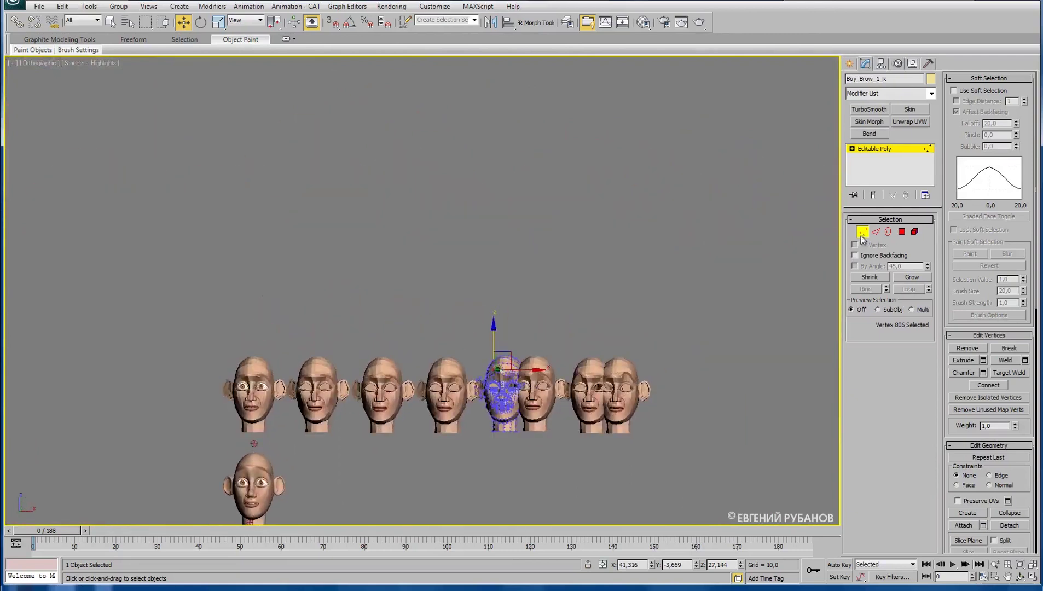
{"action": "scroll", "coordinate": [615, 381], "scroll_direction": "up", "scroll_amount": 1}
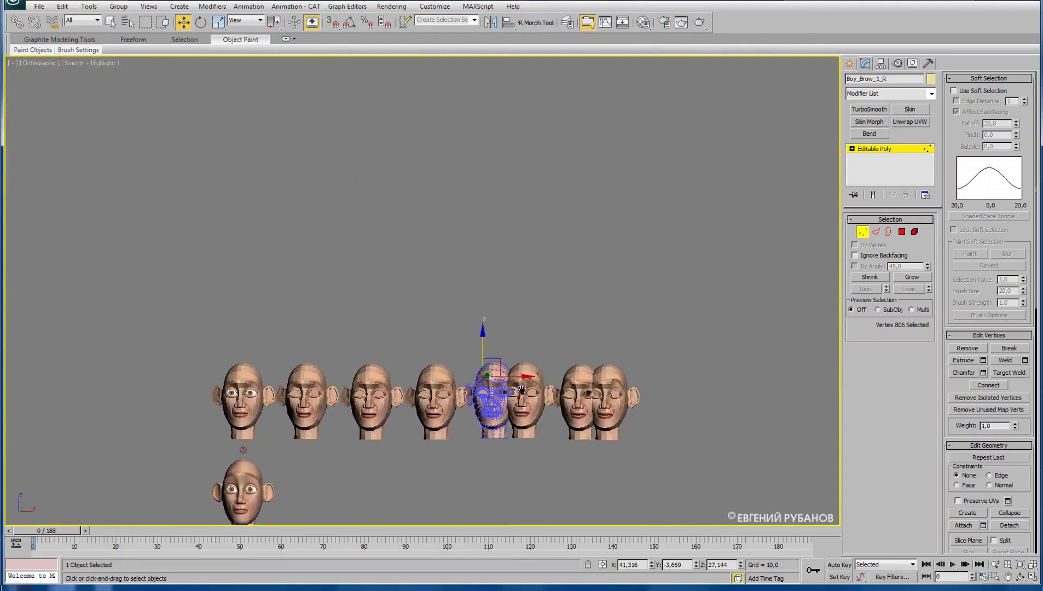
{"action": "scroll", "coordinate": [615, 382], "scroll_direction": "up", "scroll_amount": 4}
{"action": "scroll", "coordinate": [615, 381], "scroll_direction": "up", "scroll_amount": 3}
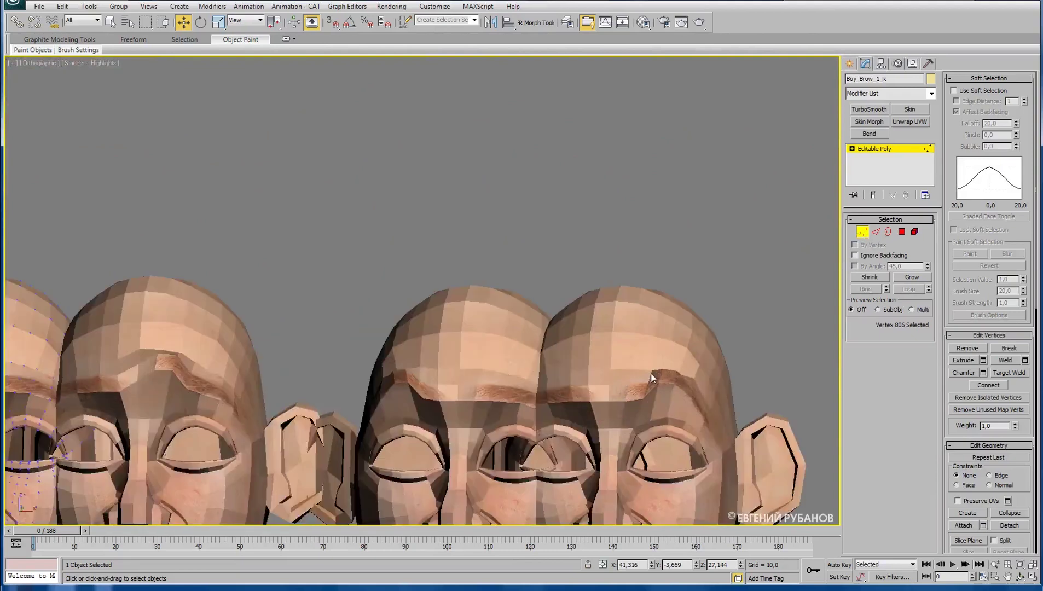
{"action": "left_click", "coordinate": [862, 231]}
{"action": "left_click", "coordinate": [670, 350]}
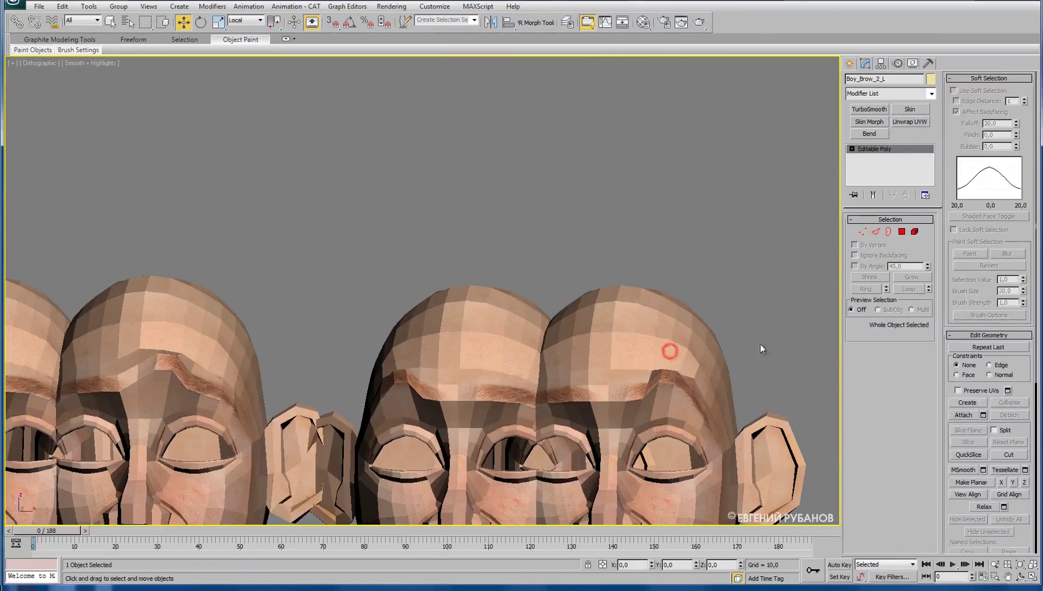
On Boy_Brow_2_L in Vertex mode, nudge one brow vertex and lift neighbouring brow vertices slightly.
{"action": "left_click", "coordinate": [862, 232]}
{"action": "middle_click_drag", "start_coordinate": [613, 398], "coordinate": [634, 406], "text": "alt"}
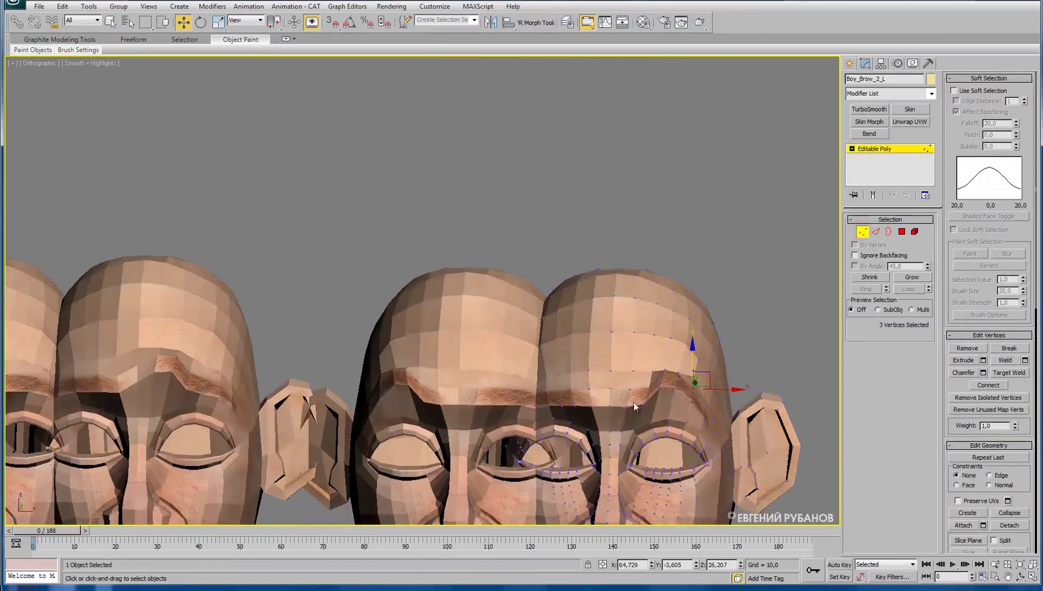
{"action": "left_click", "coordinate": [653, 369]}
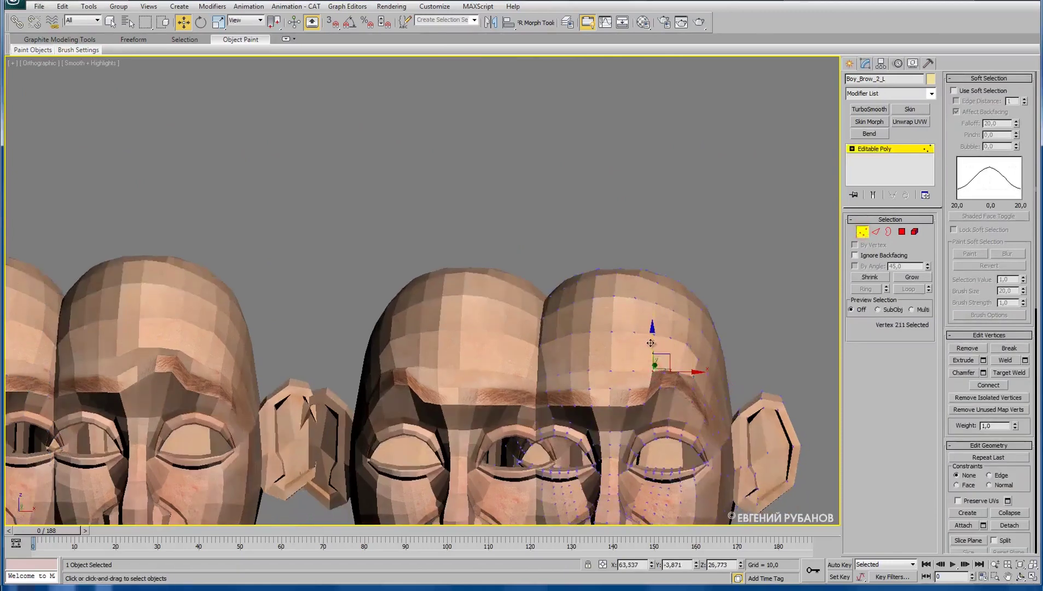
{"action": "left_click_drag", "start_coordinate": [646, 371], "coordinate": [645, 374]}
{"action": "left_click", "coordinate": [648, 387], "text": "ctrl"}
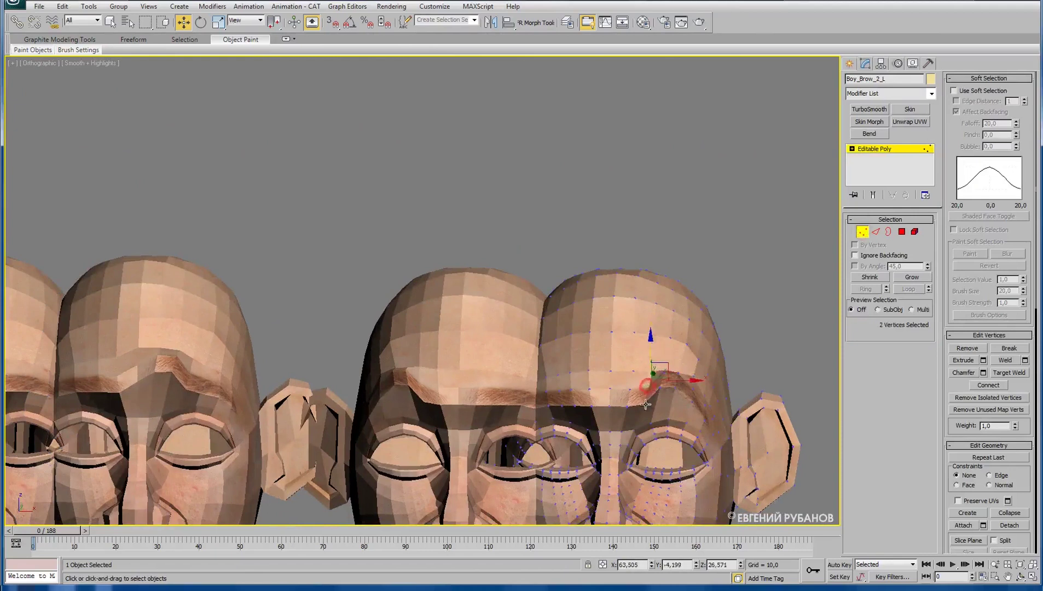
{"action": "left_click", "coordinate": [650, 363], "text": "ctrl"}
{"action": "left_click_drag", "start_coordinate": [650, 363], "coordinate": [649, 360]}
Raise another vertex above the Boy_Brow_2_L brow slightly and exit Vertex mode.
{"action": "middle_click_drag", "start_coordinate": [691, 376], "coordinate": [682, 393], "text": "alt"}
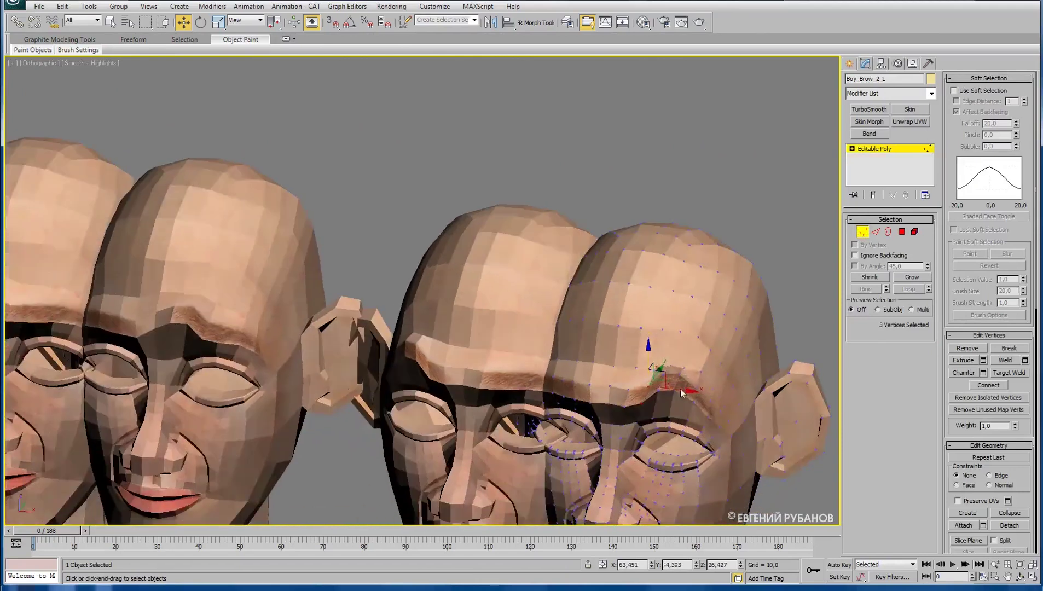
{"action": "left_click", "coordinate": [684, 366]}
{"action": "left_click_drag", "start_coordinate": [685, 342], "coordinate": [686, 340]}
{"action": "middle_click_drag", "start_coordinate": [372, 384], "coordinate": [494, 337]}
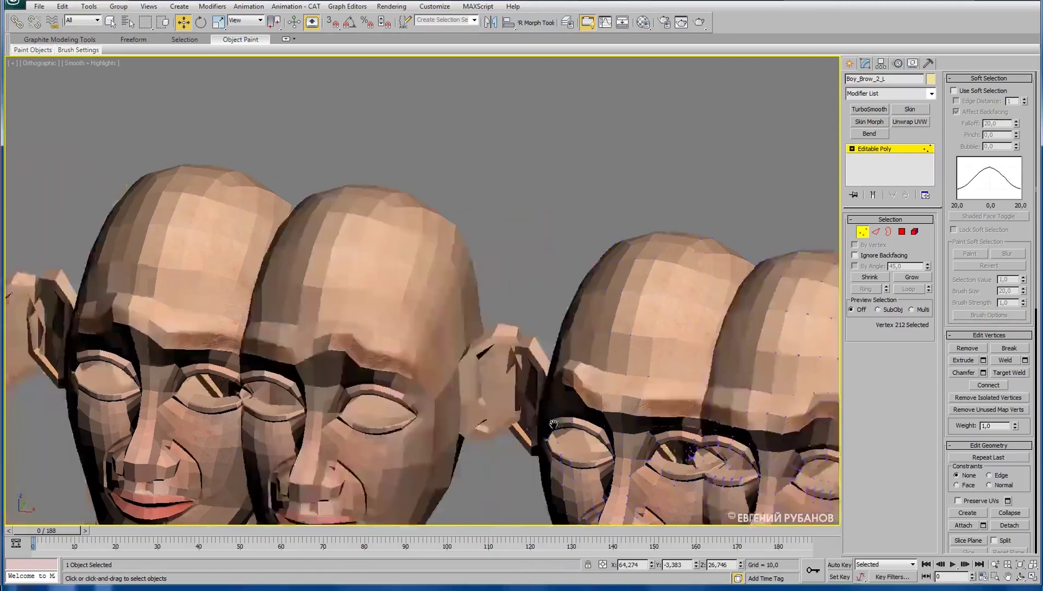
{"action": "scroll", "coordinate": [494, 338], "scroll_direction": "up", "scroll_amount": 2}
{"action": "left_click", "coordinate": [862, 232]}
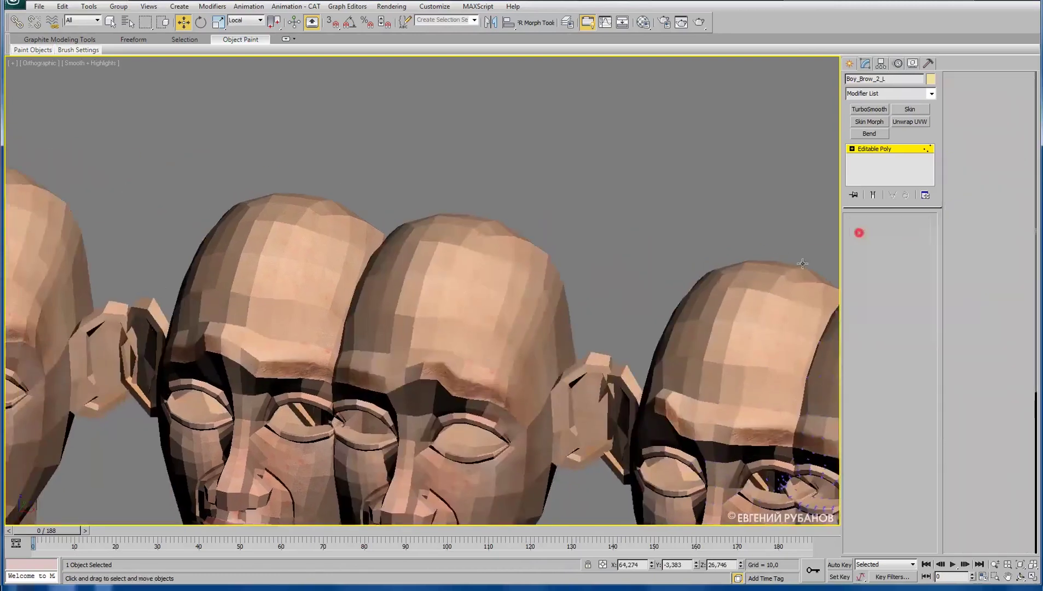
Select Boy_Brow_1_L, pick two forehead vertices in Vertex mode, then exit vertex editing.
{"action": "left_click", "coordinate": [472, 311]}
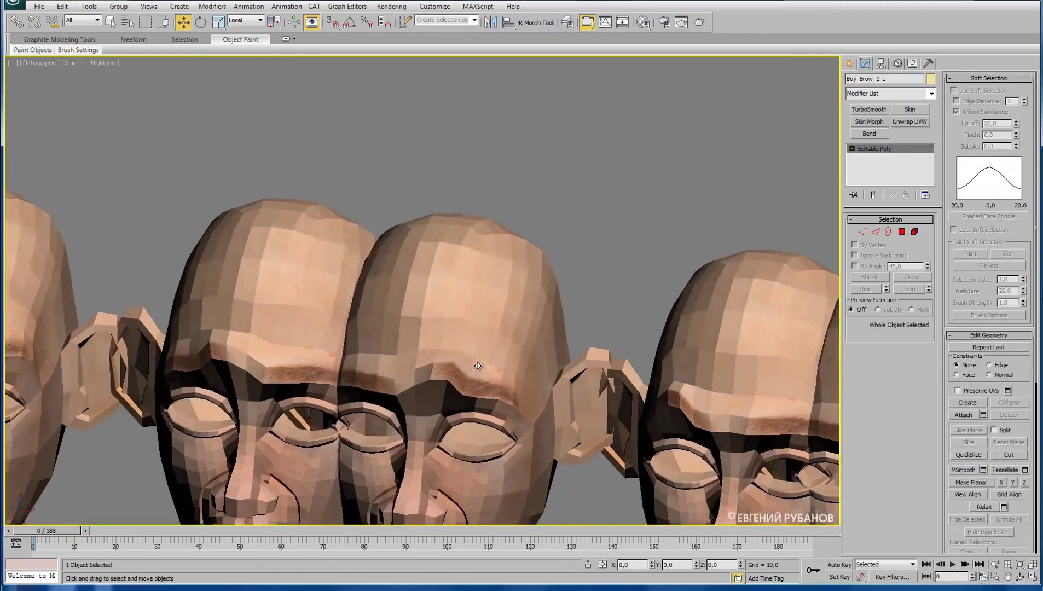
{"action": "left_click", "coordinate": [862, 232]}
{"action": "left_click", "coordinate": [475, 356]}
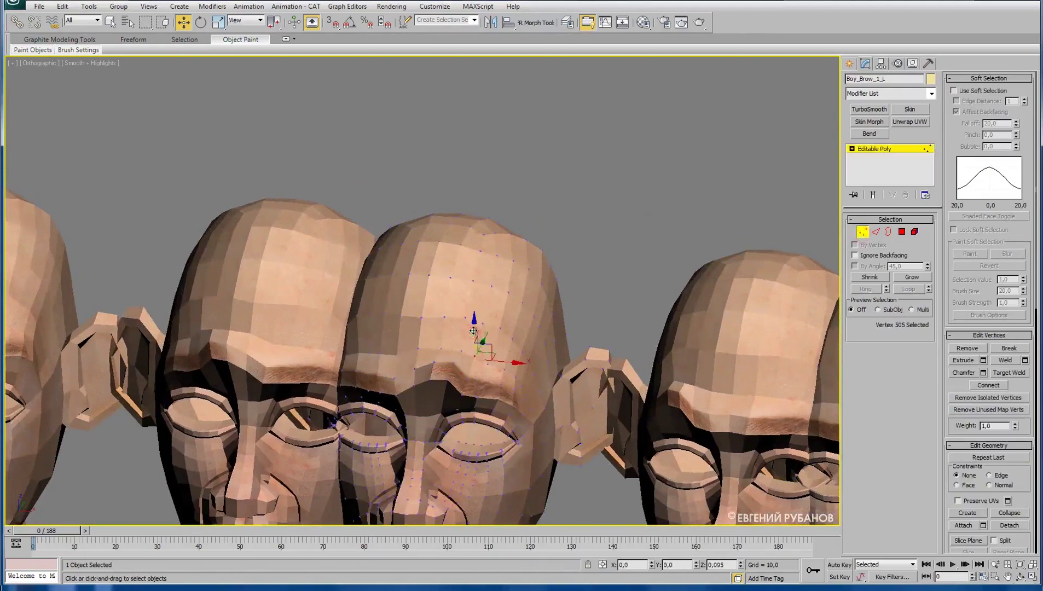
{"action": "left_click", "coordinate": [490, 365]}
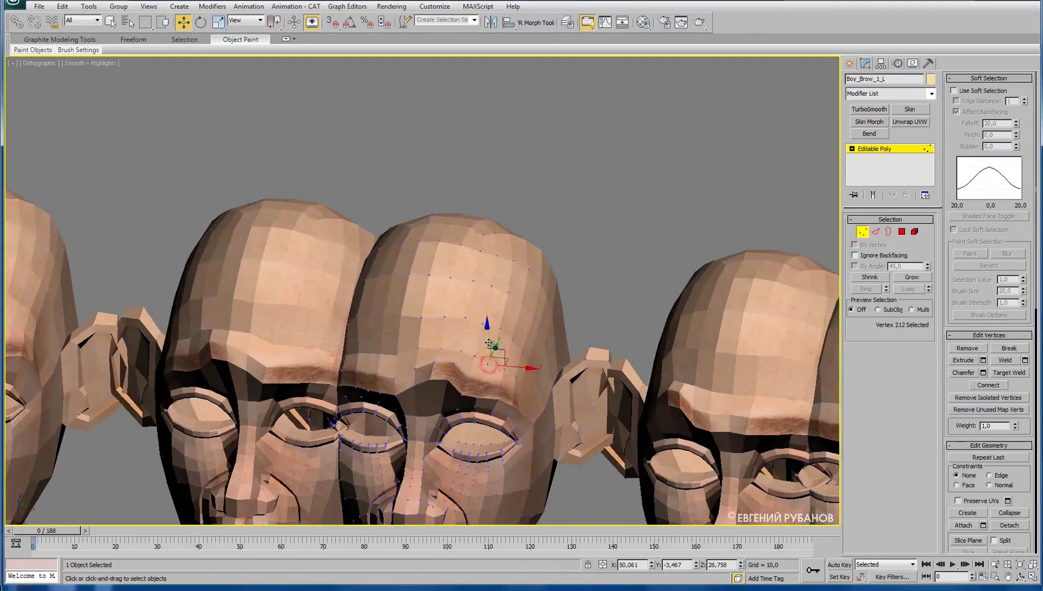
{"action": "middle_click_drag", "start_coordinate": [447, 386], "coordinate": [788, 302]}
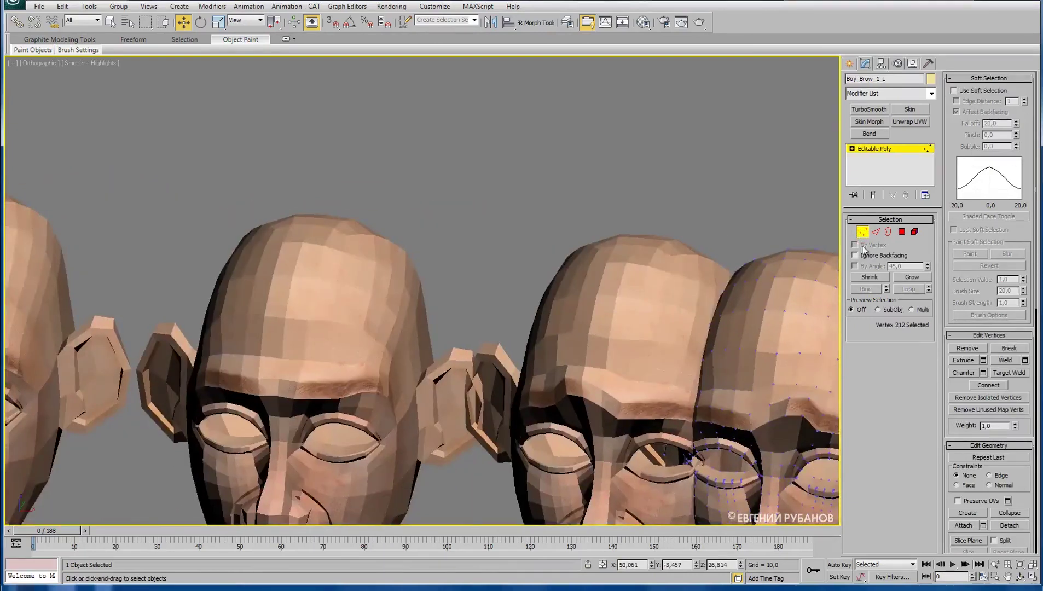
{"action": "left_click", "coordinate": [862, 232]}
{"action": "middle_click_drag", "start_coordinate": [251, 398], "coordinate": [477, 398]}
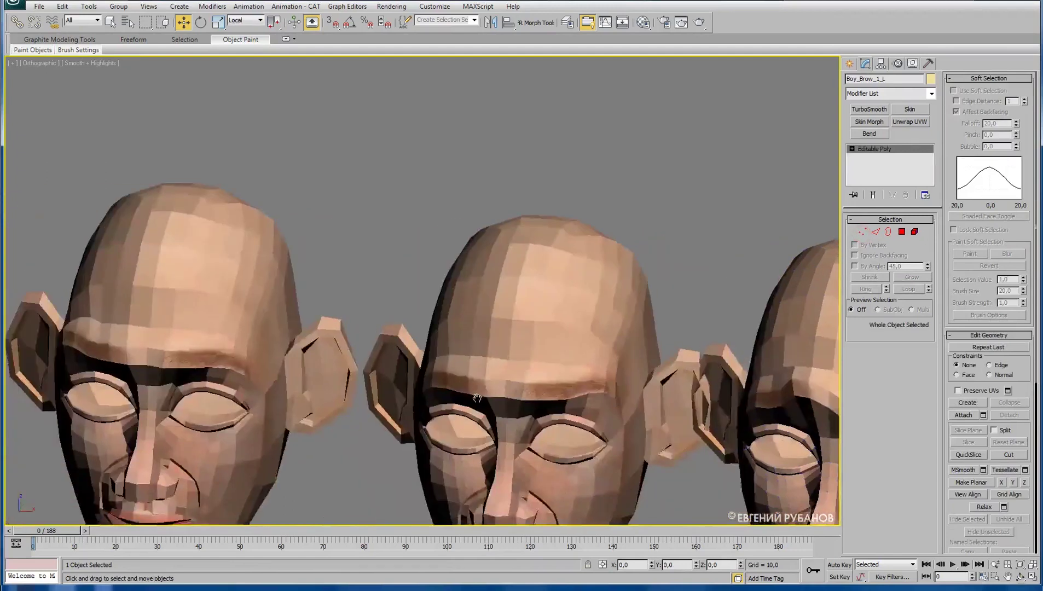
{"action": "scroll", "coordinate": [477, 398], "scroll_direction": "down", "scroll_amount": 2}
Select Boy_Brow_3_L and nudge its selected brow vertices slightly in Vertex mode.
{"action": "left_click", "coordinate": [541, 354]}
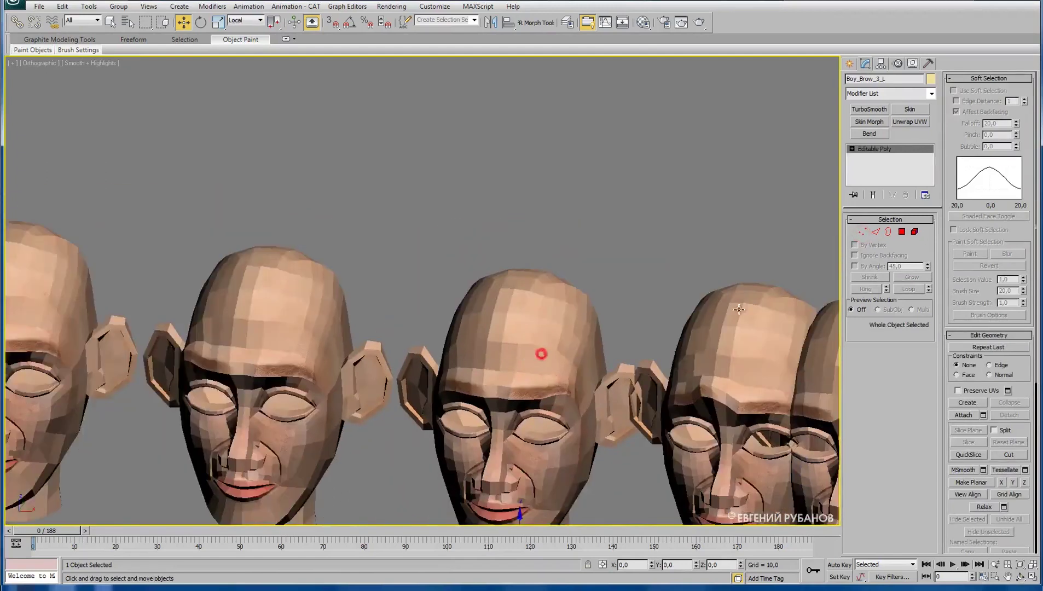
{"action": "left_click", "coordinate": [862, 232]}
{"action": "scroll", "coordinate": [491, 422], "scroll_direction": "up", "scroll_amount": 2}
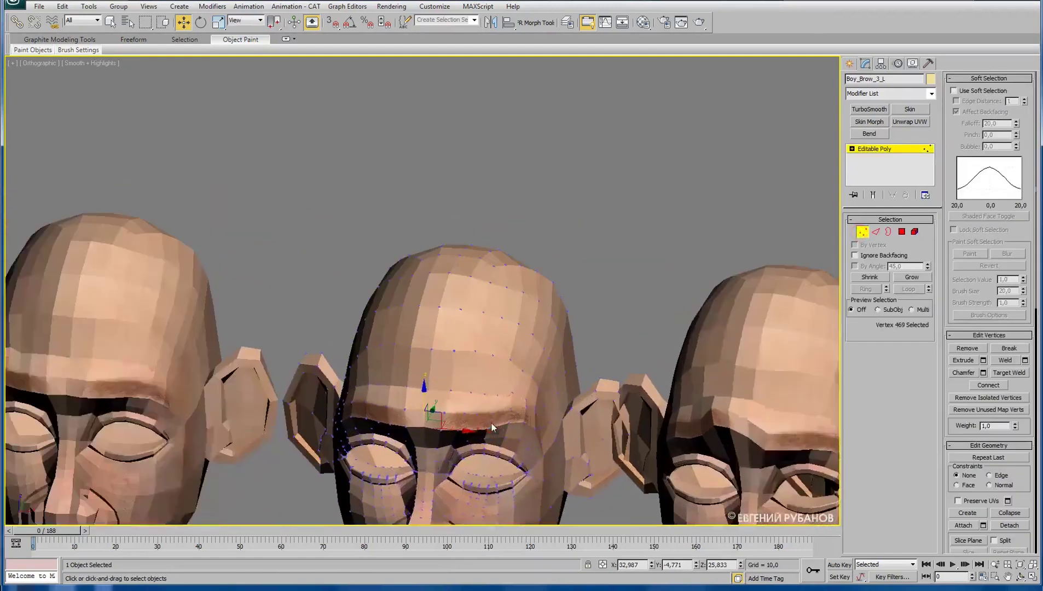
{"action": "left_click", "coordinate": [499, 377]}
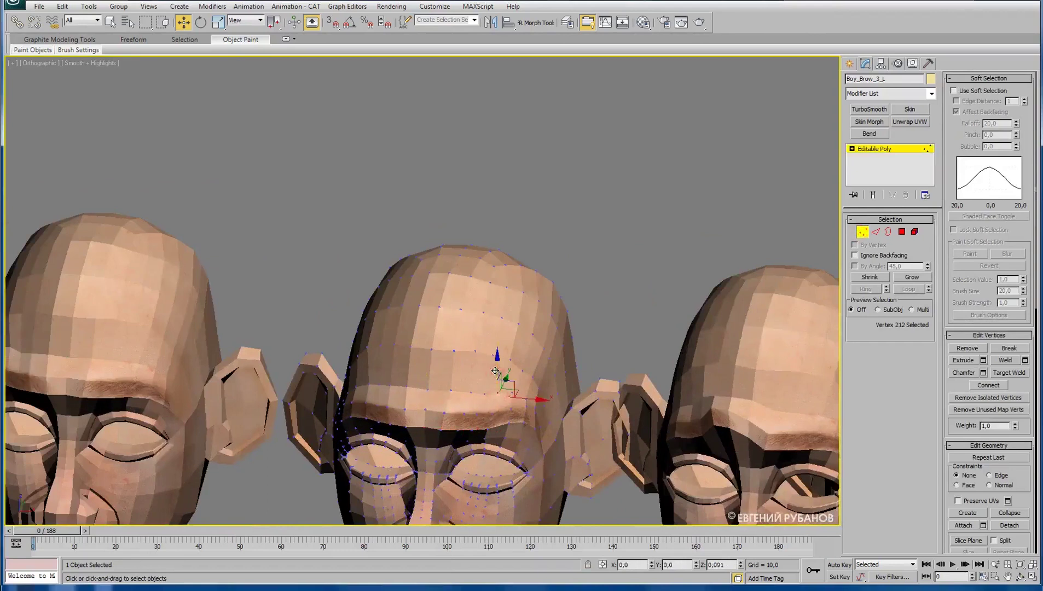
{"action": "mouse_move", "coordinate": [507, 441]}
{"action": "middle_mouse_down", "text": "alt"}
{"action": "mouse_move", "coordinate": [516, 403]}
{"action": "mouse_move", "coordinate": [531, 413]}
{"action": "mouse_move", "coordinate": [541, 393]}
{"action": "middle_mouse_up", "text": "alt"}
{"action": "left_click", "coordinate": [532, 395]}
{"action": "left_click_drag", "start_coordinate": [541, 391], "coordinate": [543, 389]}
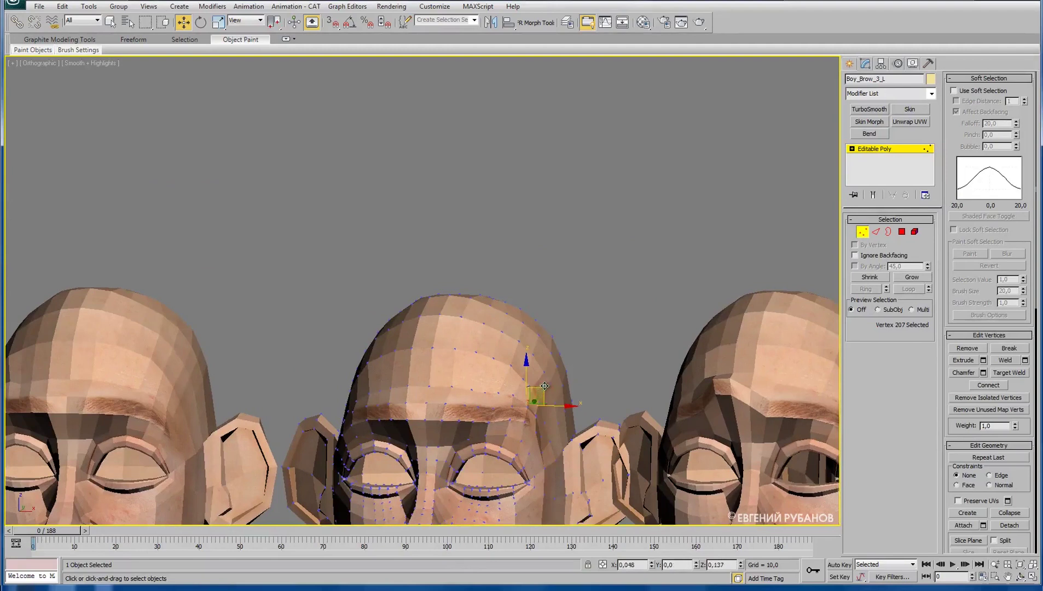
Orbit and pan to inspect the textured base head below the row.
{"action": "middle_click_drag", "start_coordinate": [544, 386], "coordinate": [482, 421], "text": "alt"}
{"action": "scroll", "coordinate": [433, 448], "scroll_direction": "down", "scroll_amount": 4}
{"action": "scroll", "coordinate": [433, 449], "scroll_direction": "down", "scroll_amount": 2}
{"action": "mouse_move", "coordinate": [285, 455]}
{"action": "middle_mouse_down"}
{"action": "mouse_move", "coordinate": [350, 448]}
{"action": "mouse_move", "coordinate": [379, 390]}
{"action": "middle_mouse_up"}
{"action": "scroll", "coordinate": [351, 449], "scroll_direction": "down", "scroll_amount": 2}
{"action": "scroll", "coordinate": [378, 391], "scroll_direction": "up", "scroll_amount": 3}
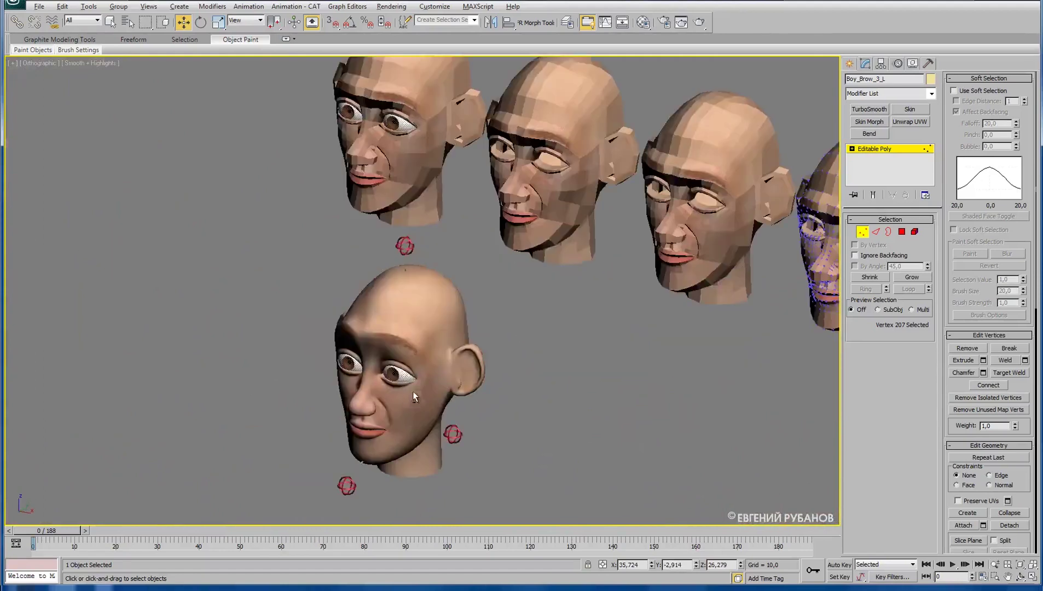
{"action": "mouse_move", "coordinate": [458, 377]}
{"action": "middle_mouse_down", "text": "alt"}
{"action": "mouse_move", "coordinate": [332, 447]}
{"action": "mouse_move", "coordinate": [373, 405]}
{"action": "mouse_move", "coordinate": [436, 372]}
{"action": "mouse_move", "coordinate": [415, 399]}
{"action": "middle_mouse_up", "text": "alt"}
Exit and re-enter vertex editing on Boy_Brow_3_L while reframing the row of brow heads.
{"action": "key", "text": "1"}
{"action": "scroll", "coordinate": [435, 393], "scroll_direction": "up", "scroll_amount": 3}
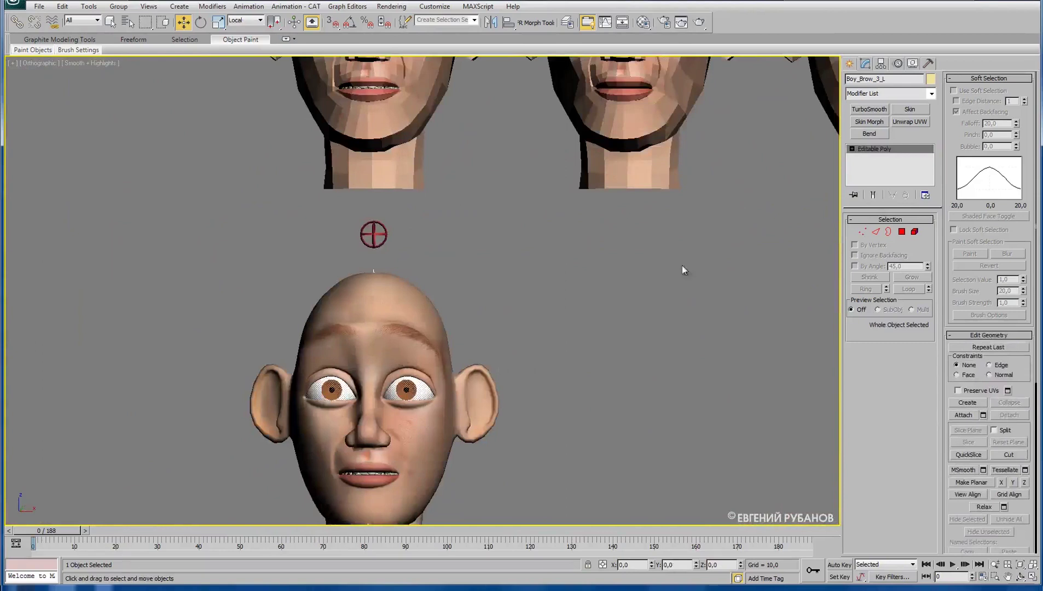
{"action": "scroll", "coordinate": [618, 326], "scroll_direction": "down", "scroll_amount": 3}
{"action": "middle_click_drag", "start_coordinate": [618, 326], "coordinate": [596, 296]}
{"action": "scroll", "coordinate": [596, 296], "scroll_direction": "up", "scroll_amount": 3}
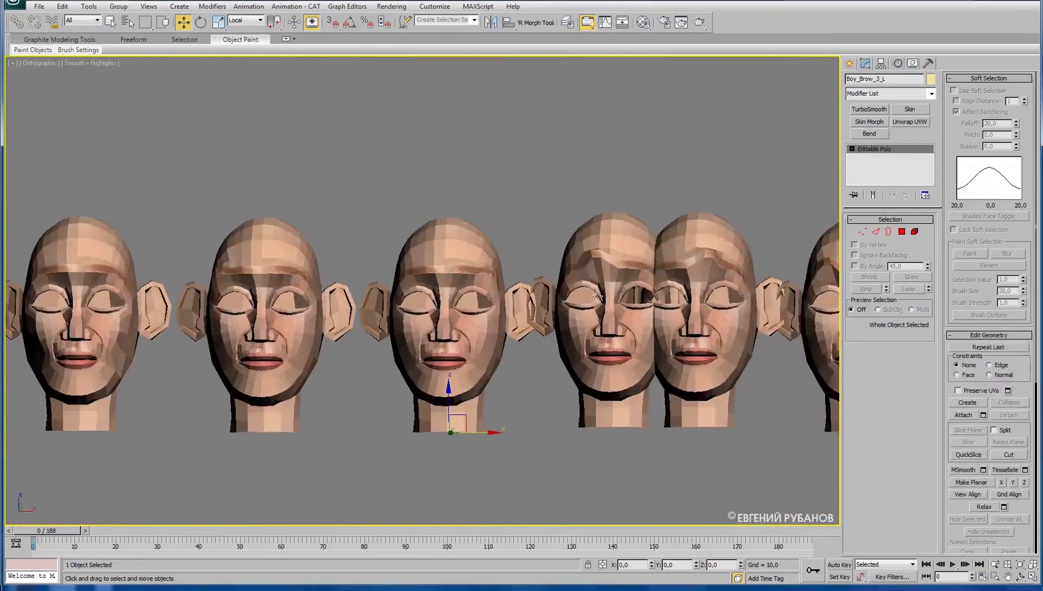
{"action": "left_click", "coordinate": [864, 232]}
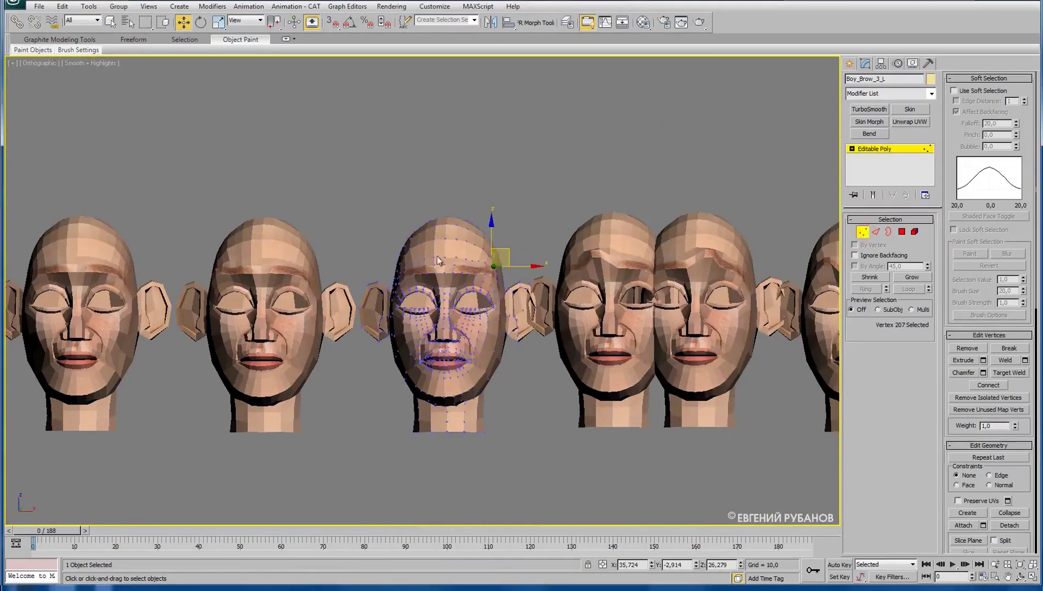
{"action": "middle_click_drag", "start_coordinate": [484, 300], "coordinate": [485, 323]}
Turn on Edged Faces (F4) and pan across to the right-hand brow heads.
{"action": "key", "text": "F4"}
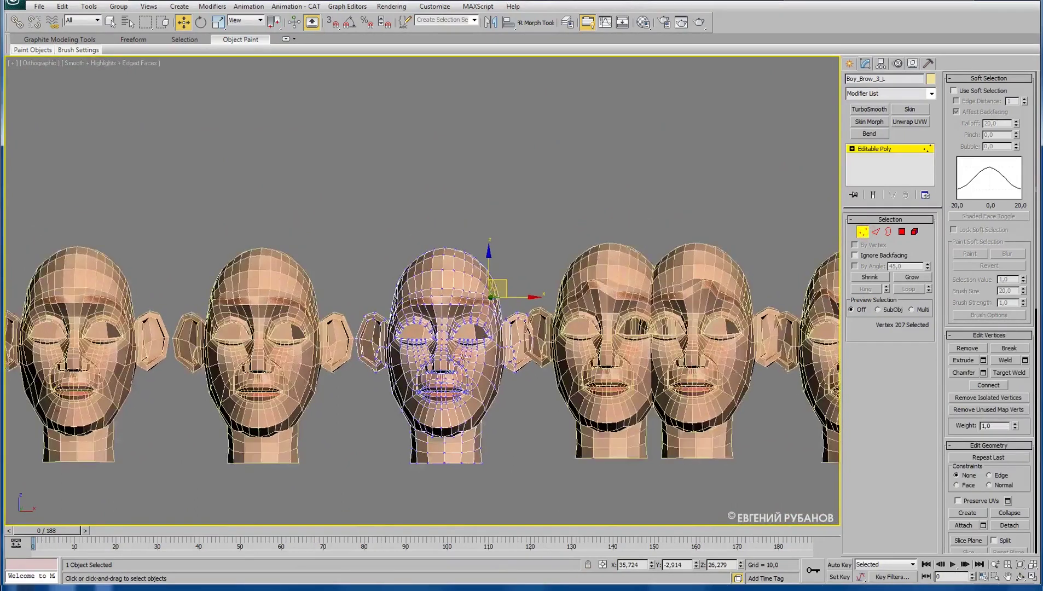
{"action": "scroll", "coordinate": [483, 325], "scroll_direction": "up", "scroll_amount": 1}
{"action": "scroll", "coordinate": [477, 326], "scroll_direction": "up", "scroll_amount": 2}
{"action": "scroll", "coordinate": [457, 328], "scroll_direction": "up", "scroll_amount": 2}
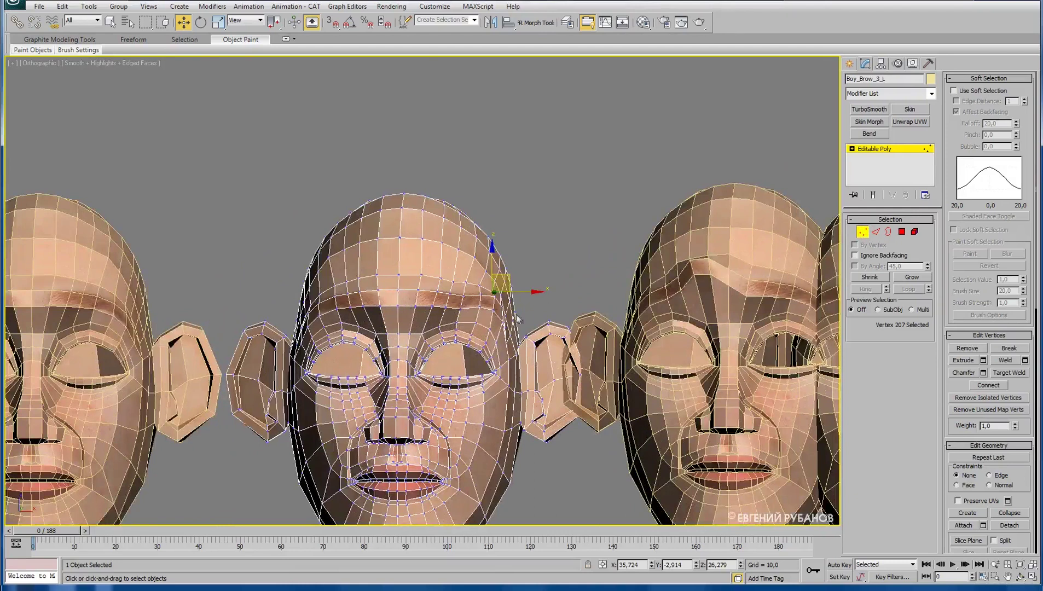
{"action": "middle_click_drag", "start_coordinate": [702, 331], "coordinate": [626, 339]}
{"action": "middle_click_drag", "start_coordinate": [276, 367], "coordinate": [524, 338]}
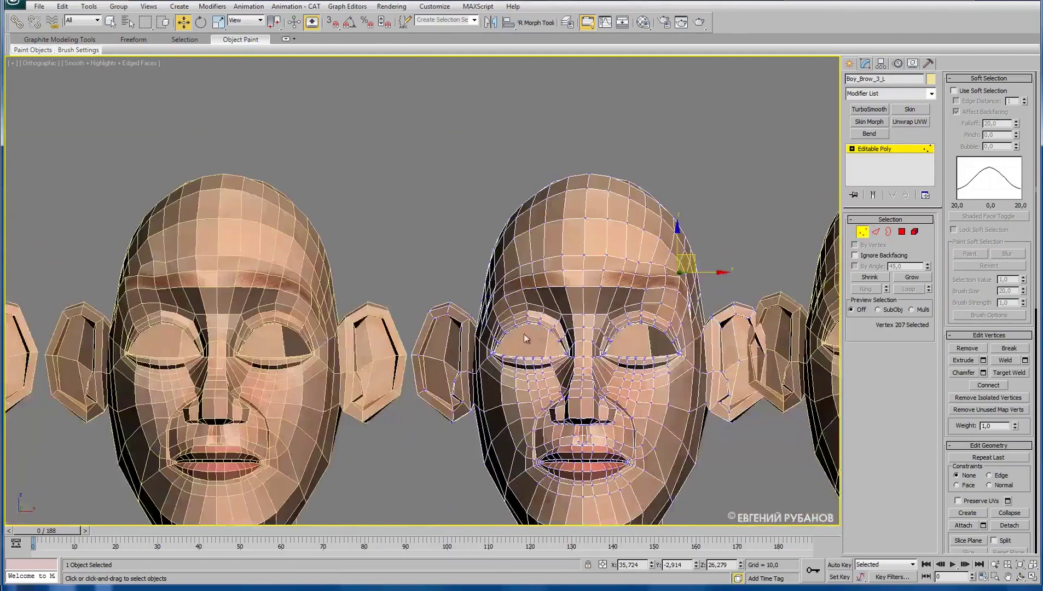
{"action": "middle_click_drag", "start_coordinate": [670, 350], "coordinate": [451, 367]}
{"action": "middle_click_drag", "start_coordinate": [657, 252], "coordinate": [517, 263]}
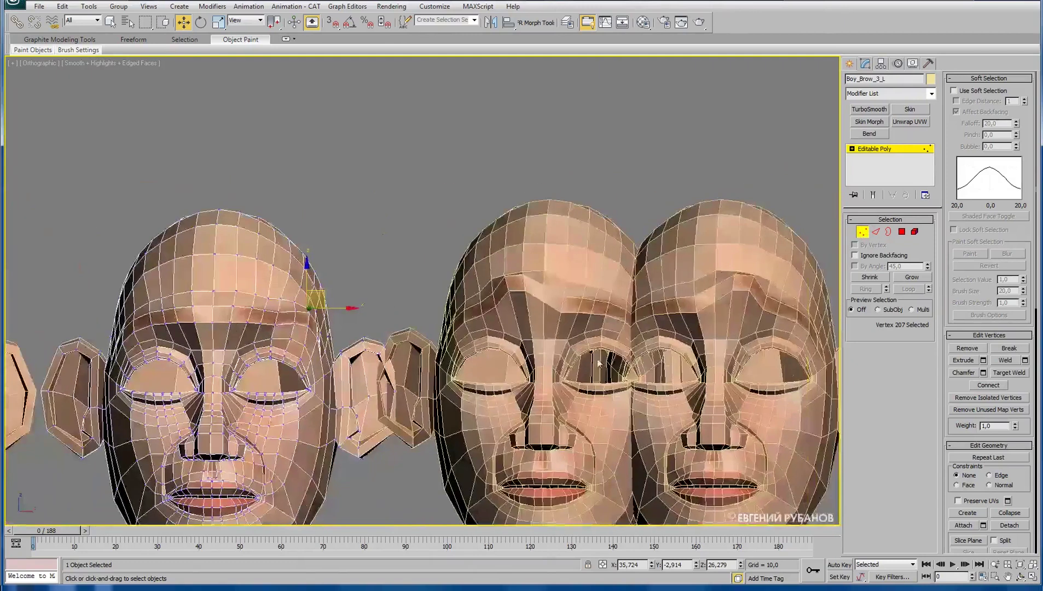
{"action": "middle_click_drag", "start_coordinate": [756, 249], "coordinate": [663, 259]}
Switch vertex editing to Boy_Brow_1_L and raise two inner brow vertices slightly.
{"action": "left_click", "coordinate": [863, 231]}
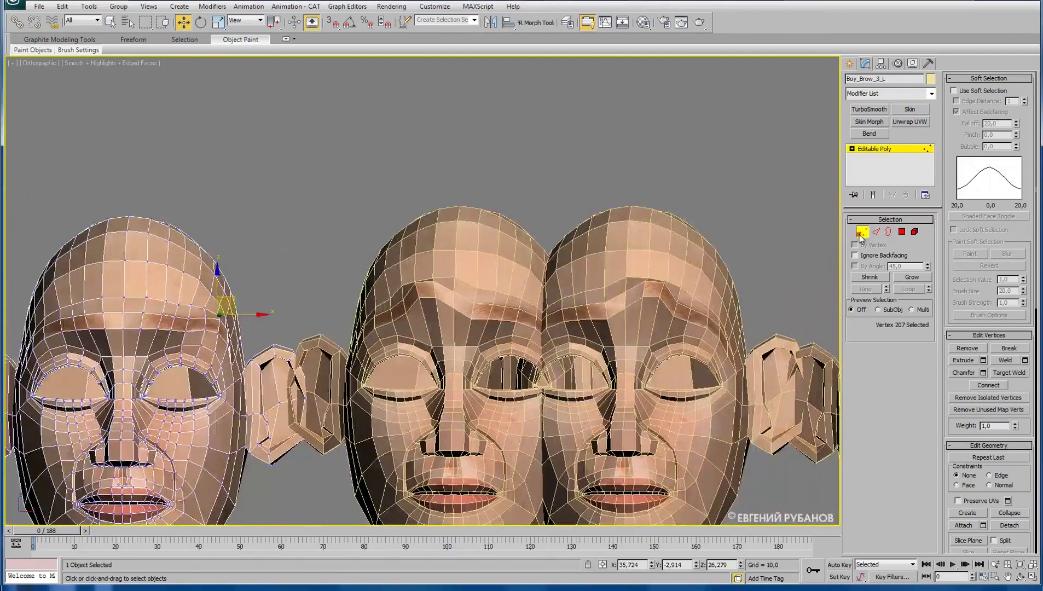
{"action": "left_click", "coordinate": [637, 260]}
{"action": "left_click", "coordinate": [863, 231]}
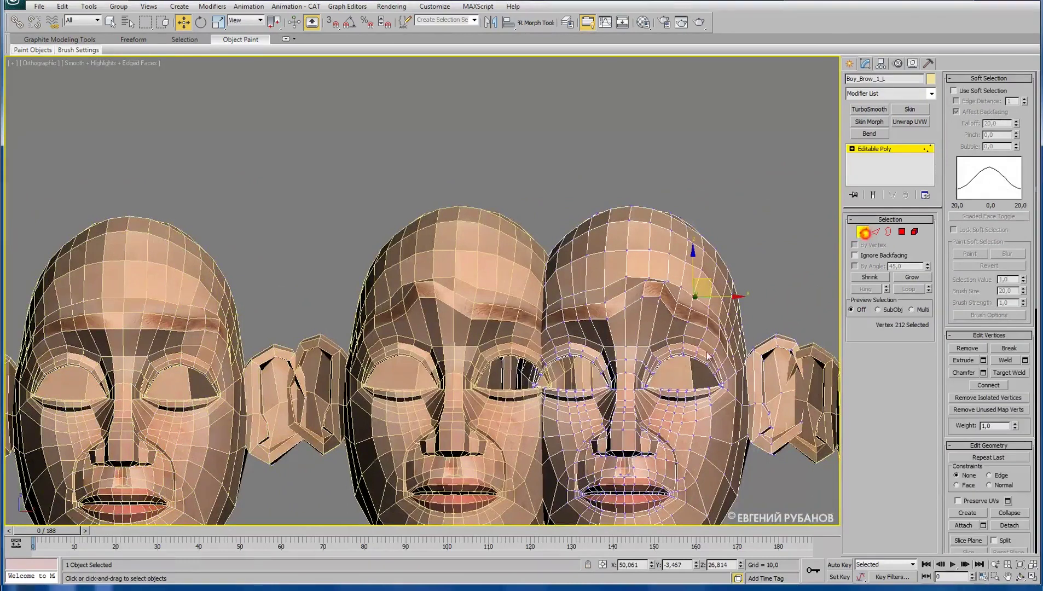
{"action": "scroll", "coordinate": [657, 296], "scroll_direction": "up", "scroll_amount": 1}
{"action": "scroll", "coordinate": [657, 295], "scroll_direction": "up", "scroll_amount": 1}
{"action": "scroll", "coordinate": [603, 348], "scroll_direction": "up", "scroll_amount": 2}
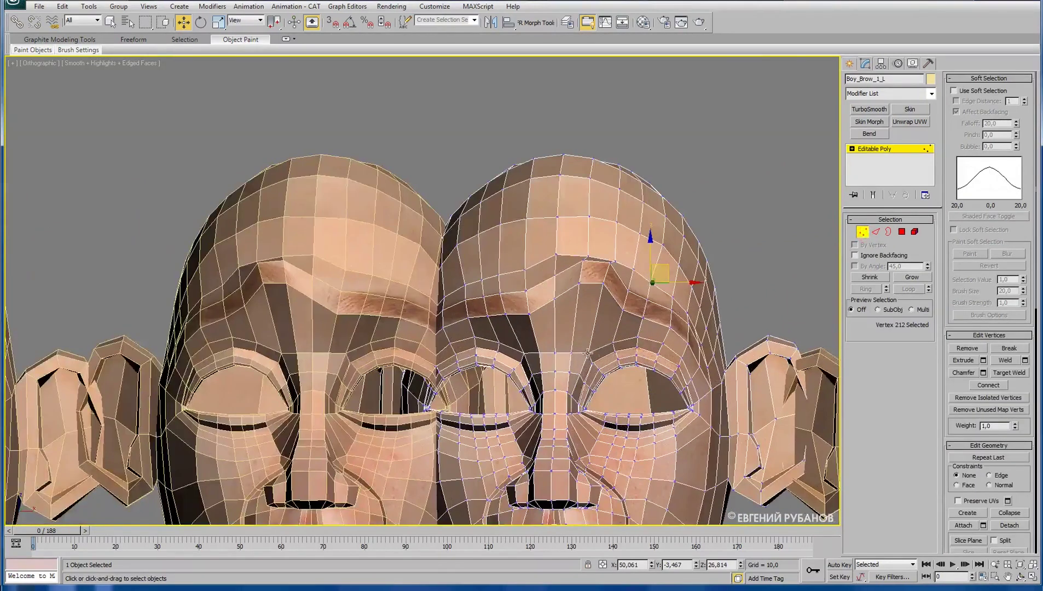
{"action": "left_click", "coordinate": [588, 353]}
{"action": "left_click", "coordinate": [613, 344], "text": "ctrl"}
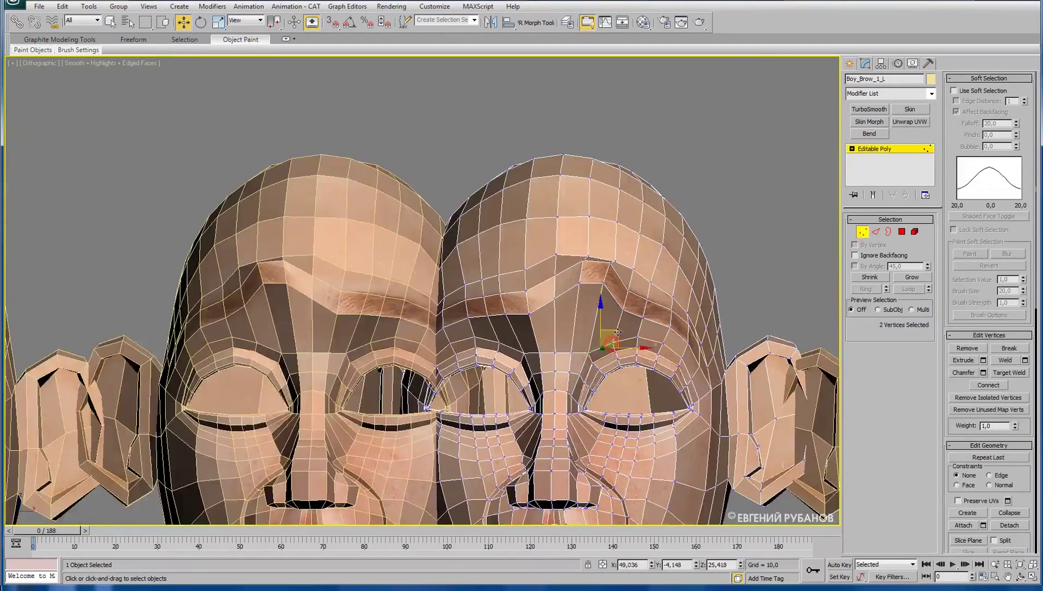
{"action": "mouse_move", "coordinate": [618, 331]}
{"action": "left_mouse_down"}
{"action": "mouse_move", "coordinate": [620, 313]}
{"action": "mouse_move", "coordinate": [571, 319]}
{"action": "mouse_move", "coordinate": [597, 322]}
{"action": "left_mouse_up"}
Push an inner brow vertex back slightly, check it from another angle, and exit Vertex mode.
{"action": "left_click", "coordinate": [573, 352]}
{"action": "left_click", "coordinate": [591, 344]}
{"action": "middle_click_drag", "start_coordinate": [598, 321], "coordinate": [569, 363], "text": "alt"}
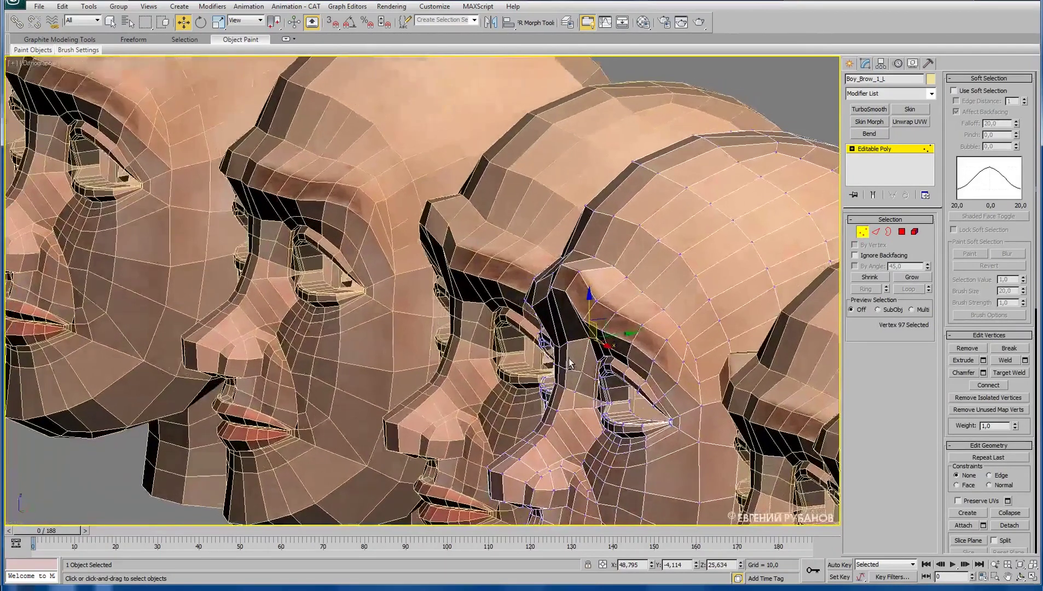
{"action": "left_click_drag", "start_coordinate": [623, 334], "coordinate": [622, 338]}
{"action": "left_click", "coordinate": [597, 339]}
{"action": "mouse_move", "coordinate": [621, 338]}
{"action": "middle_mouse_down", "text": "alt"}
{"action": "mouse_move", "coordinate": [580, 352]}
{"action": "mouse_move", "coordinate": [614, 369]}
{"action": "mouse_move", "coordinate": [584, 342]}
{"action": "mouse_move", "coordinate": [584, 368]}
{"action": "mouse_move", "coordinate": [436, 376]}
{"action": "mouse_move", "coordinate": [594, 368]}
{"action": "mouse_move", "coordinate": [743, 313]}
{"action": "middle_mouse_up", "text": "alt"}
{"action": "left_click", "coordinate": [862, 235]}
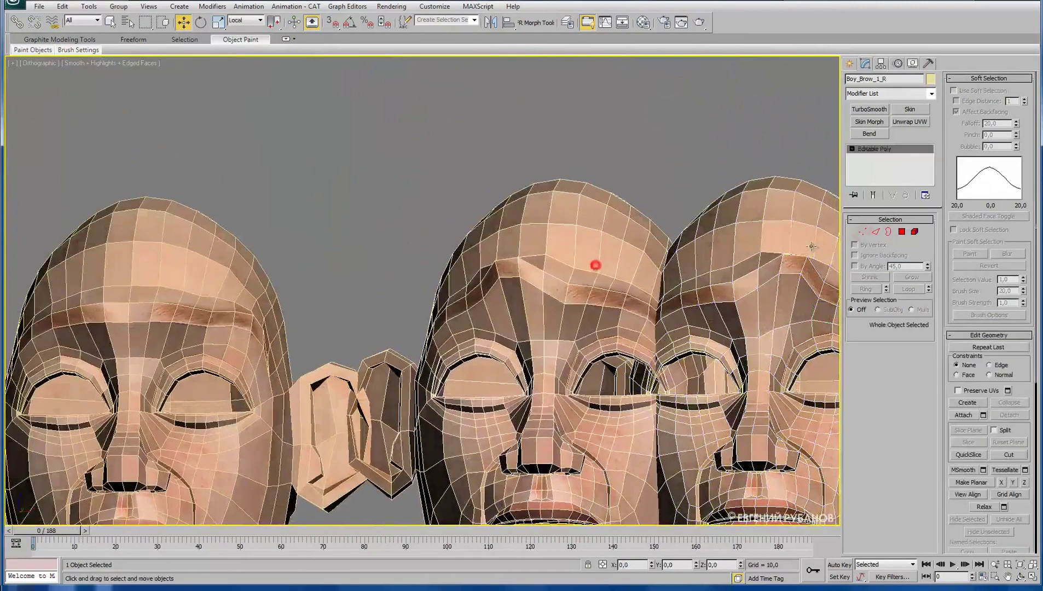
On Boy_Brow_1_R in Vertex mode, select three inner brow vertices and raise them.
{"action": "left_click", "coordinate": [549, 372]}
{"action": "key", "text": "1"}
{"action": "middle_click_drag", "start_coordinate": [515, 383], "coordinate": [522, 381], "text": "alt"}
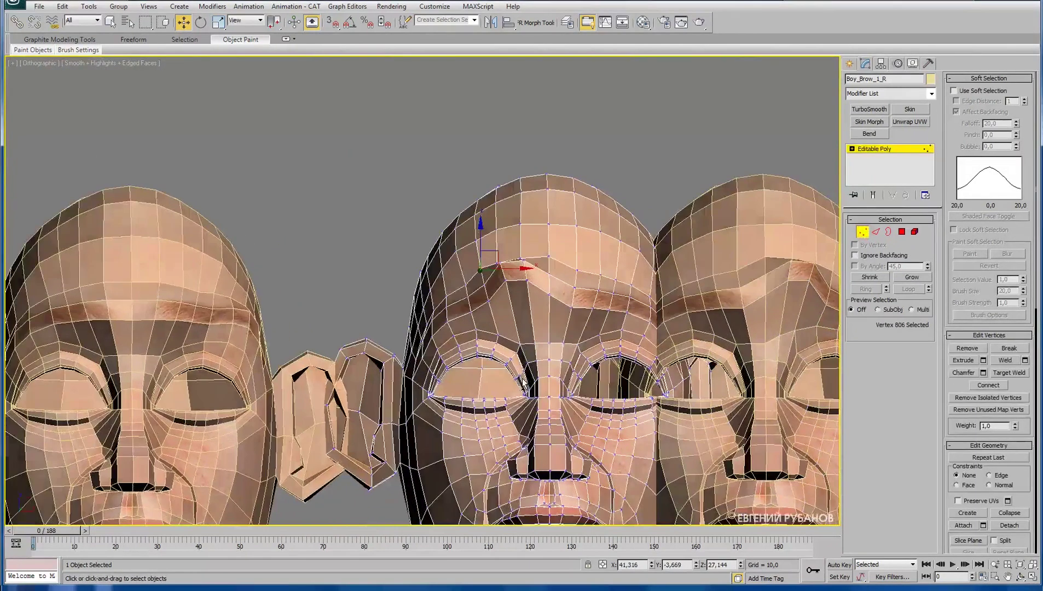
{"action": "left_click", "coordinate": [521, 344]}
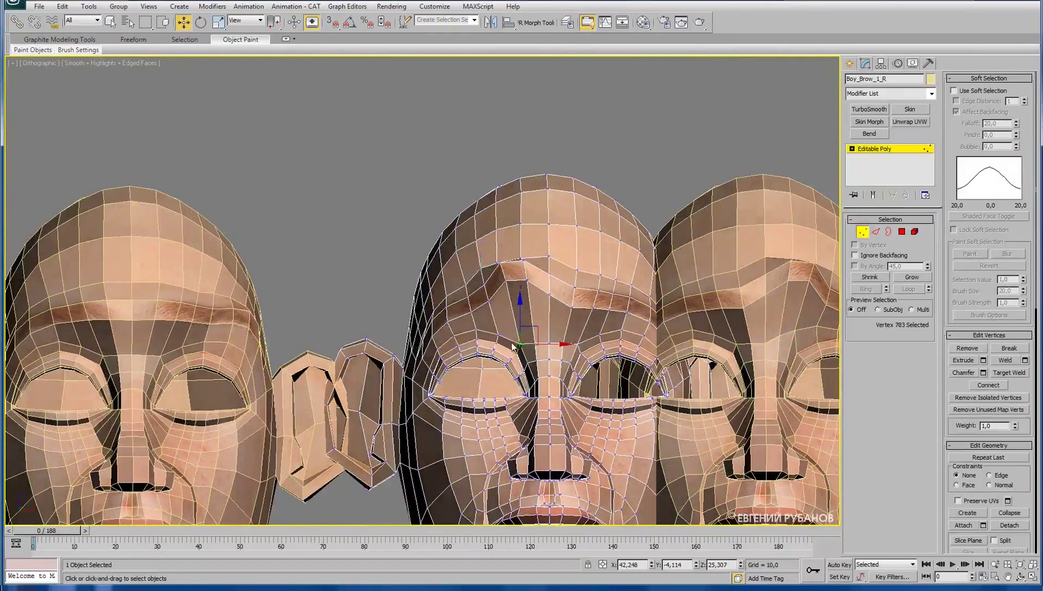
{"action": "left_click", "coordinate": [497, 334], "text": "ctrl"}
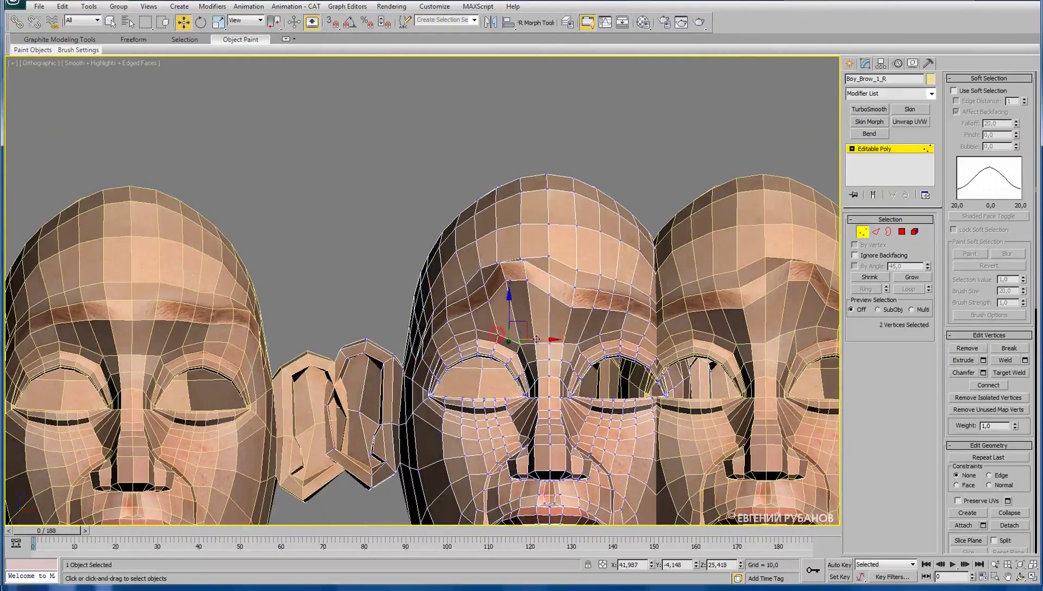
{"action": "left_click", "coordinate": [535, 342], "text": "ctrl"}
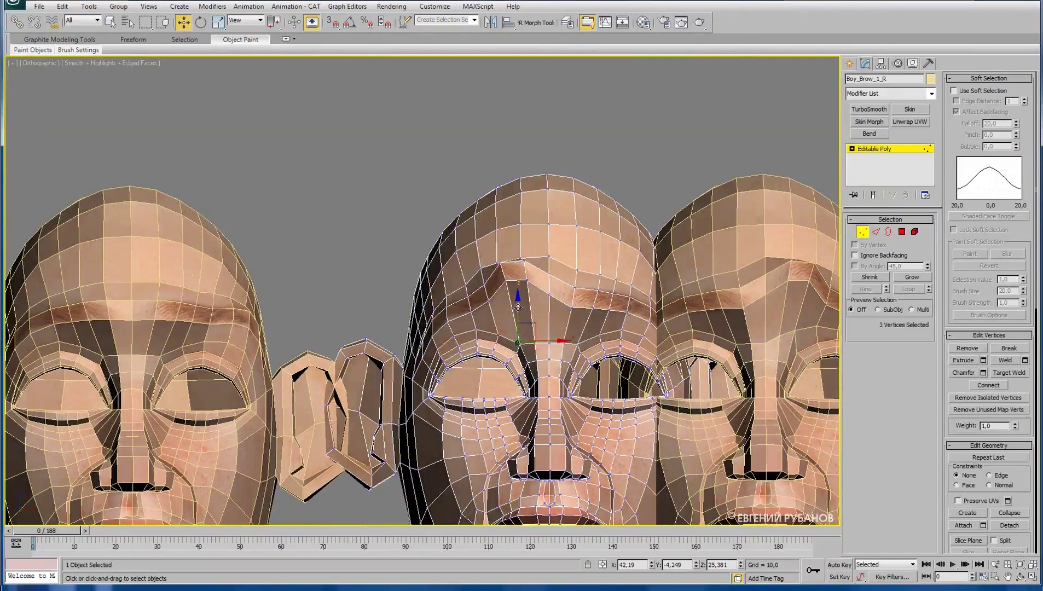
{"action": "left_click_drag", "start_coordinate": [517, 302], "coordinate": [518, 300]}
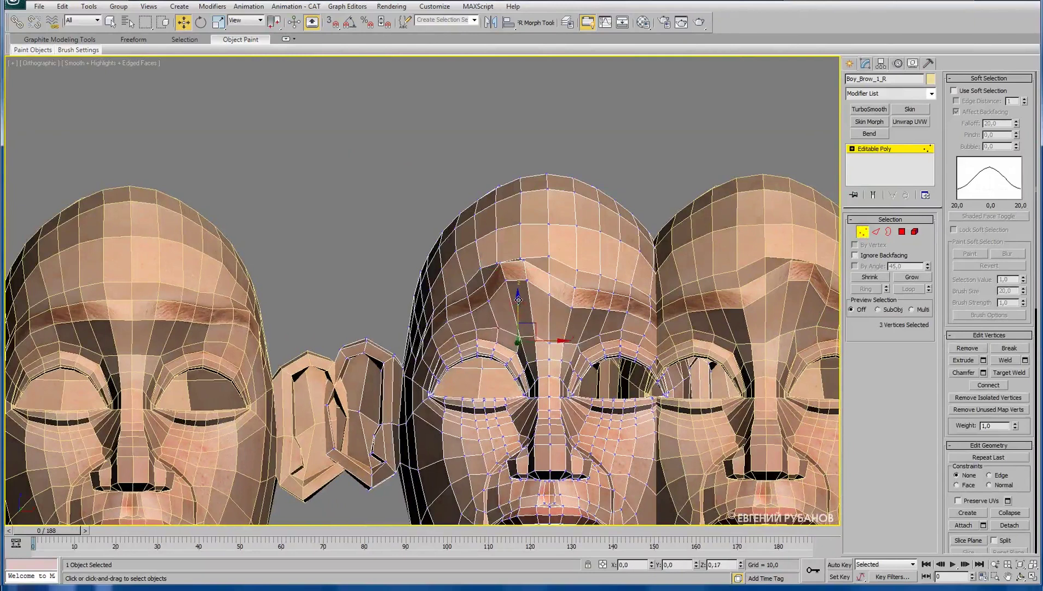
{"action": "left_click_drag", "start_coordinate": [523, 342], "coordinate": [522, 330]}
Lift, shift and nudge individual Boy_Brow_1_R brow vertices one at a time.
{"action": "left_click", "coordinate": [522, 333]}
{"action": "left_click_drag", "start_coordinate": [521, 305], "coordinate": [521, 299]}
{"action": "scroll", "coordinate": [534, 340], "scroll_direction": "up", "scroll_amount": 1}
{"action": "left_click", "coordinate": [497, 324]}
{"action": "left_click_drag", "start_coordinate": [527, 322], "coordinate": [513, 338]}
{"action": "left_click", "coordinate": [476, 329]}
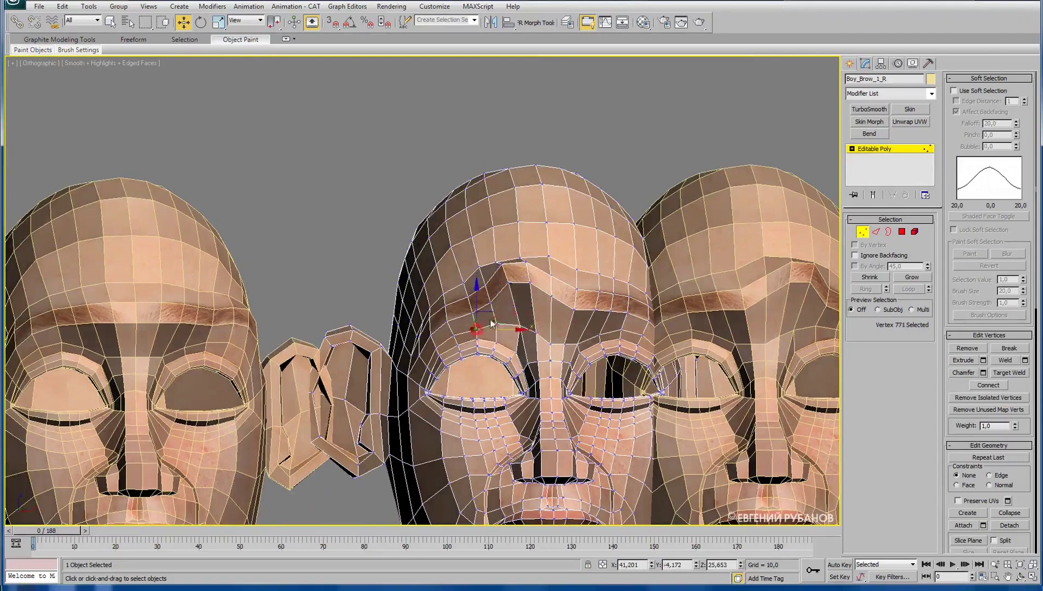
{"action": "left_click_drag", "start_coordinate": [492, 314], "coordinate": [492, 309]}
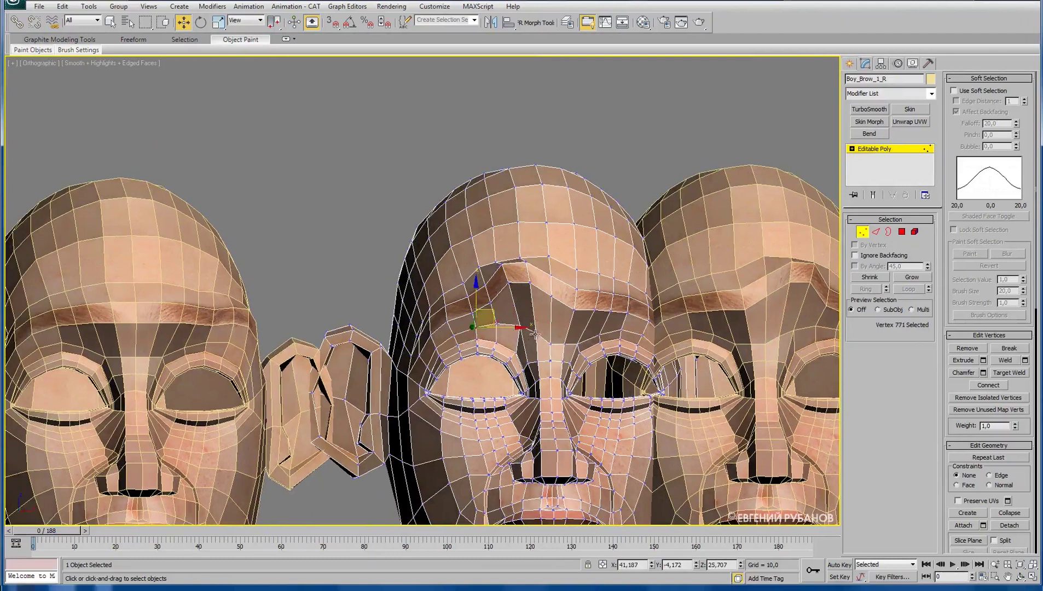
{"action": "scroll", "coordinate": [556, 365], "scroll_direction": "up", "scroll_amount": 1}
{"action": "scroll", "coordinate": [556, 366], "scroll_direction": "up", "scroll_amount": 2}
From a side view, push the inner brow vertex back and orbit to check the shape.
{"action": "middle_click_drag", "start_coordinate": [556, 366], "coordinate": [513, 332], "text": "alt"}
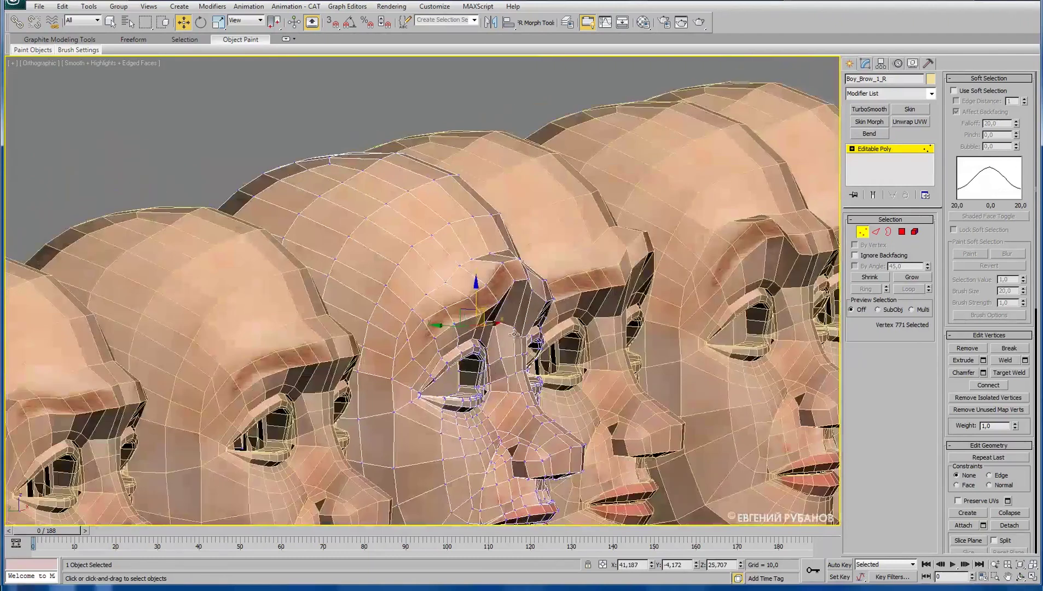
{"action": "left_click", "coordinate": [495, 322]}
{"action": "left_click_drag", "start_coordinate": [470, 323], "coordinate": [474, 323]}
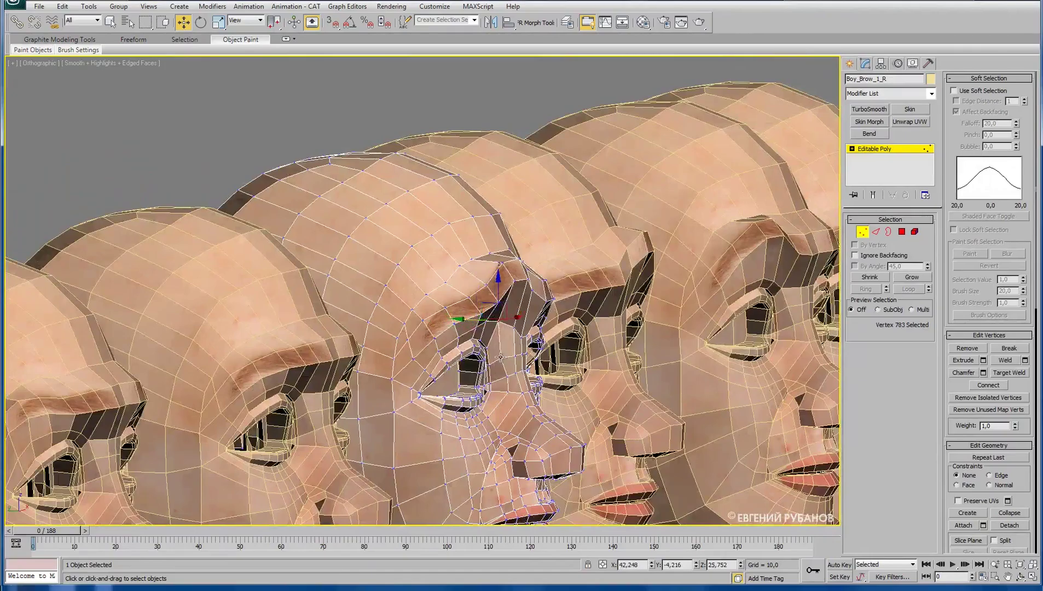
{"action": "mouse_move", "coordinate": [546, 355]}
{"action": "middle_mouse_down", "text": "alt"}
{"action": "mouse_move", "coordinate": [546, 381]}
{"action": "mouse_move", "coordinate": [491, 339]}
{"action": "middle_mouse_up", "text": "alt"}
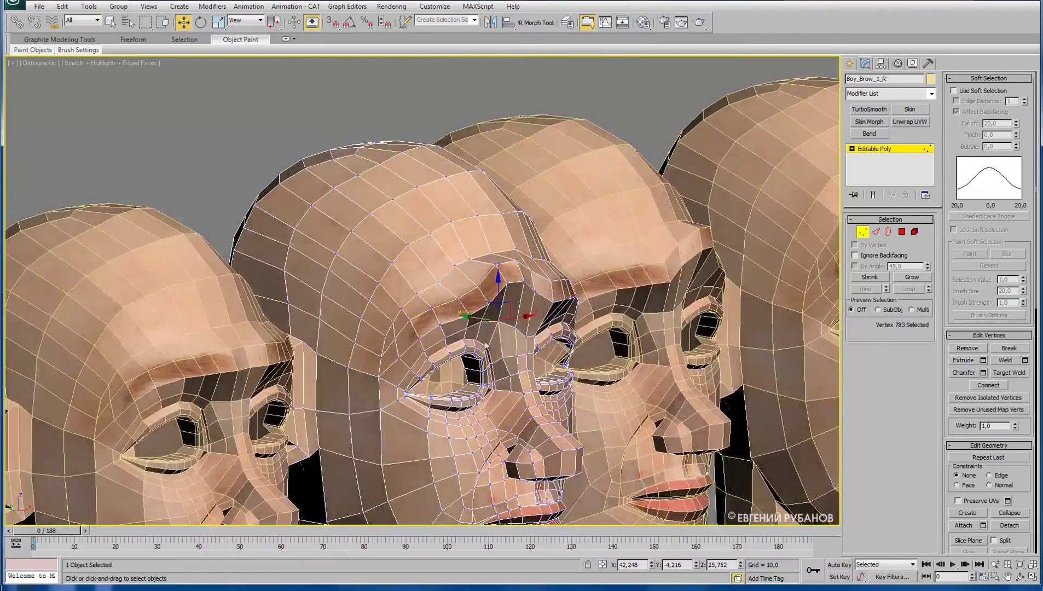
{"action": "left_click", "coordinate": [480, 307]}
{"action": "middle_click_drag", "start_coordinate": [481, 306], "coordinate": [443, 331], "text": "alt"}
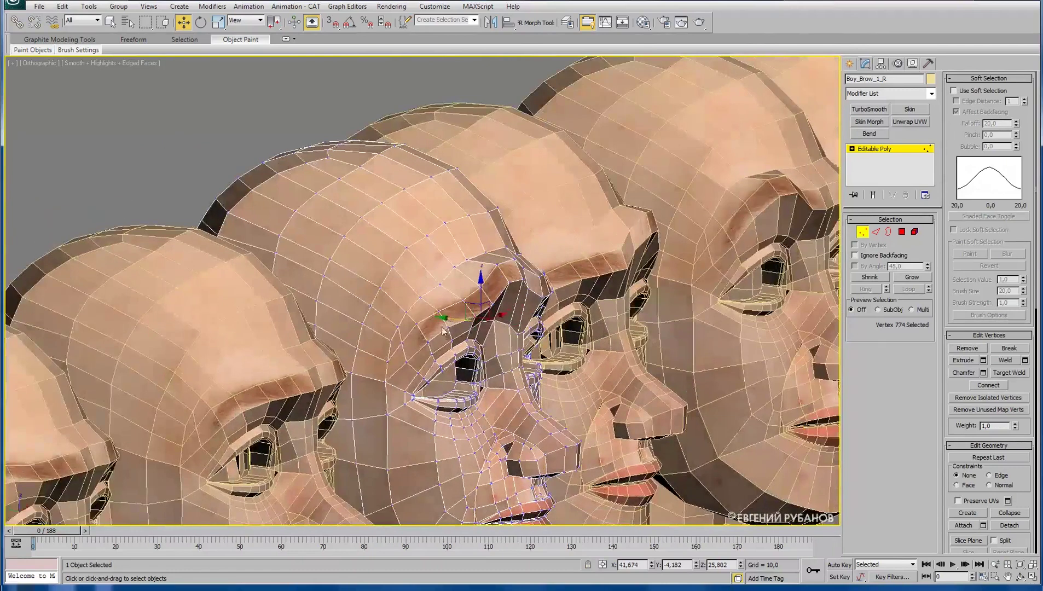
{"action": "mouse_move", "coordinate": [542, 360]}
{"action": "middle_mouse_down", "text": "alt"}
{"action": "mouse_move", "coordinate": [487, 371]}
{"action": "mouse_move", "coordinate": [525, 362]}
{"action": "mouse_move", "coordinate": [542, 338]}
{"action": "mouse_move", "coordinate": [562, 364]}
{"action": "mouse_move", "coordinate": [657, 293]}
{"action": "middle_mouse_up", "text": "alt"}
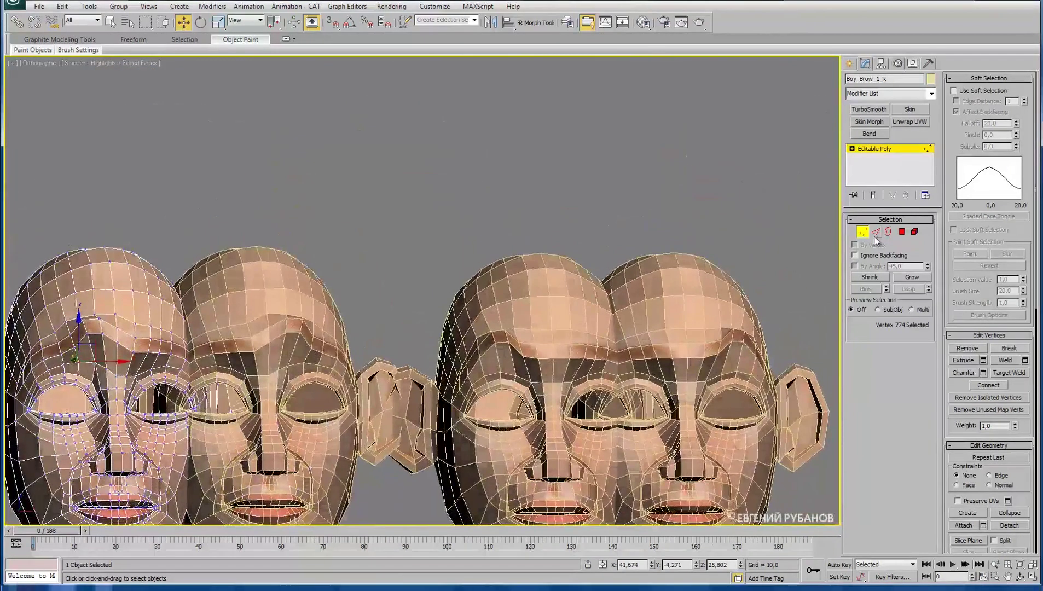
Switch to Boy_Brow_2_L in Vertex mode and lift three brow vertices slightly.
{"action": "left_click", "coordinate": [863, 232]}
{"action": "left_click", "coordinate": [664, 298]}
{"action": "mouse_move", "coordinate": [663, 297]}
{"action": "middle_mouse_down", "text": "alt"}
{"action": "mouse_move", "coordinate": [617, 336]}
{"action": "mouse_move", "coordinate": [670, 323]}
{"action": "middle_mouse_up", "text": "alt"}
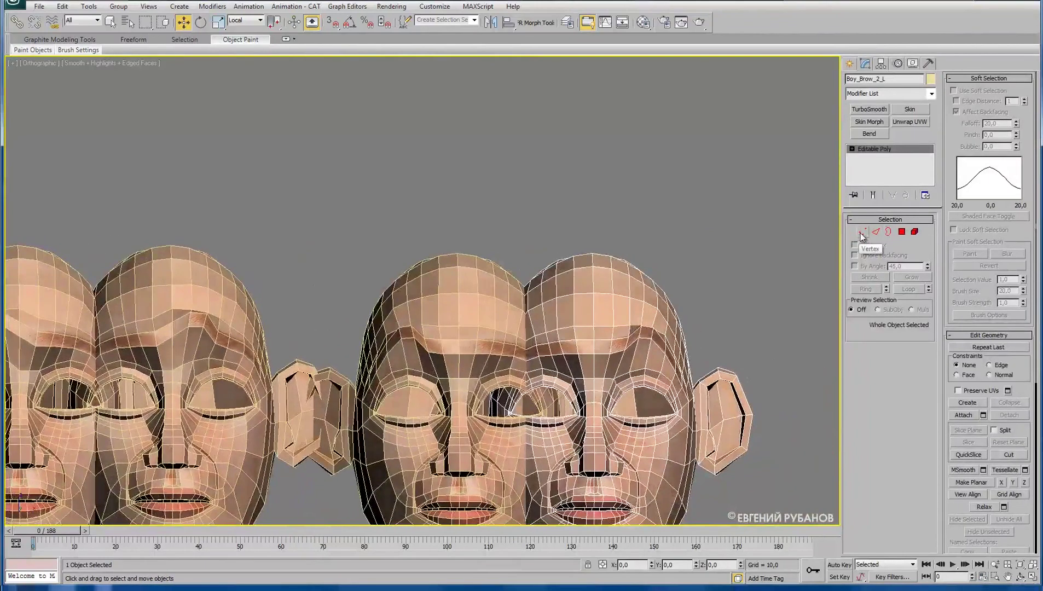
{"action": "left_click", "coordinate": [861, 232]}
{"action": "middle_click_drag", "start_coordinate": [635, 392], "coordinate": [595, 394], "text": "alt"}
{"action": "scroll", "coordinate": [595, 394], "scroll_direction": "up", "scroll_amount": 5}
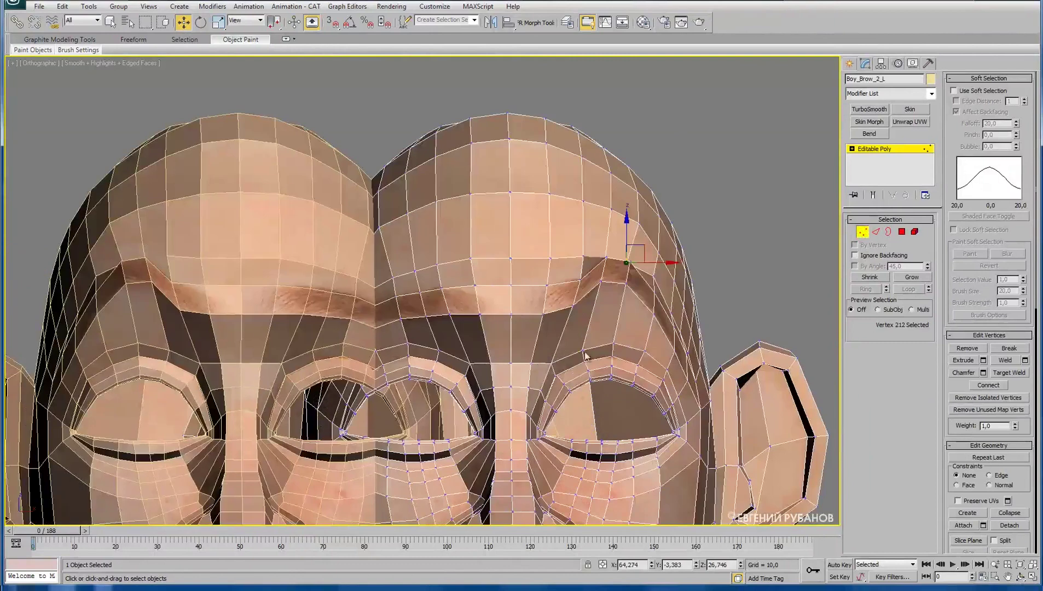
{"action": "left_click", "coordinate": [584, 350]}
{"action": "left_click", "coordinate": [609, 343], "text": "ctrl"}
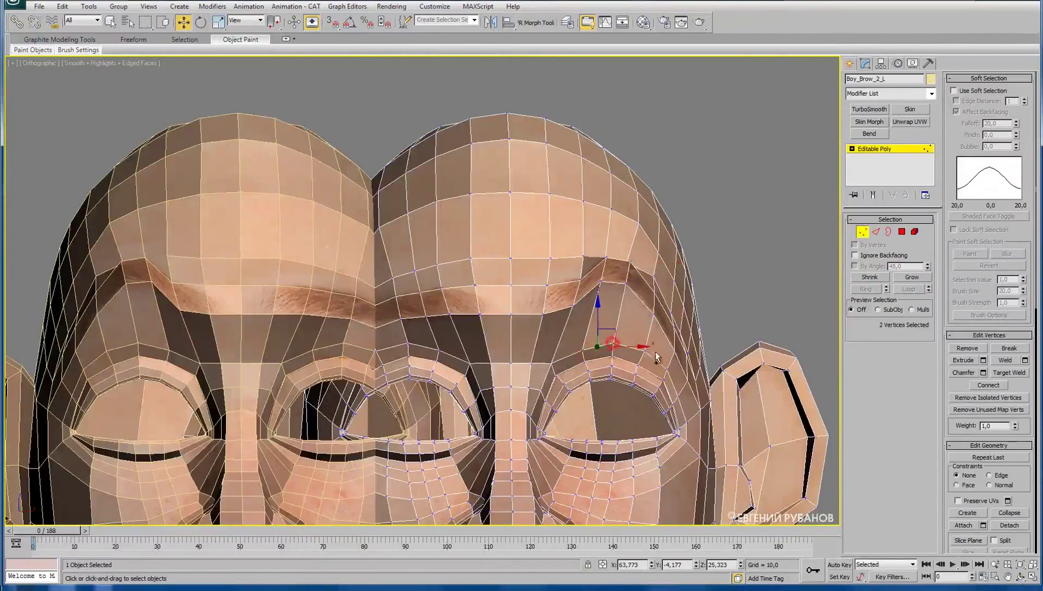
{"action": "left_click", "coordinate": [645, 350], "text": "ctrl"}
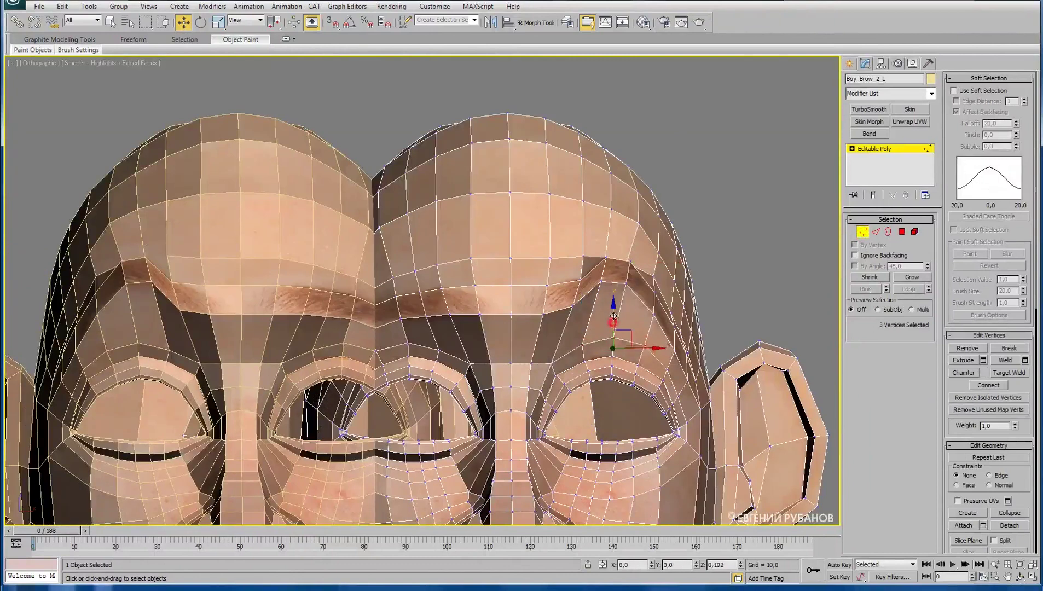
{"action": "left_click_drag", "start_coordinate": [614, 308], "coordinate": [615, 296]}
Restore the three-vertex selection, nudge it sideways, then tweak another brow vertex.
{"action": "middle_click_drag", "start_coordinate": [615, 297], "coordinate": [638, 325], "text": "alt"}
{"action": "left_click", "coordinate": [652, 306]}
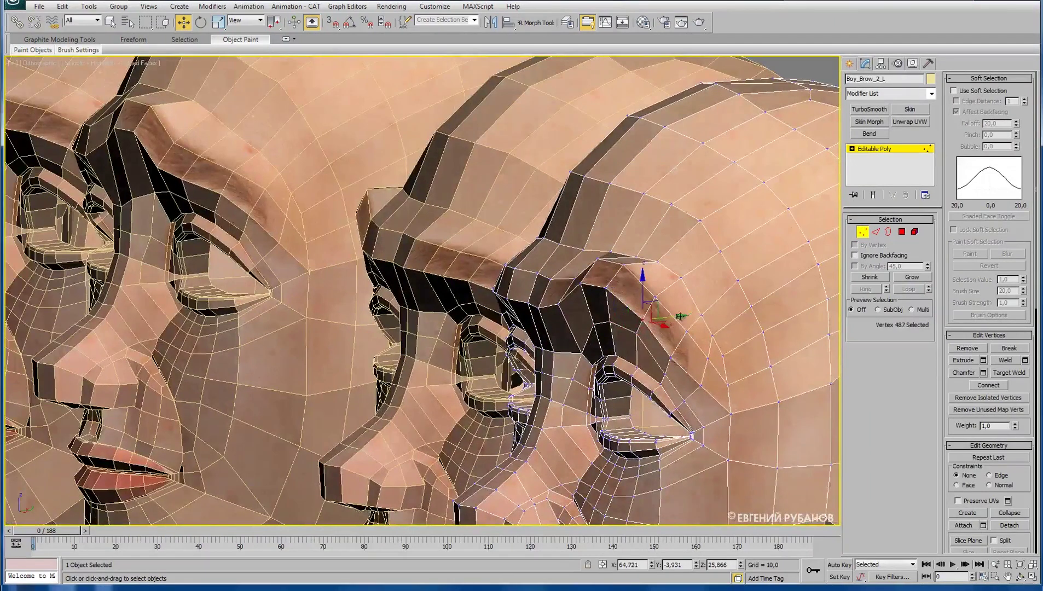
{"action": "key", "text": "ctrl+z"}
{"action": "left_click_drag", "start_coordinate": [651, 324], "coordinate": [648, 325]}
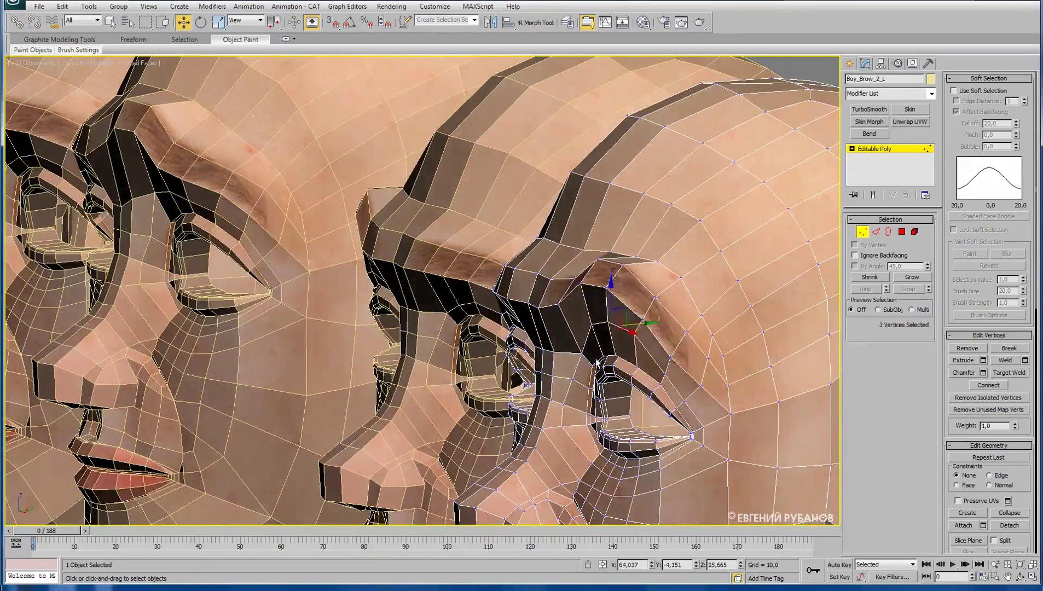
{"action": "middle_click_drag", "start_coordinate": [596, 361], "coordinate": [595, 338], "text": "alt"}
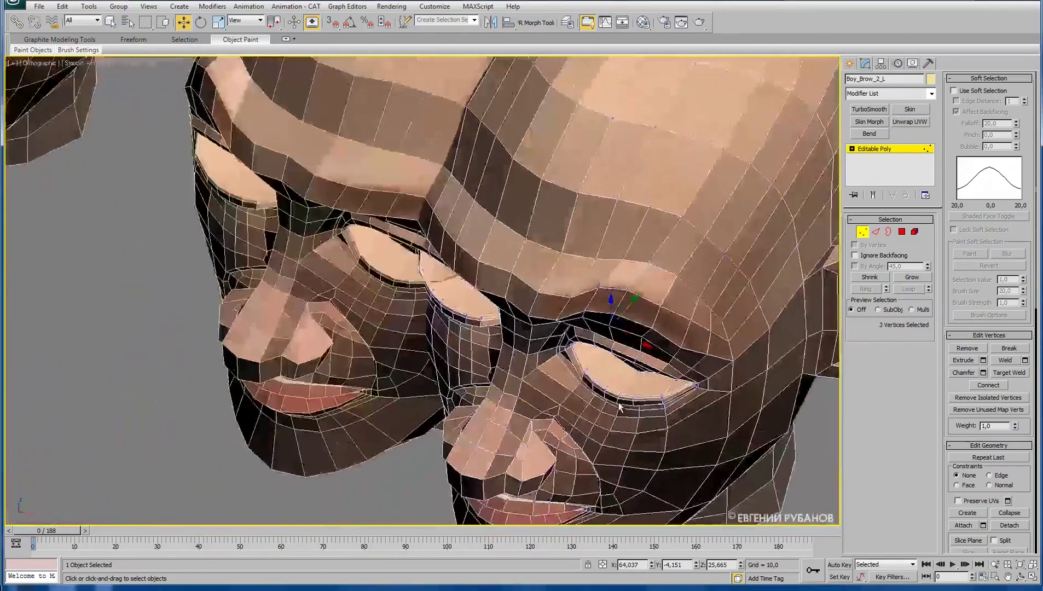
{"action": "left_click", "coordinate": [585, 317]}
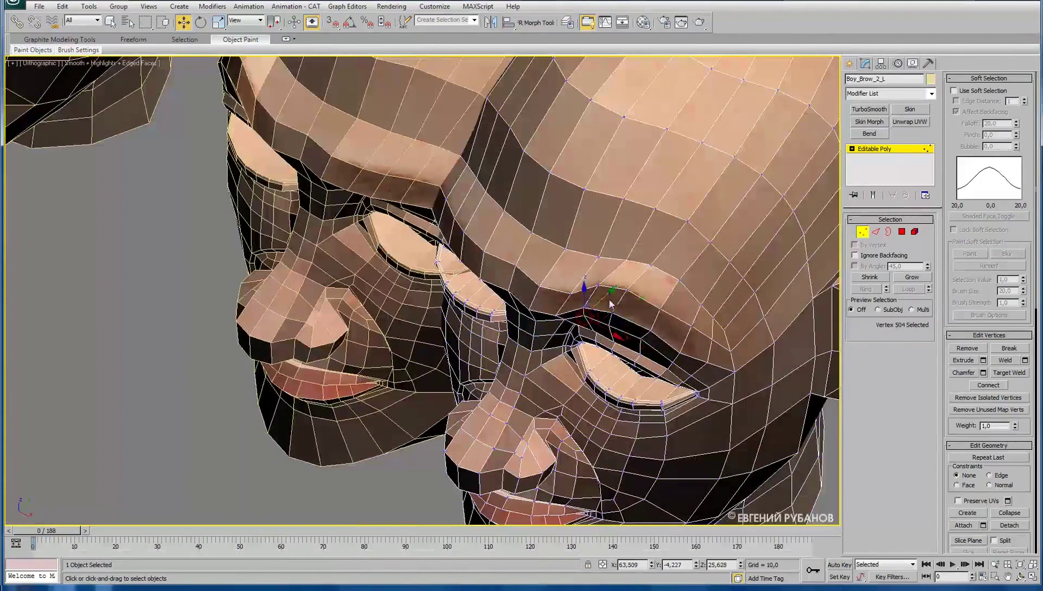
{"action": "left_click_drag", "start_coordinate": [606, 296], "coordinate": [604, 297]}
Lower one brow vertex, raise the outer brow vertex, and exit Vertex mode.
{"action": "middle_click_drag", "start_coordinate": [604, 297], "coordinate": [691, 345], "text": "alt"}
{"action": "left_click_drag", "start_coordinate": [583, 290], "coordinate": [583, 291]}
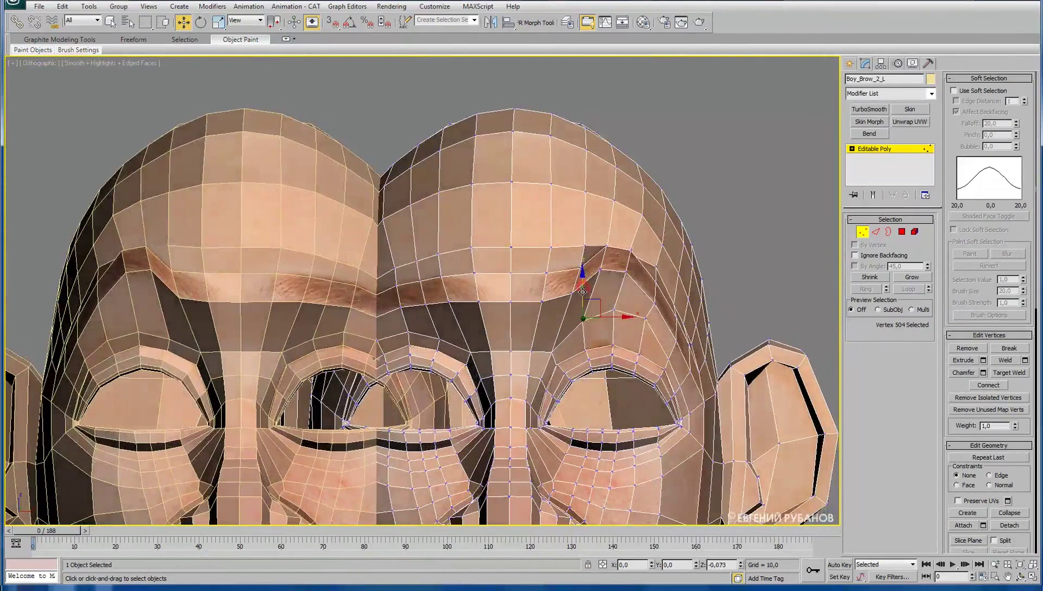
{"action": "middle_click_drag", "start_coordinate": [670, 363], "coordinate": [640, 339]}
{"action": "left_click", "coordinate": [640, 336]}
{"action": "left_click_drag", "start_coordinate": [640, 300], "coordinate": [640, 299]}
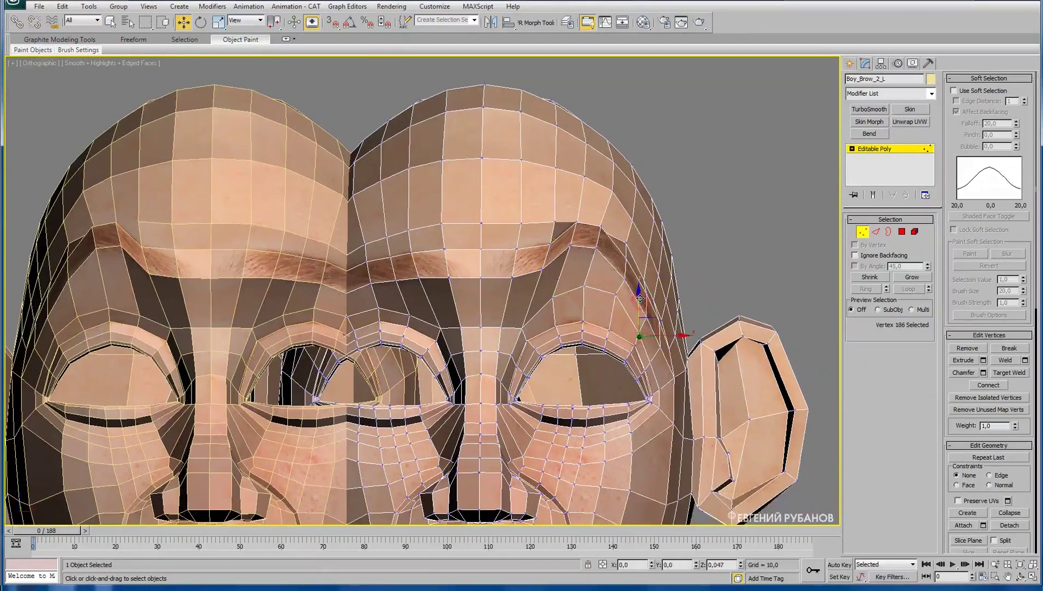
{"action": "middle_click_drag", "start_coordinate": [640, 299], "coordinate": [494, 312], "text": "alt"}
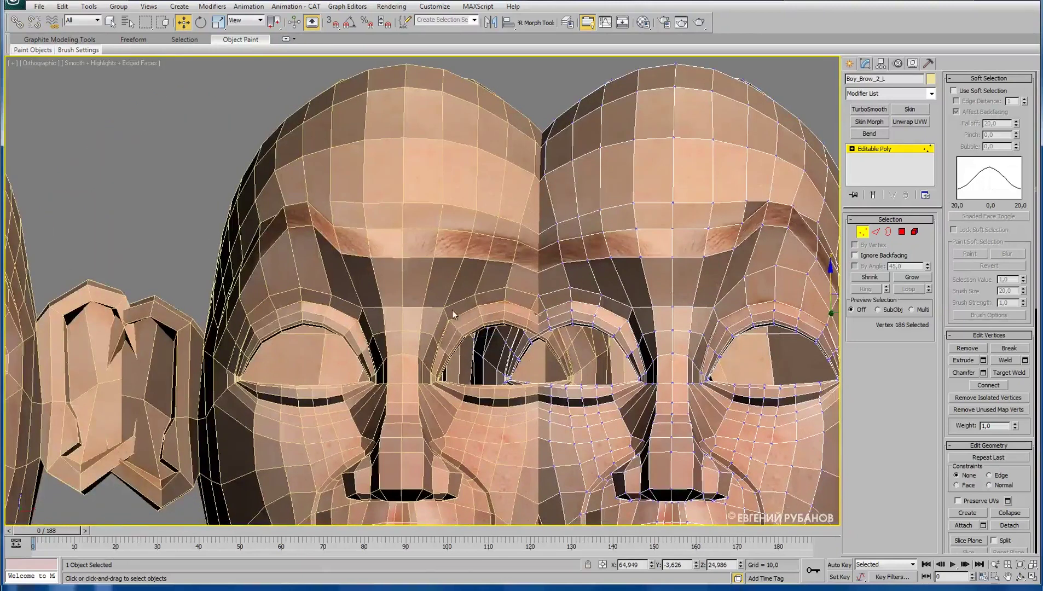
{"action": "left_click", "coordinate": [861, 233]}
In Vertex mode on Boy_Brow_2_R, raise three brow vertices upward.
{"action": "left_click", "coordinate": [431, 162]}
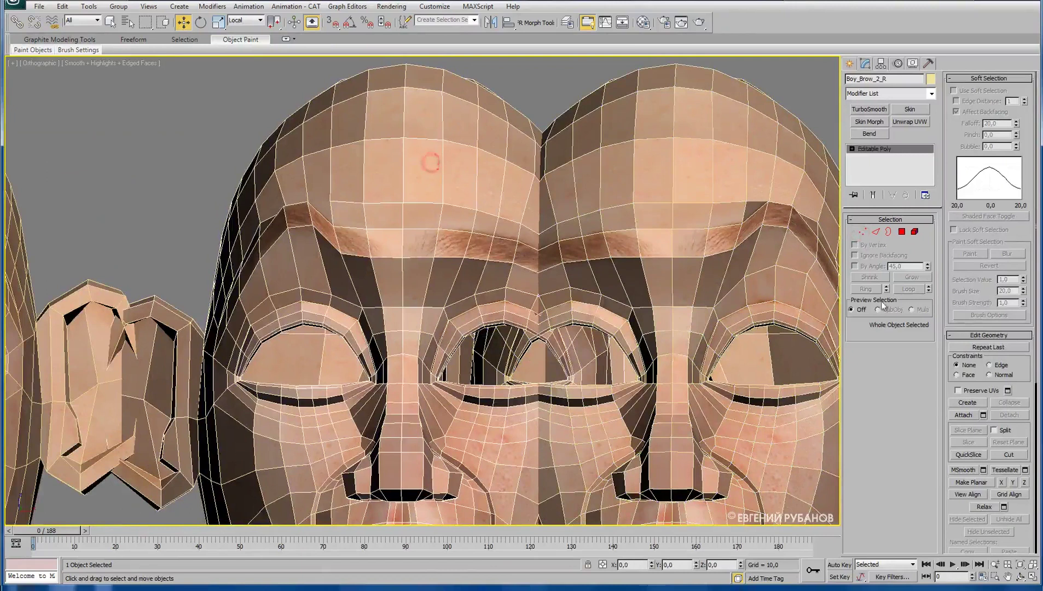
{"action": "left_click", "coordinate": [862, 232]}
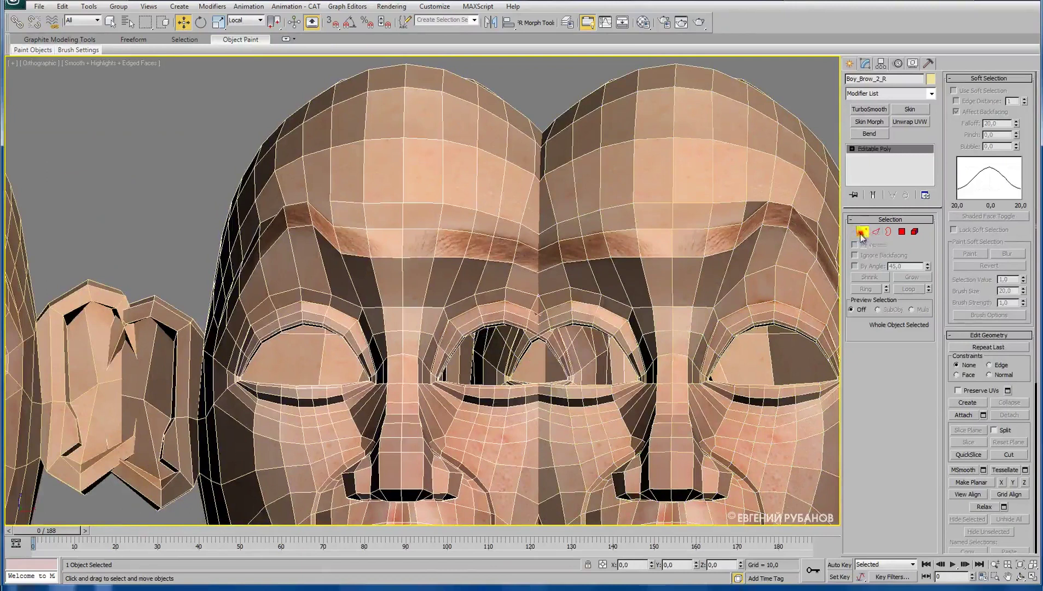
{"action": "left_click", "coordinate": [332, 295]}
{"action": "left_click", "coordinate": [299, 288], "text": "ctrl"}
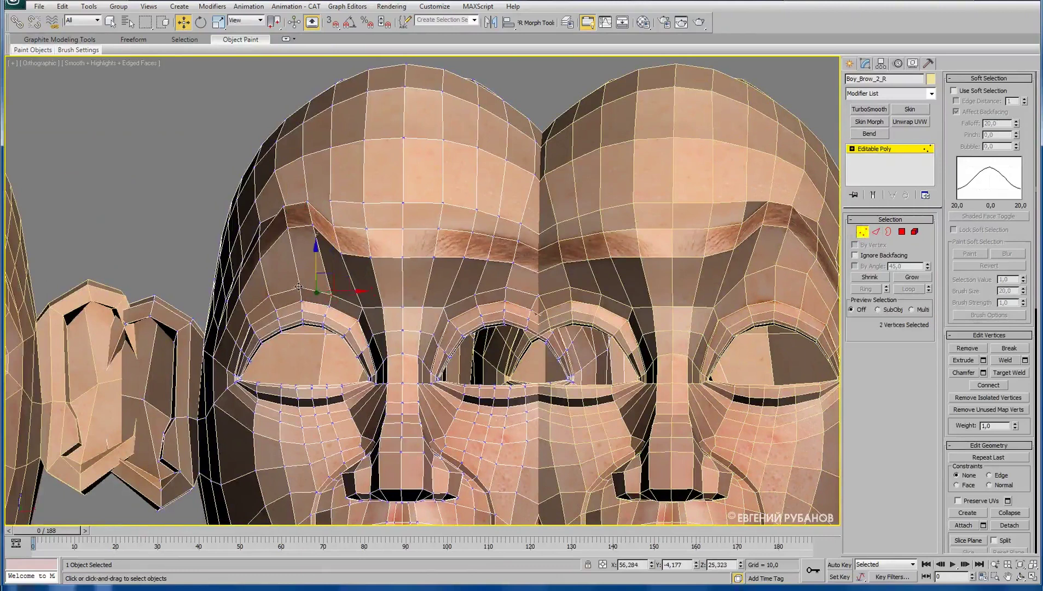
{"action": "left_click", "coordinate": [269, 299], "text": "ctrl"}
{"action": "left_click_drag", "start_coordinate": [301, 265], "coordinate": [300, 280]}
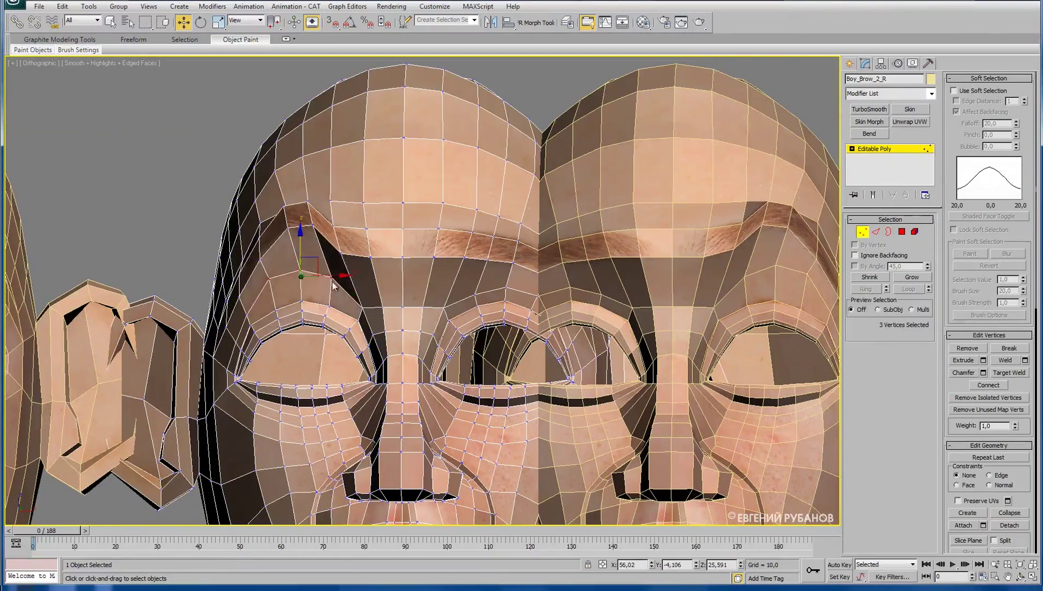
Check a brow vertex on Boy_Brow_2_L for comparison, then resume editing Boy_Brow_2_R.
{"action": "left_click", "coordinate": [862, 232]}
{"action": "left_click", "coordinate": [756, 179]}
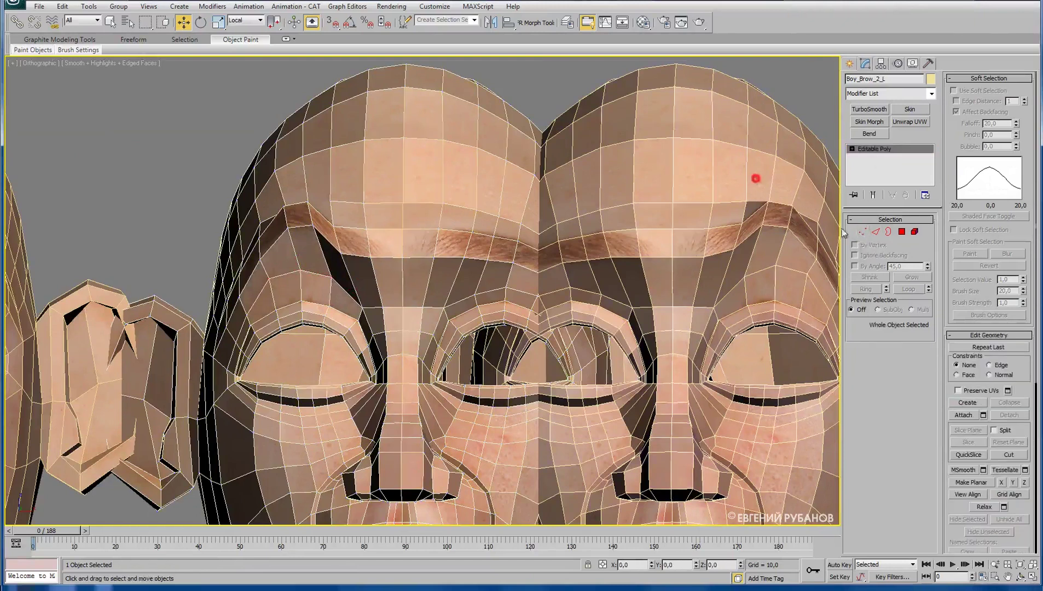
{"action": "left_click", "coordinate": [864, 231]}
{"action": "left_click", "coordinate": [746, 277]}
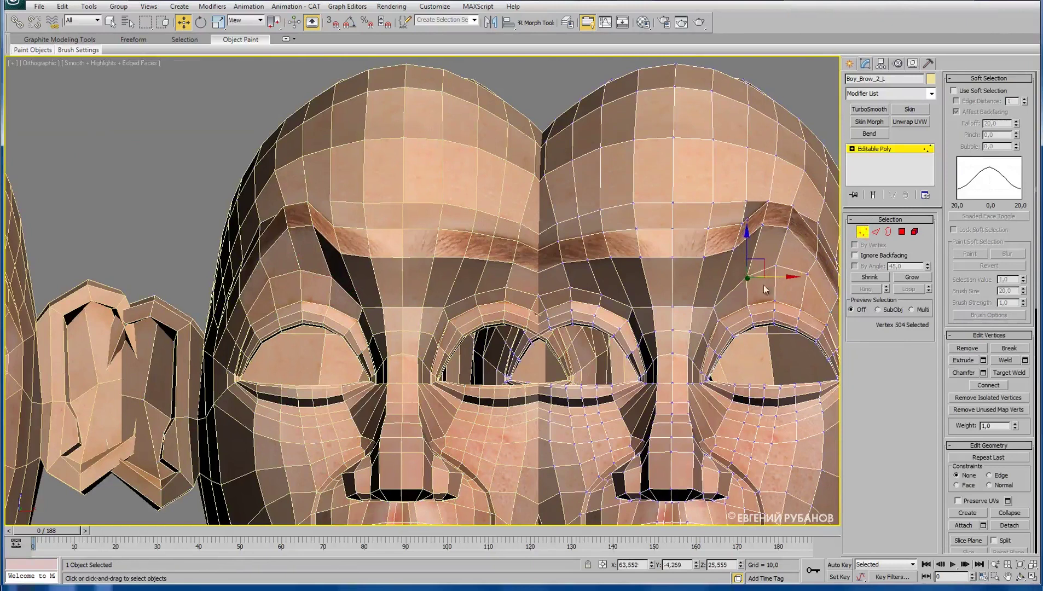
{"action": "left_click", "coordinate": [863, 231]}
{"action": "left_click", "coordinate": [431, 173]}
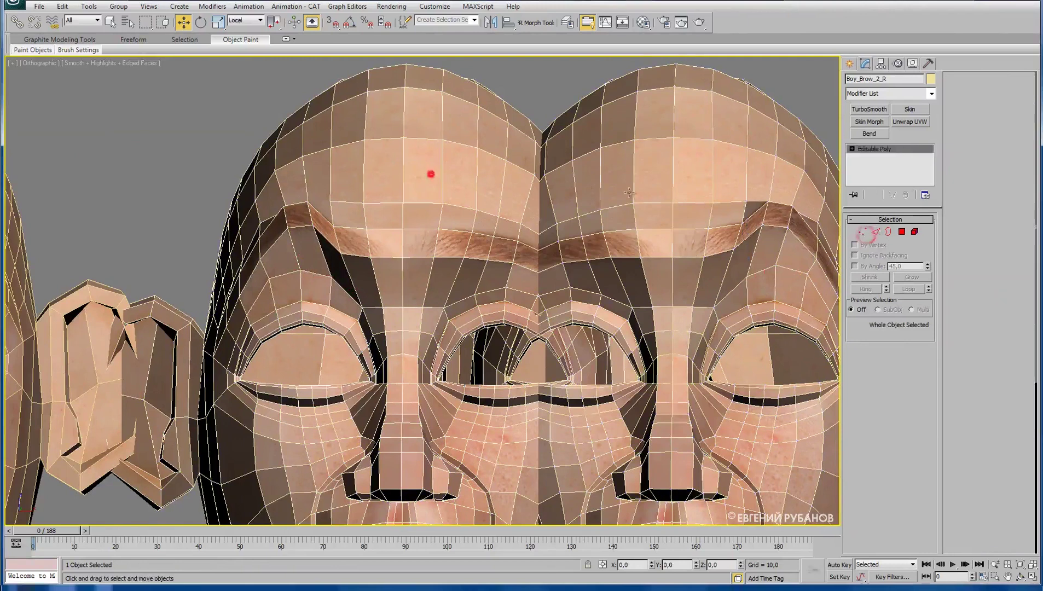
{"action": "left_click", "coordinate": [864, 232]}
Shift and nudge the Boy_Brow_2_R brow vertices slightly, checking from a low side view.
{"action": "middle_click_drag", "start_coordinate": [398, 320], "coordinate": [333, 315]}
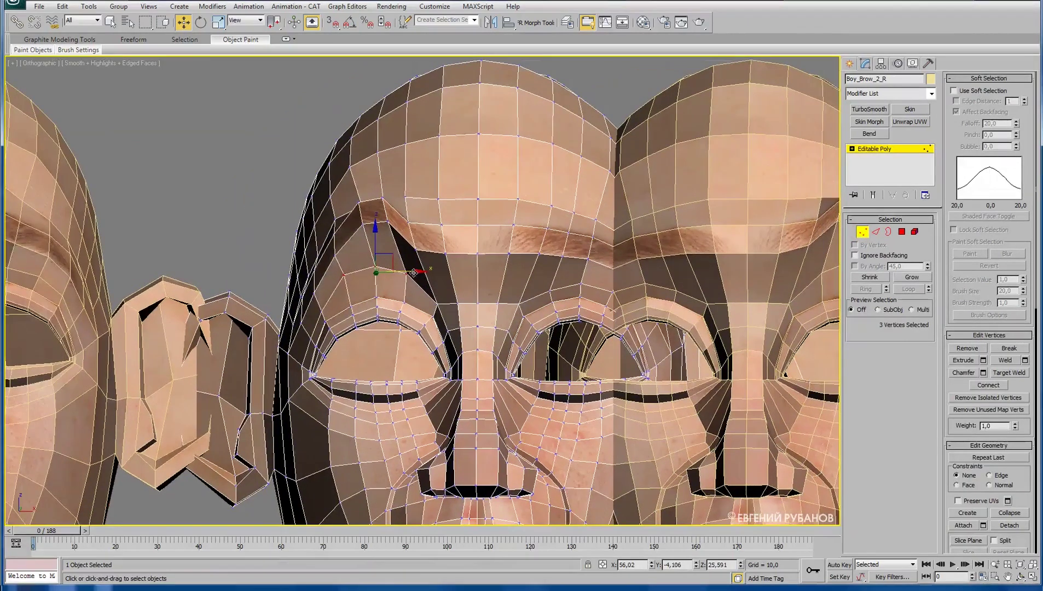
{"action": "left_click_drag", "start_coordinate": [413, 272], "coordinate": [410, 272]}
{"action": "scroll", "coordinate": [436, 264], "scroll_direction": "up", "scroll_amount": 2}
{"action": "mouse_move", "coordinate": [426, 295]}
{"action": "middle_mouse_down", "text": "alt"}
{"action": "mouse_move", "coordinate": [510, 310]}
{"action": "mouse_move", "coordinate": [346, 267]}
{"action": "middle_mouse_up", "text": "alt"}
{"action": "left_click_drag", "start_coordinate": [346, 267], "coordinate": [391, 262]}
Raise a single neighbouring Boy_Brow_2_R brow vertex a tiny amount, then zoom out.
{"action": "left_click", "coordinate": [390, 240]}
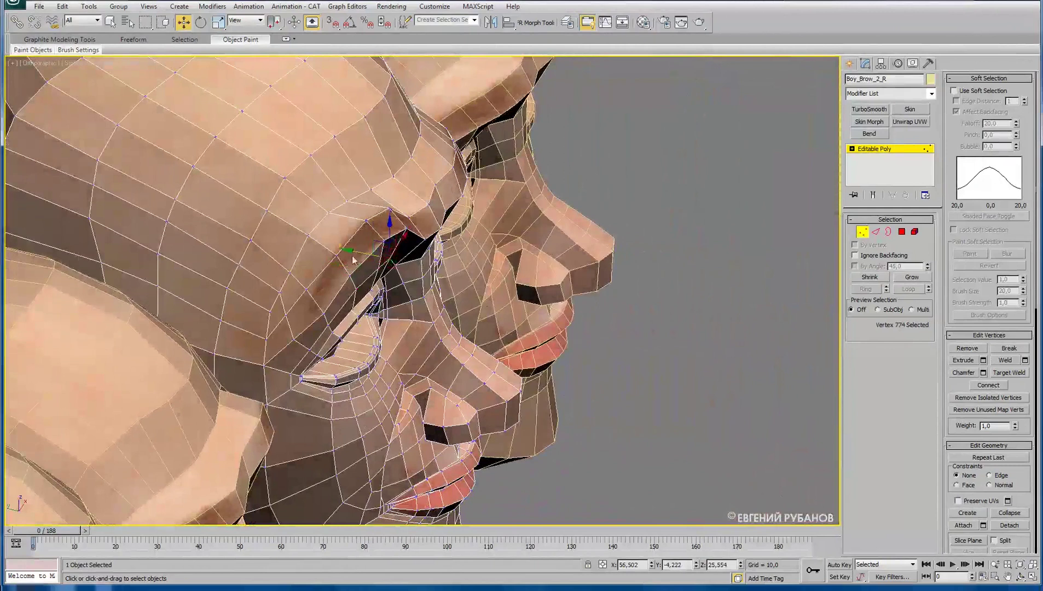
{"action": "mouse_move", "coordinate": [354, 254]}
{"action": "middle_mouse_down", "text": "alt"}
{"action": "mouse_move", "coordinate": [338, 256]}
{"action": "mouse_move", "coordinate": [304, 304]}
{"action": "middle_mouse_up", "text": "alt"}
{"action": "left_click", "coordinate": [303, 295]}
{"action": "left_click_drag", "start_coordinate": [302, 267], "coordinate": [301, 266]}
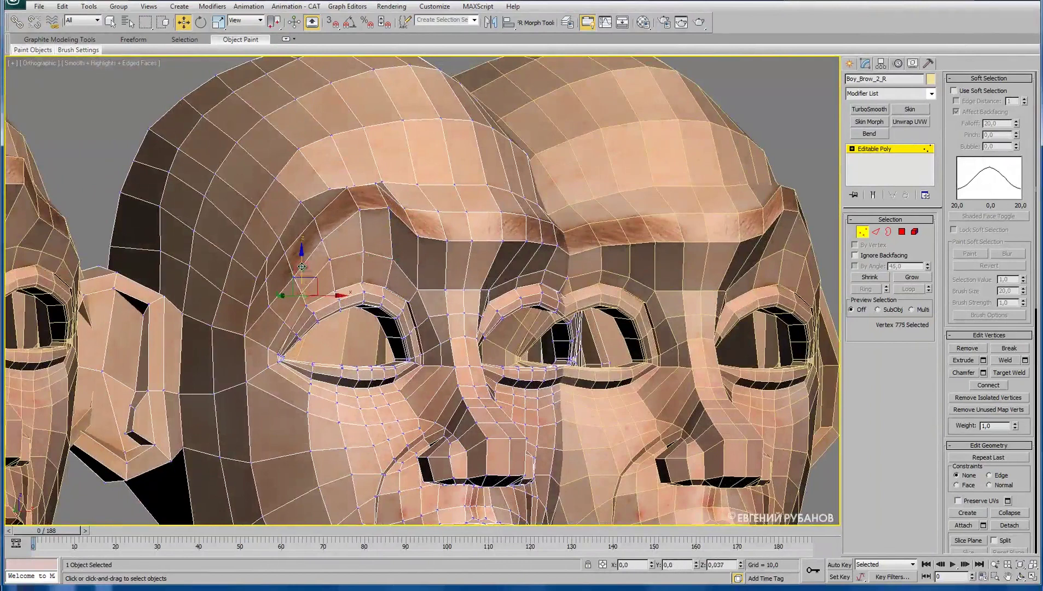
{"action": "scroll", "coordinate": [493, 296], "scroll_direction": "down", "scroll_amount": 5}
{"action": "scroll", "coordinate": [390, 325], "scroll_direction": "down", "scroll_amount": 3}
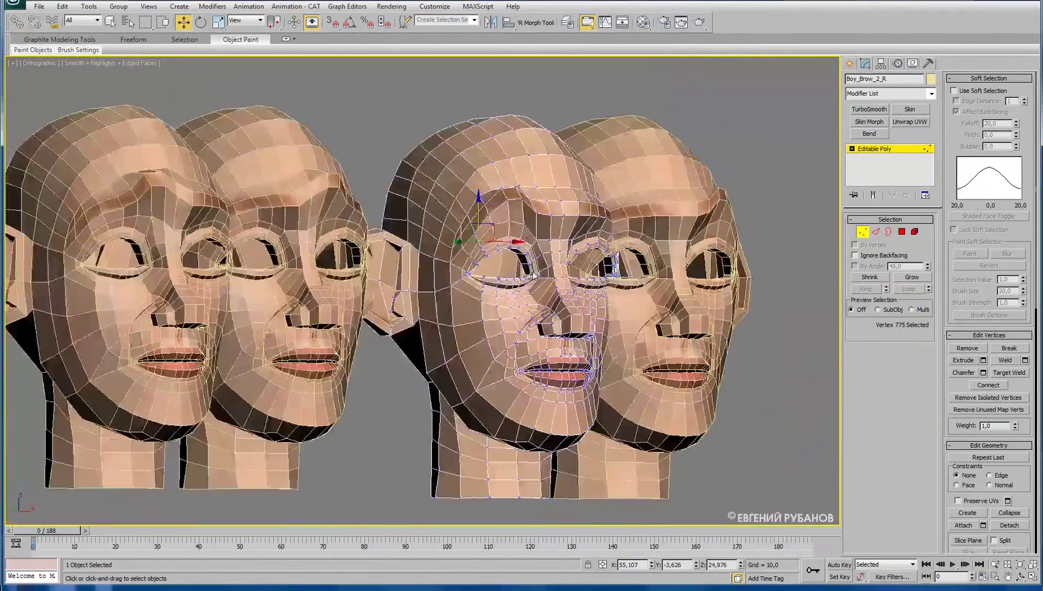
{"action": "scroll", "coordinate": [390, 325], "scroll_direction": "down", "scroll_amount": 2}
Exit Vertex mode and turn off Edged Faces with F4.
{"action": "left_click", "coordinate": [863, 232]}
{"action": "scroll", "coordinate": [435, 261], "scroll_direction": "down", "scroll_amount": 4}
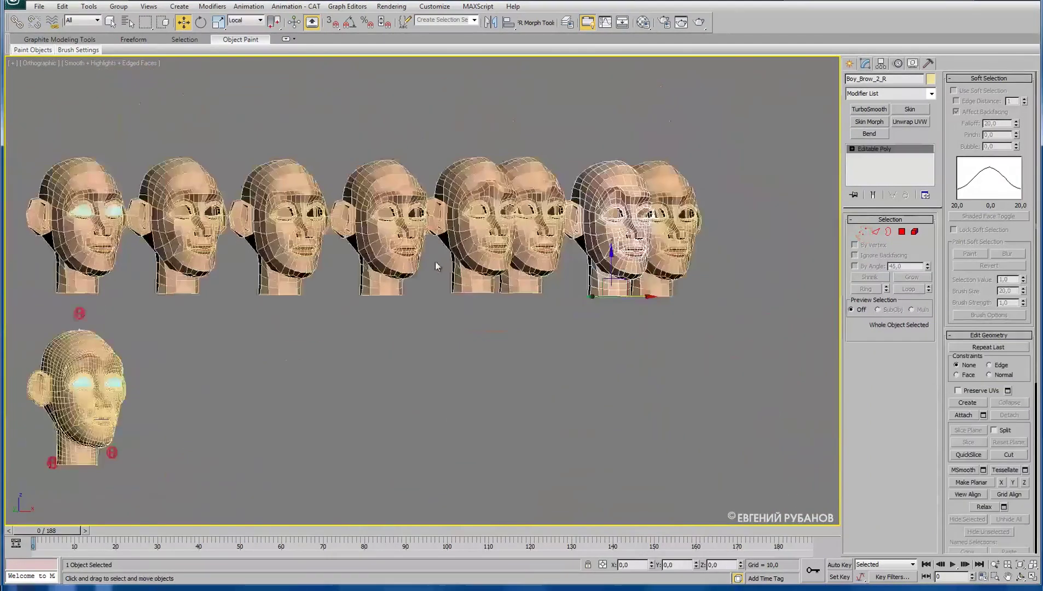
{"action": "mouse_move", "coordinate": [184, 360]}
{"action": "middle_mouse_down"}
{"action": "mouse_move", "coordinate": [385, 354]}
{"action": "mouse_move", "coordinate": [328, 362]}
{"action": "middle_mouse_up"}
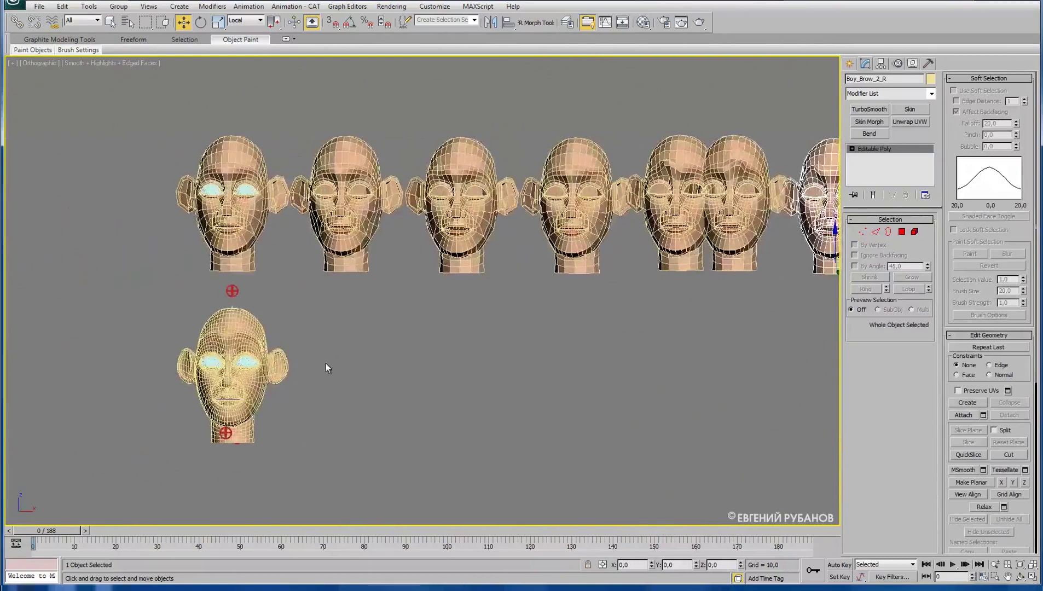
{"action": "key", "text": "F4"}
Zoom and orbit around Boy_Head to inspect its eyes and brows close up.
{"action": "middle_click_drag", "start_coordinate": [255, 378], "coordinate": [217, 338]}
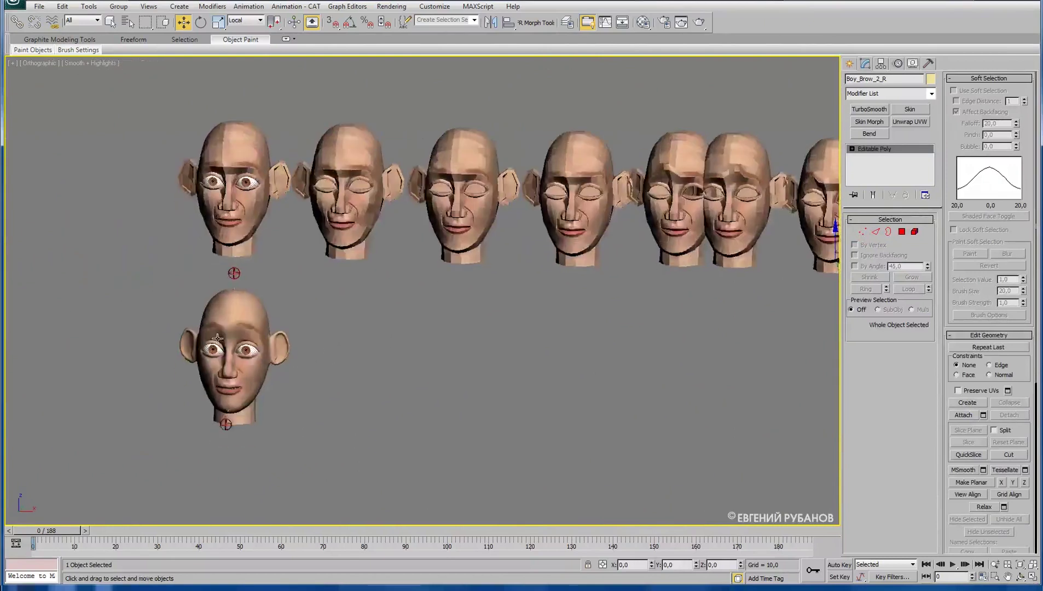
{"action": "scroll", "coordinate": [217, 338], "scroll_direction": "up", "scroll_amount": 4}
{"action": "middle_click_drag", "start_coordinate": [299, 308], "coordinate": [299, 338]}
{"action": "middle_click_drag", "start_coordinate": [233, 375], "coordinate": [264, 358]}
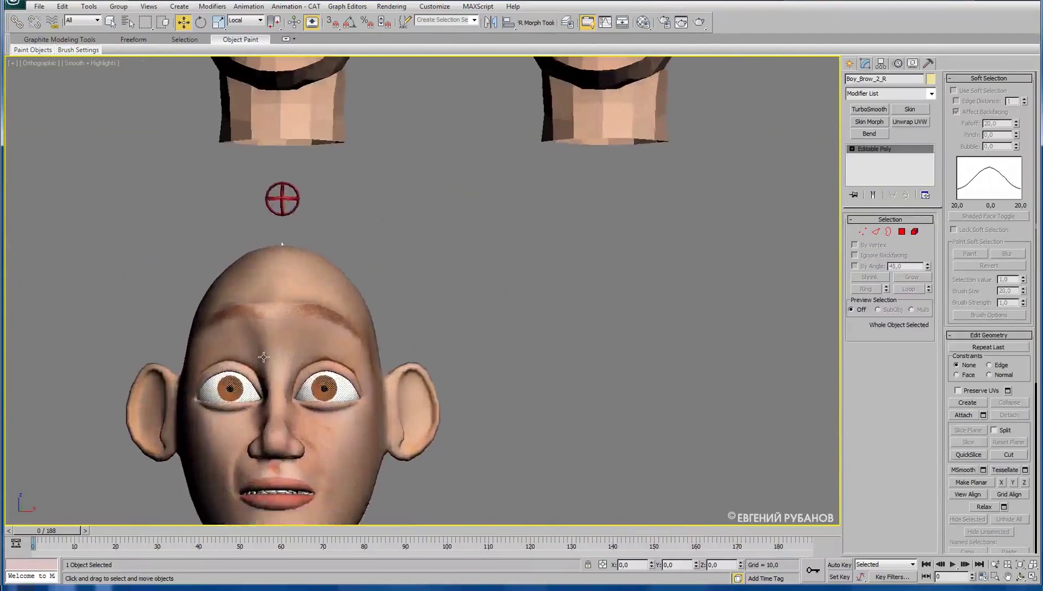
{"action": "scroll", "coordinate": [264, 357], "scroll_direction": "up", "scroll_amount": 3}
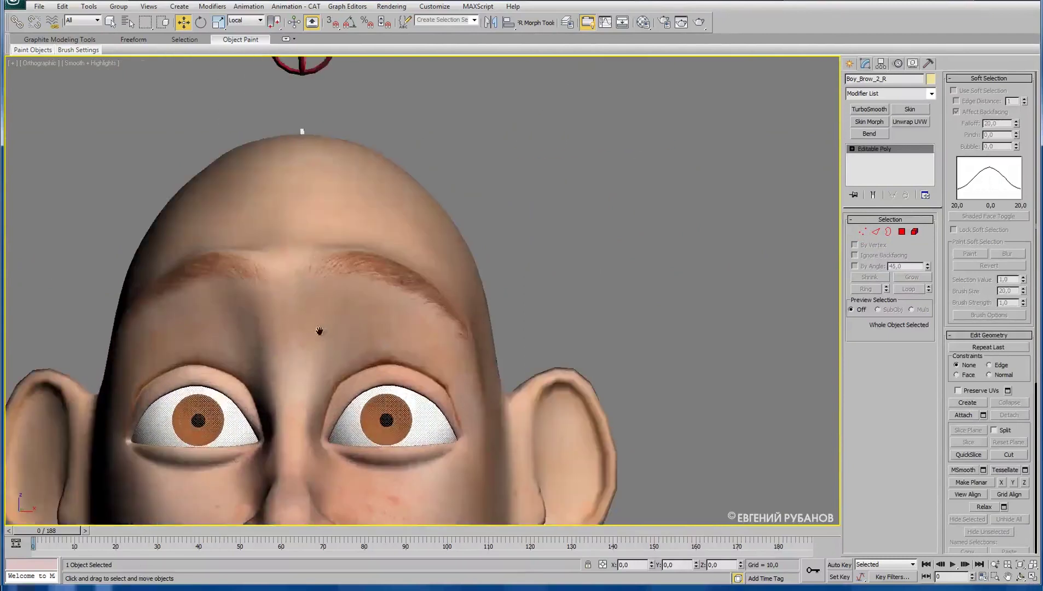
{"action": "scroll", "coordinate": [320, 331], "scroll_direction": "down", "scroll_amount": 4}
{"action": "scroll", "coordinate": [319, 331], "scroll_direction": "down", "scroll_amount": 2}
{"action": "mouse_move", "coordinate": [319, 331]}
{"action": "middle_mouse_down", "text": "alt"}
{"action": "mouse_move", "coordinate": [385, 333]}
{"action": "mouse_move", "coordinate": [361, 332]}
{"action": "middle_mouse_up", "text": "alt"}
{"action": "scroll", "coordinate": [361, 333], "scroll_direction": "down", "scroll_amount": 3}
{"action": "middle_click_drag", "start_coordinate": [389, 262], "coordinate": [397, 335]}
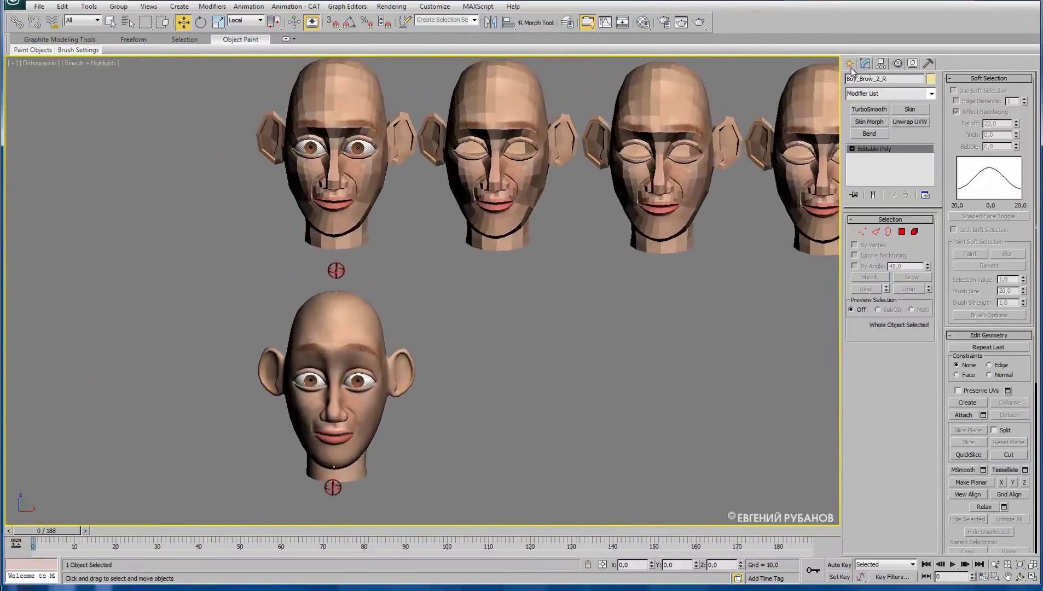
On Boy_Head's Morpher, zero the Boy_Brow_1, Boy_Brow_2 and Boy_Brow_3 channels.
{"action": "left_click", "coordinate": [353, 317]}
{"action": "left_click", "coordinate": [878, 166]}
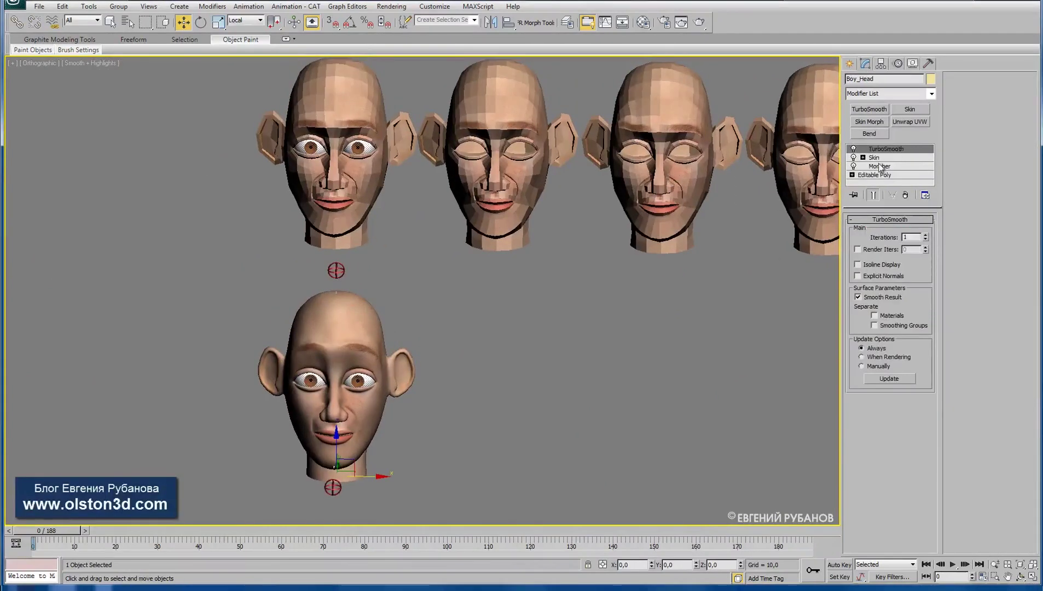
{"action": "right_click", "coordinate": [929, 299]}
{"action": "right_click", "coordinate": [929, 321]}
{"action": "right_click", "coordinate": [929, 332]}
{"action": "right_click", "coordinate": [929, 344]}
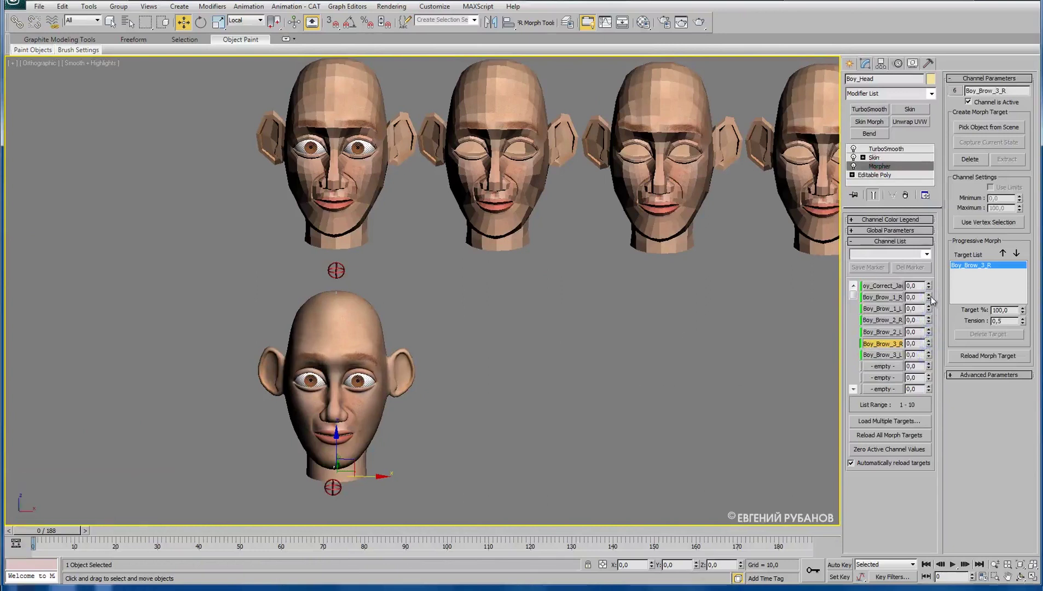
Partially dial up Boy_Brow_1_R to preview it on Boy_Head.
{"action": "left_click_drag", "start_coordinate": [929, 298], "coordinate": [906, 214]}
{"action": "middle_click_drag", "start_coordinate": [541, 305], "coordinate": [373, 344]}
{"action": "scroll", "coordinate": [373, 344], "scroll_direction": "down", "scroll_amount": 4}
{"action": "middle_click_drag", "start_coordinate": [508, 340], "coordinate": [431, 345]}
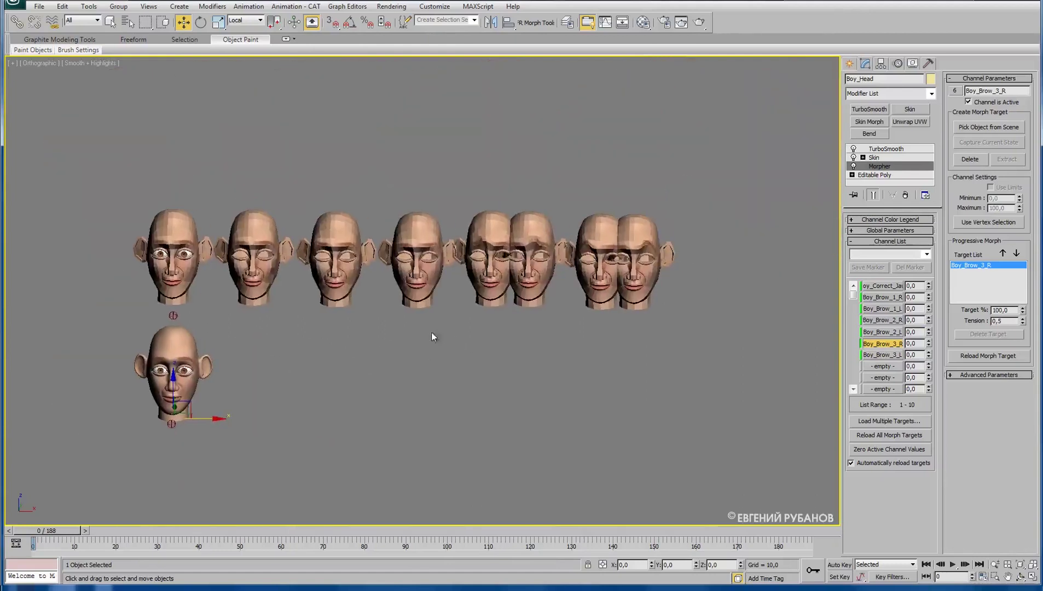
Slide Boy_Brow_3_R onto its left pair, then lift the six paired brow heads up in Y.
{"action": "left_click", "coordinate": [346, 273]}
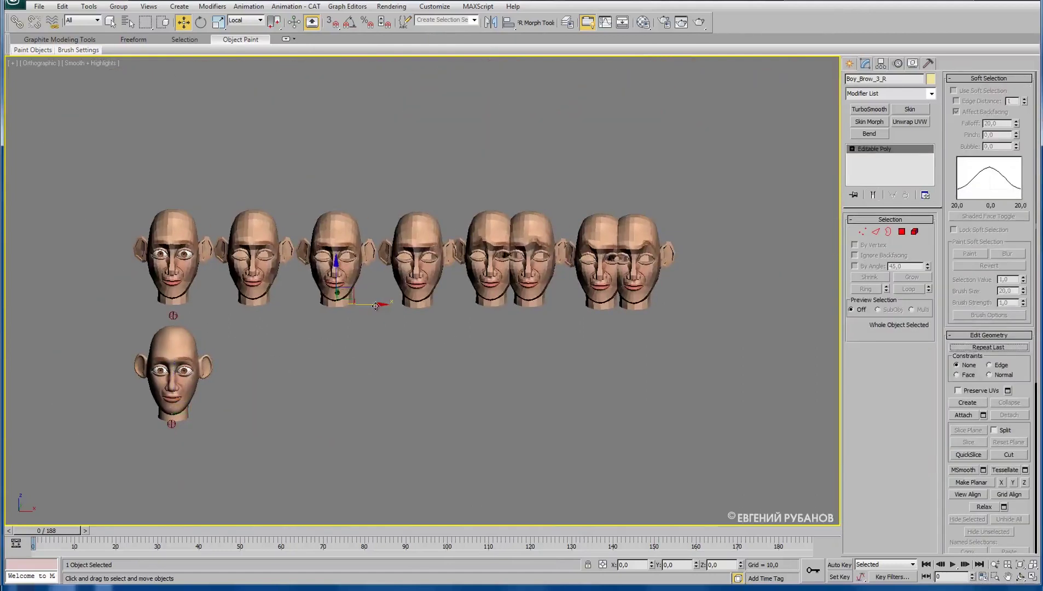
{"action": "left_click_drag", "start_coordinate": [376, 304], "coordinate": [429, 304]}
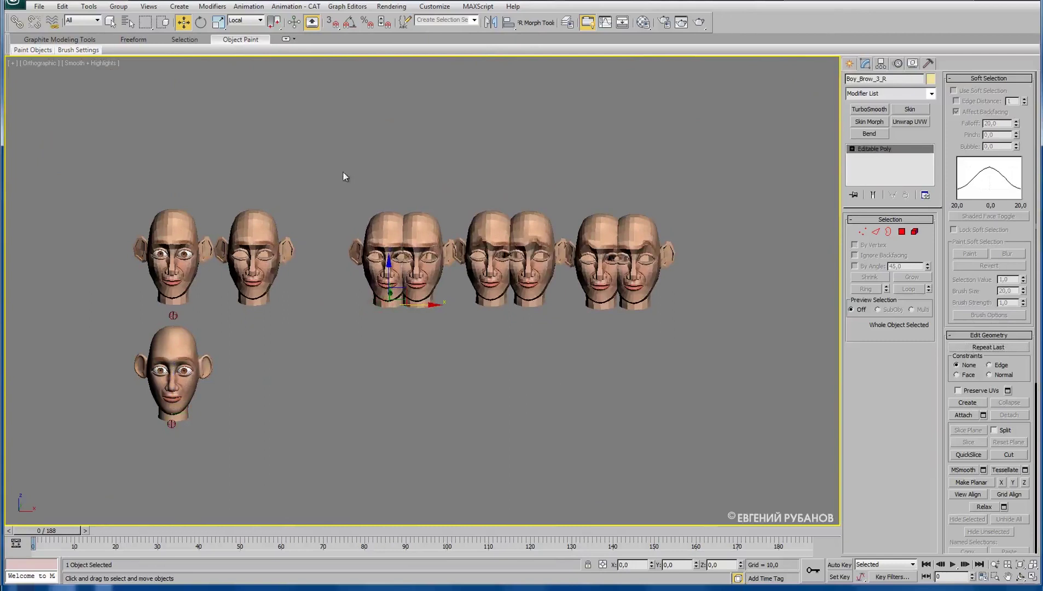
{"action": "left_click_drag", "start_coordinate": [345, 174], "coordinate": [712, 309]}
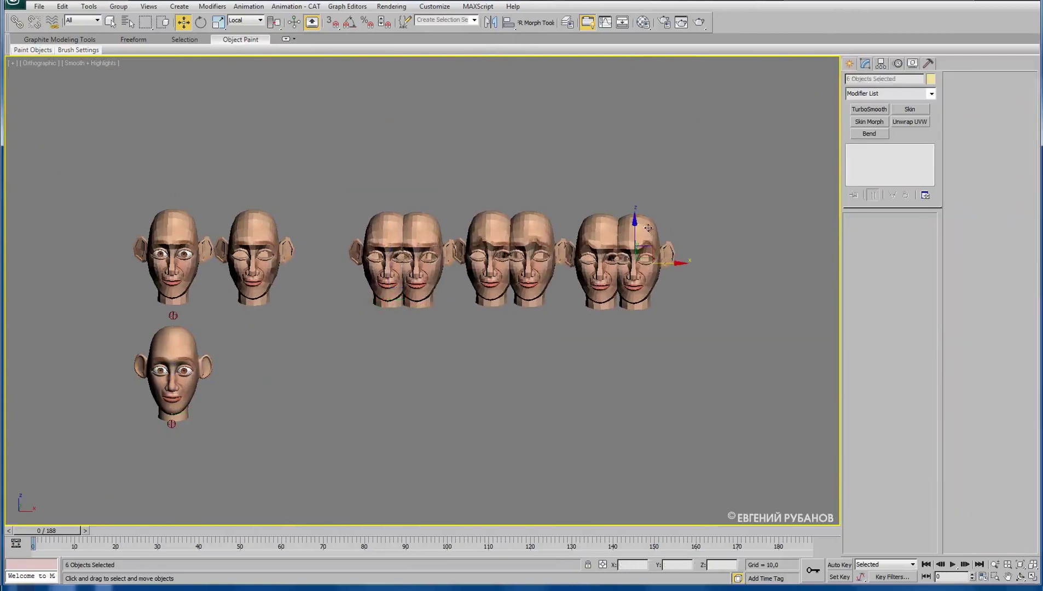
{"action": "left_click_drag", "start_coordinate": [637, 232], "coordinate": [637, 106]}
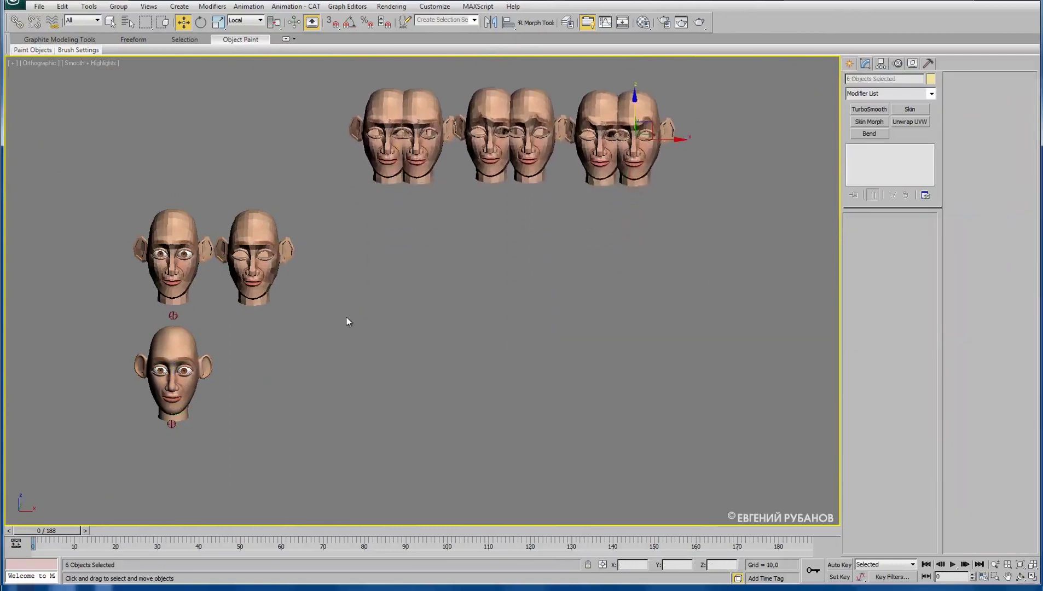
{"action": "mouse_move", "coordinate": [224, 322]}
{"action": "middle_mouse_down", "text": "alt"}
{"action": "mouse_move", "coordinate": [429, 340]}
{"action": "mouse_move", "coordinate": [402, 340]}
{"action": "mouse_move", "coordinate": [426, 339]}
{"action": "mouse_move", "coordinate": [432, 375]}
{"action": "middle_mouse_up", "text": "alt"}
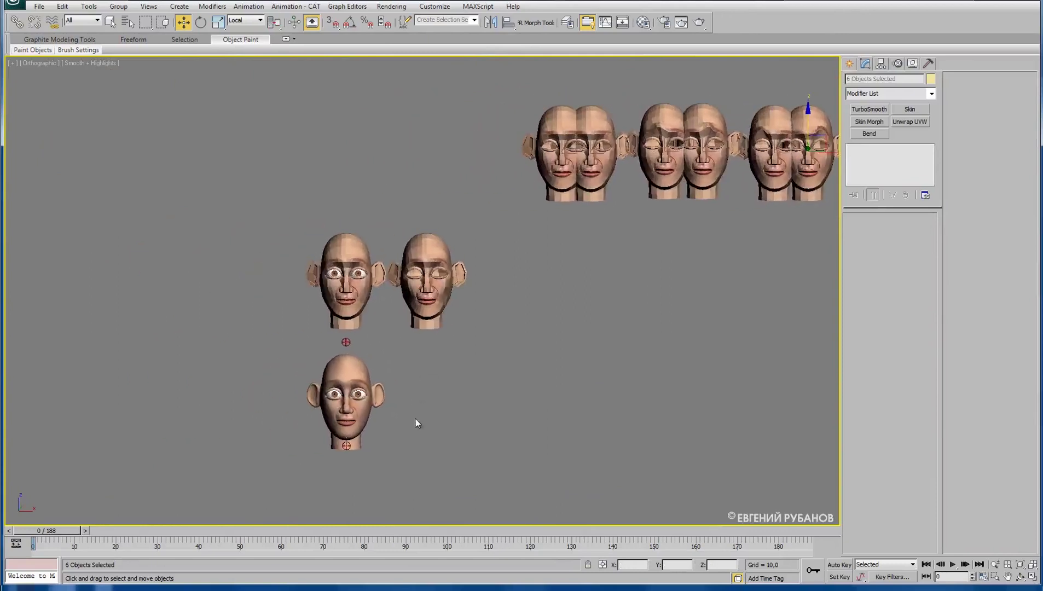